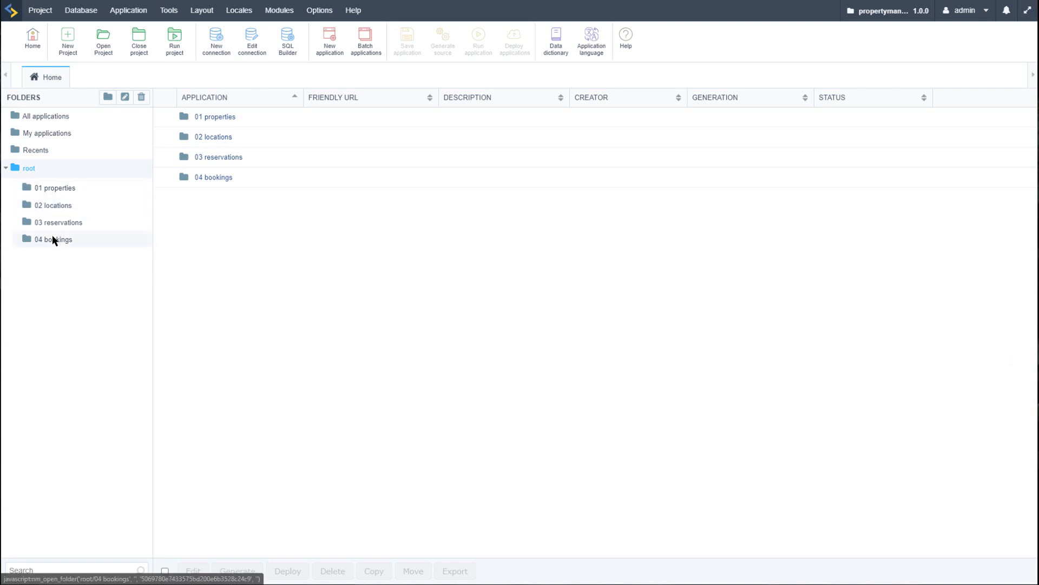
- Look through the contents of the 01 properties, 03 reservations and 04 bookings project folders
left_click(51, 190)
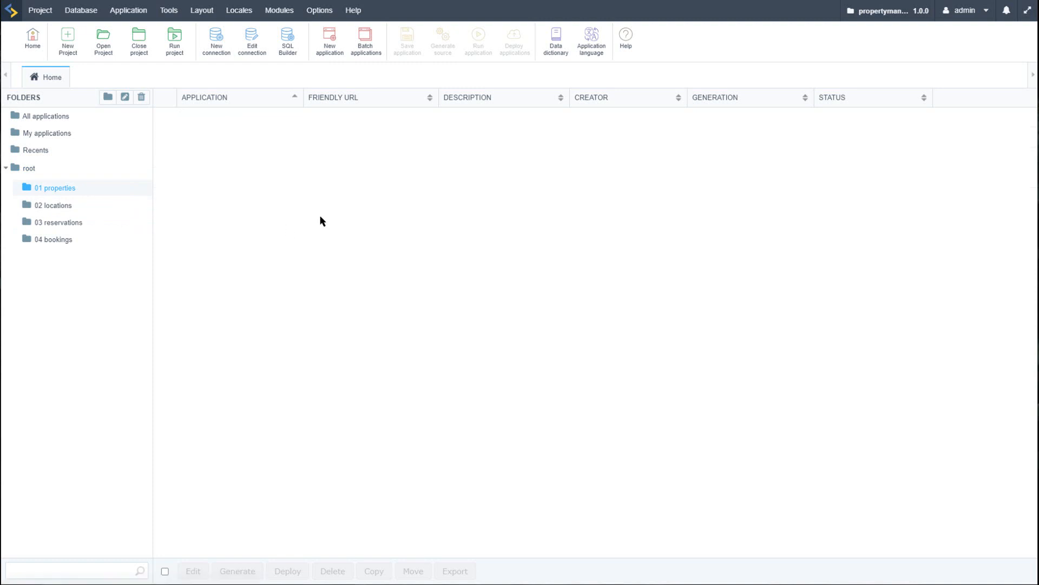
left_click(68, 225)
left_click(57, 242)
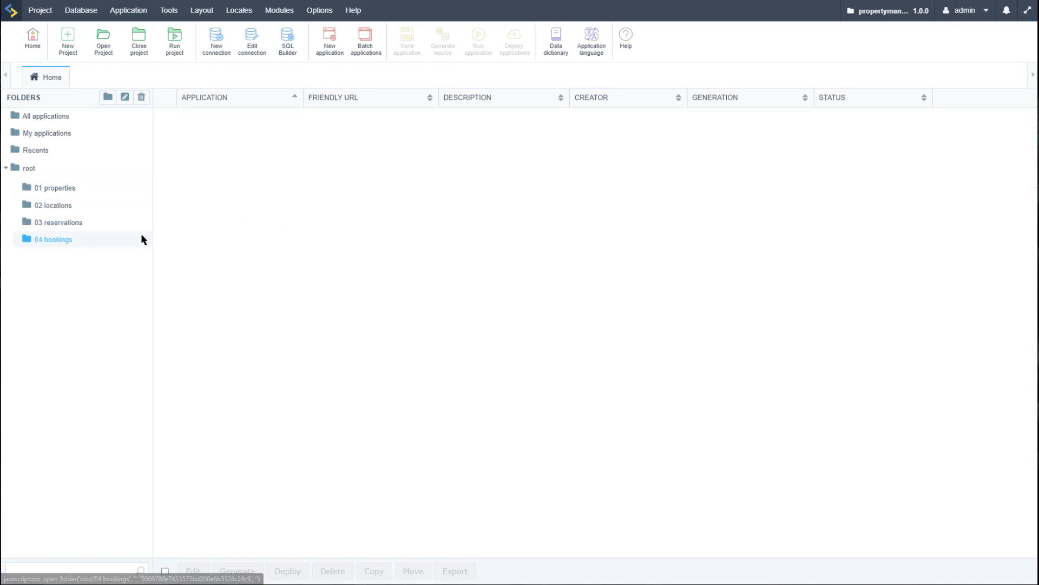
left_click(68, 190)
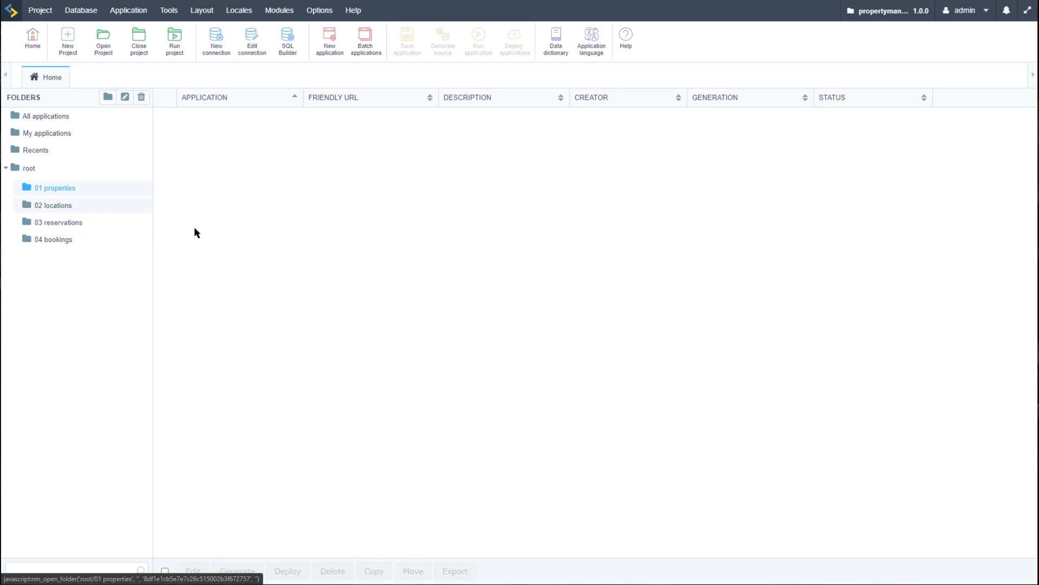
- Create a new folder named "05 client view" inside the root folder
left_click(28, 169)
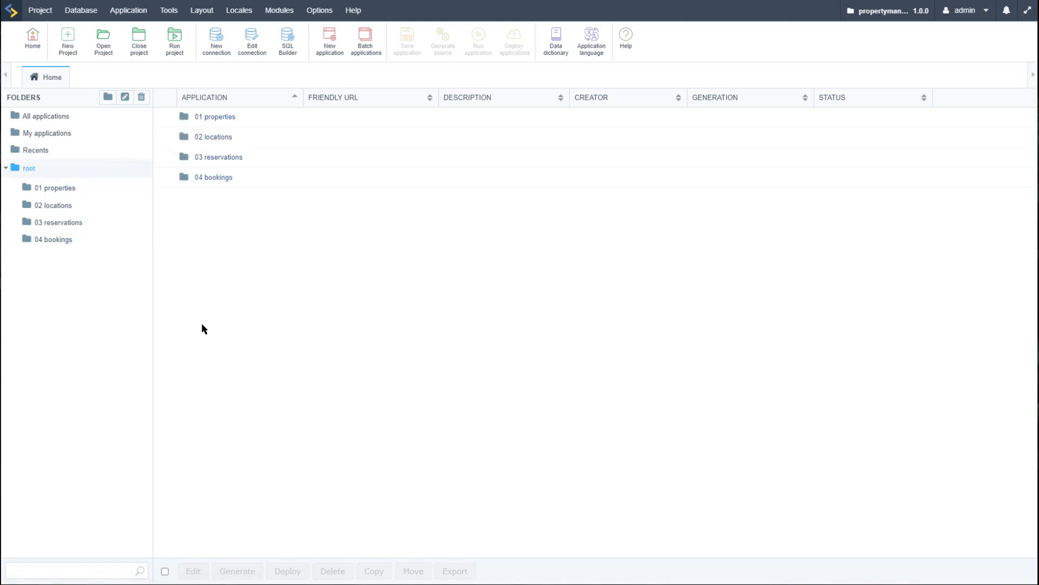
left_click(108, 98)
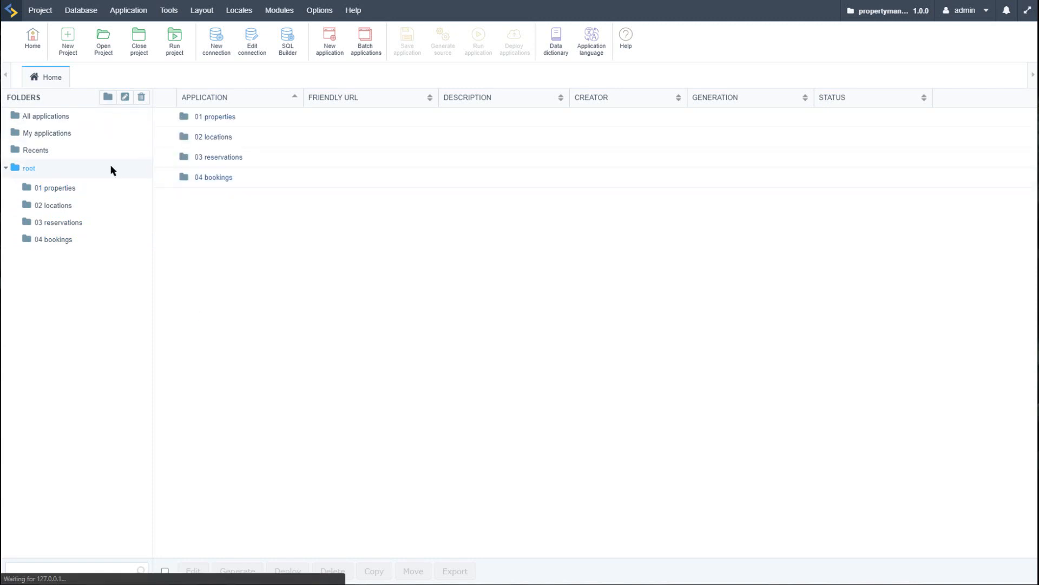
left_click(444, 298)
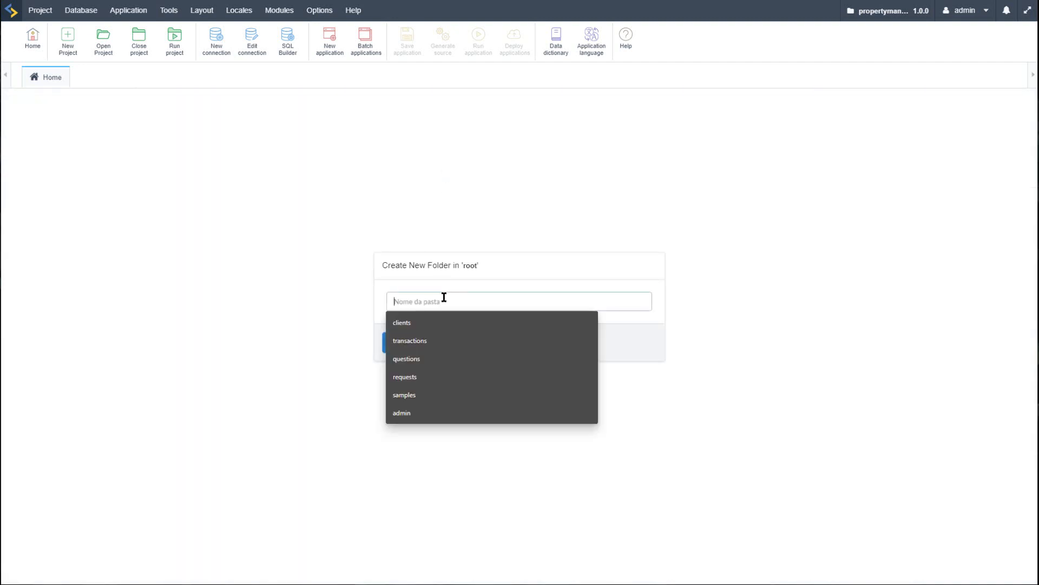
type("05 client view")
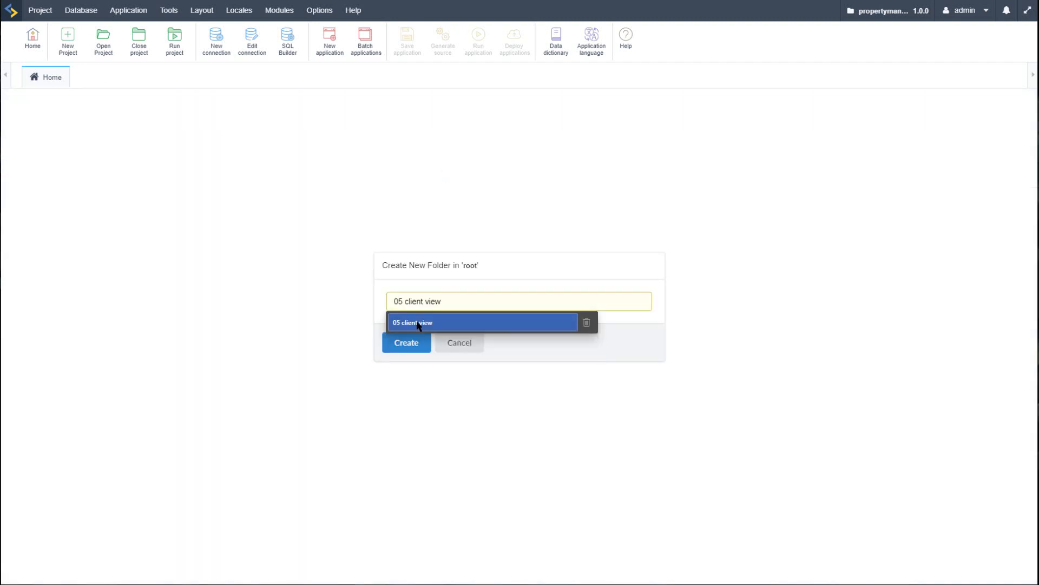
left_click(418, 324)
left_click(408, 342)
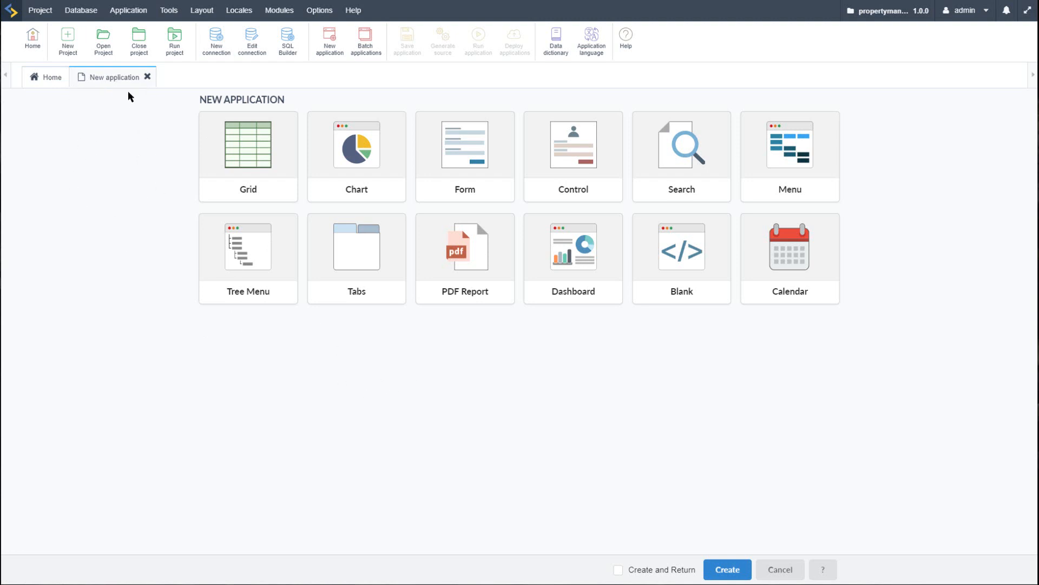
- Close the new application page without creating anything and open the 01 properties folder
left_click(783, 571)
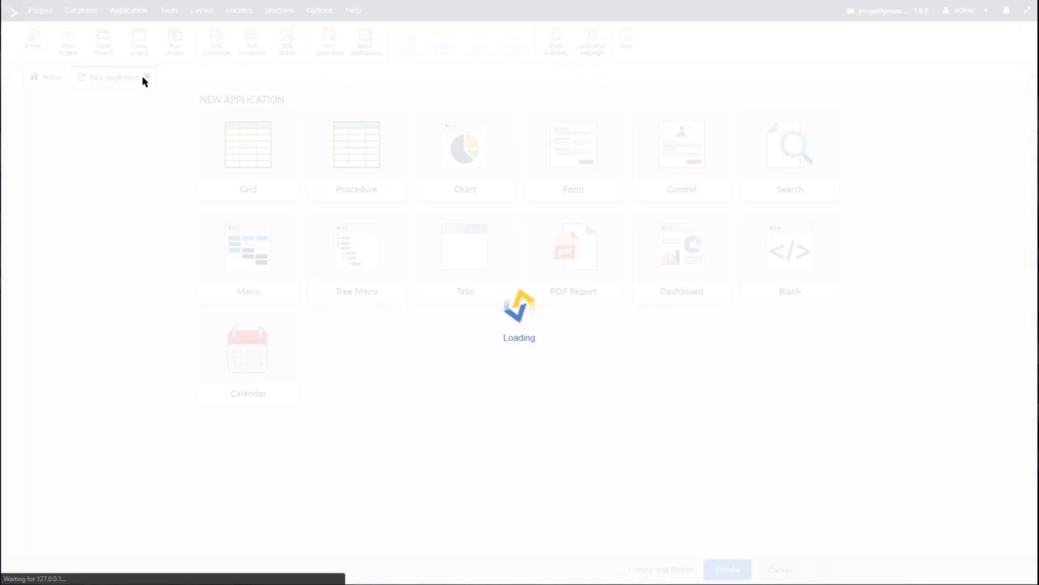
left_click(146, 76)
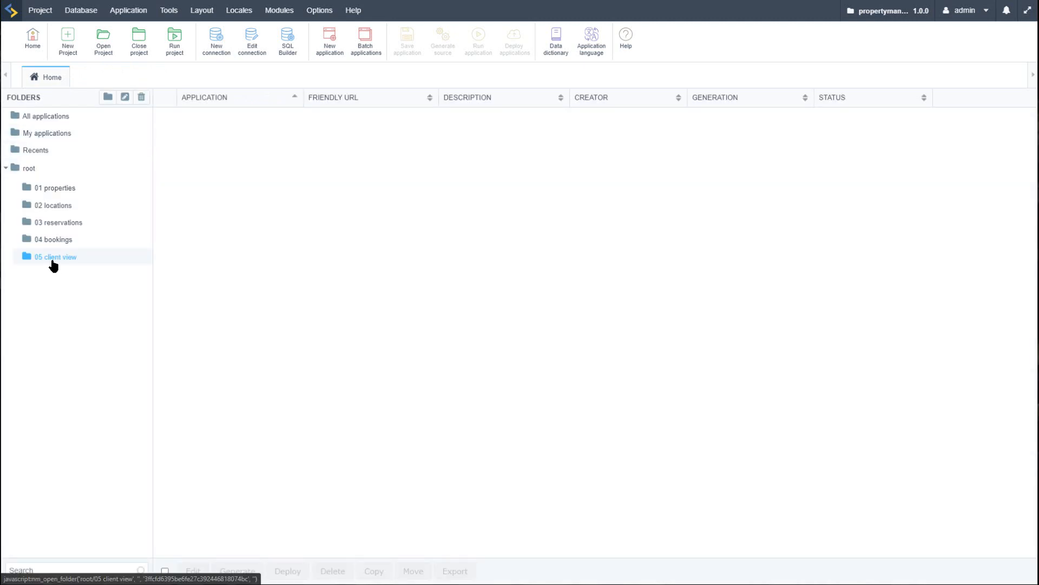
left_click(62, 189)
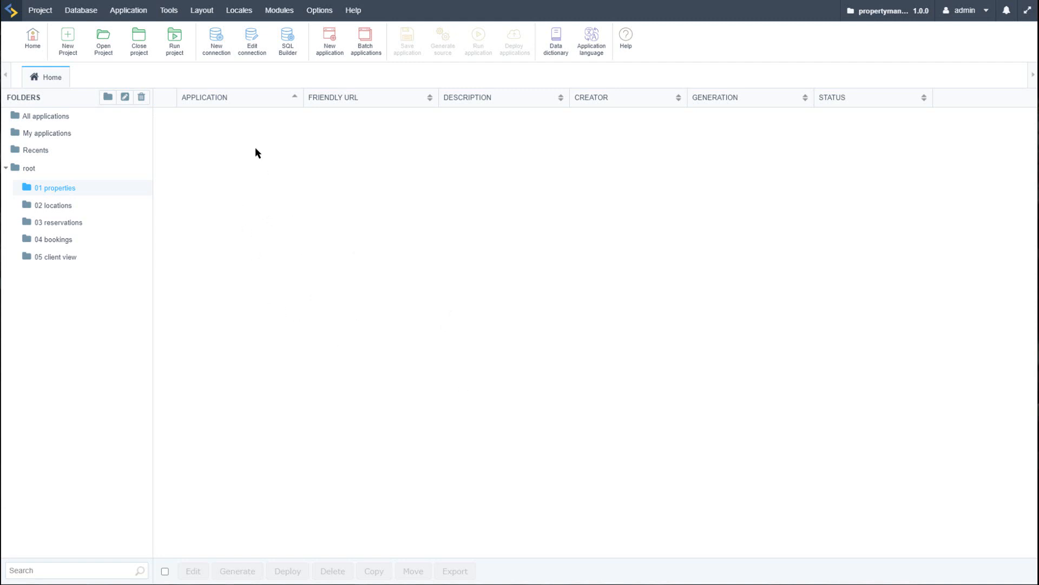
- Open the Database Builder with the conn_mysql connection and look over the table list of the manage_properties database
left_click(40, 11)
left_click(40, 10)
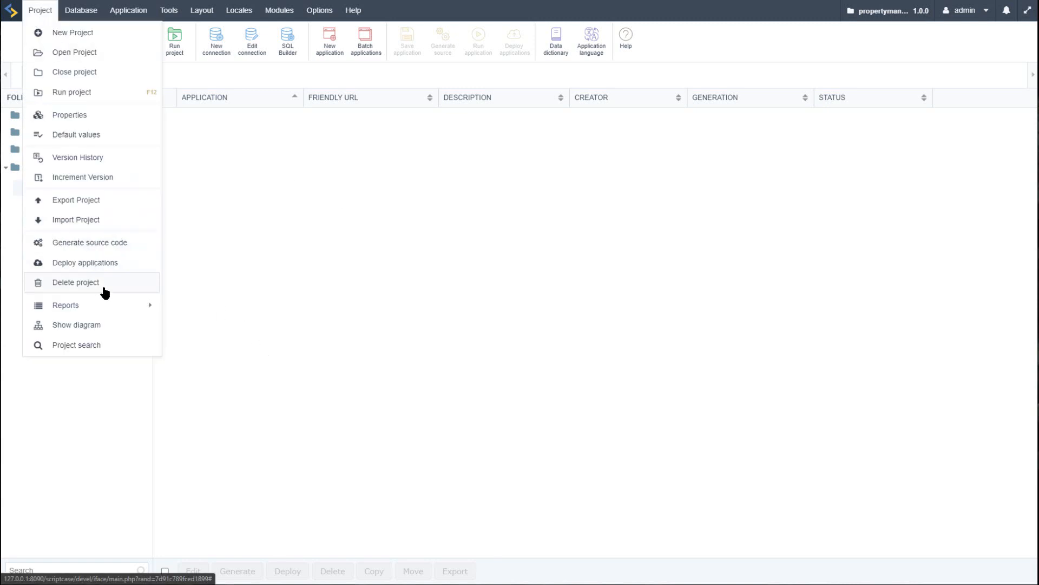
left_click(81, 10)
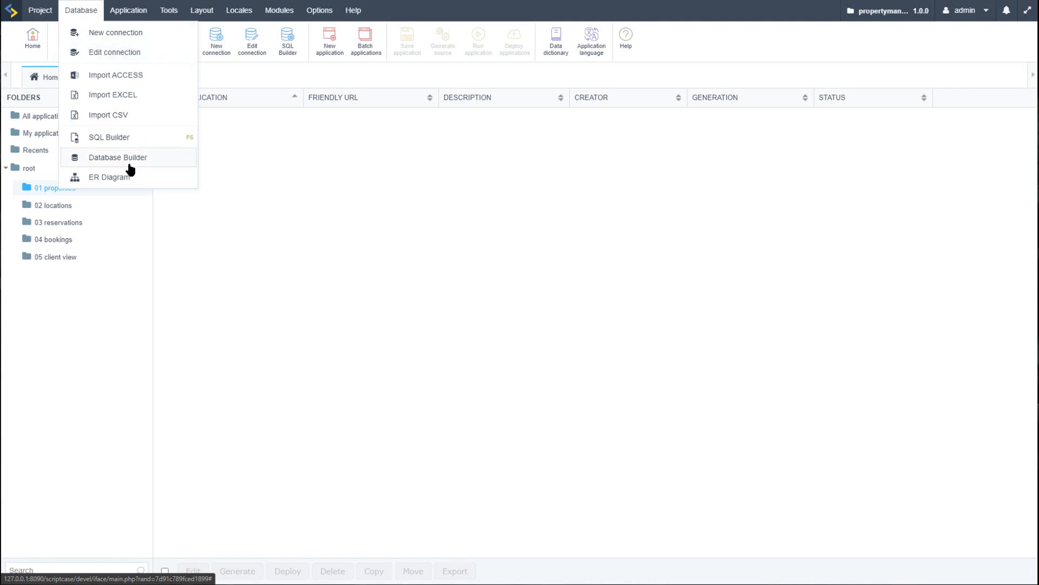
left_click(106, 160)
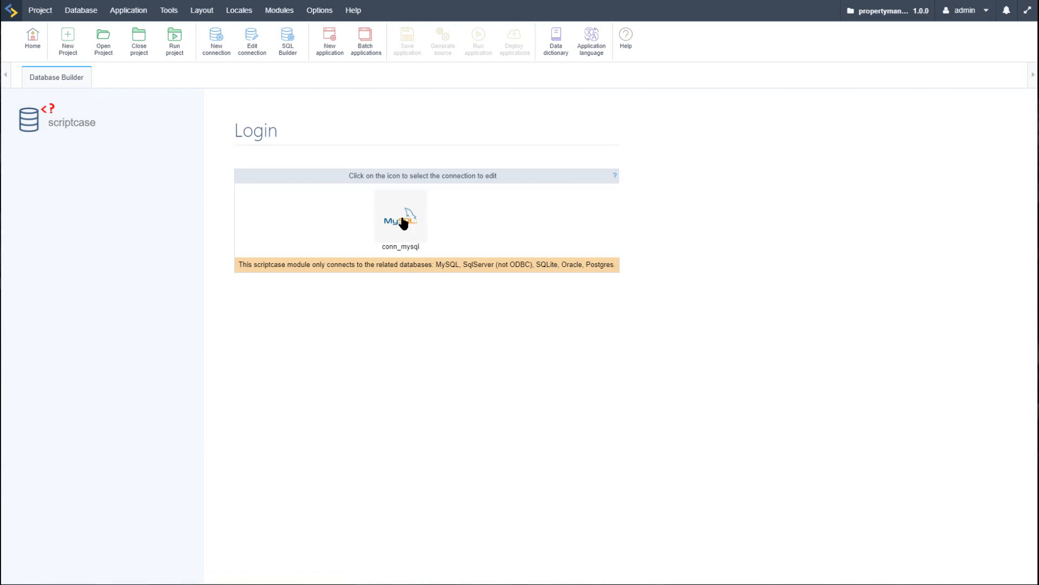
left_click(403, 223)
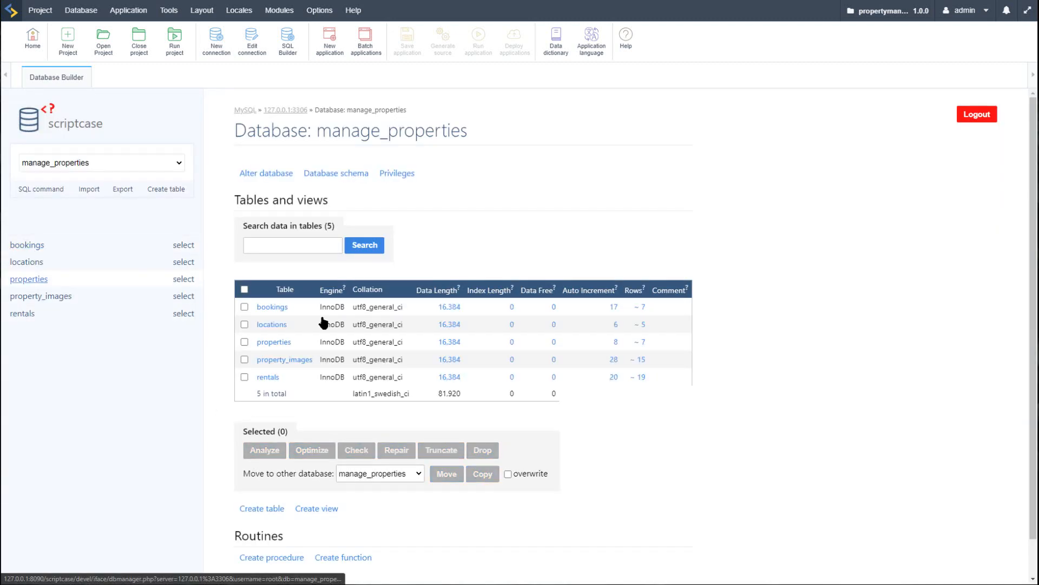
scroll(379, 352, "down", 1)
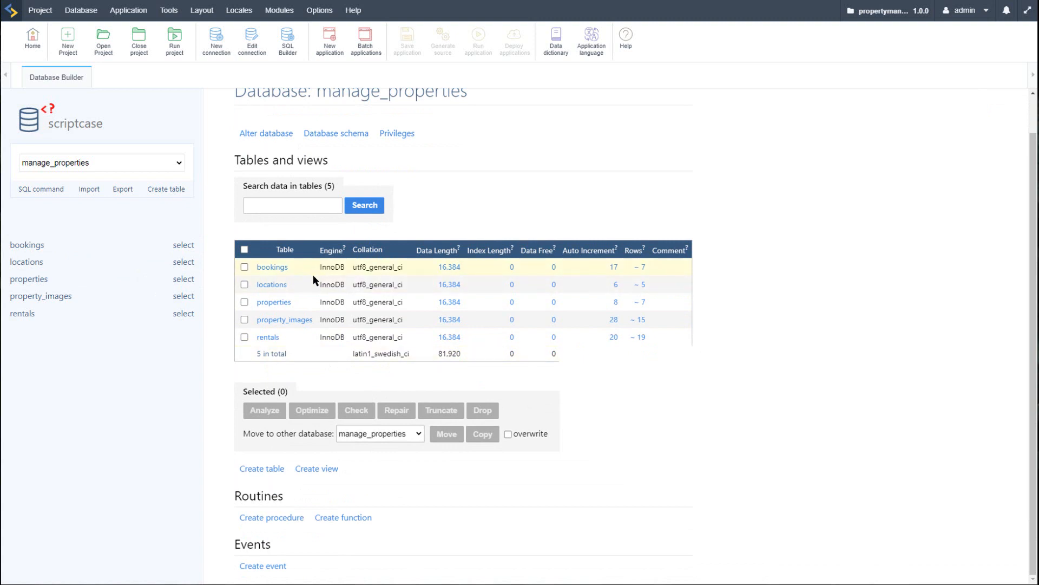
scroll(399, 167, "up", 1)
scroll(464, 282, "down", 1)
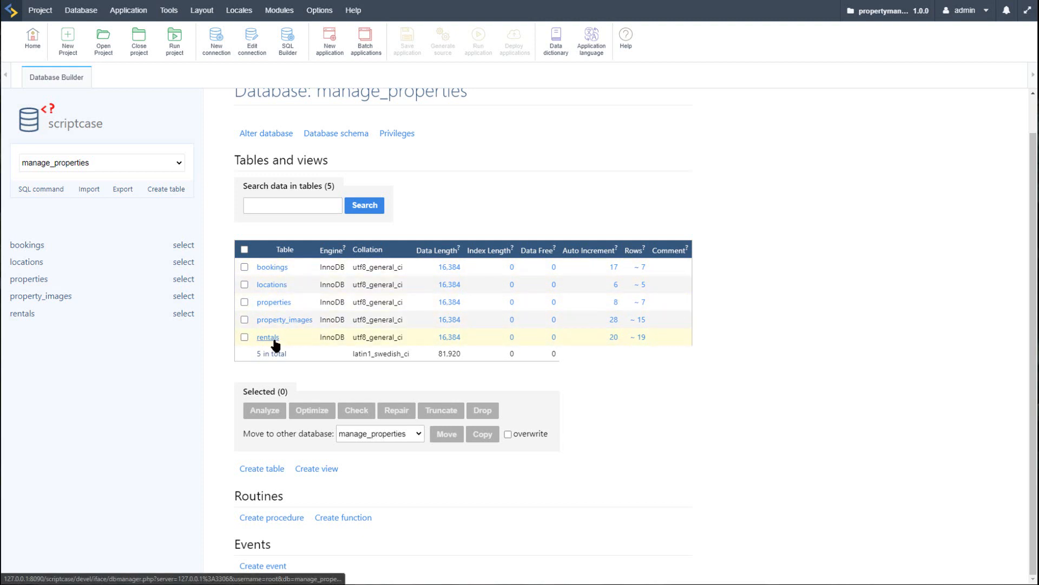
- Examine the column structures of the bookings, locations, properties, property_images and rentals tables
left_click(22, 245)
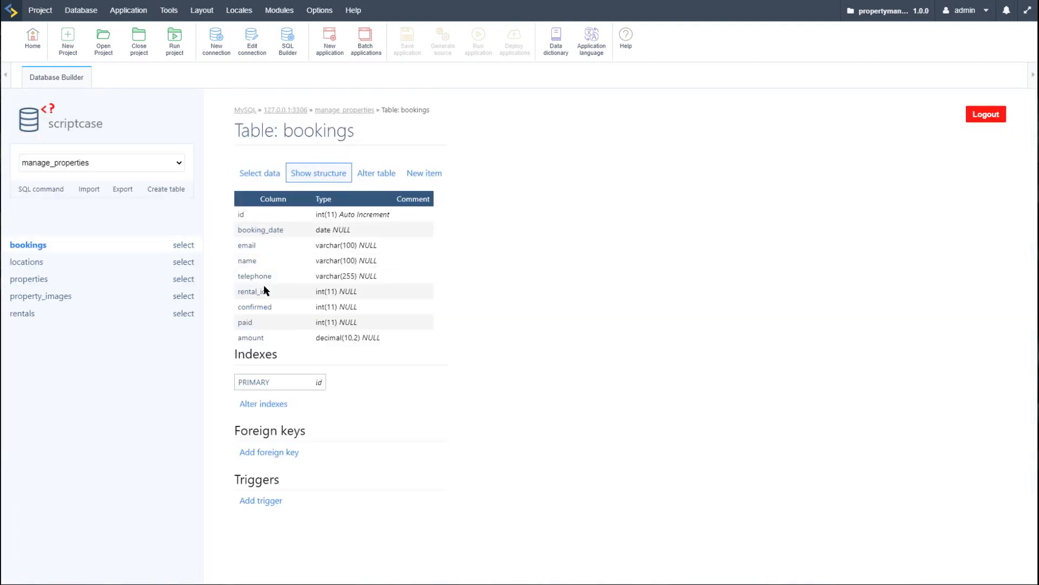
left_click(30, 265)
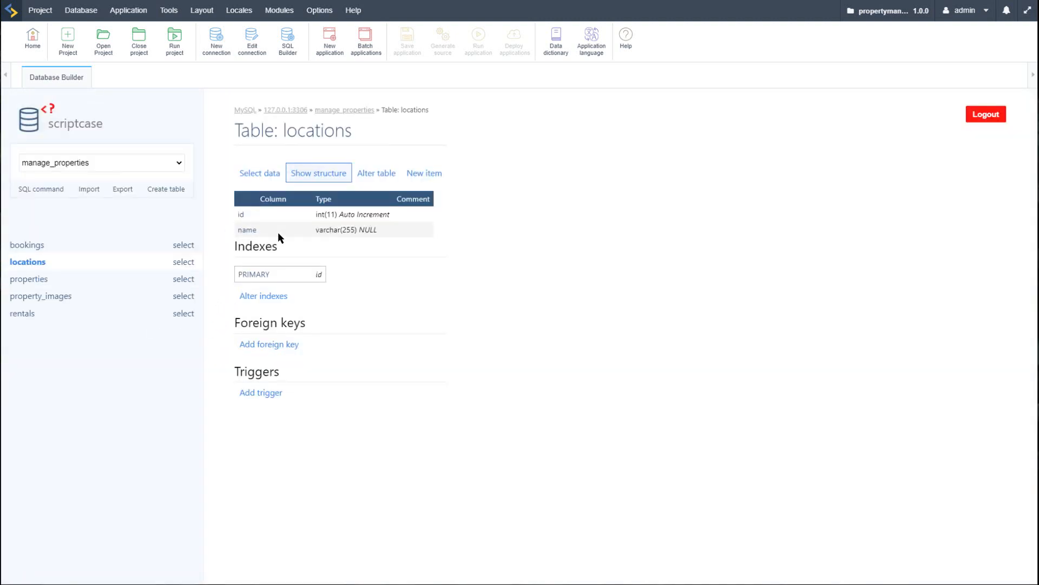
left_click(183, 261)
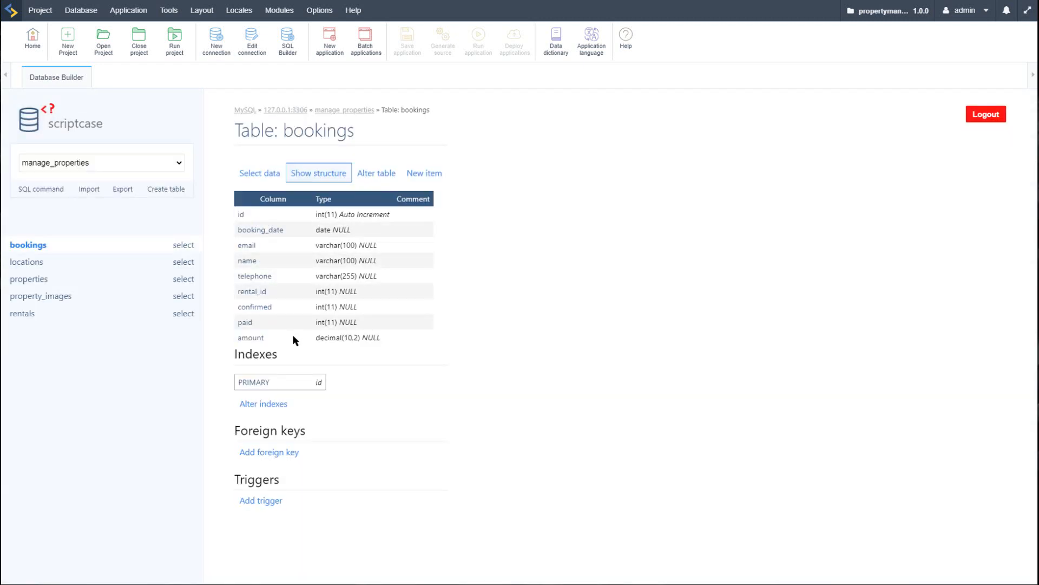
left_click(23, 279)
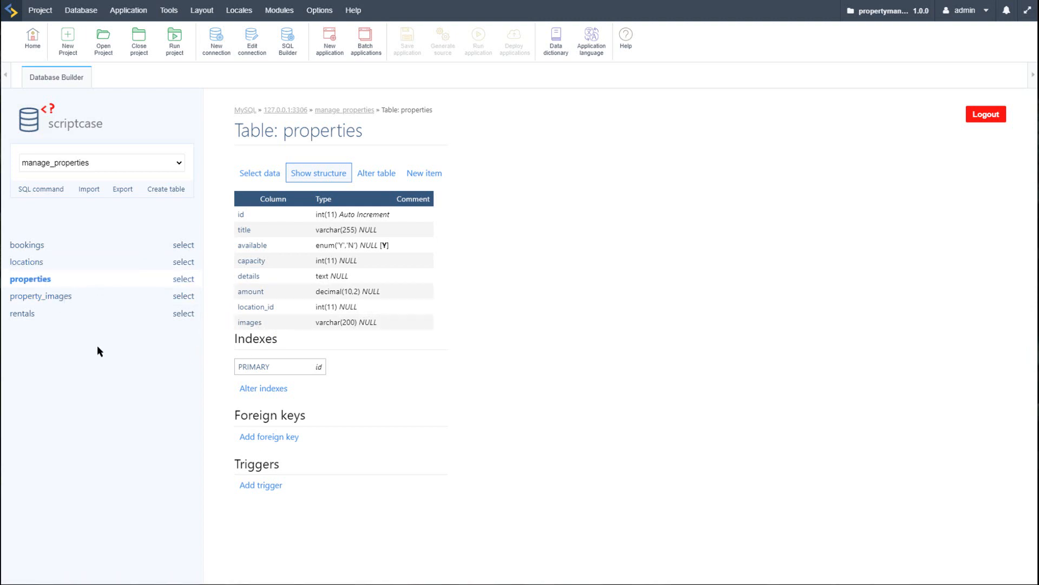
left_click(38, 295)
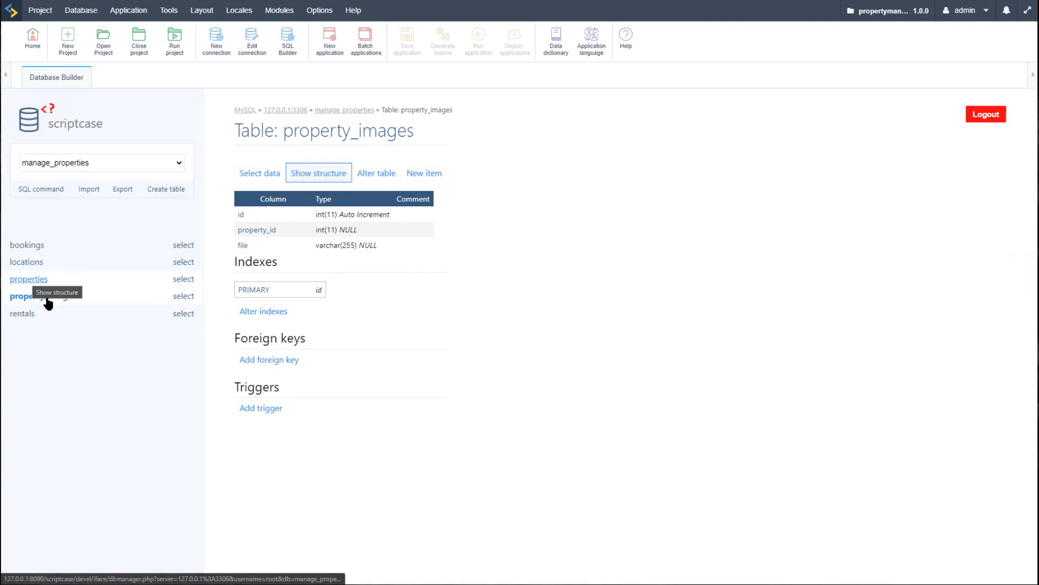
left_click(26, 313)
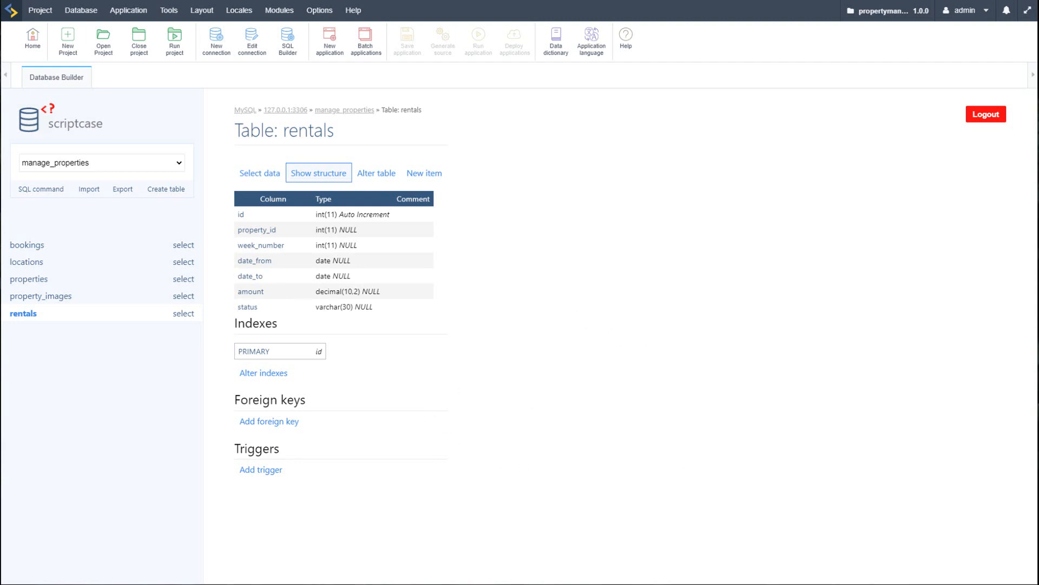
- Leave the Database Builder, find the propertymanage library among the external libraries and open it for editing
left_click(32, 38)
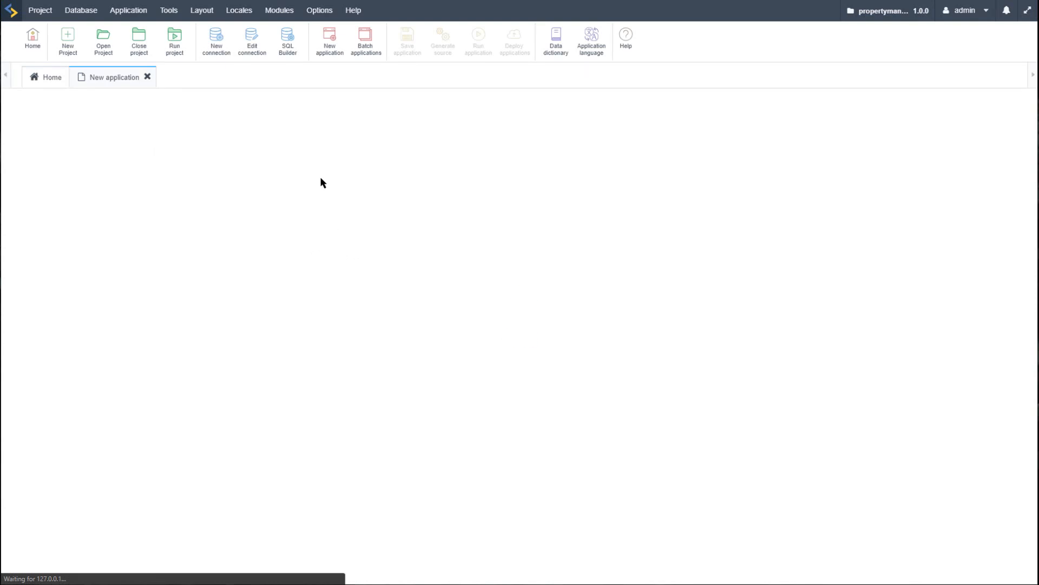
left_click(205, 11)
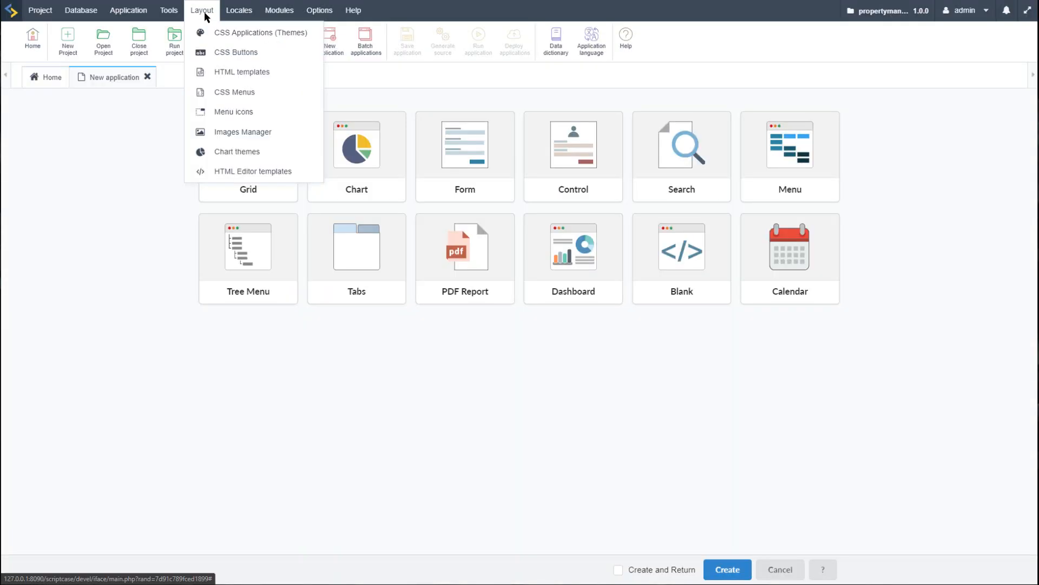
mouse_move(181, 12)
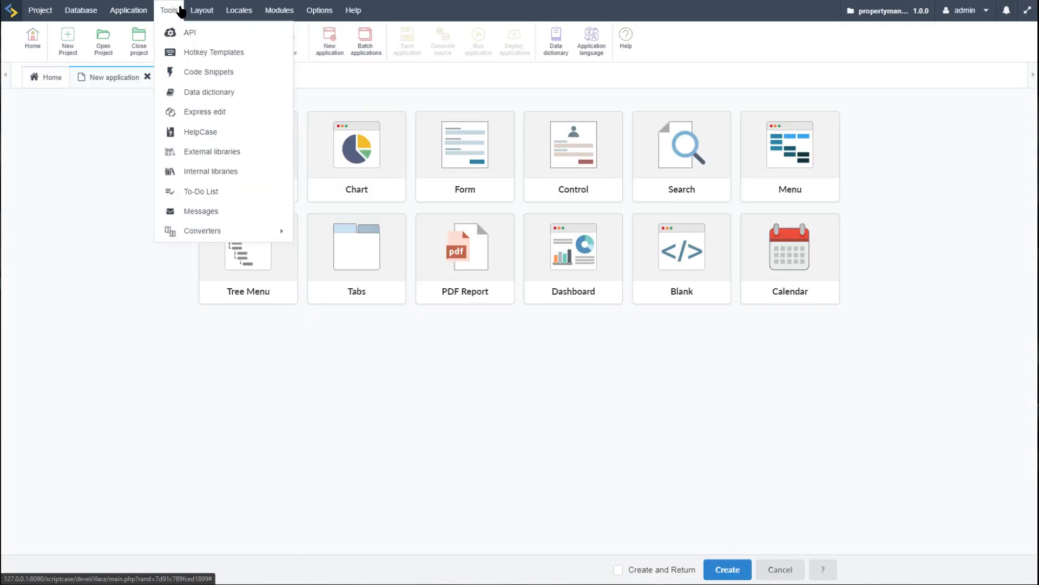
left_click(223, 153)
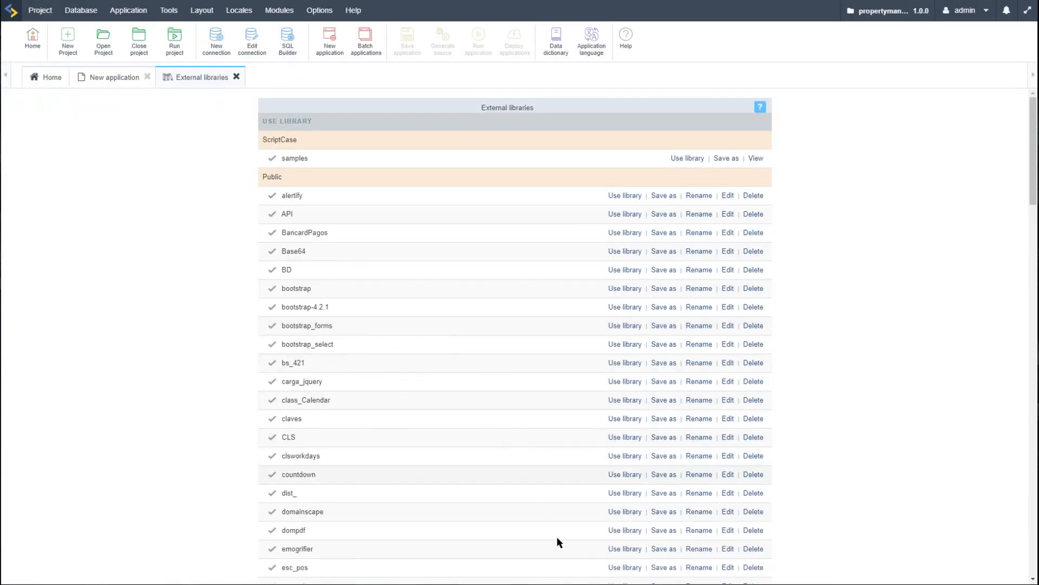
scroll(553, 520, "down", 8)
scroll(562, 445, "down", 10)
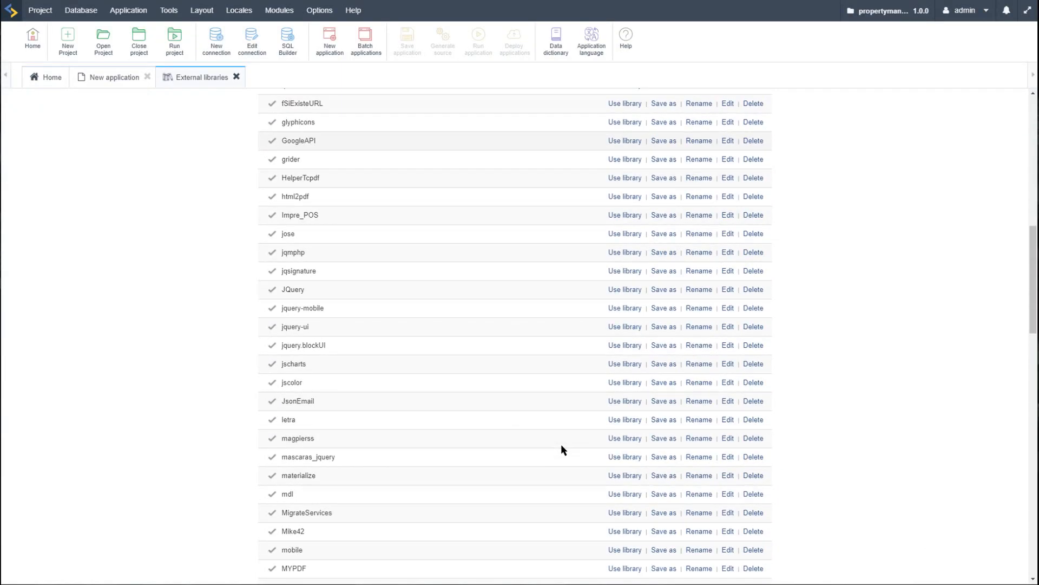
scroll(563, 459, "down", 8)
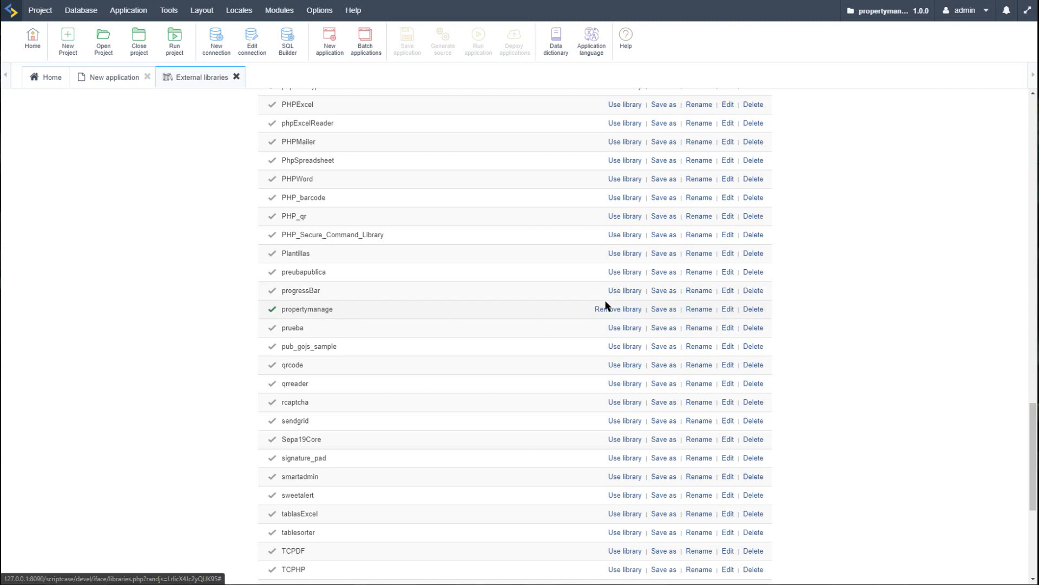
left_click(730, 309)
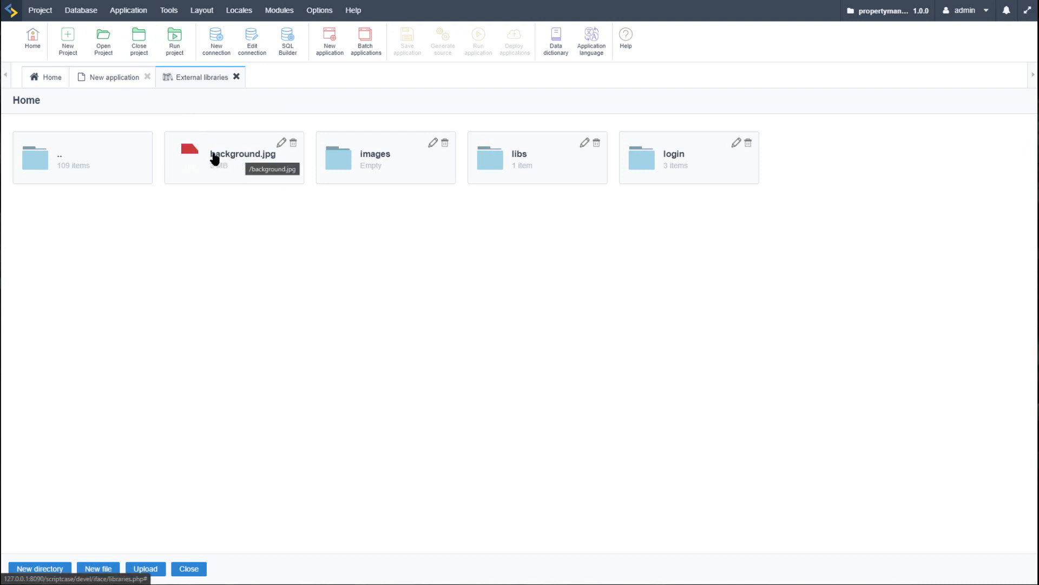
- Browse the images, libs and login folders of the propertymanage library
left_click(379, 160)
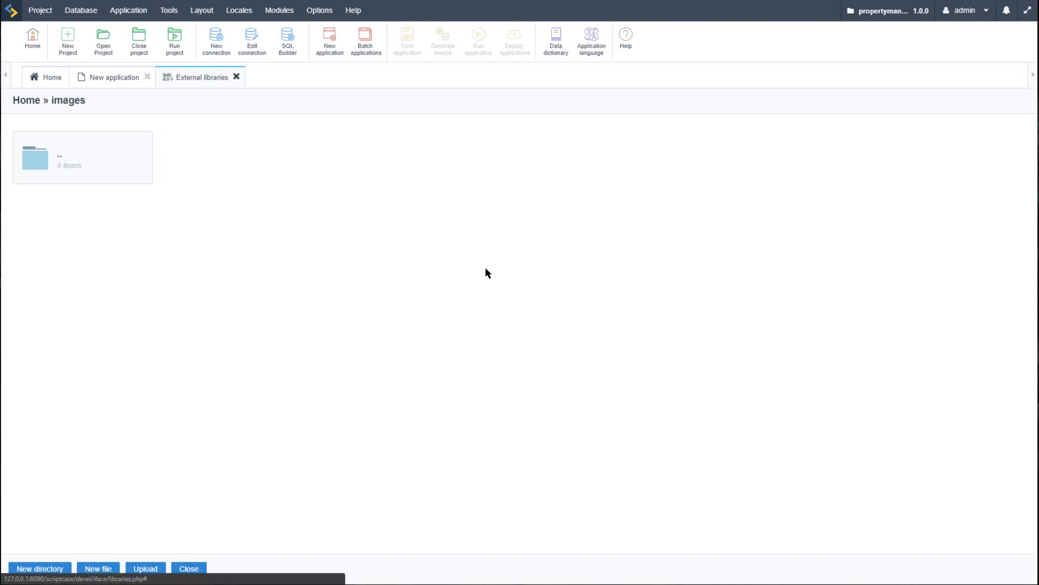
left_click(49, 160)
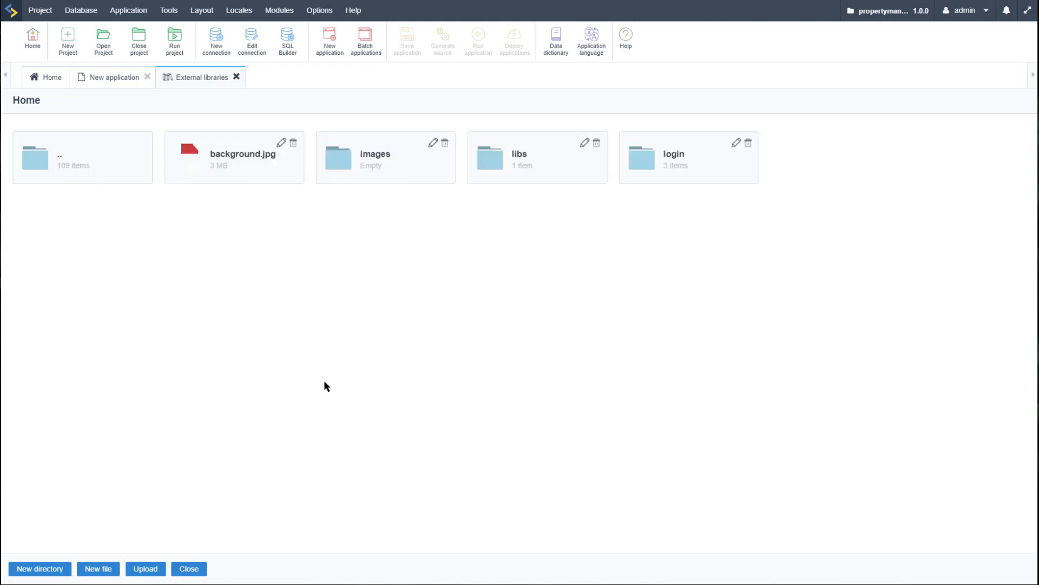
left_click(515, 161)
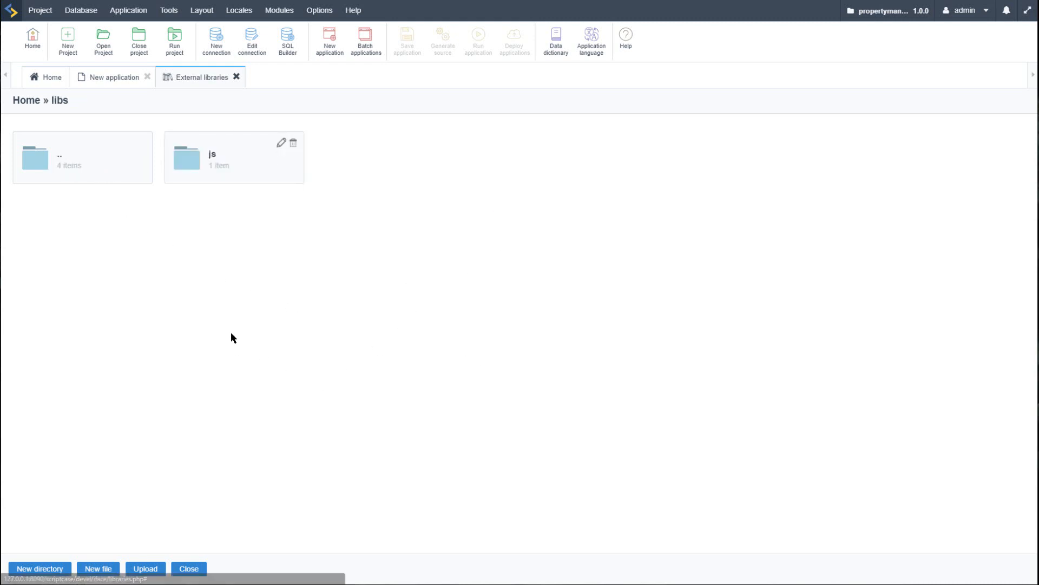
left_click(51, 159)
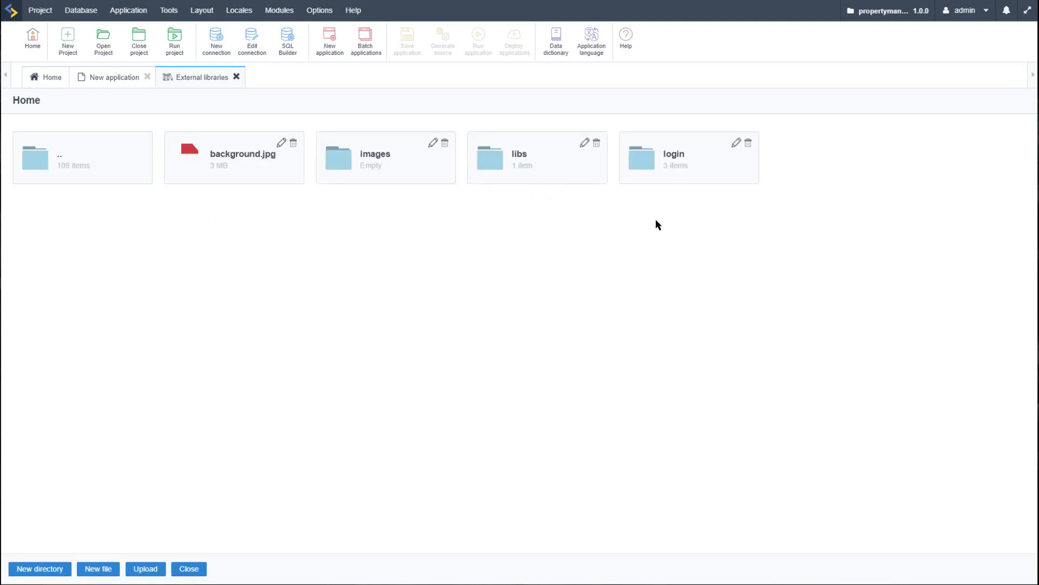
left_click(673, 159)
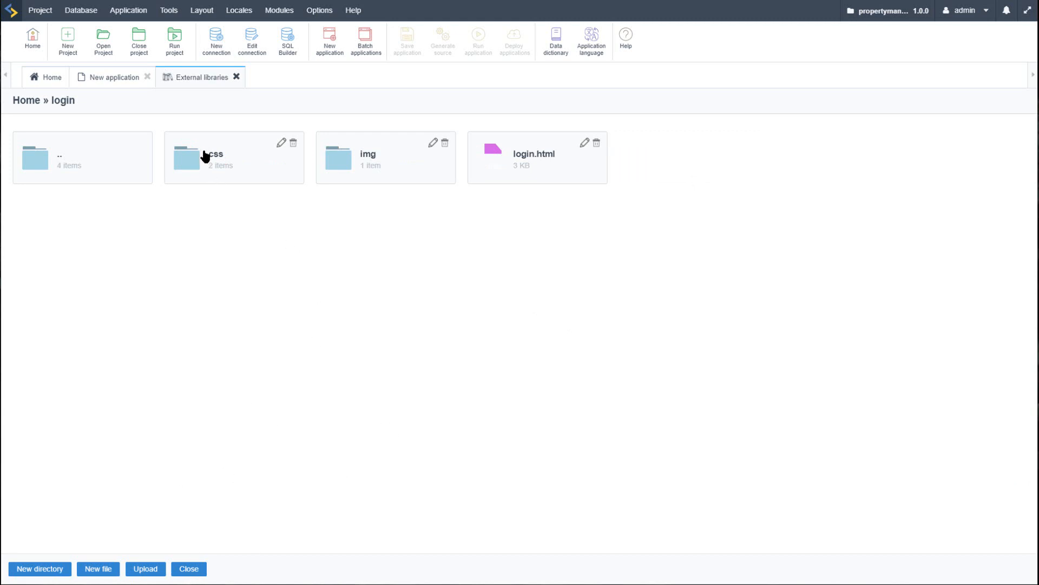
- Leave the login folder and the library's file view, and locate the propertymanage entry in the external libraries list
left_click(63, 163)
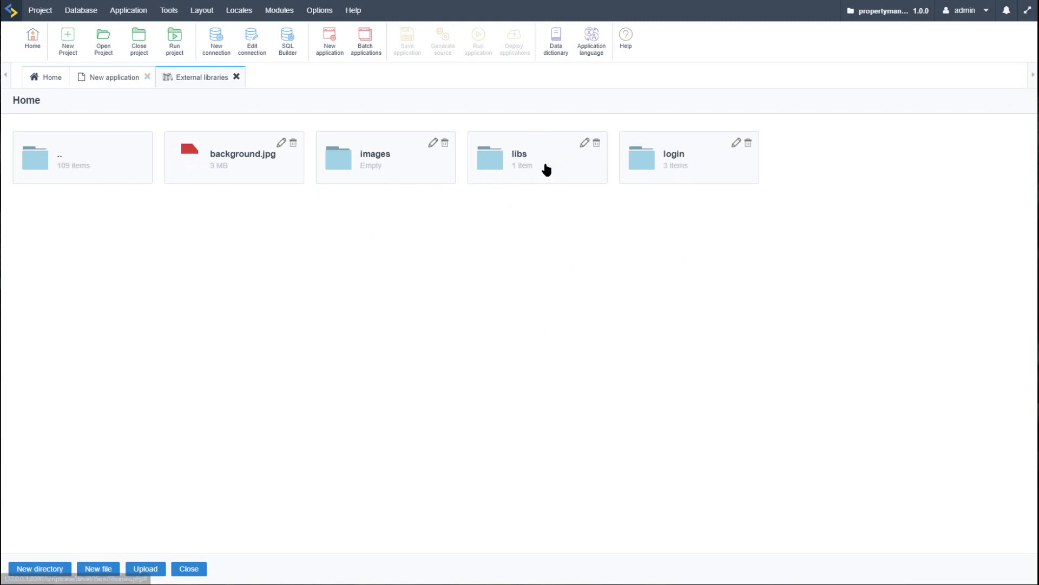
left_click(190, 569)
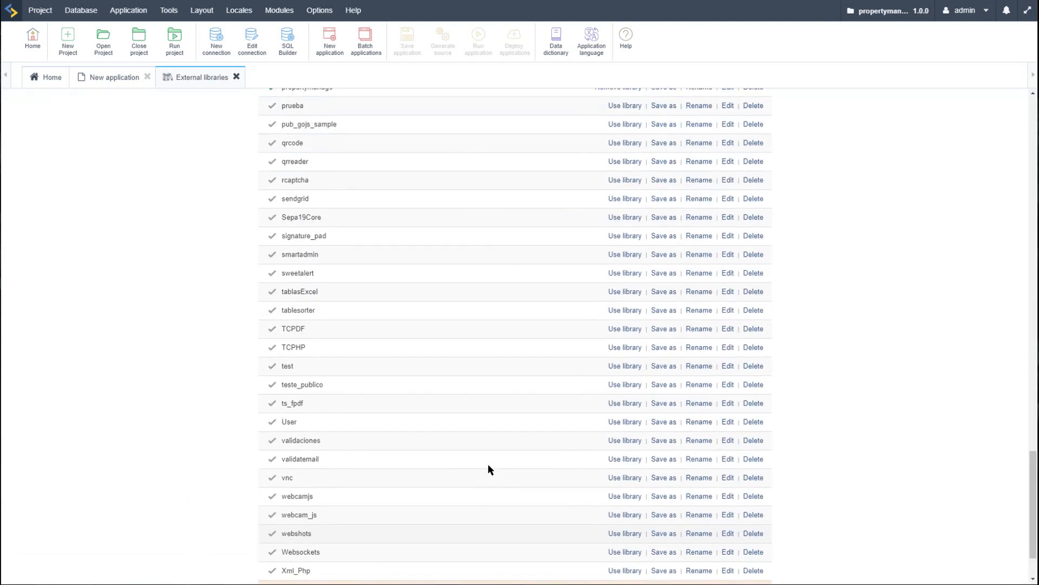
scroll(461, 439, "up", 4)
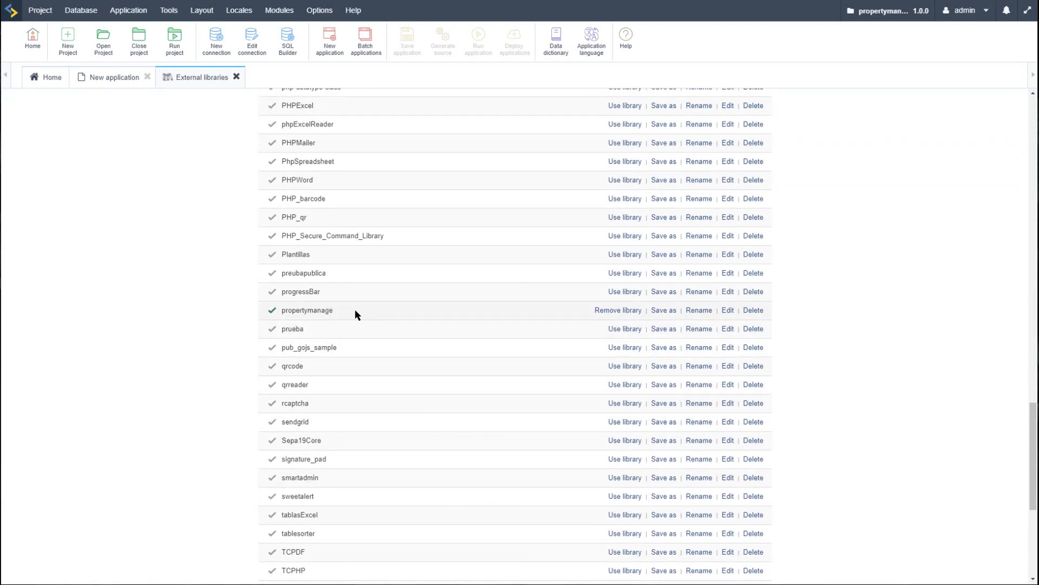
left_click_drag(355, 313, 274, 310)
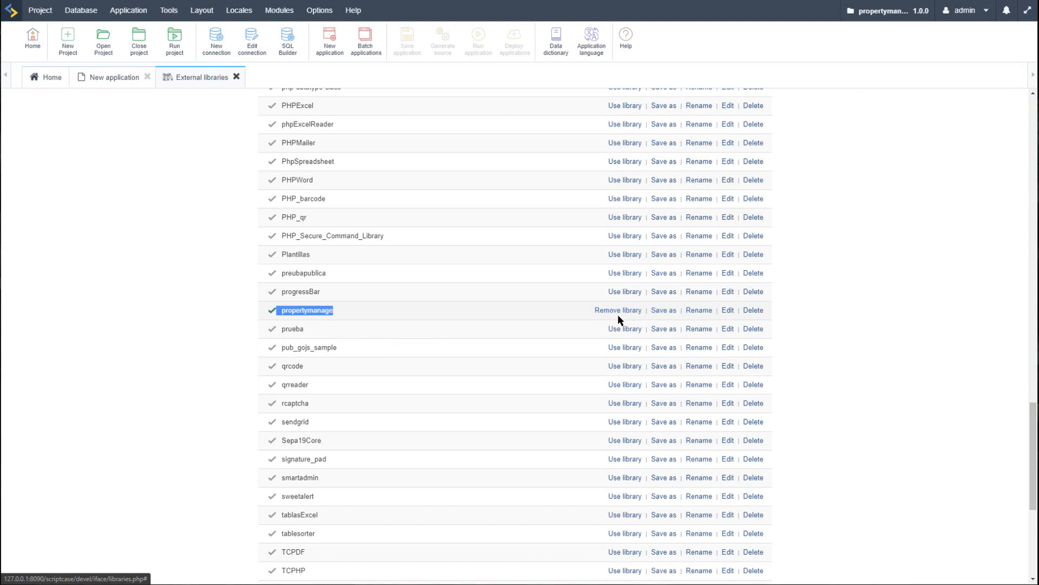
- Close the external libraries page and the new application page to return to the project's folders
scroll(553, 327, "up", 20)
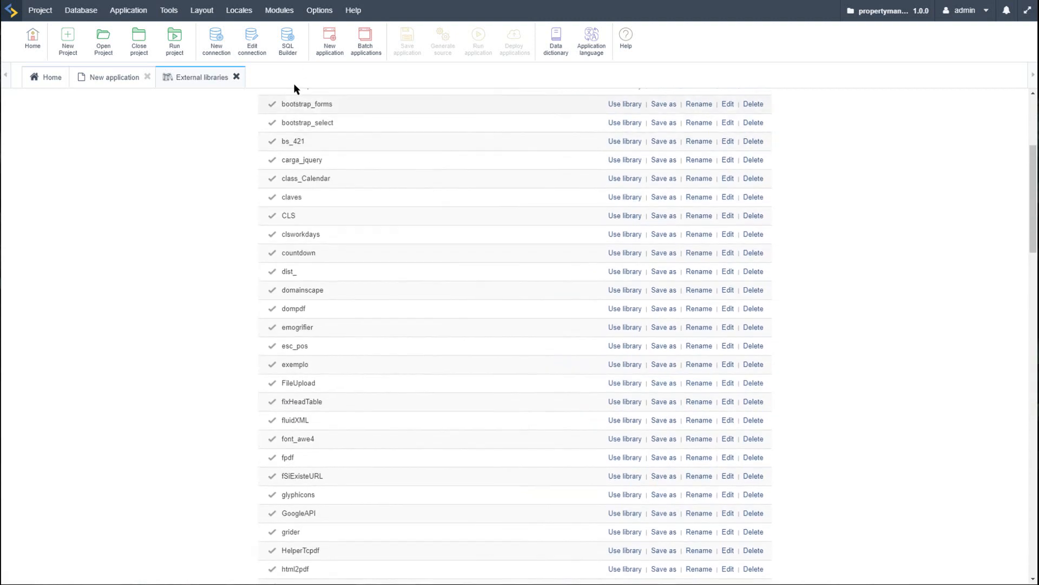
left_click(237, 77)
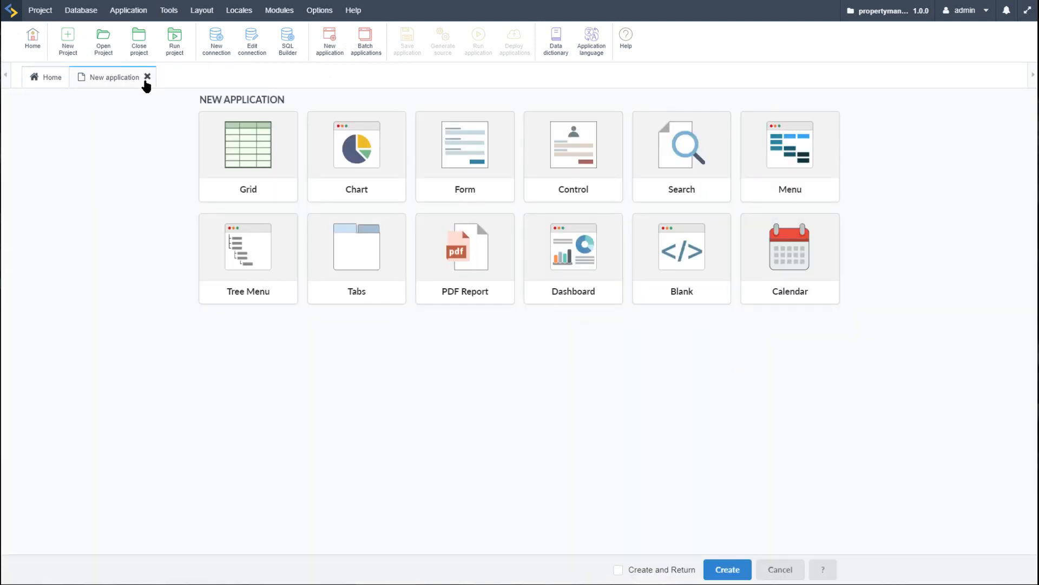
left_click(148, 77)
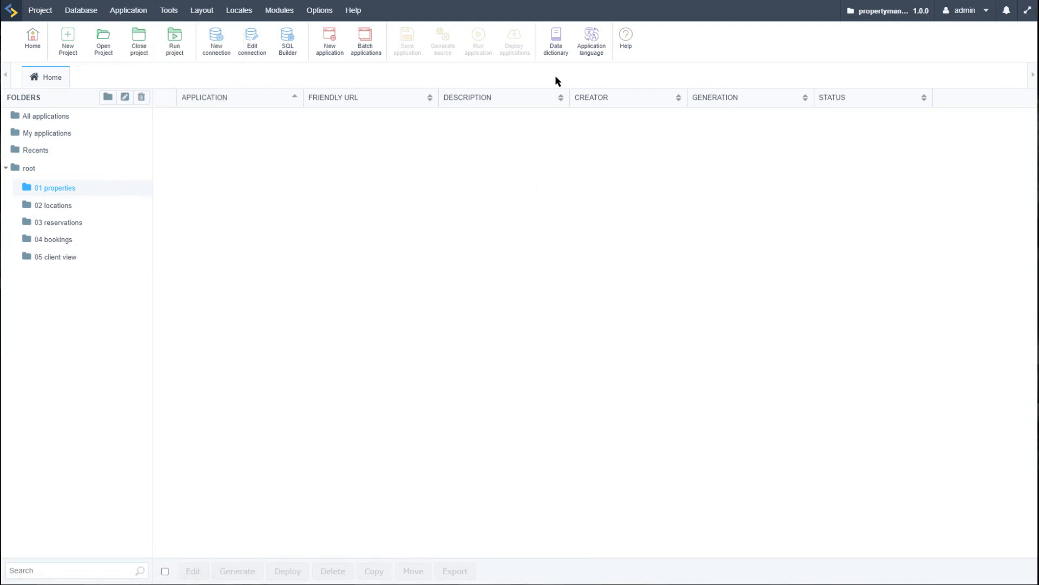
- Create a data dictionary named properties on the conn_mysql connection, leaving the description empty
left_click(556, 37)
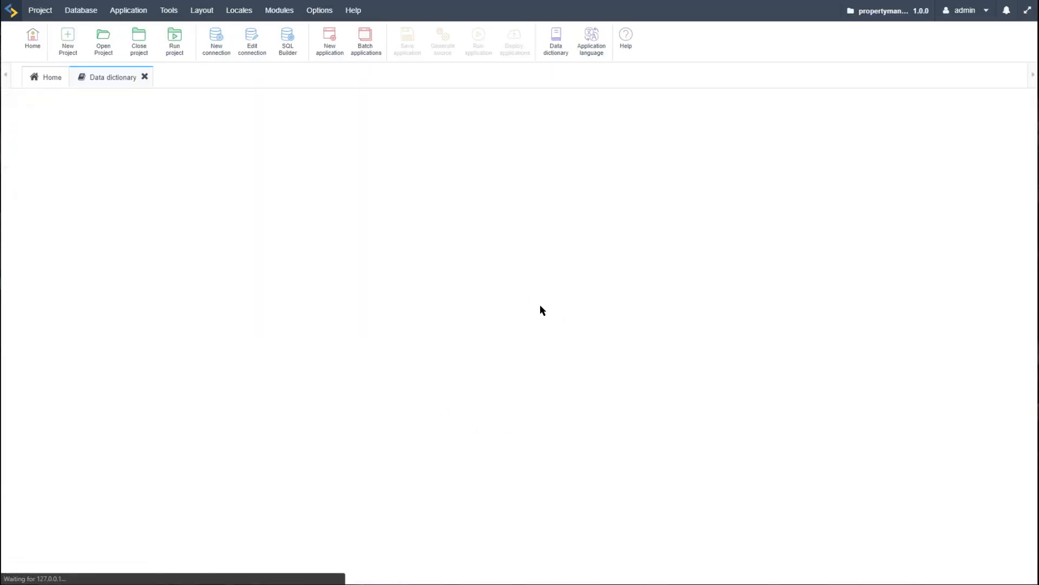
left_click(213, 168)
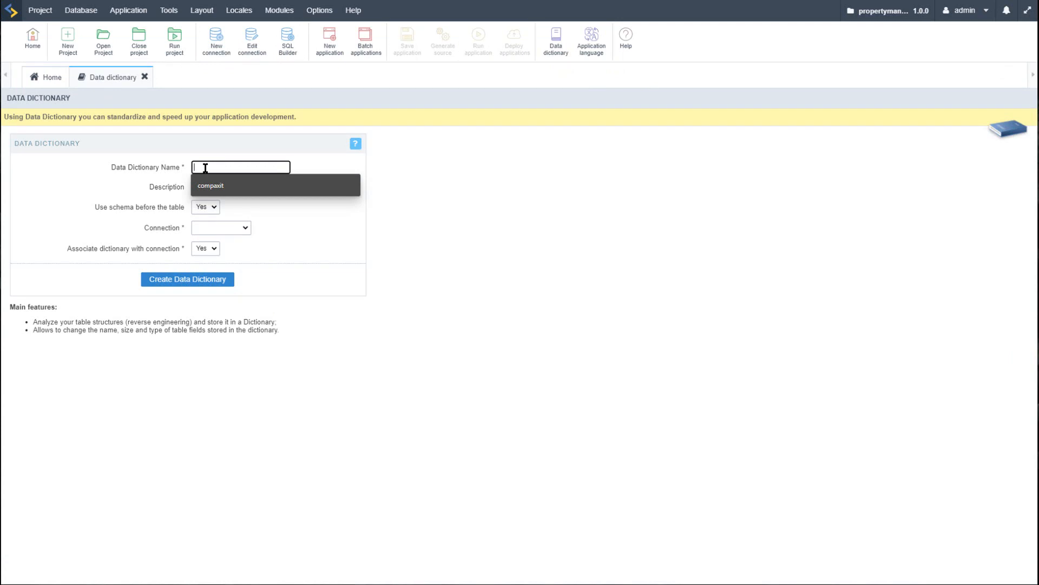
type("properties")
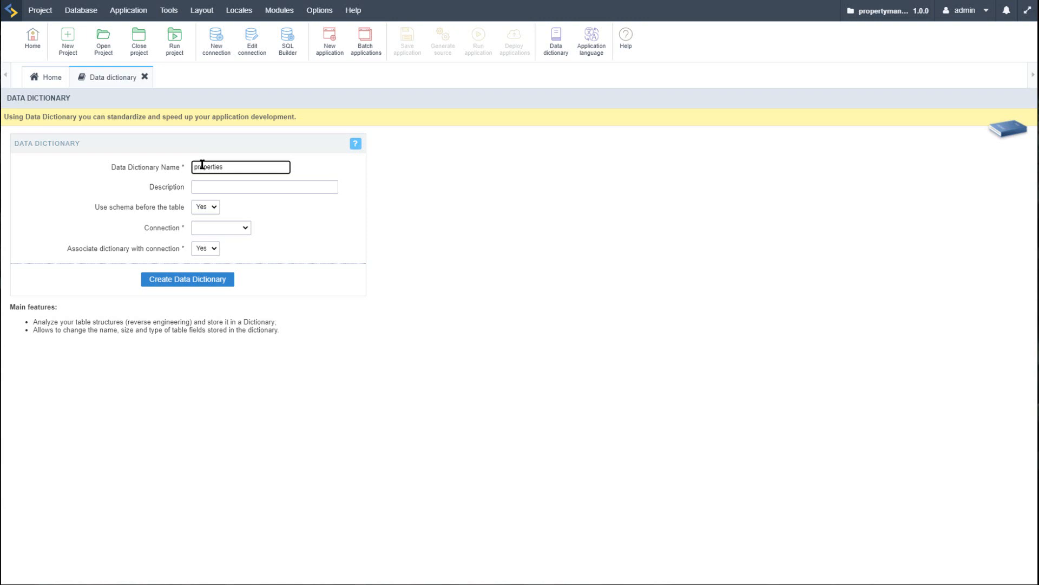
left_click(231, 185)
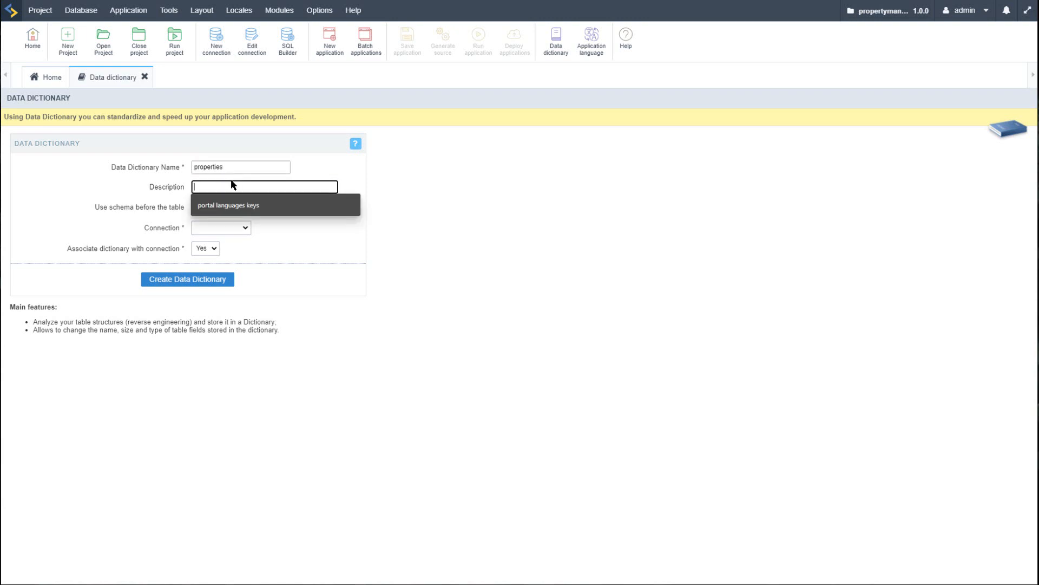
left_click(264, 239)
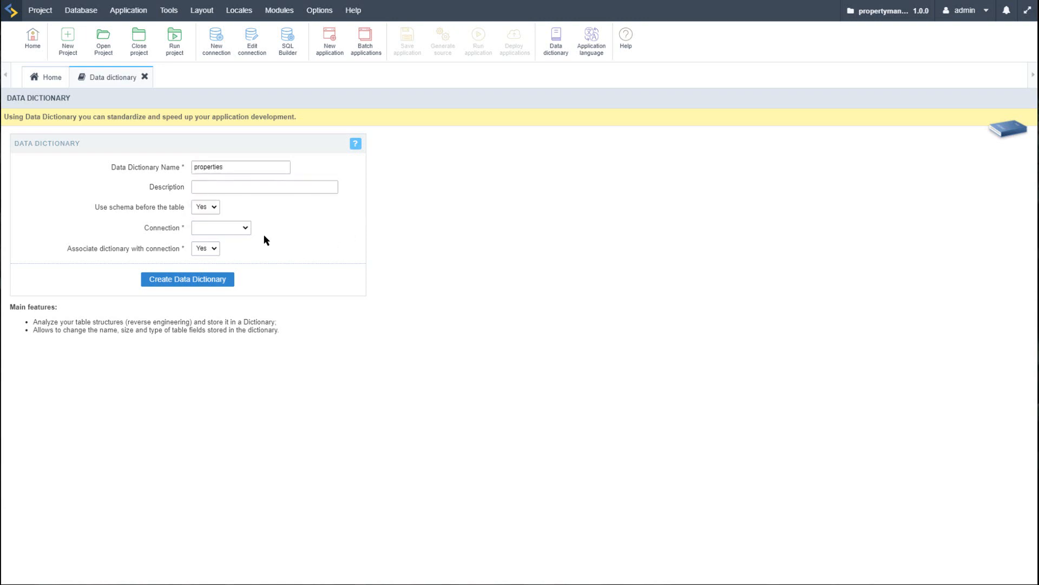
left_click(232, 227)
left_click(223, 257)
left_click(185, 279)
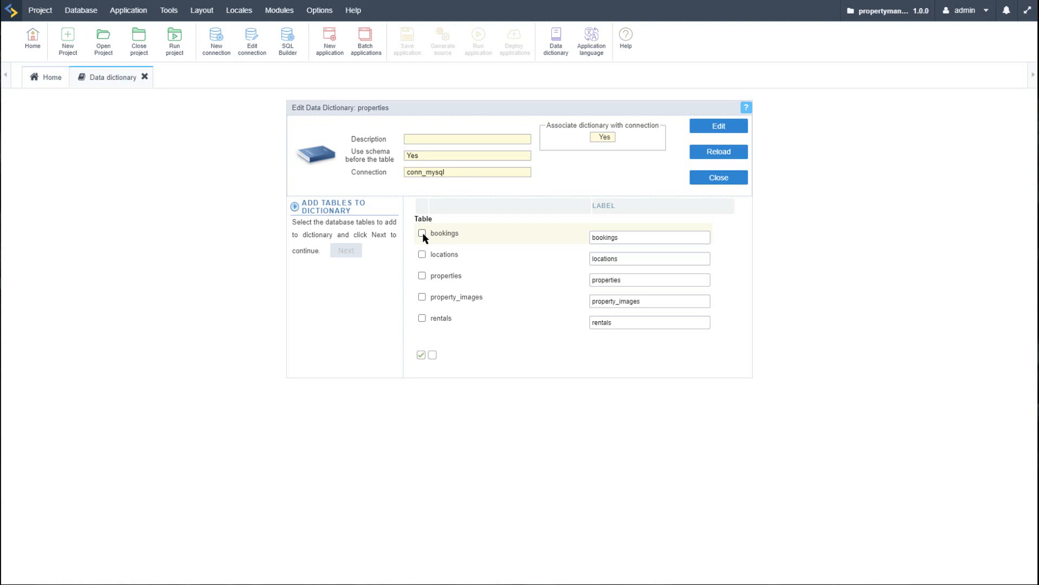
- Add all five database tables to the properties dictionary, generating language file indexes from the table field labels
left_click(421, 355)
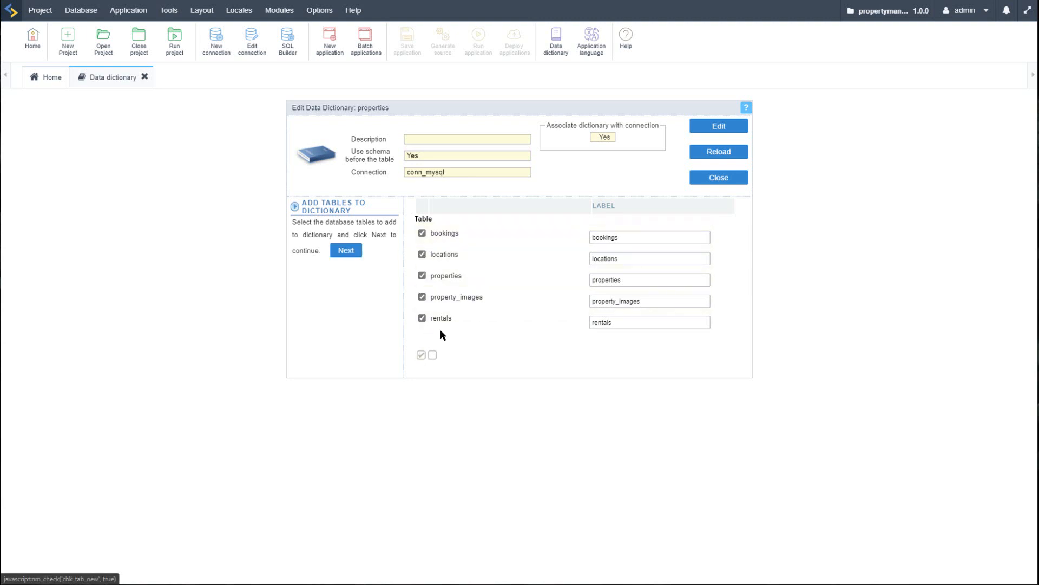
left_click(343, 254)
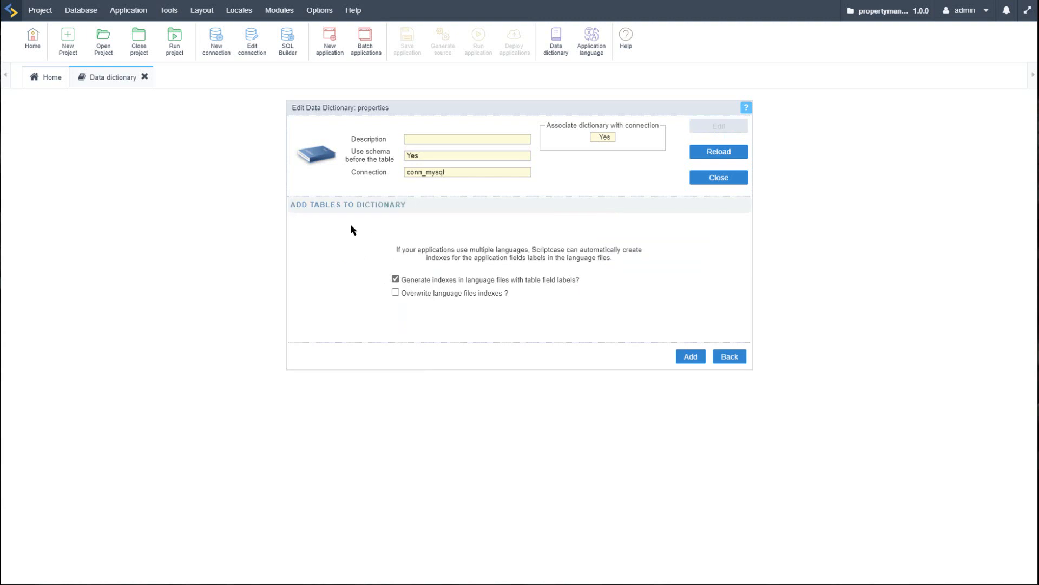
left_click(692, 358)
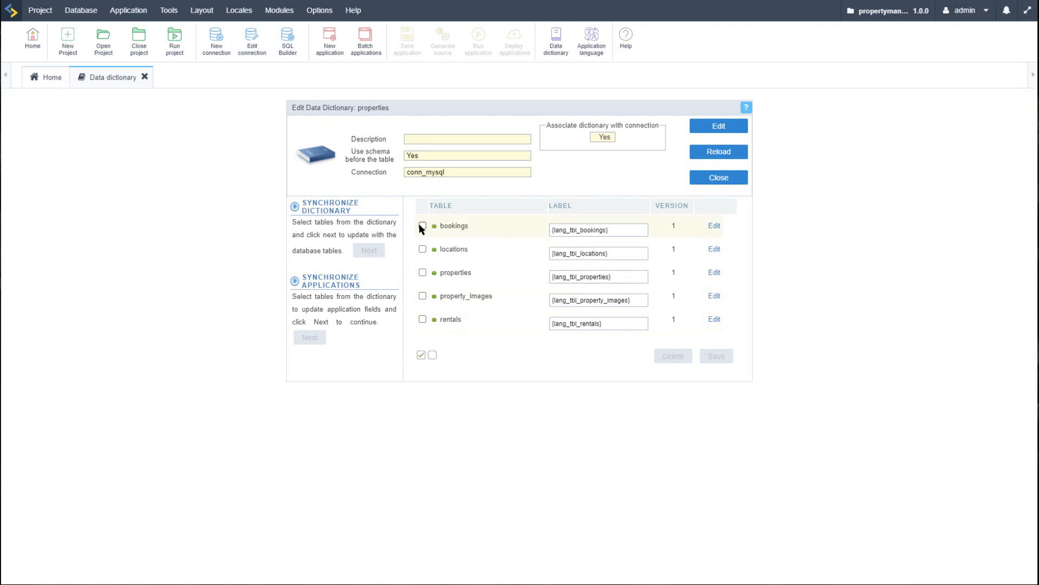
- Select all dictionary tables, check for applications to synchronize, and save the dictionary's table entries
left_click(620, 229)
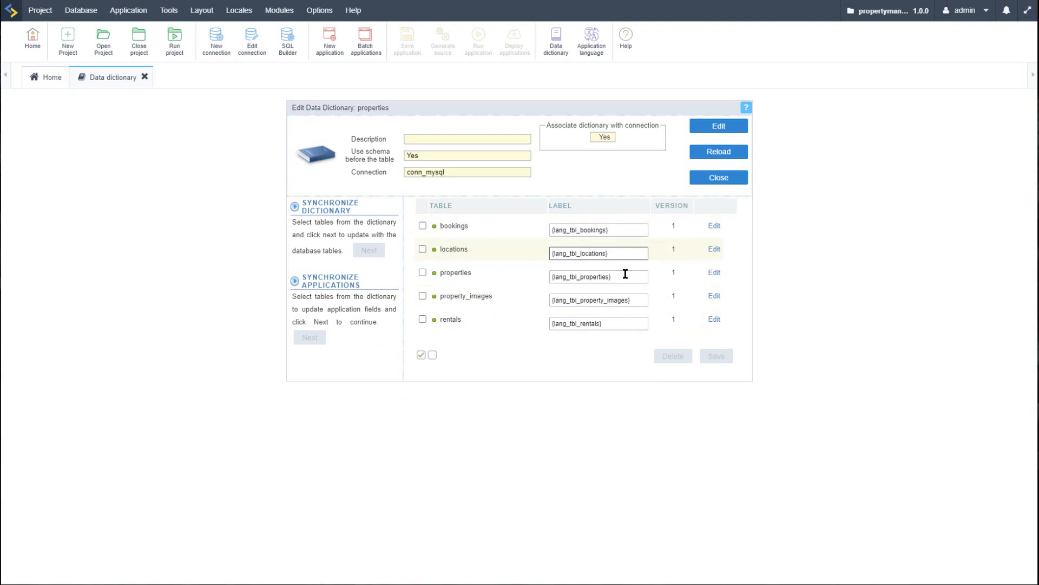
left_click(422, 356)
left_click(322, 337)
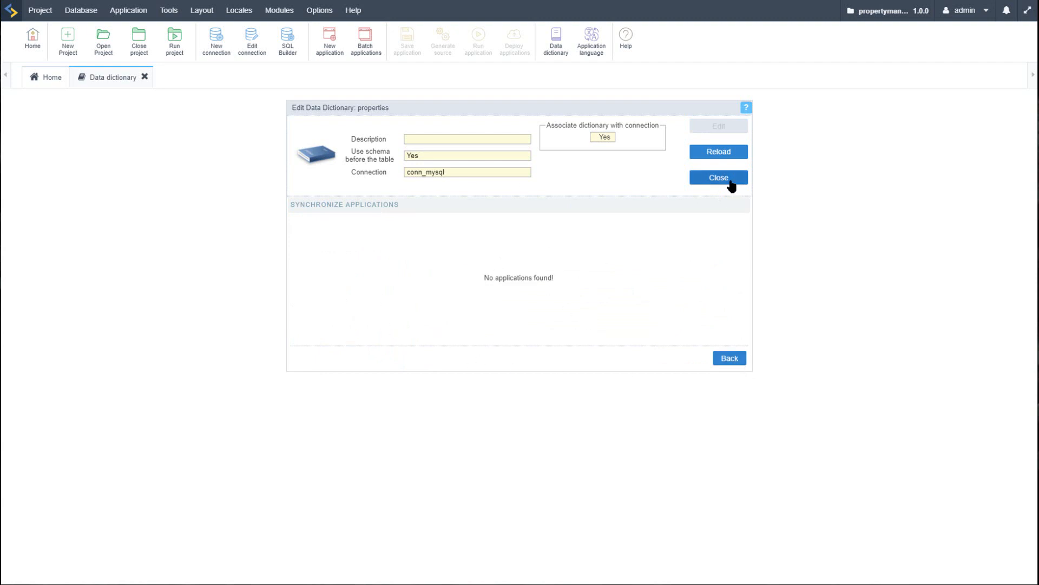
left_click(736, 360)
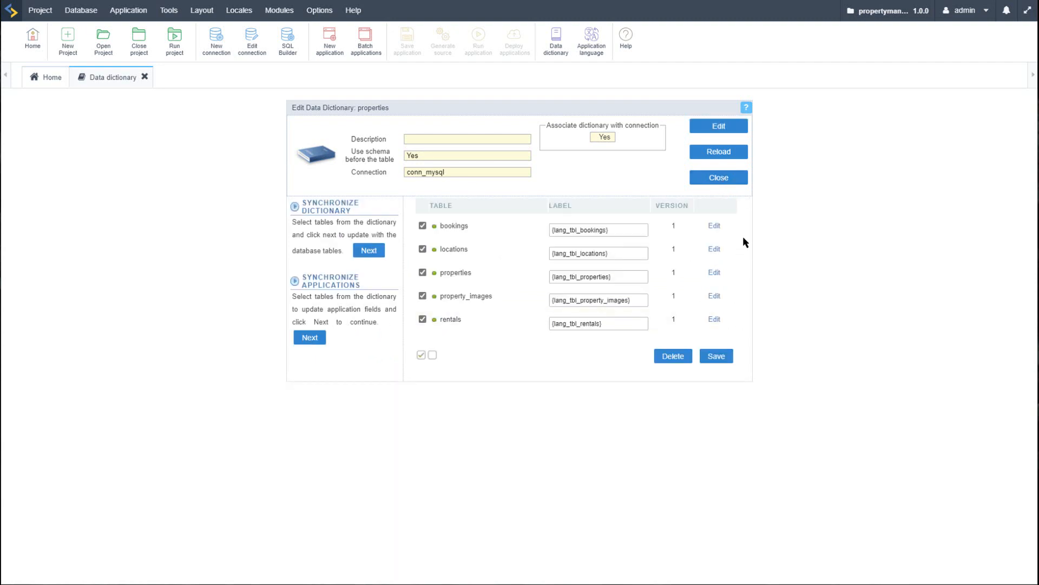
left_click(718, 357)
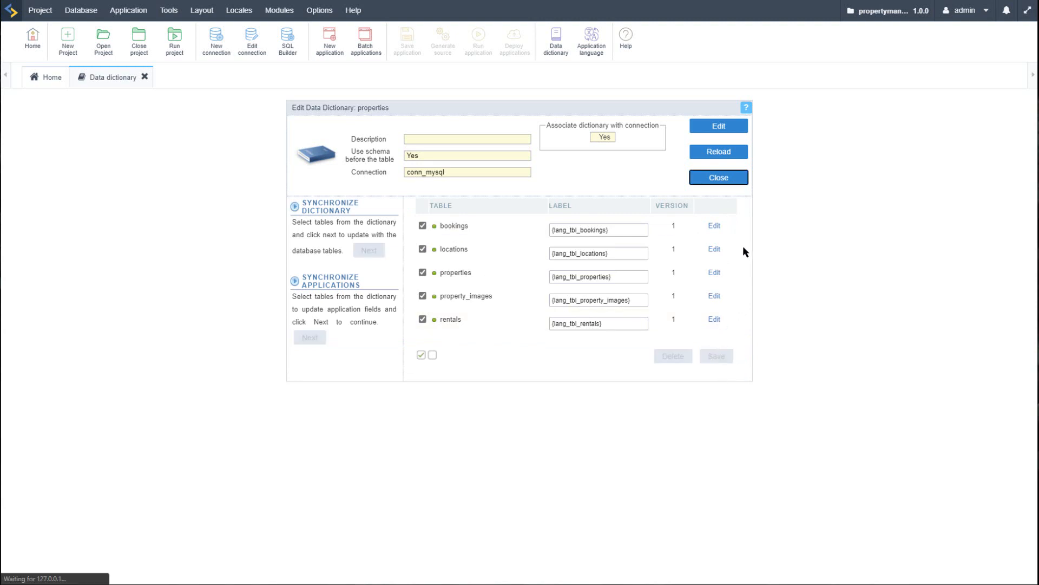
- Examine the field types and labels of the bookings table in the dictionary, and close the data dictionary
left_click(715, 227)
scroll(599, 314, "down", 2)
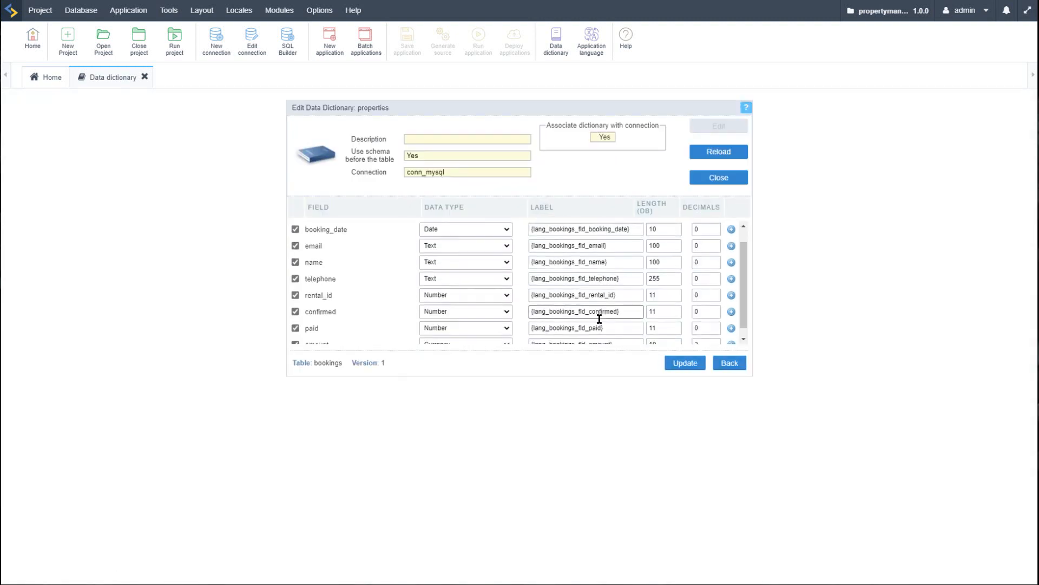
scroll(599, 327, "up", 2)
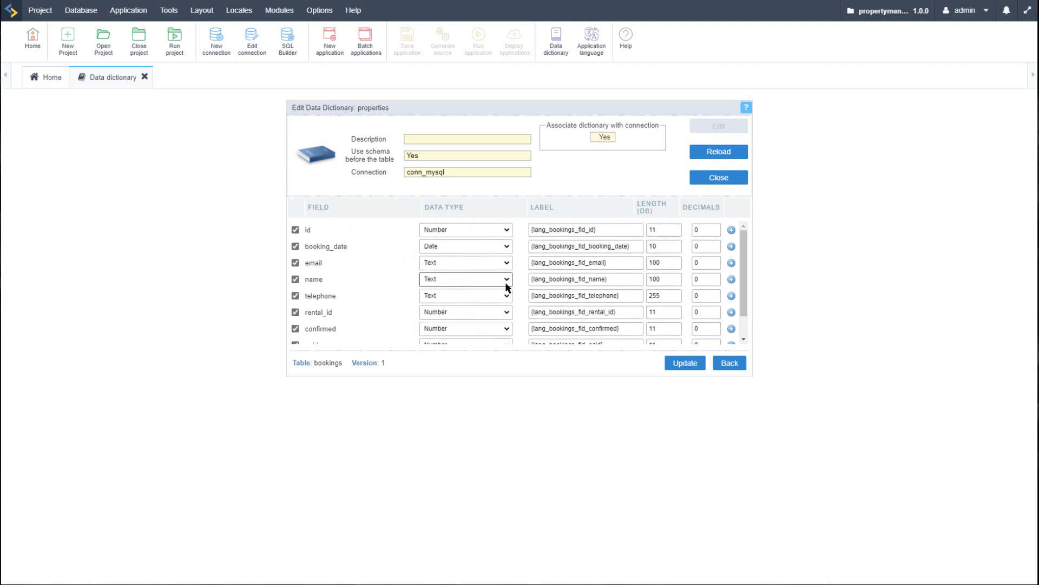
left_click(737, 364)
left_click(722, 179)
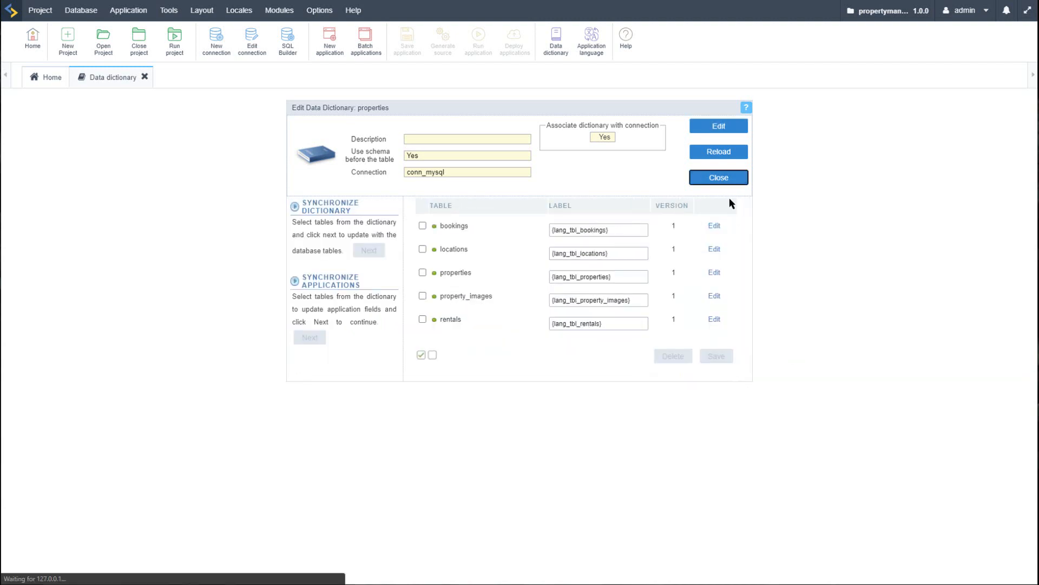
left_click(145, 79)
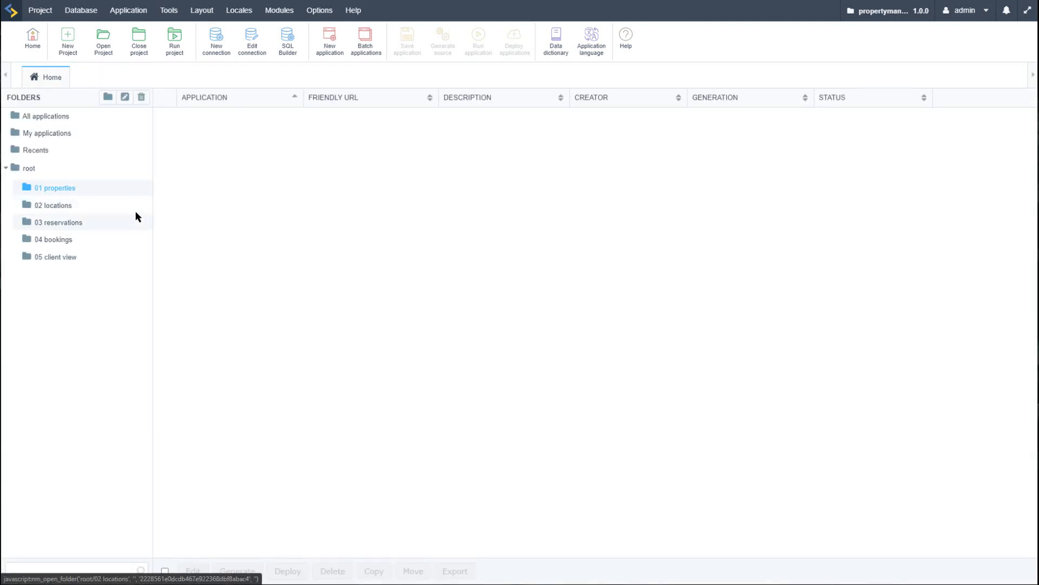
- Create a single-row form named form_properties from the properties table on conn_mysql, and run it
left_click(330, 37)
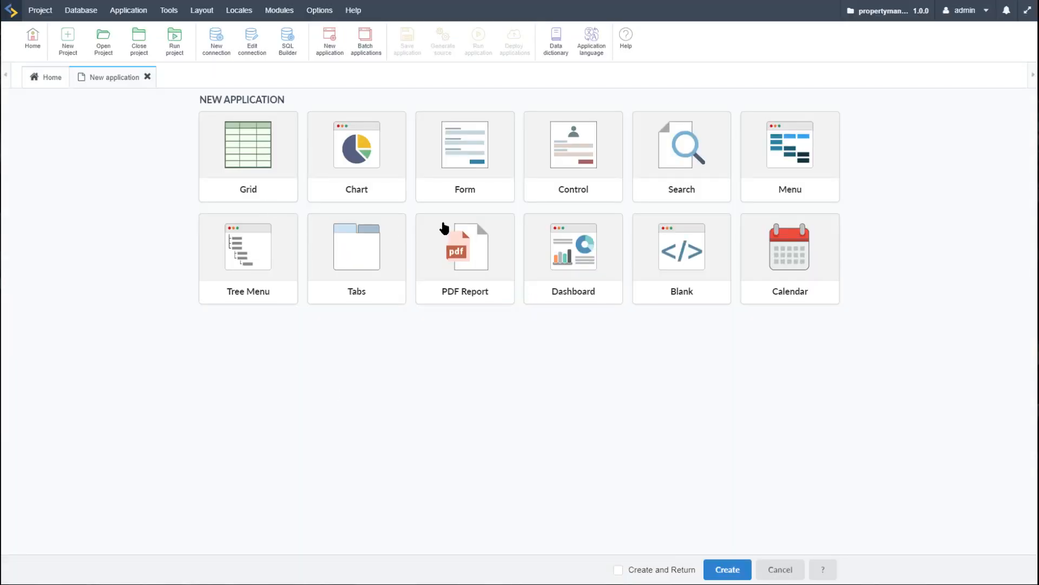
left_click(472, 142)
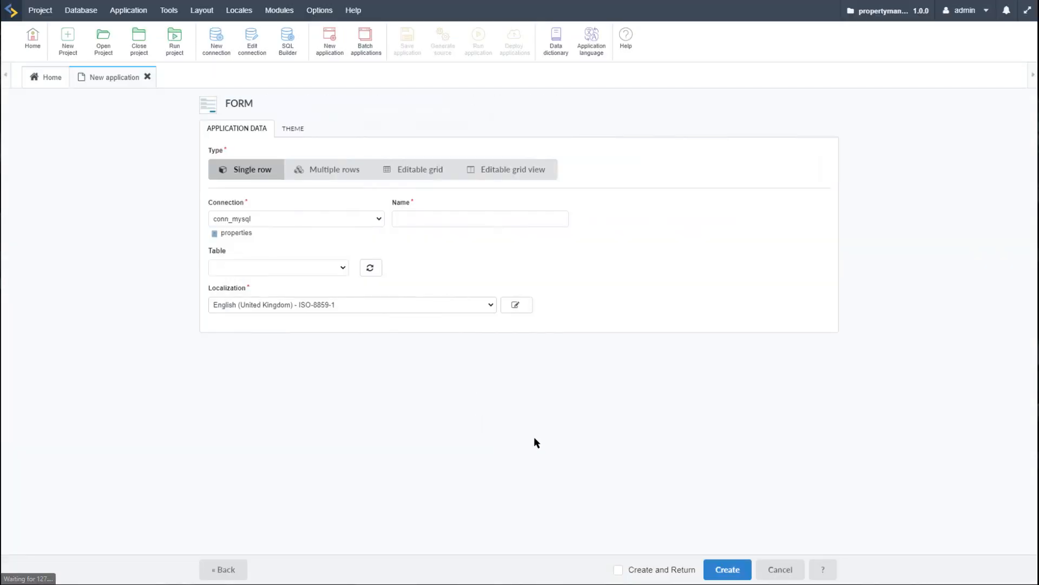
left_click(345, 269)
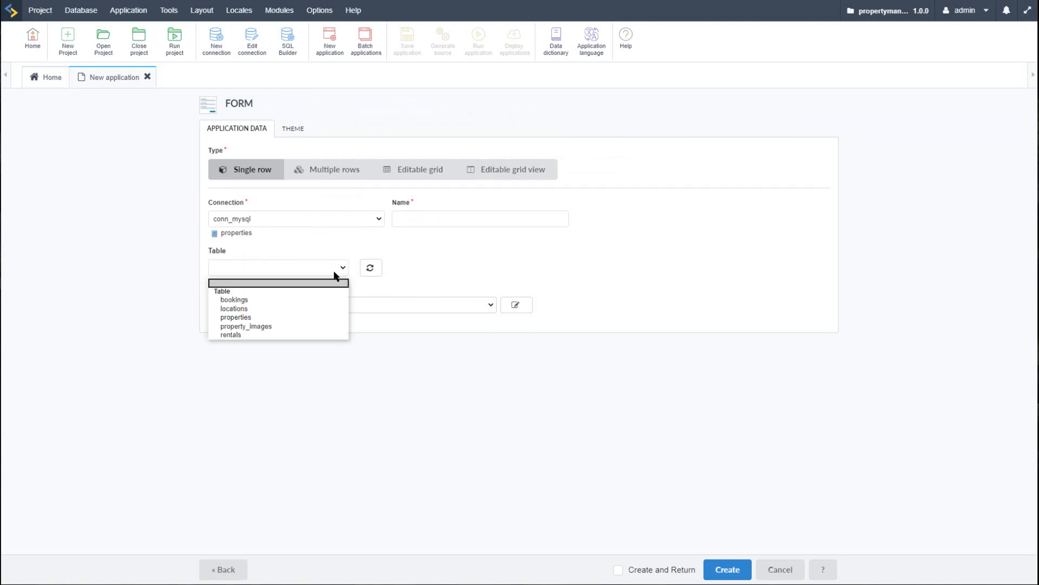
left_click(249, 318)
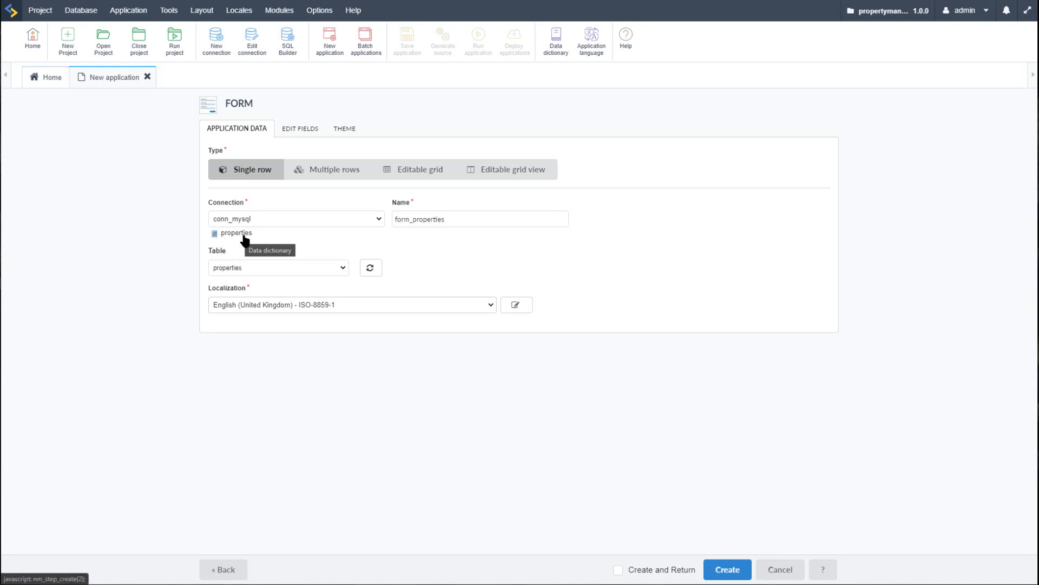
left_click(467, 220)
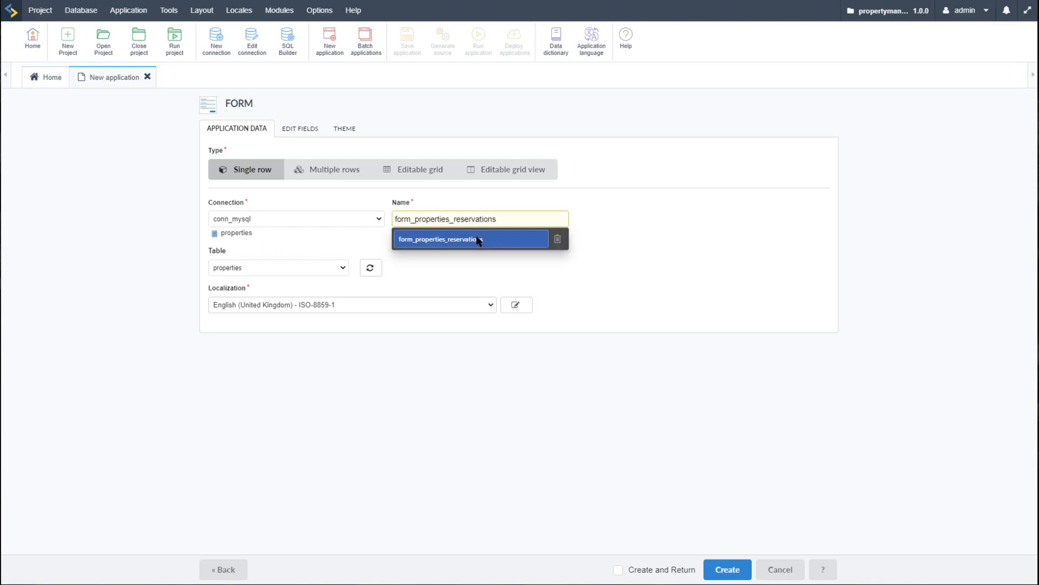
left_click(494, 269)
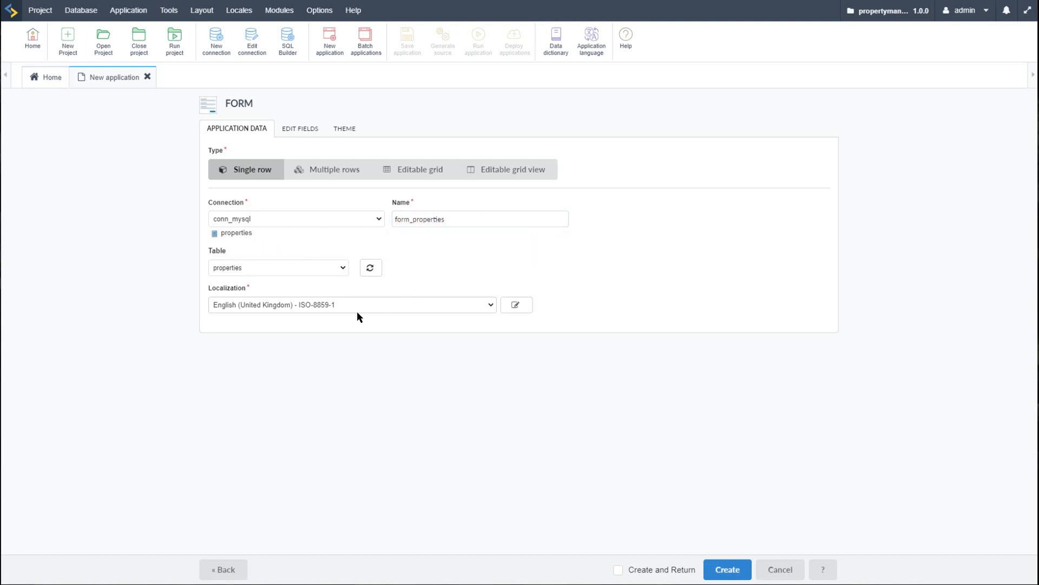
left_click(728, 570)
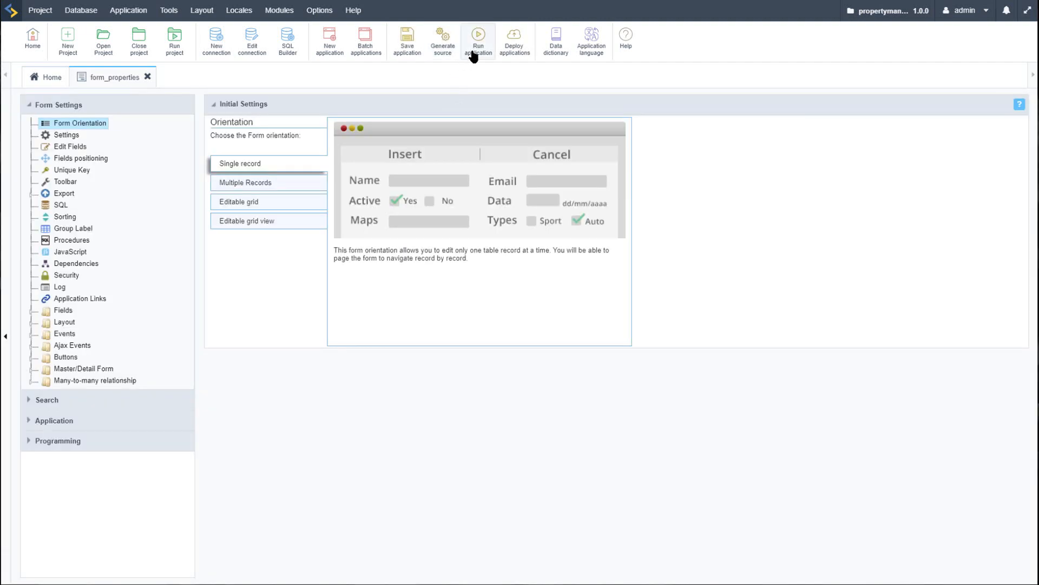
left_click(476, 47)
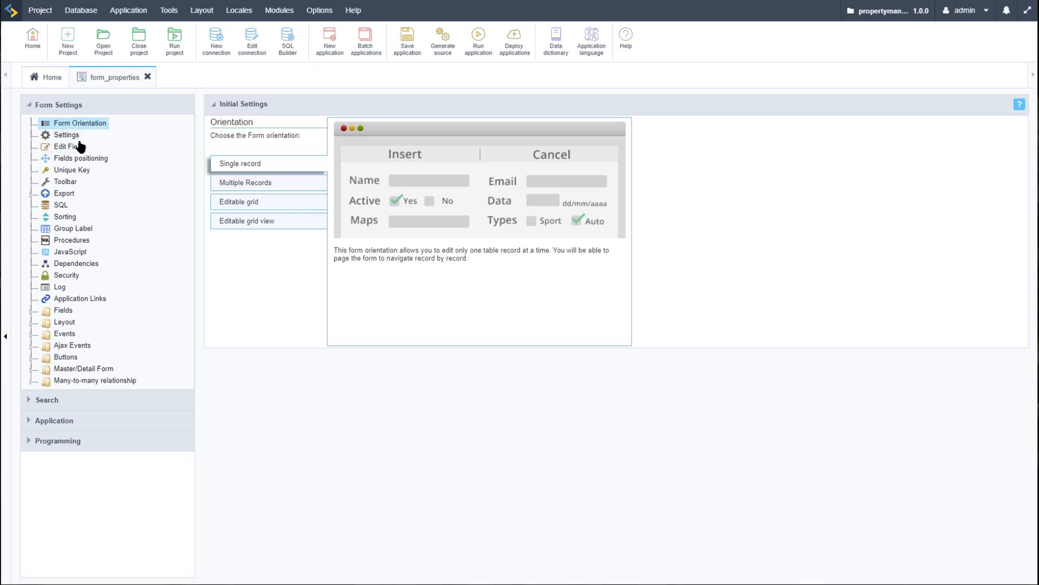
- Set the form's table width to 850 with Pixel as the unit, and run the application again
left_click(64, 136)
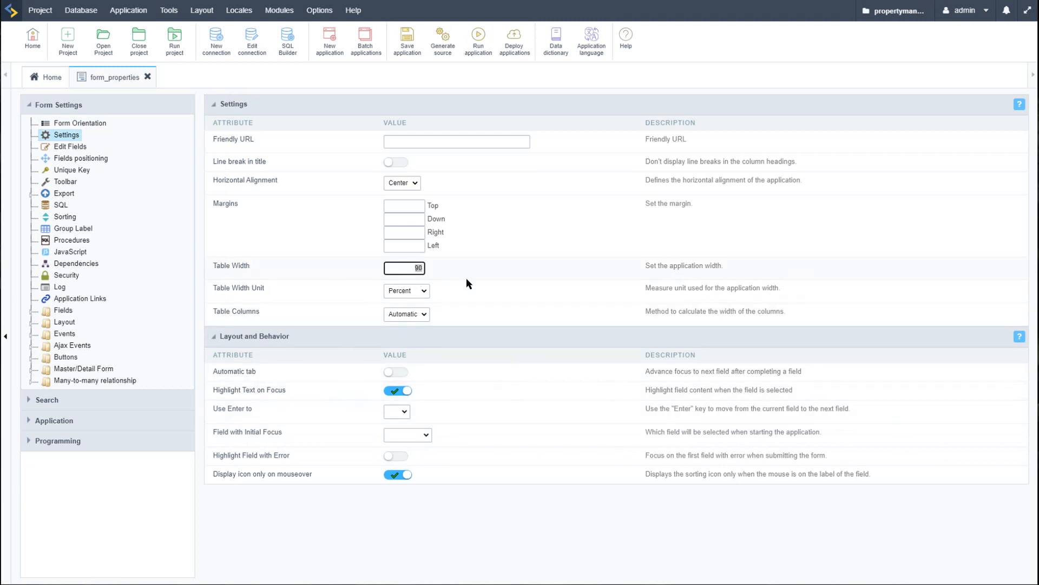
type("850")
left_click(411, 291)
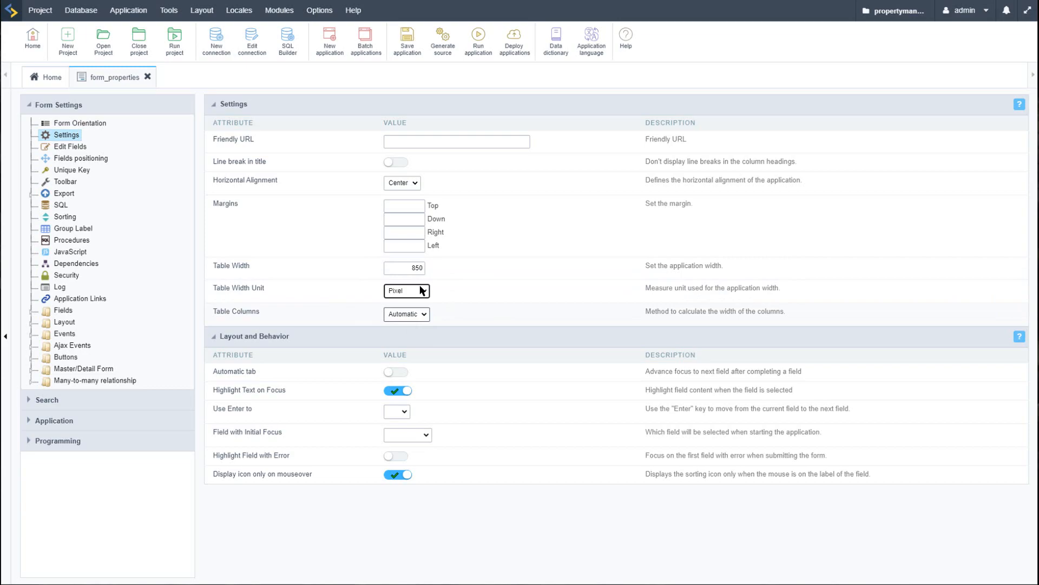
left_click(477, 51)
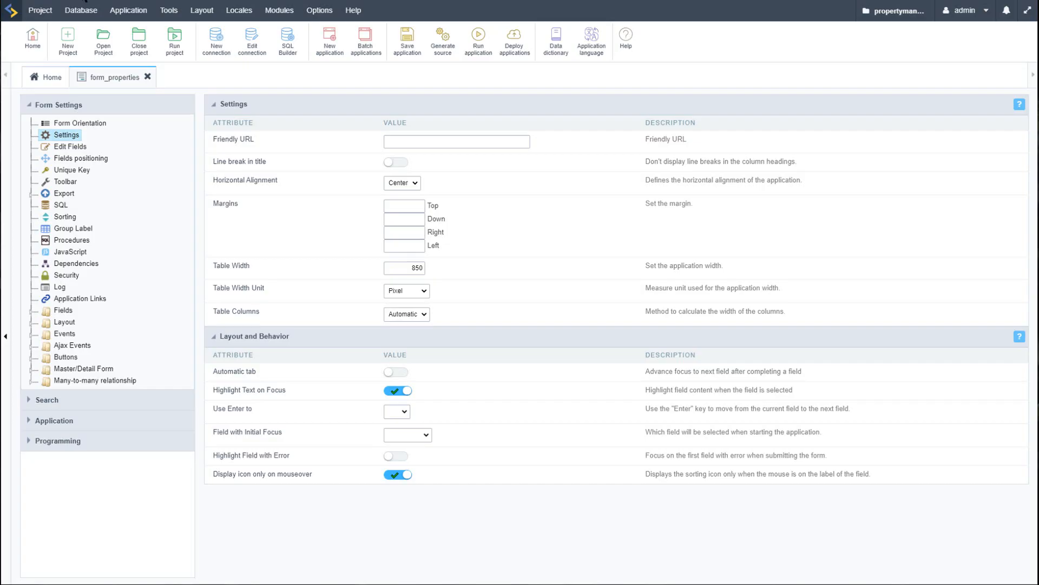
- Move the Insert, Cancel, Update and Delete buttons to the Right group of the desktop top toolbar, and run the application
left_click(64, 181)
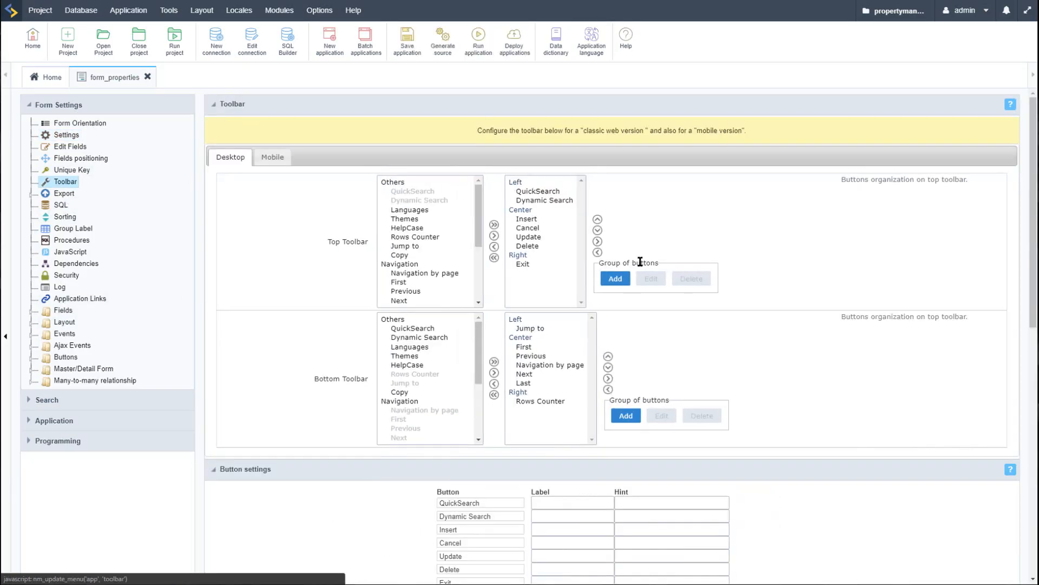
left_click_drag(541, 218, 546, 247)
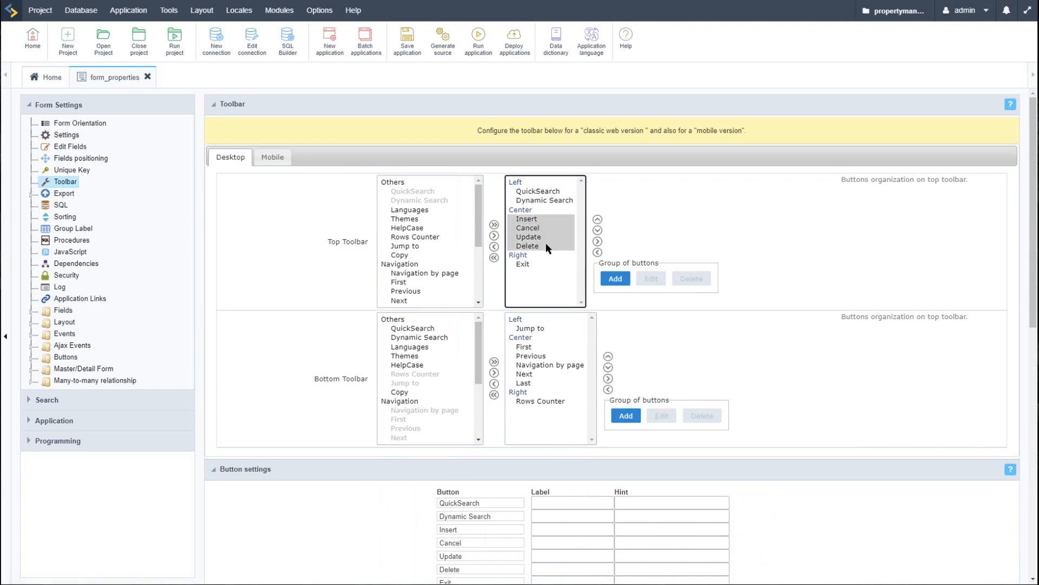
left_click(599, 230)
left_click(539, 192)
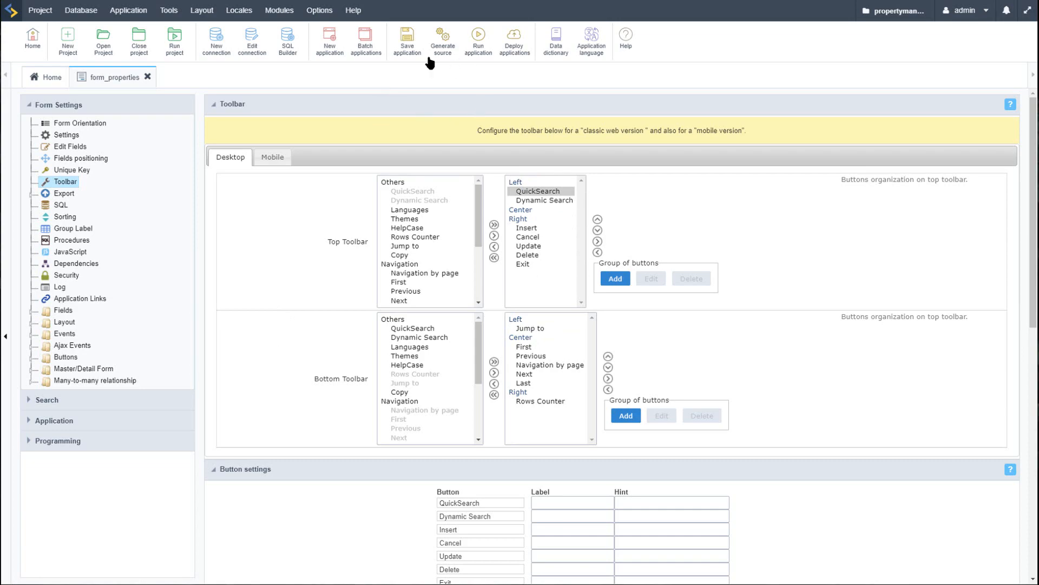
left_click(479, 38)
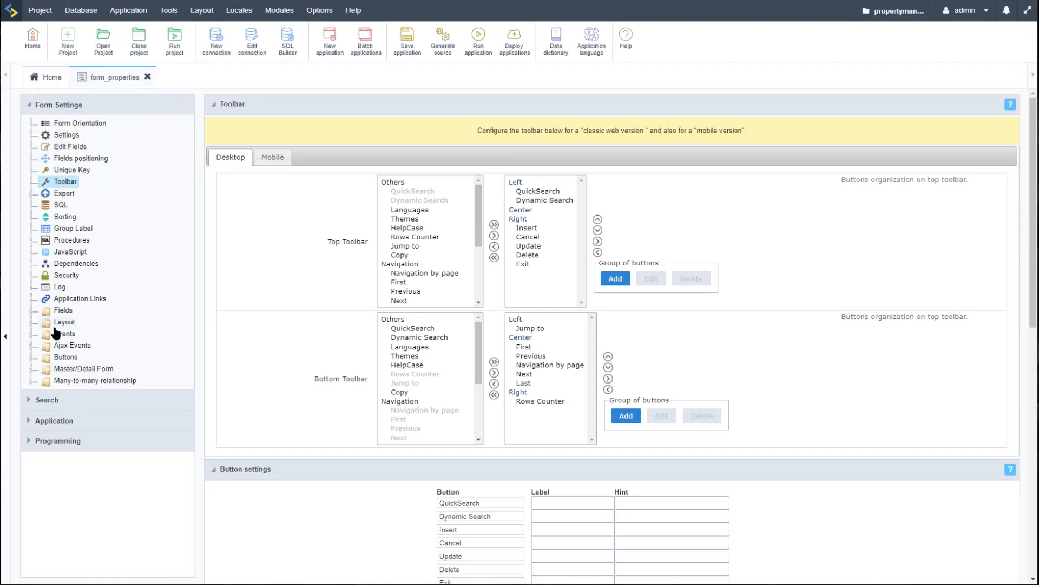
- Set the SC_VALUE header variable to blank in the form's header settings, and run the application
left_click(30, 323)
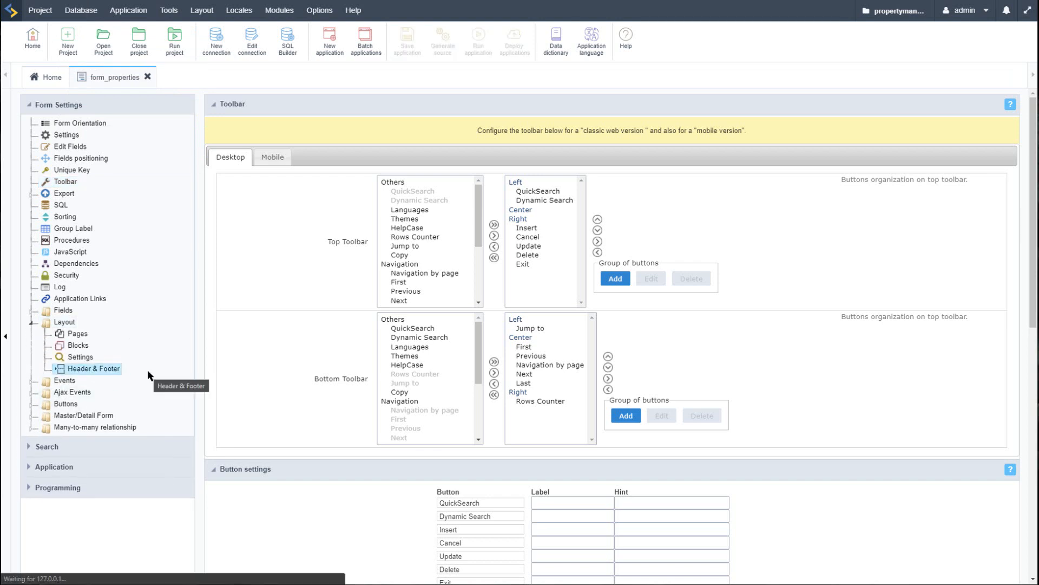
left_click(111, 369)
left_click(402, 262)
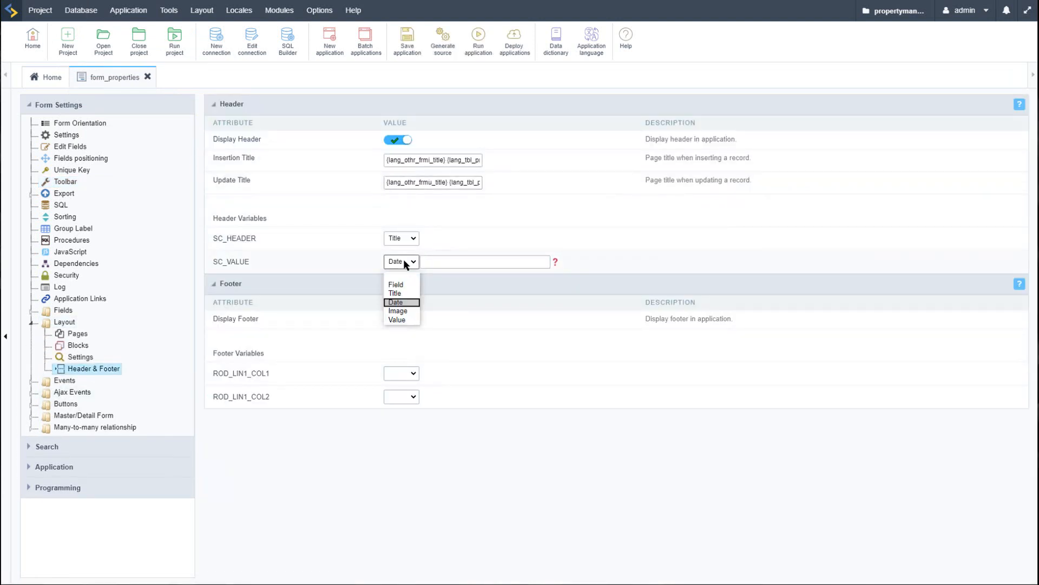
left_click(402, 272)
left_click(477, 54)
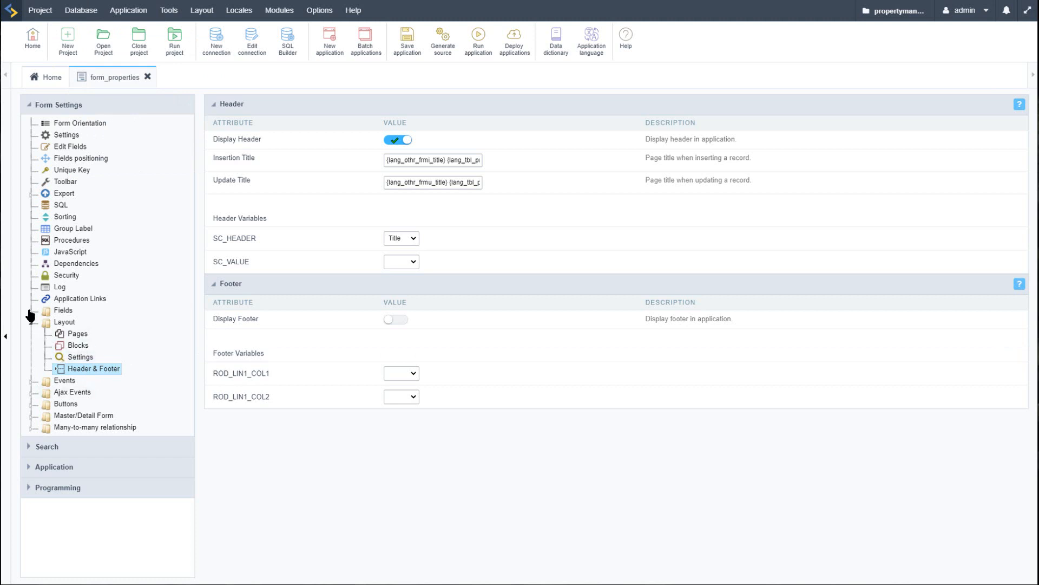
- Set the amount of characters of the title field to 60
left_click(31, 310)
left_click(76, 345)
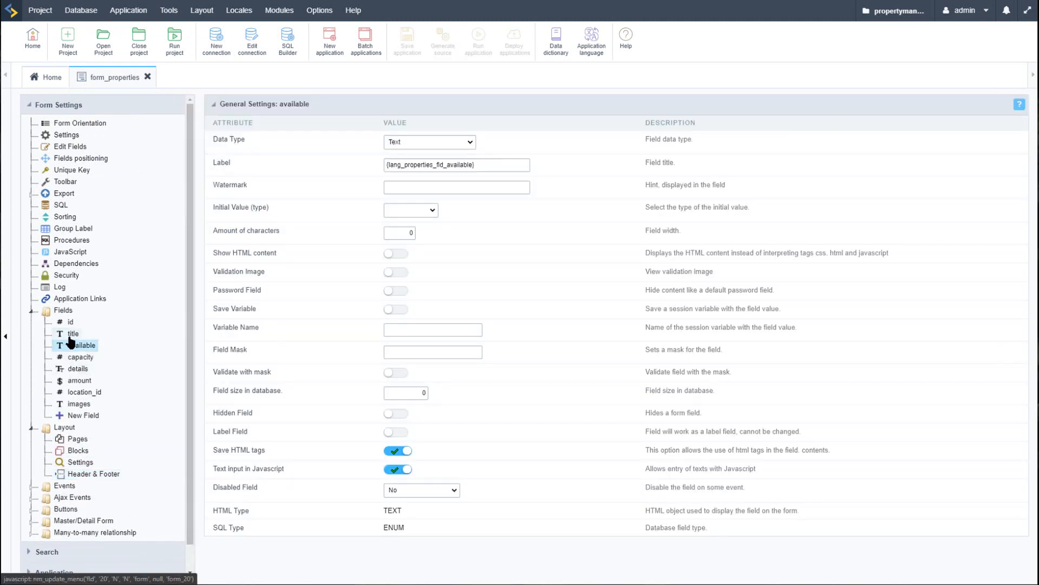
left_click(399, 250)
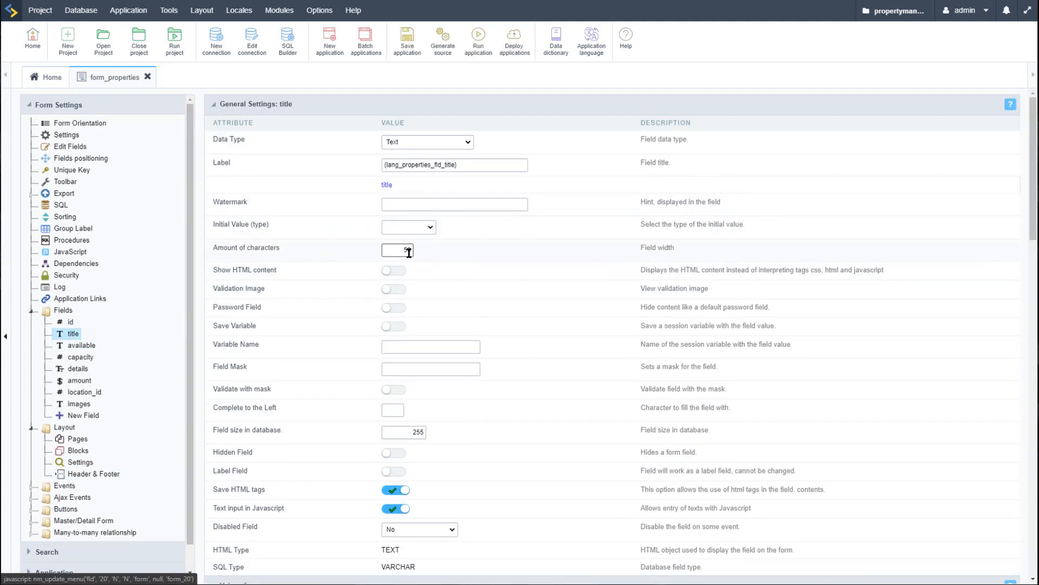
double_click(397, 249)
type("6")
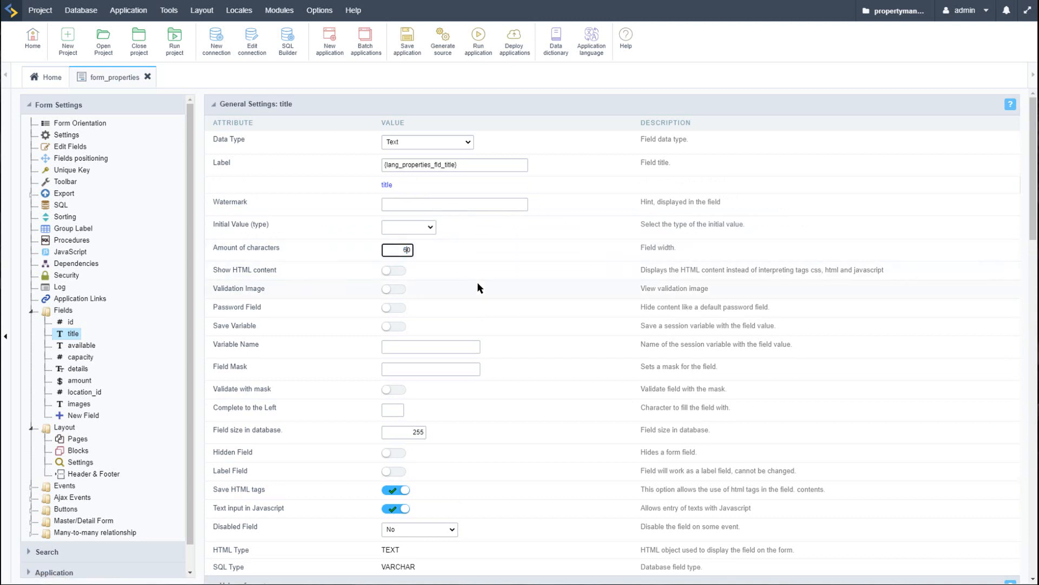
left_click(499, 286)
- Change the data type of the available field to Radio with Use Switch enabled
left_click(81, 346)
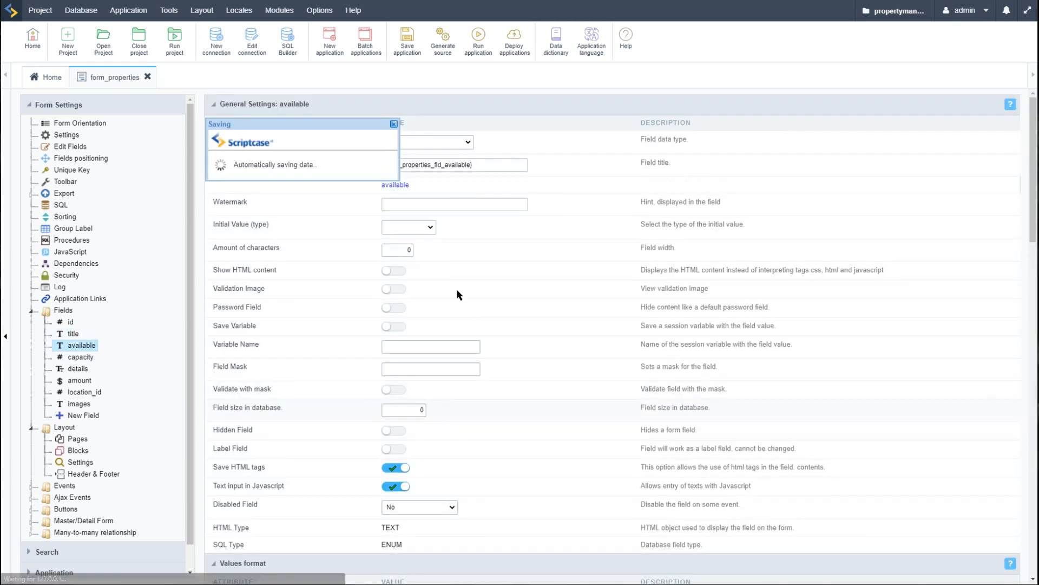
left_click(456, 142)
scroll(432, 282, "down", 5)
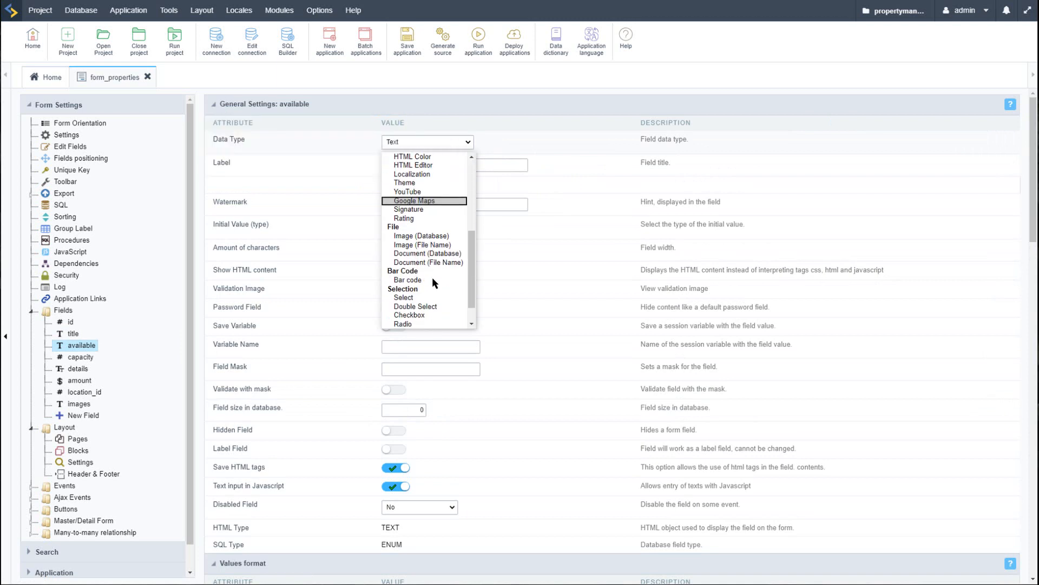
scroll(432, 278, "down", 2)
left_click(431, 307)
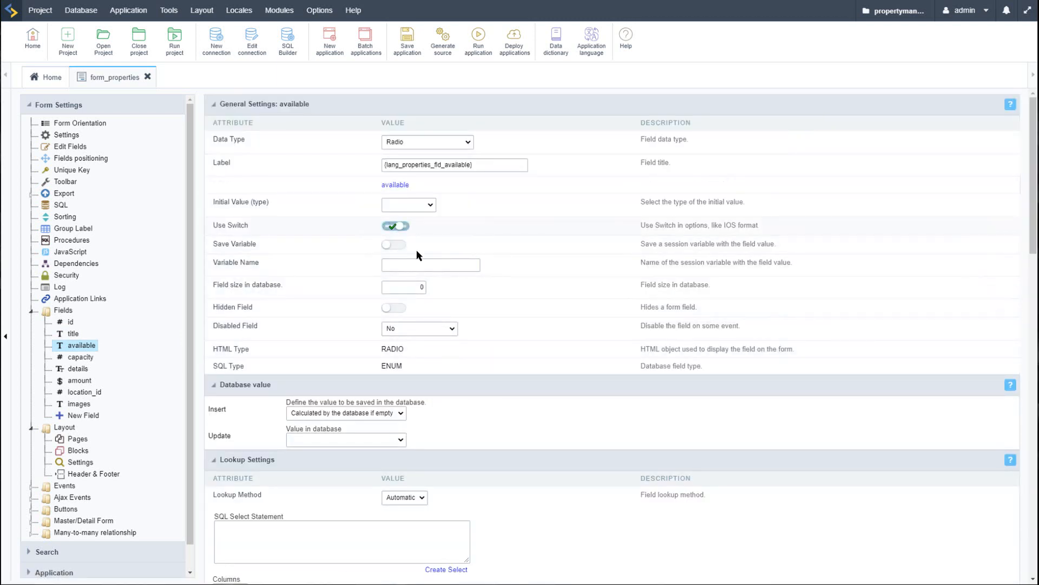
- Set the available field's lookup method to Manual, and insert a Yes option with the value Y
scroll(528, 410, "down", 3)
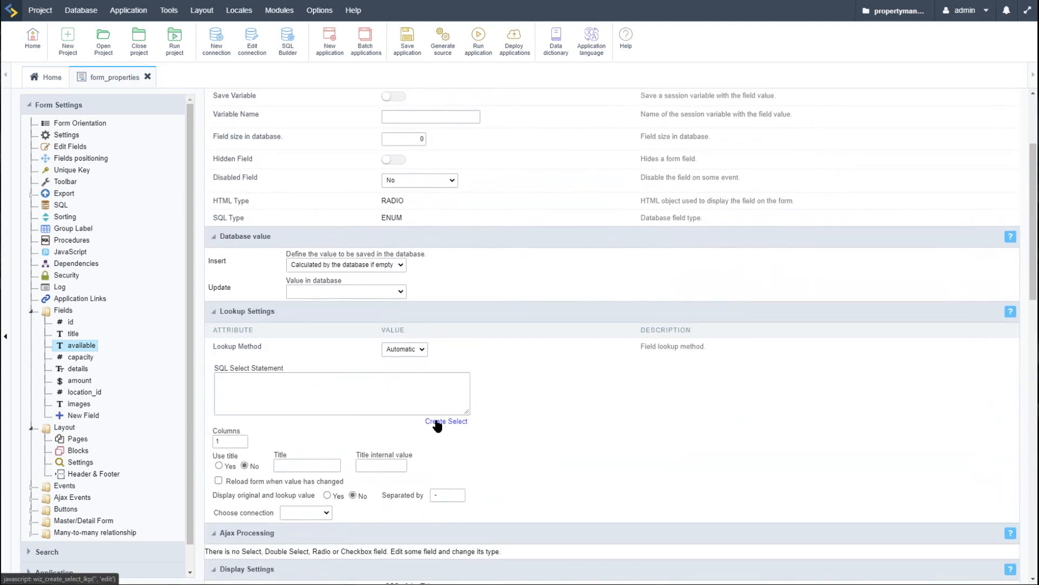
left_click(422, 351)
left_click(407, 374)
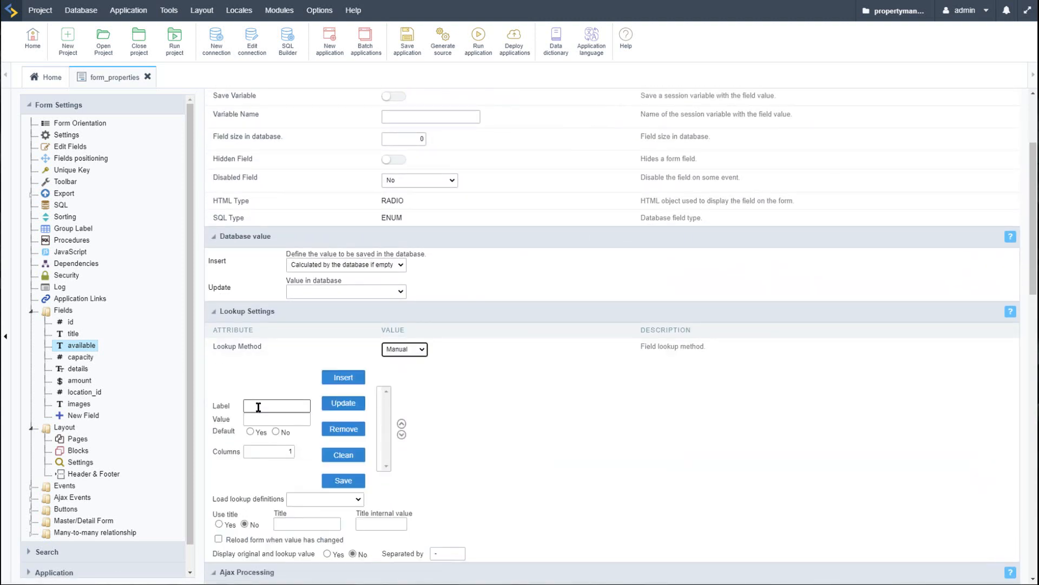
left_click(278, 407)
type("Y")
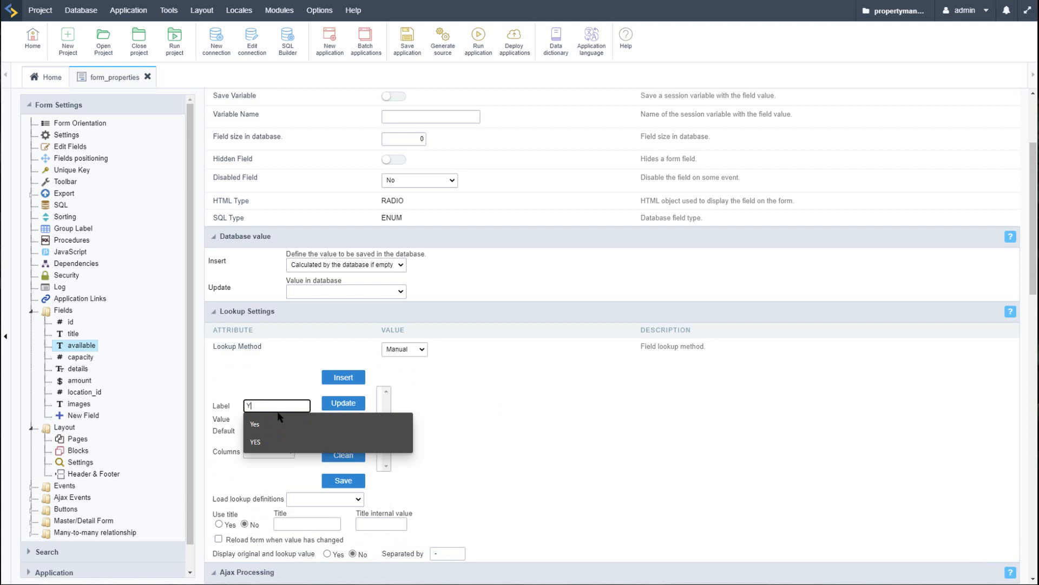
type("es")
left_click(308, 420)
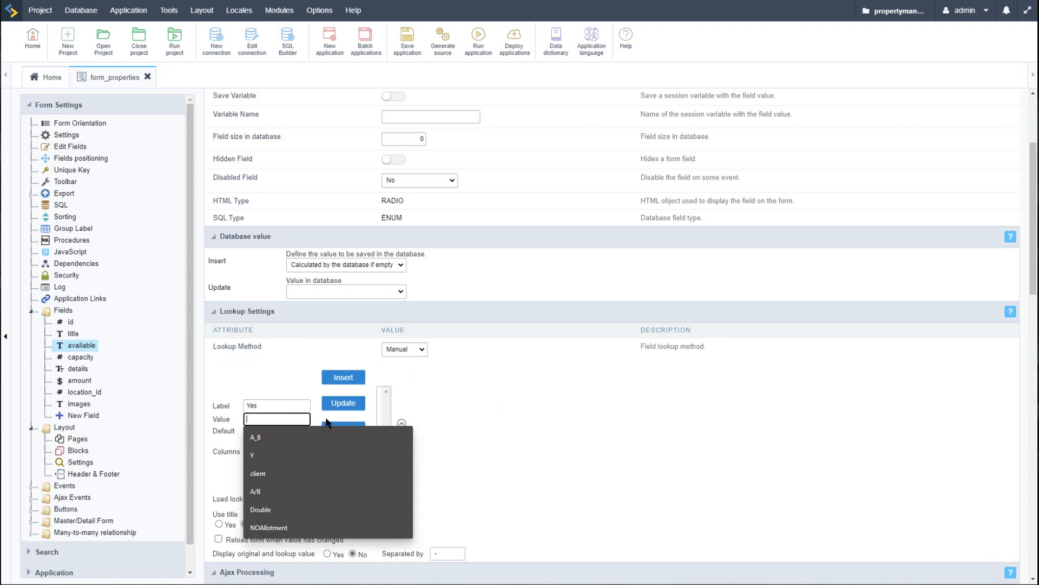
type("Y")
left_click(344, 377)
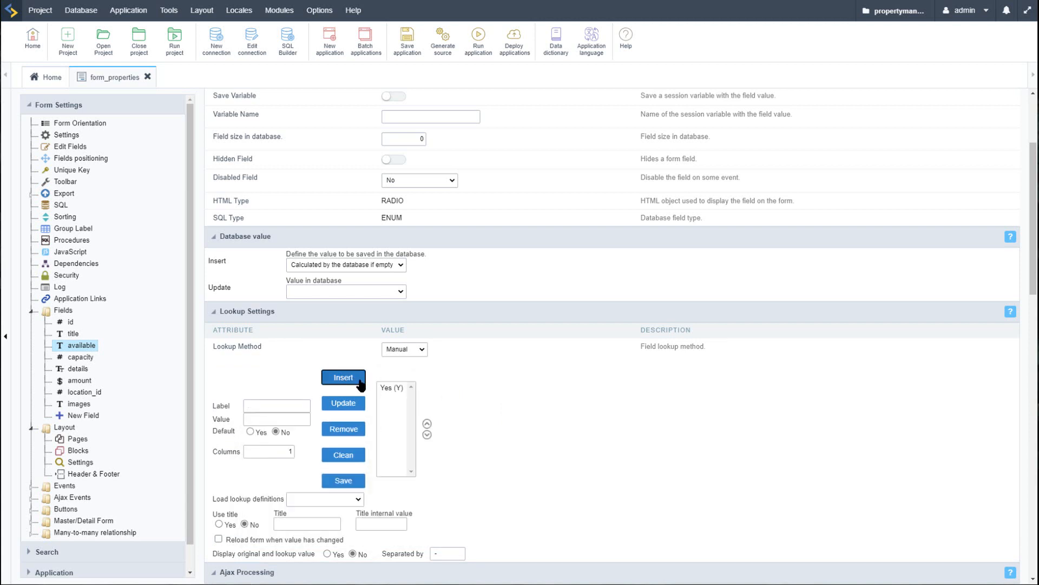
- Insert a No option with the value N in the available field's lookup, and set its columns to 2
left_click(260, 407)
type("No")
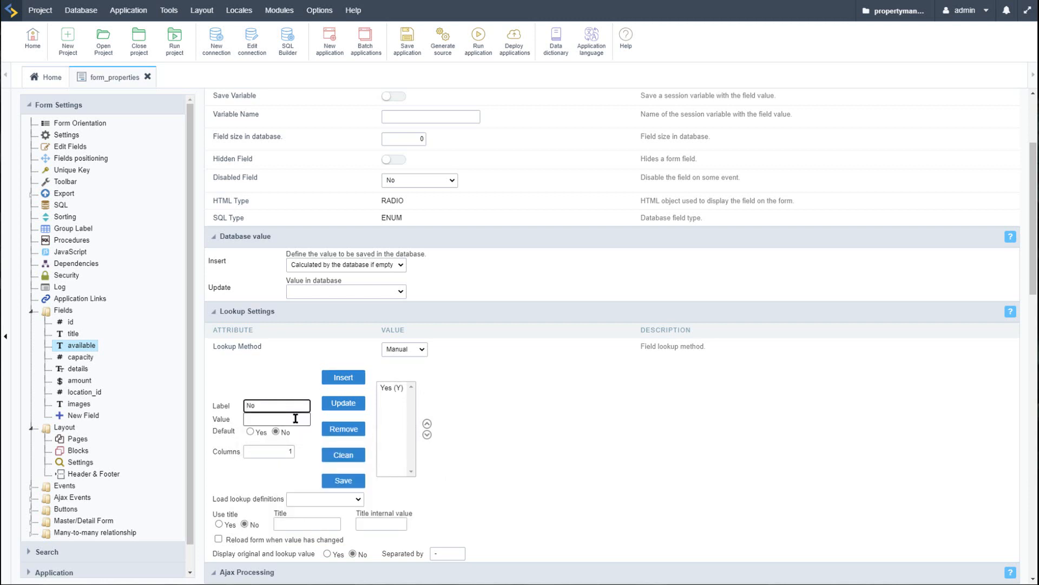
left_click(295, 419)
type("M")
type("N")
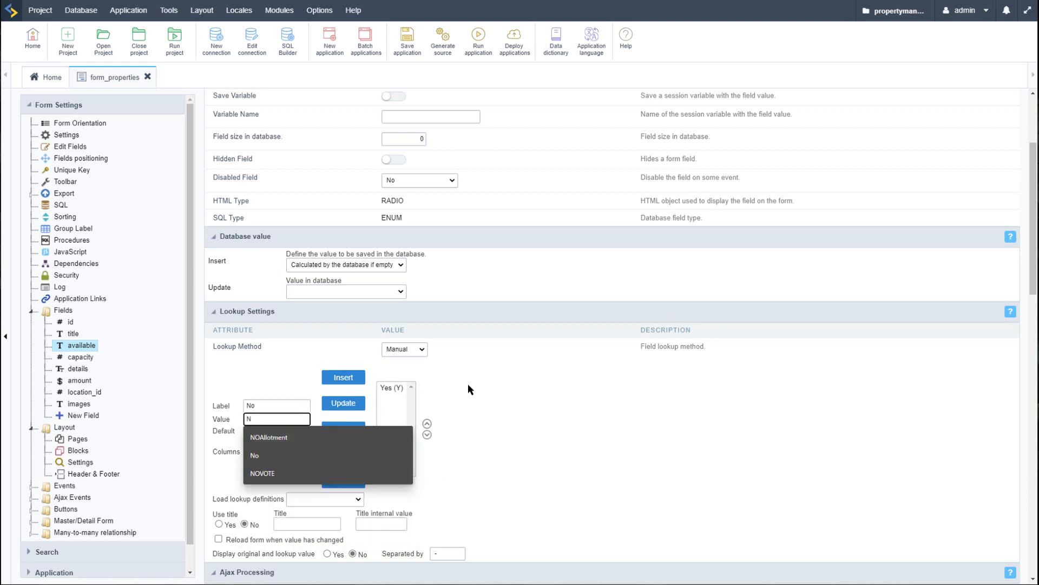
left_click(343, 377)
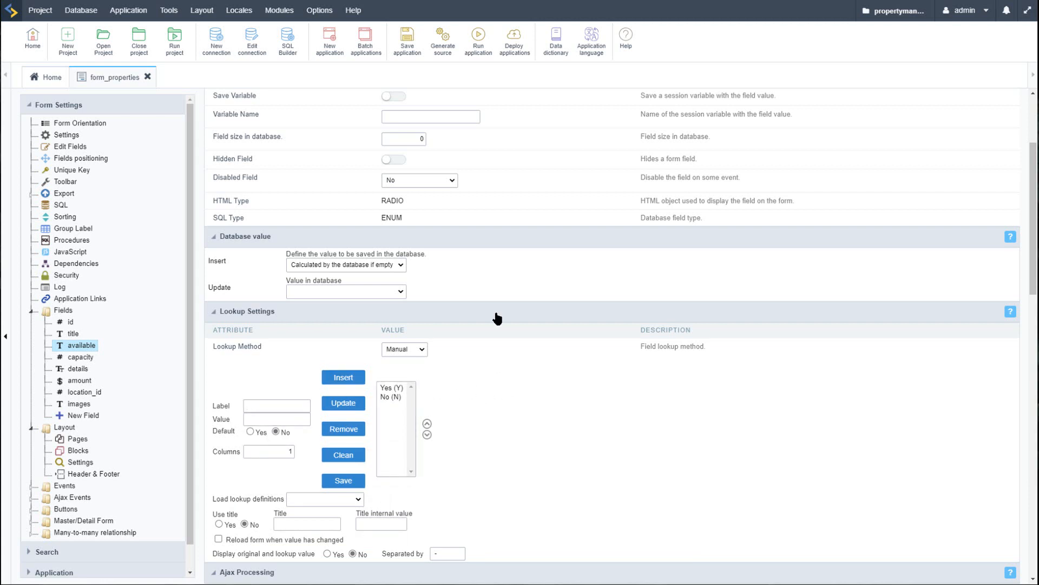
double_click(290, 451)
type("2")
left_click(490, 432)
- Enable Use Spin for the capacity field's values format
left_click(82, 344)
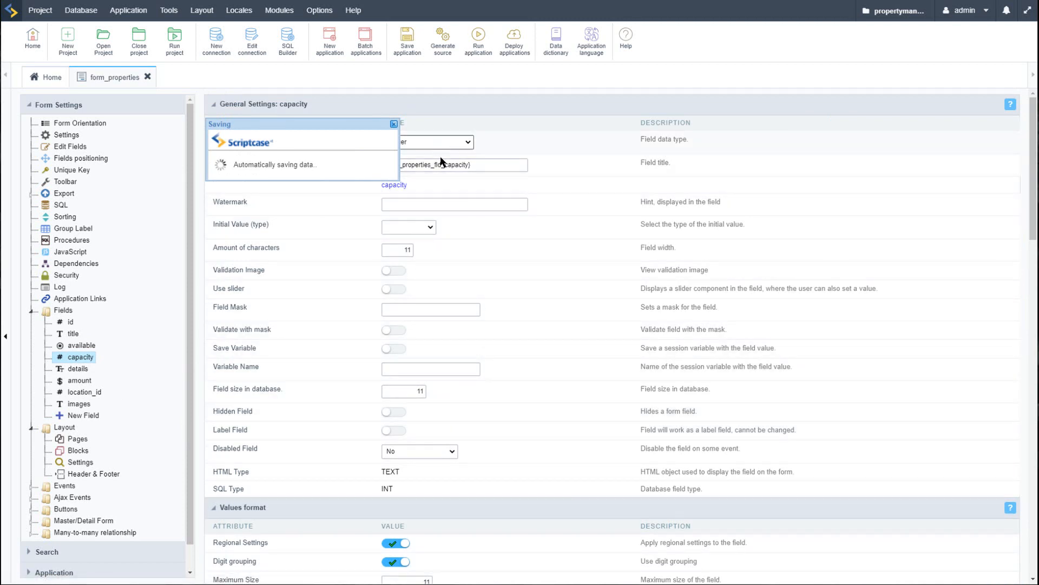
scroll(449, 428, "down", 4)
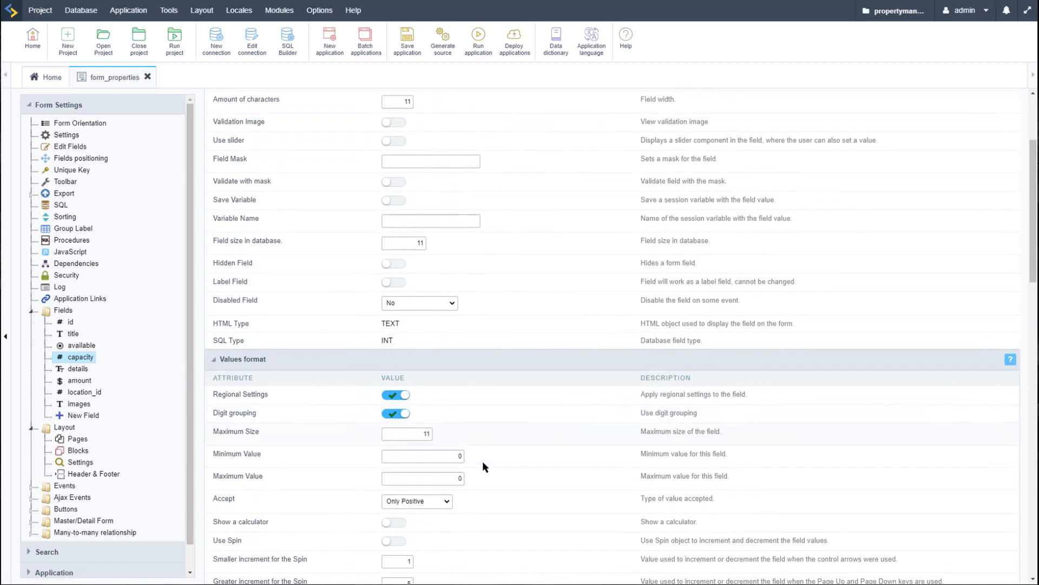
left_click(395, 467)
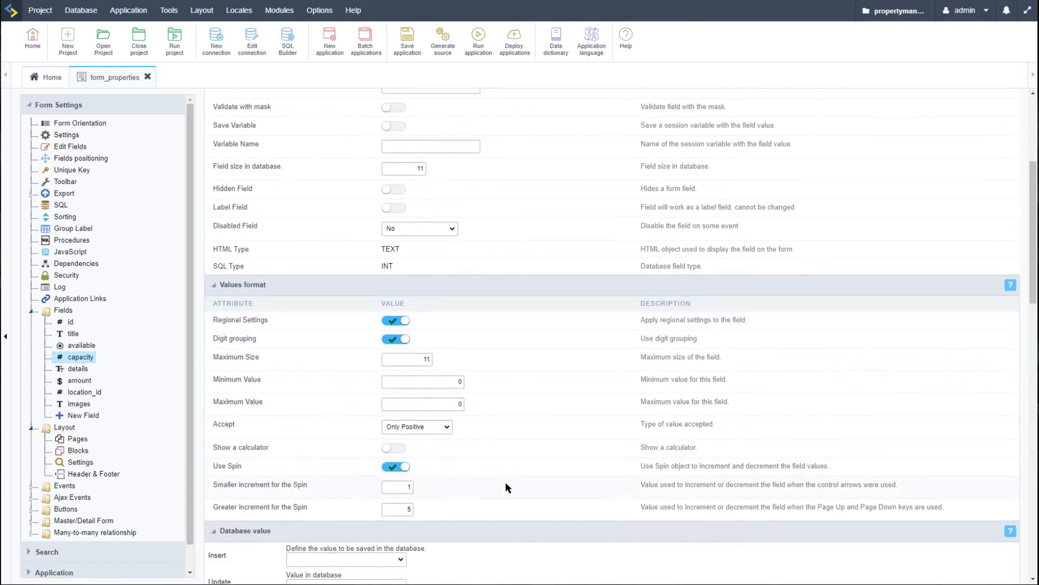
- Set the details field to 60 characters wide and 4 lines
left_click(85, 370)
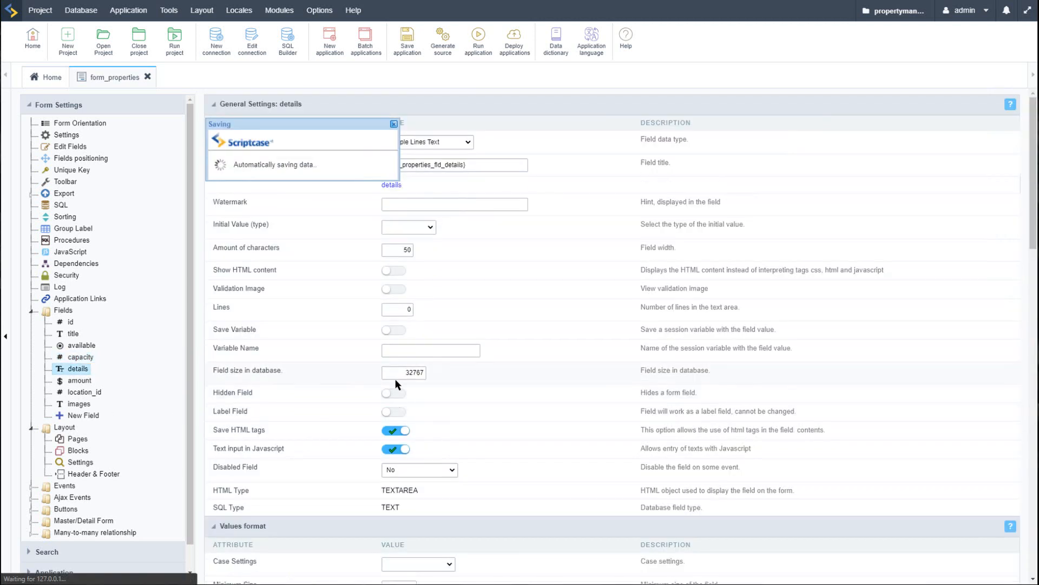
left_click(407, 250)
left_click_drag(407, 250, 399, 249)
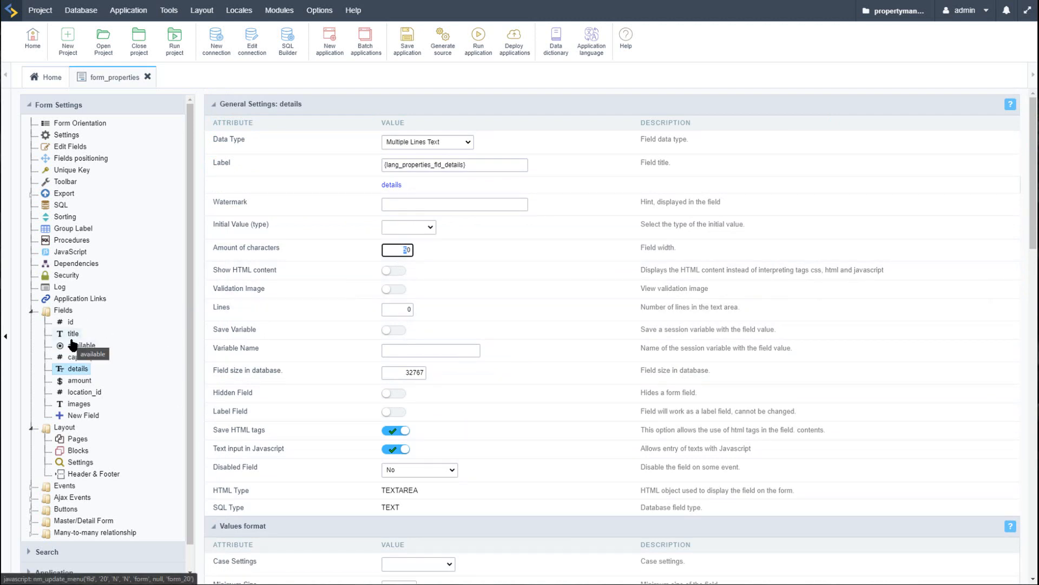
type("6")
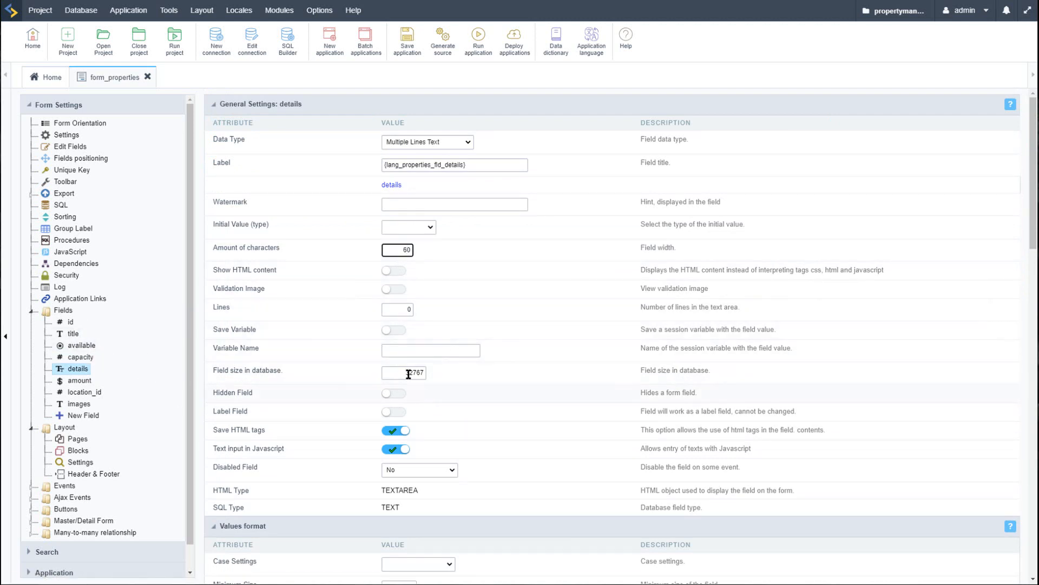
double_click(400, 306)
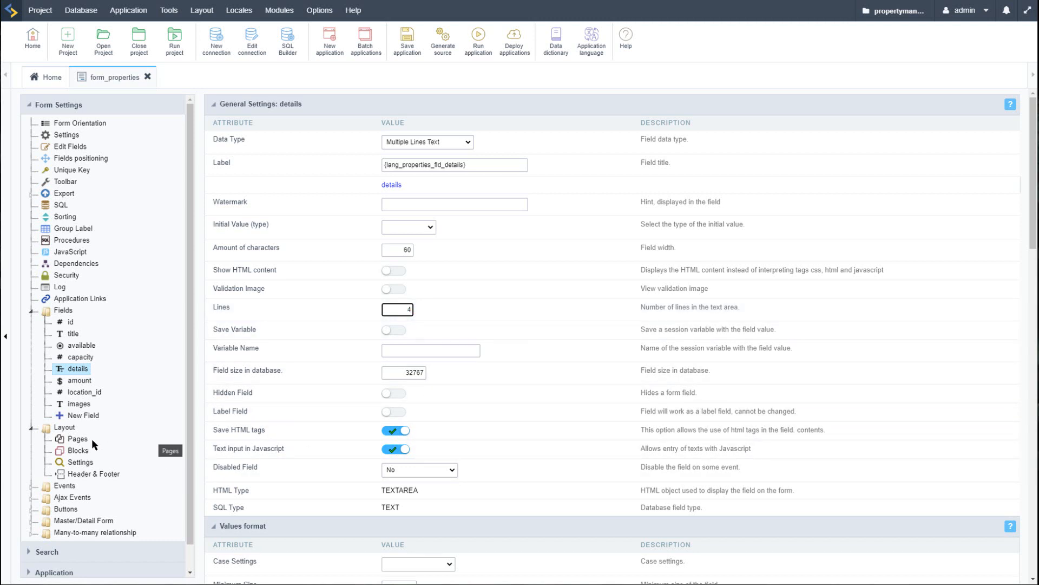
- Enable the calculator and the currency symbol usage for the amount field
left_click(73, 381)
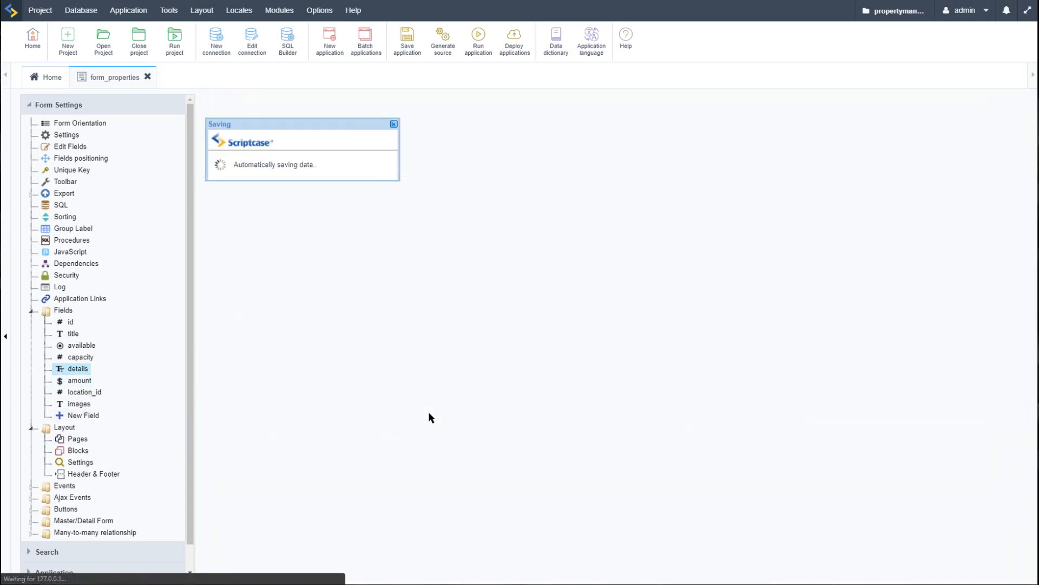
scroll(487, 476, "down", 5)
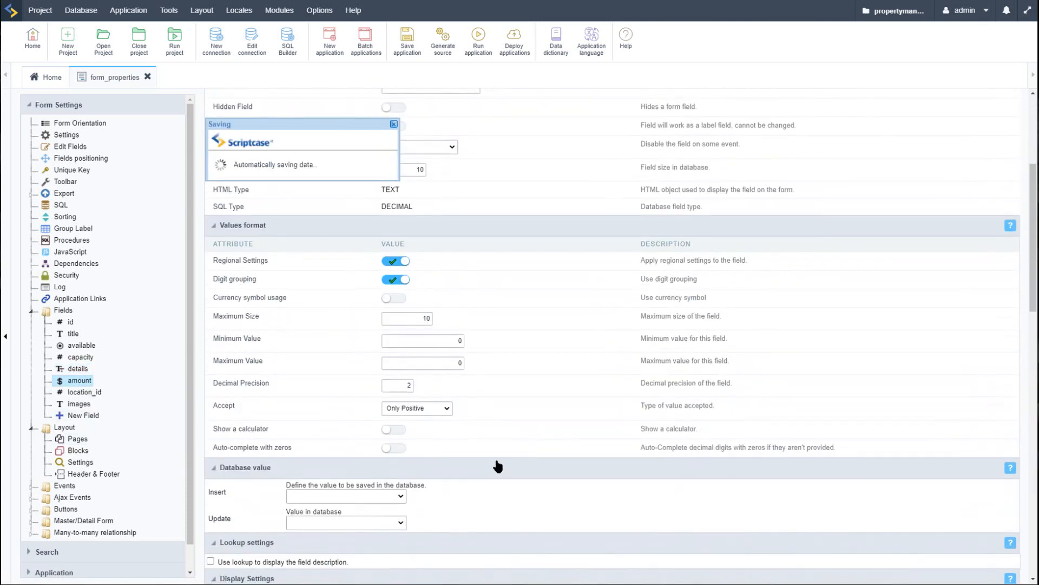
left_click(400, 363)
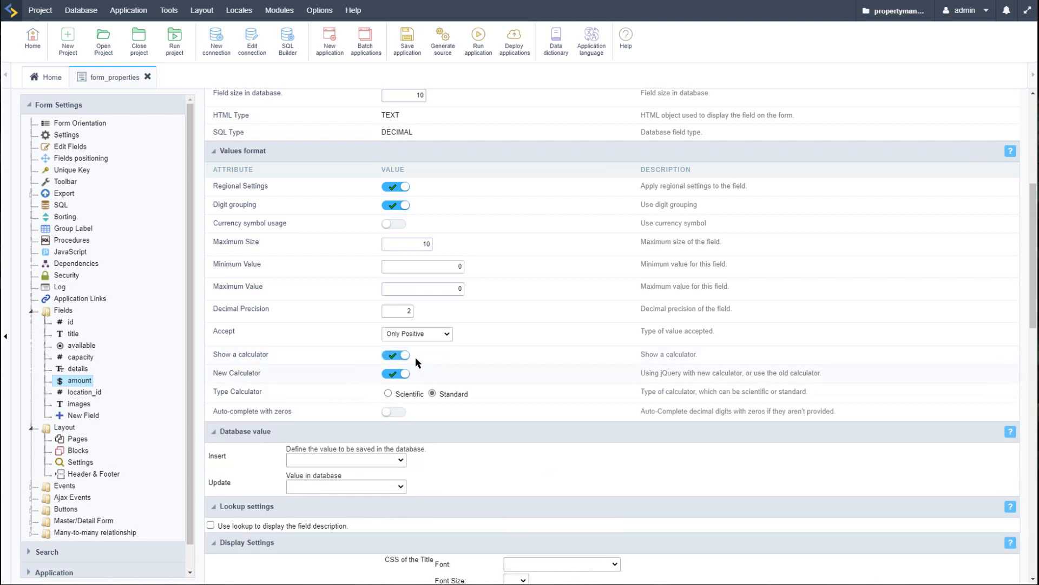
left_click(397, 225)
- Change the images field's data type to Image (File Name) and set its subfolder to /property_{id}/
left_click(80, 392)
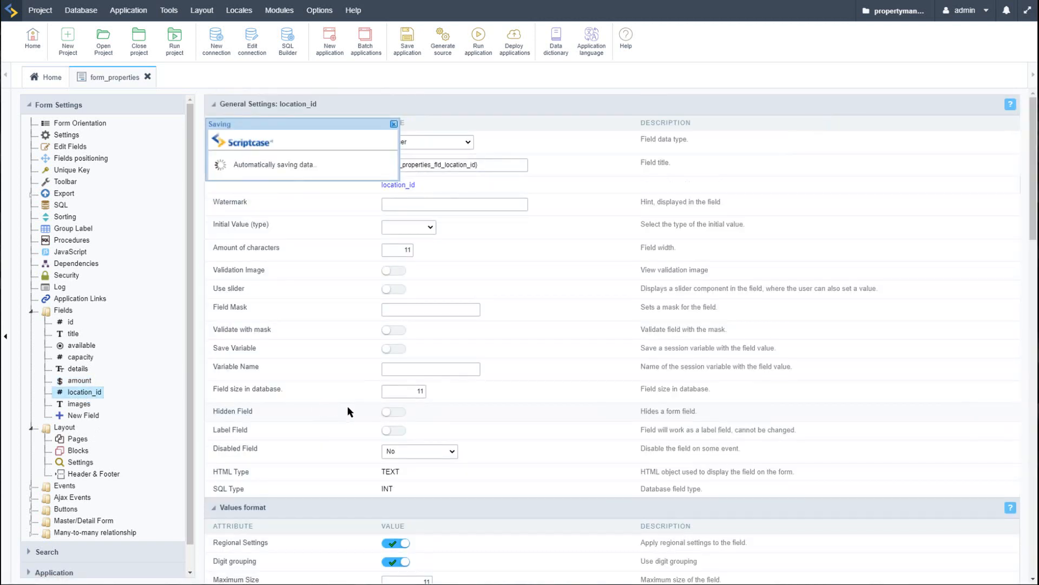
left_click(78, 406)
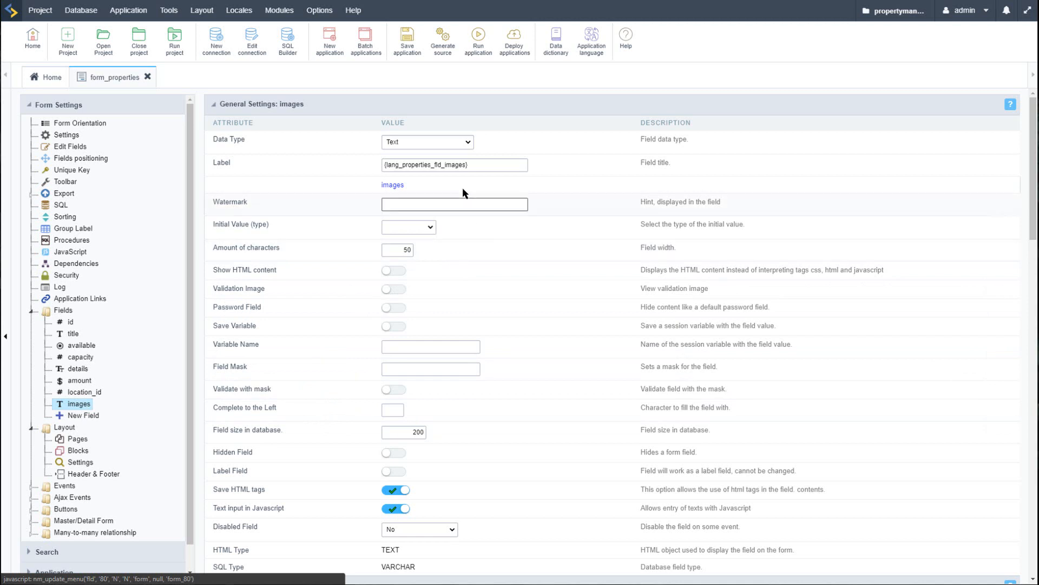
left_click(453, 143)
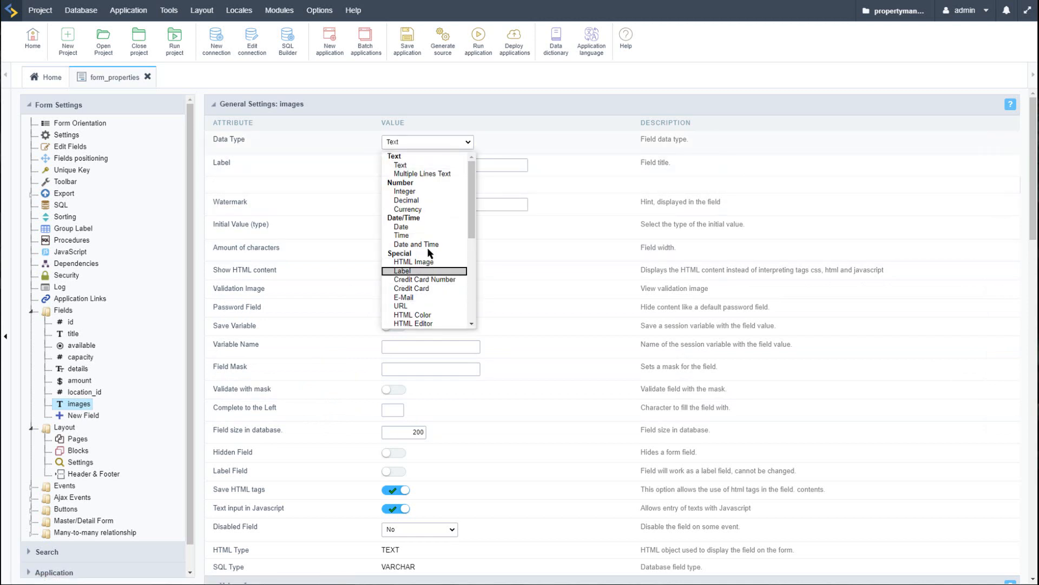
scroll(427, 255, "down", 6)
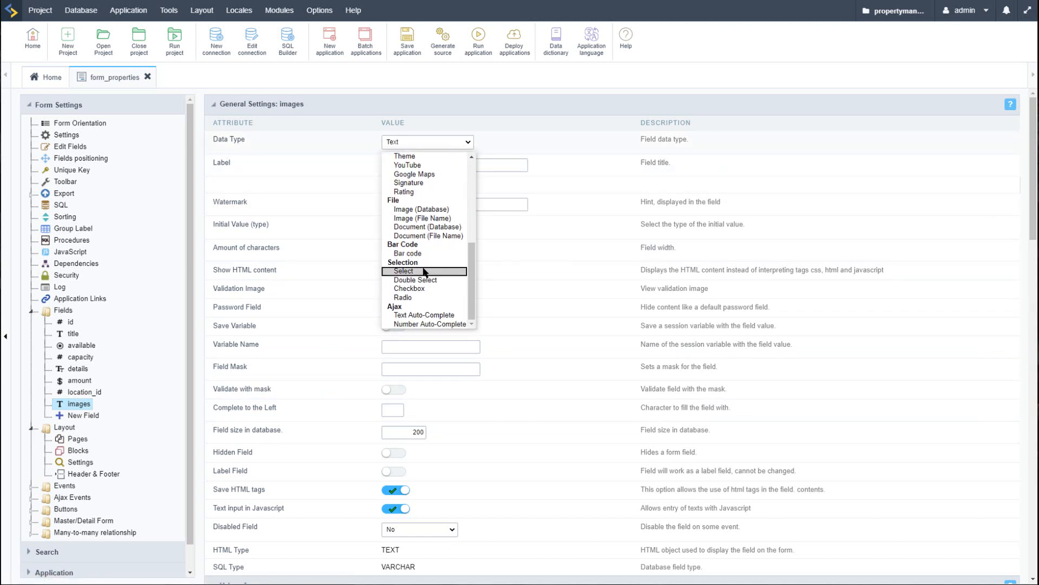
left_click(419, 218)
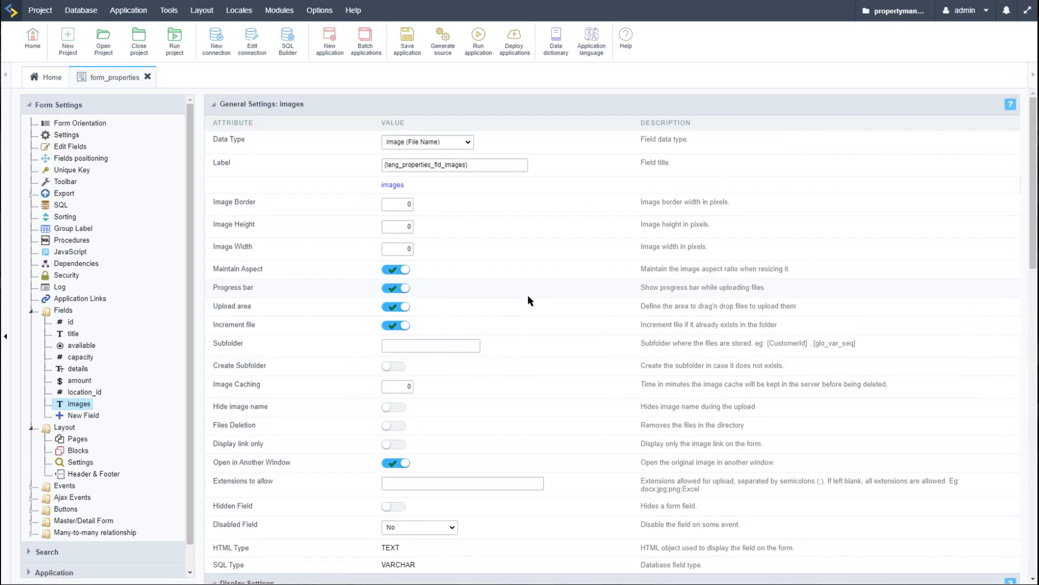
left_click(398, 345)
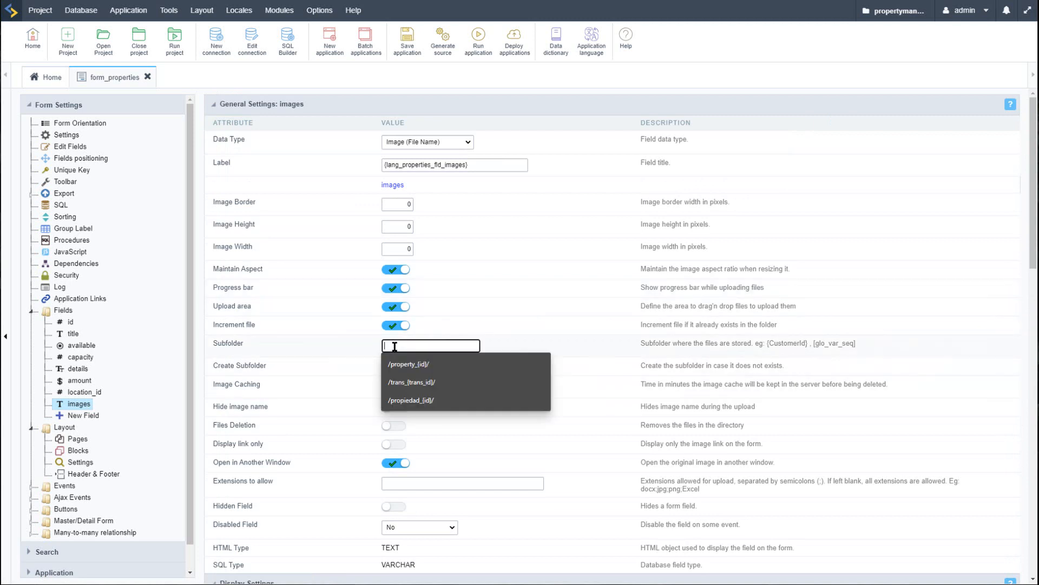
left_click(435, 371)
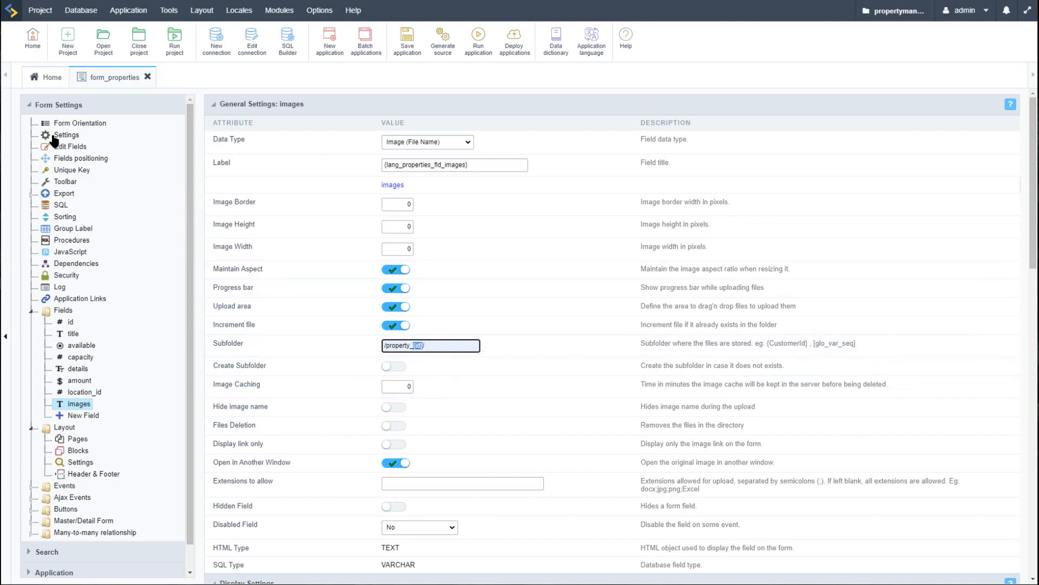
- Check the primary key selection in the form's SQL settings, and return to the images field's settings
left_click(68, 205)
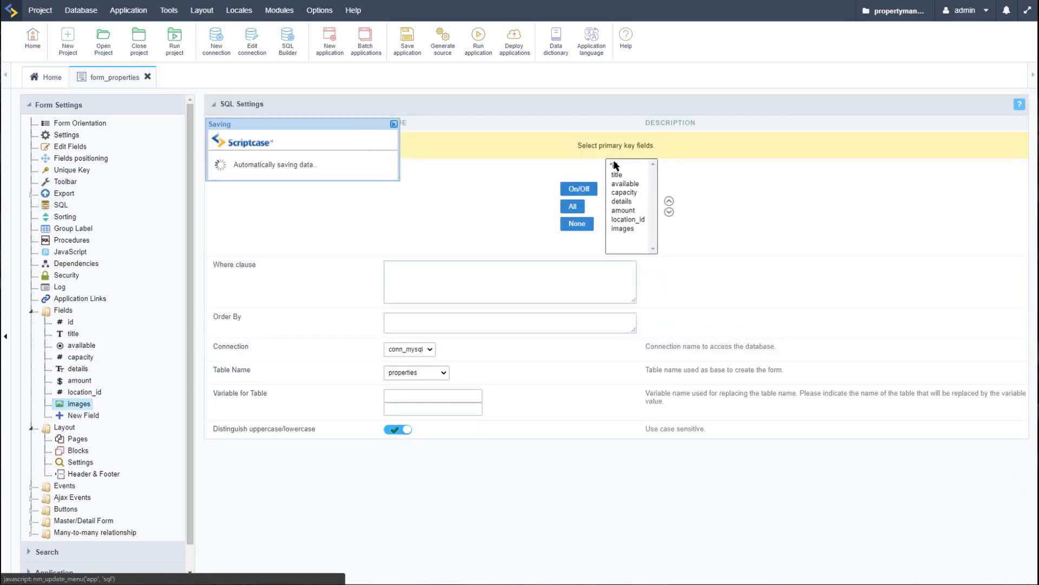
left_click(621, 164)
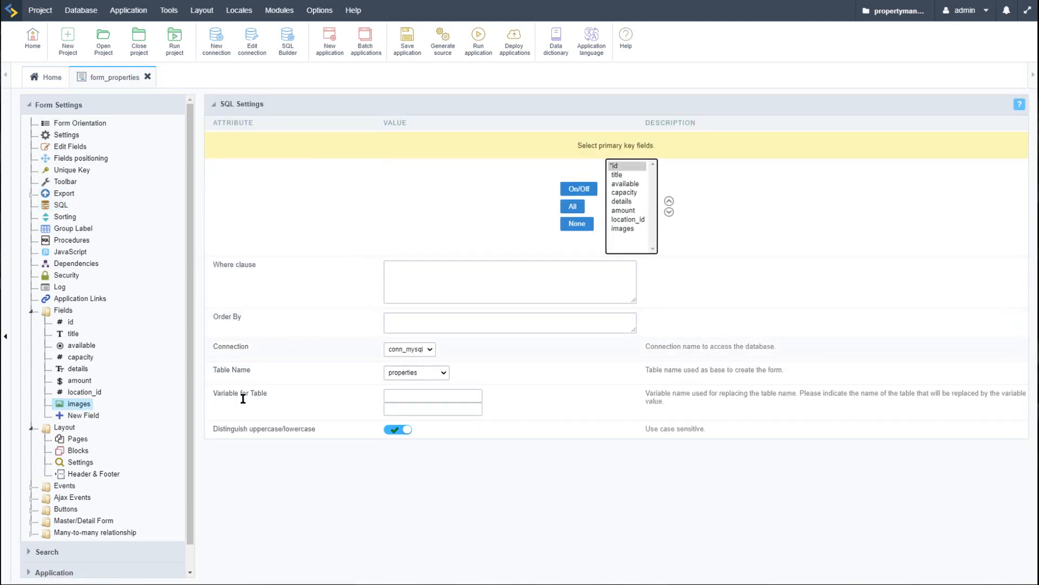
left_click(78, 404)
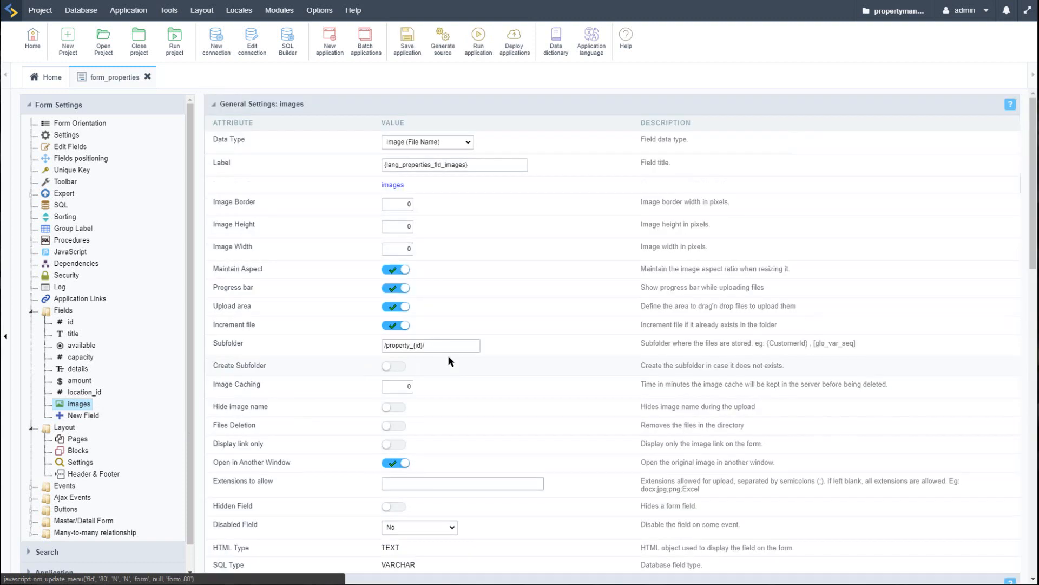
- Enable Create Subfolder for the images field and save the application
left_click_drag(413, 345, 424, 345)
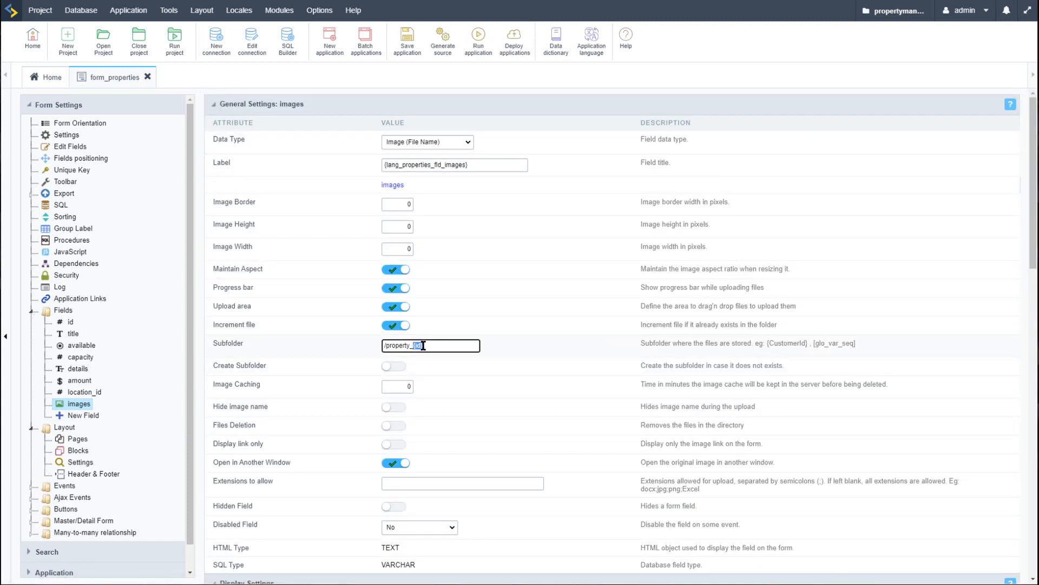
left_click(436, 345)
left_click(401, 370)
left_click(448, 346)
left_click(410, 58)
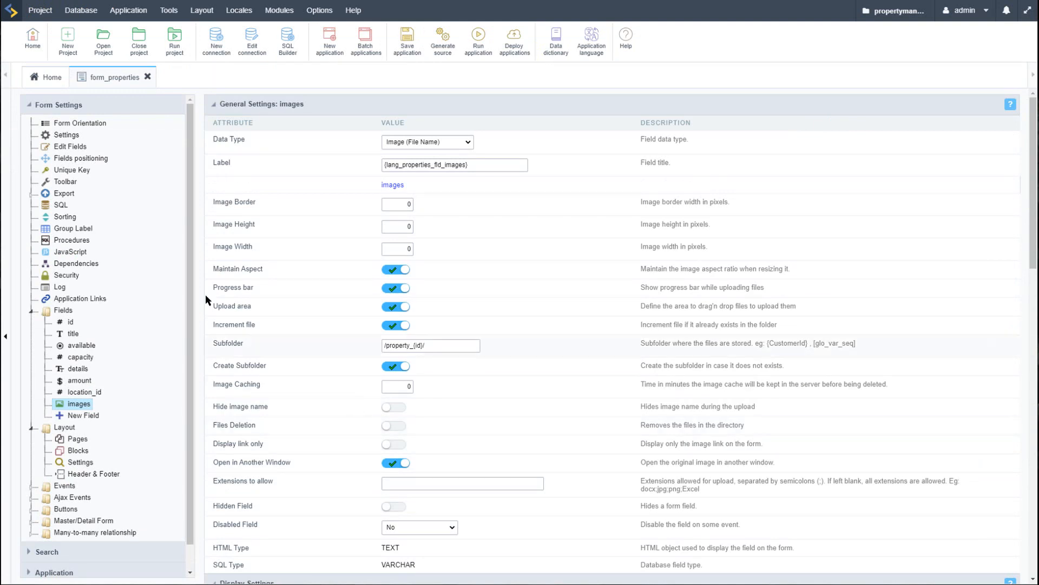
- In the fields configuration, move id to the fields not shown and place location_id first in the form_properties block
left_click(73, 151)
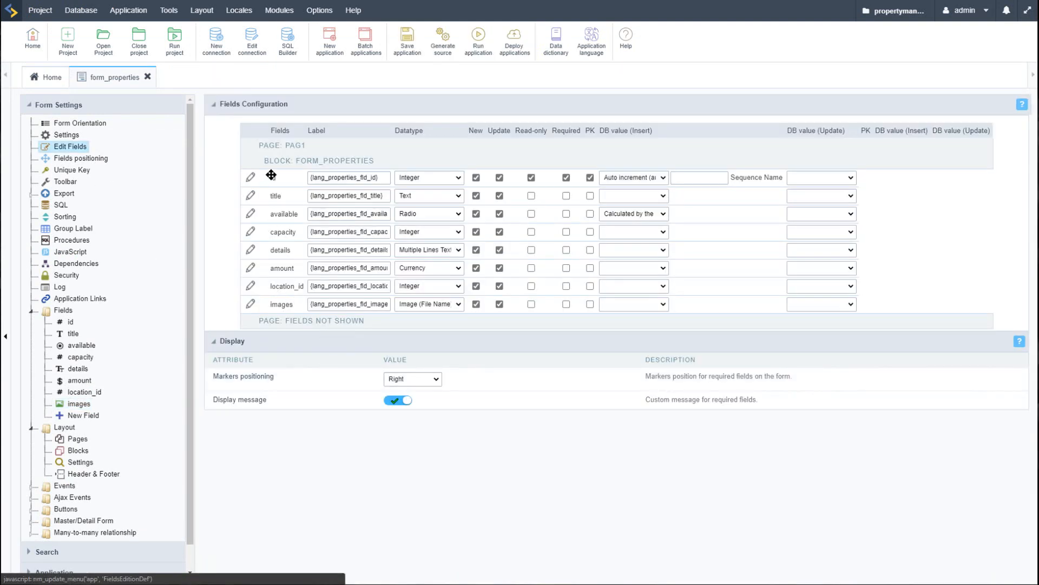
left_click_drag(271, 178, 279, 318)
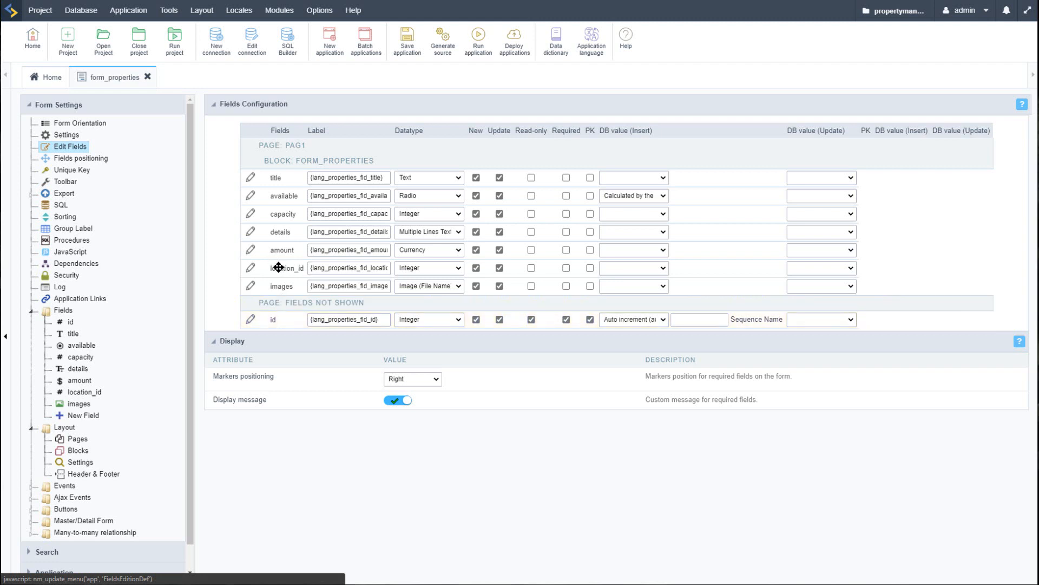
left_click_drag(275, 229, 271, 178)
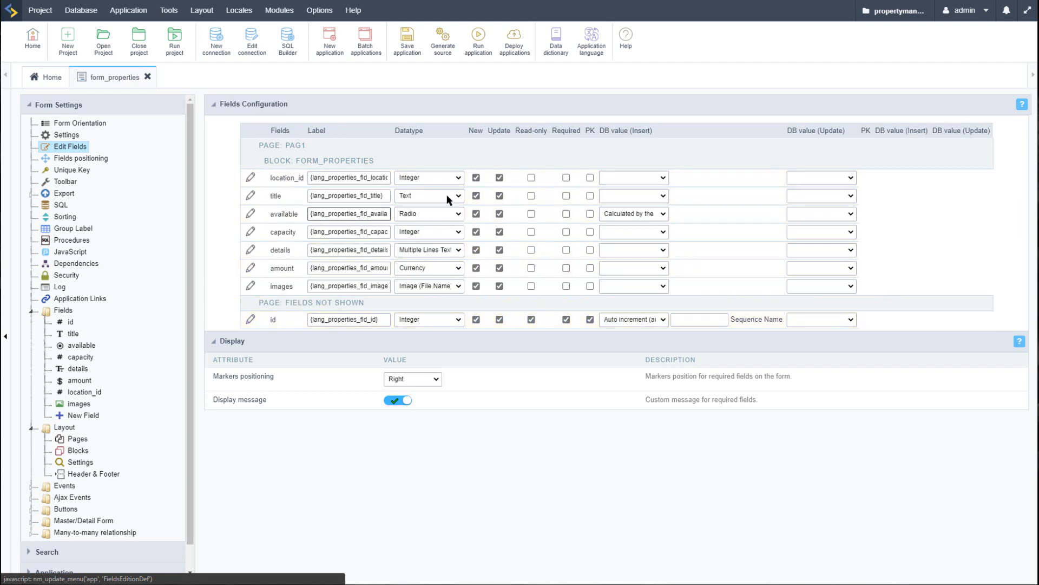
- Change the location_id field's datatype to Select and save the application
left_click(454, 178)
scroll(429, 303, "down", 5)
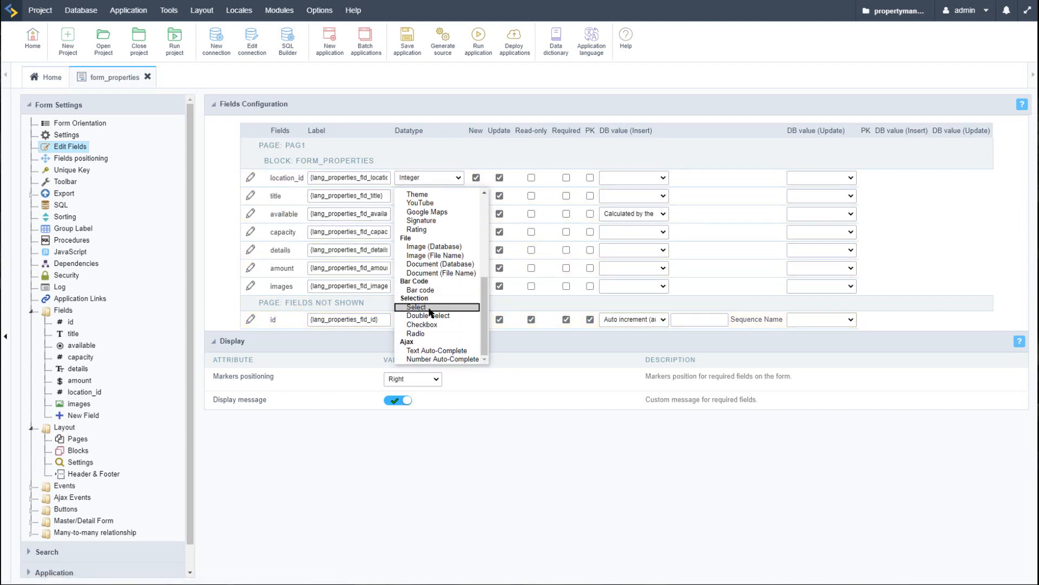
left_click(424, 307)
left_click(407, 38)
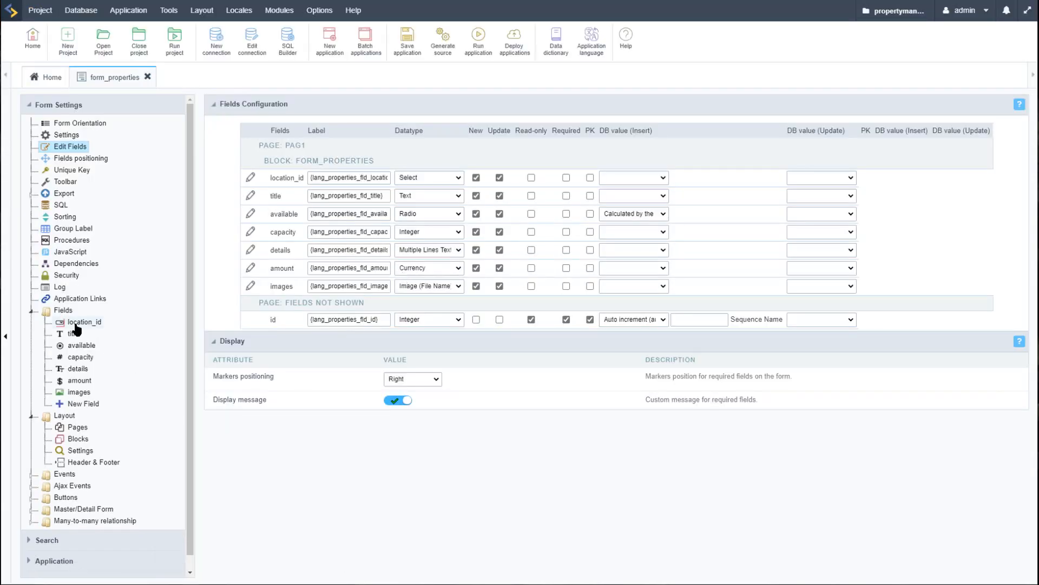
- Generate the location_id field's lookup select statement from the locations table, and set the lookup connection to conn_mysql
left_click(81, 323)
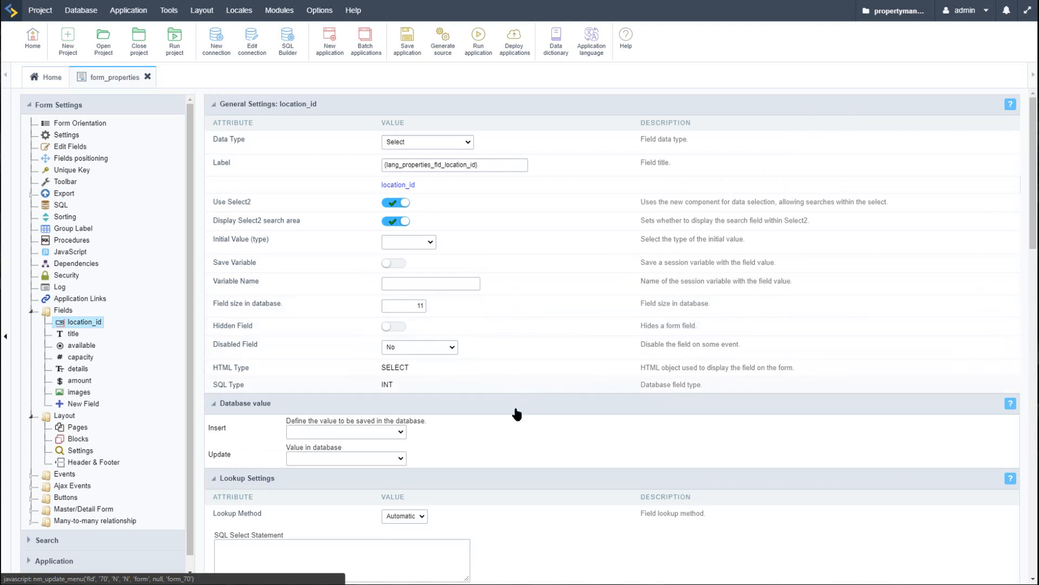
scroll(449, 346, "down", 4)
left_click(447, 365)
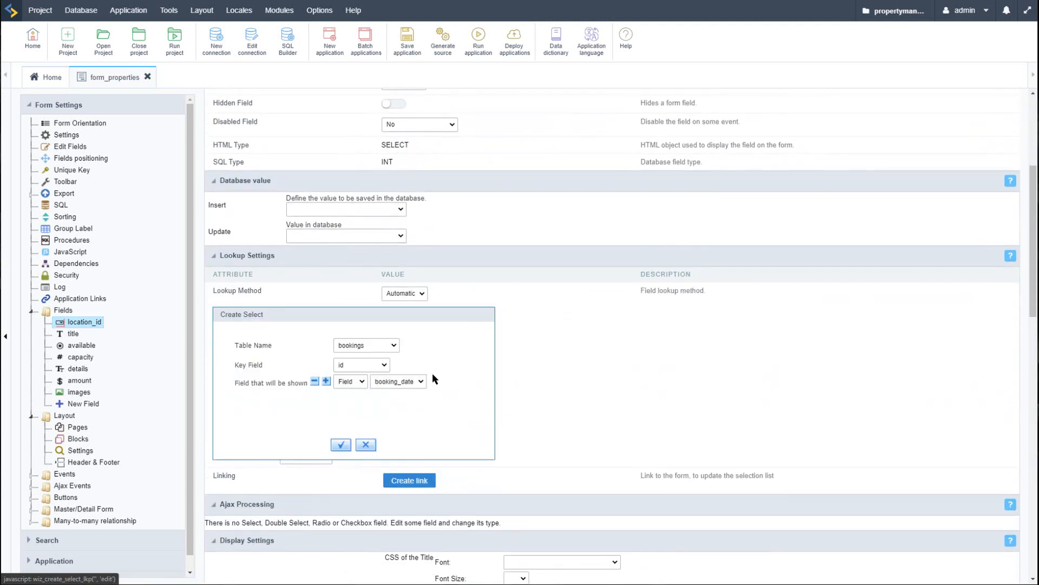
left_click(381, 349)
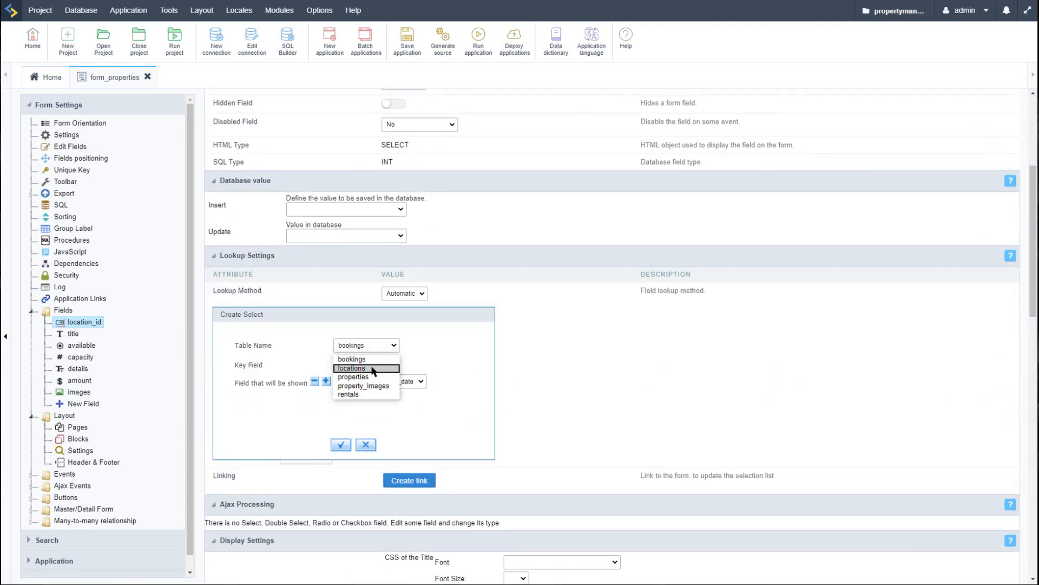
left_click(378, 367)
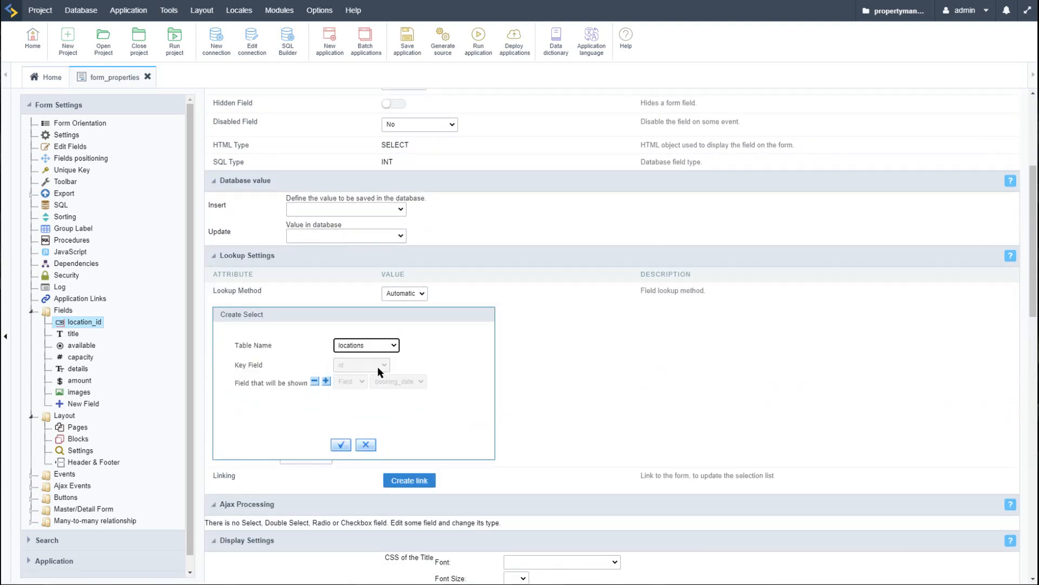
left_click(341, 444)
left_click(328, 460)
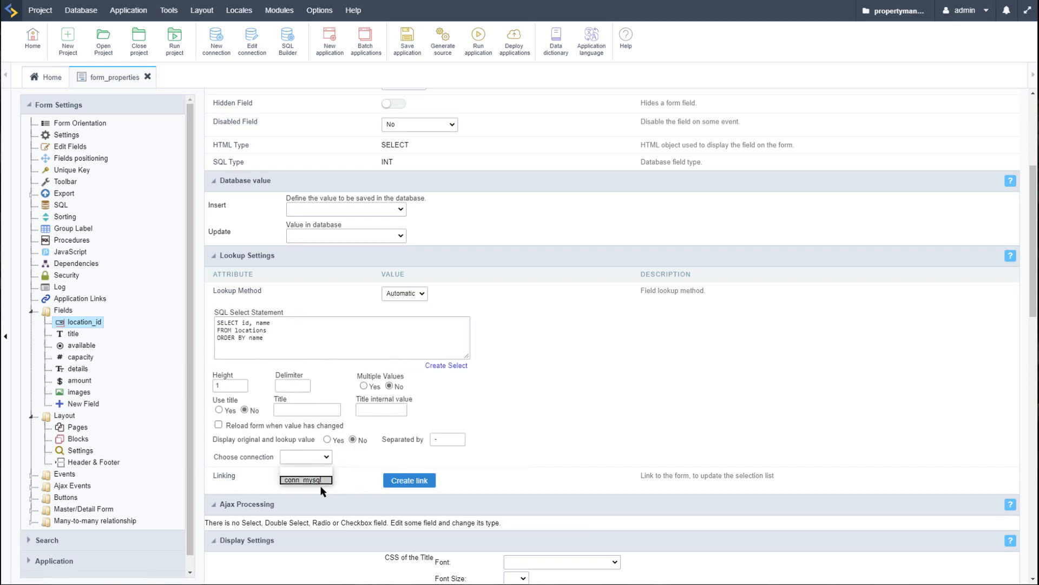
left_click(320, 484)
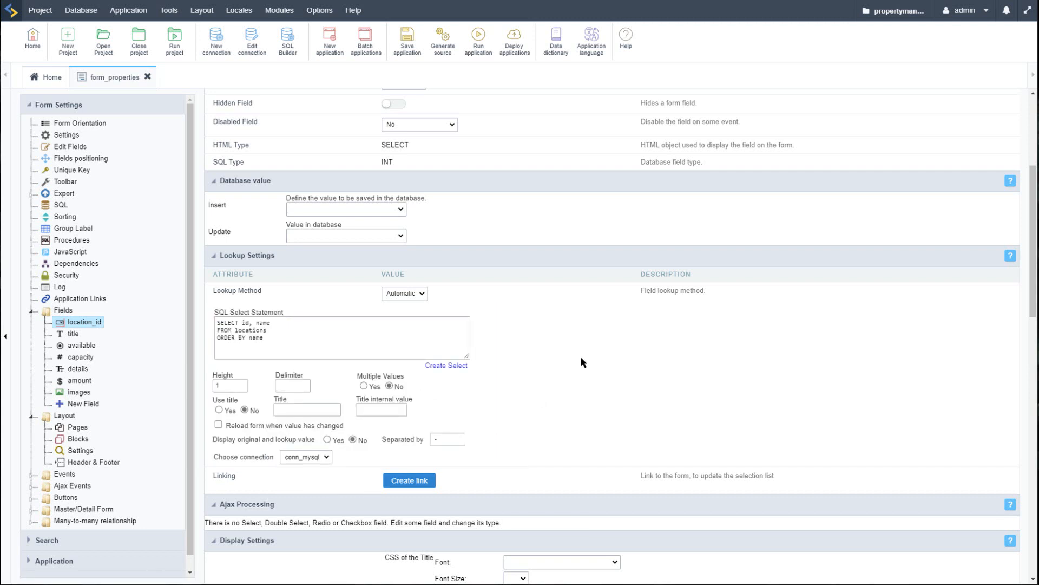
- Run the application and examine the properties form, including its image upload area and the location_id options
scroll(581, 358, "down", 1)
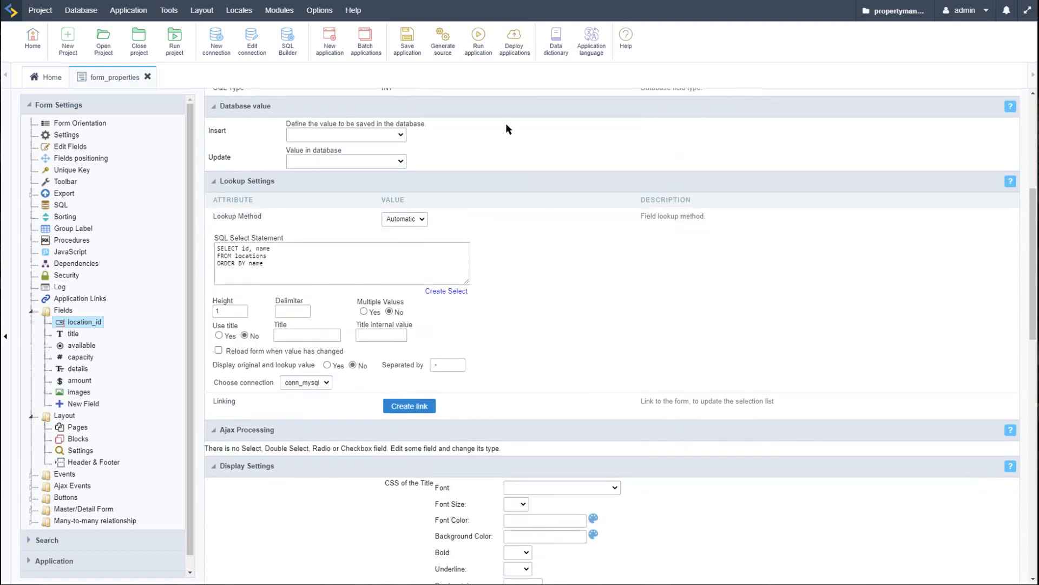
left_click(477, 43)
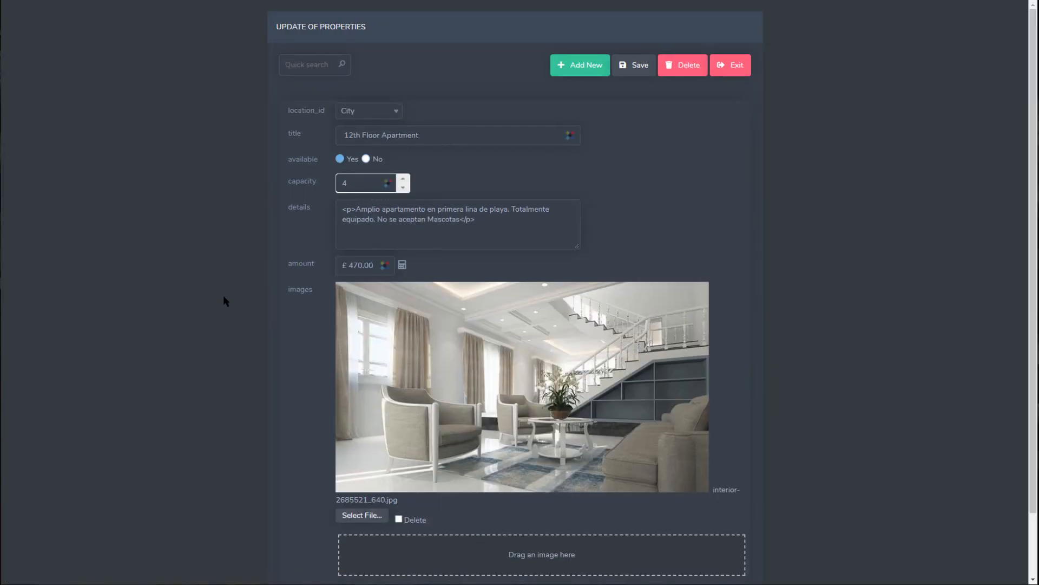
scroll(220, 315, "down", 2)
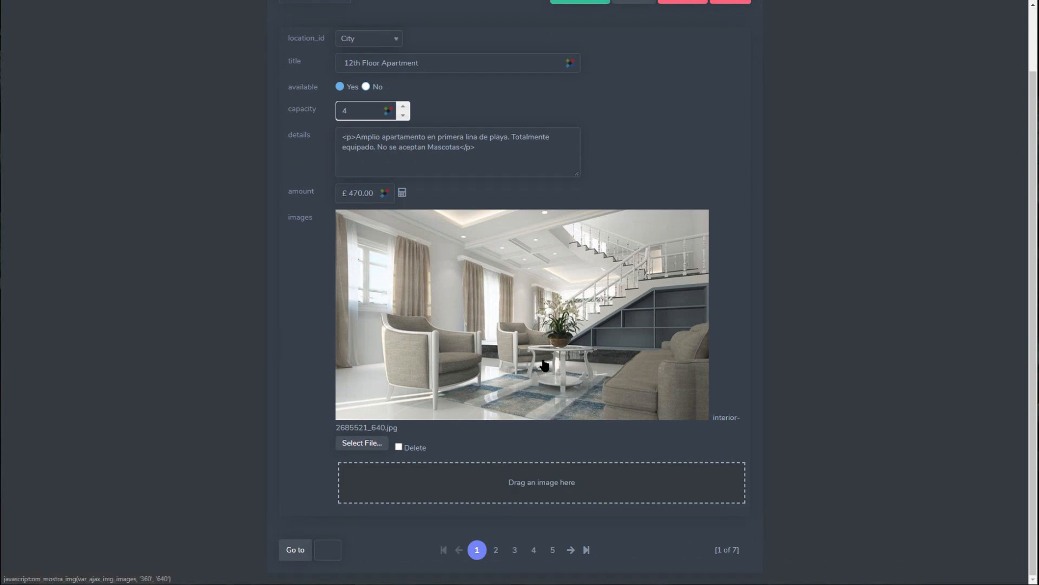
scroll(545, 364, "up", 2)
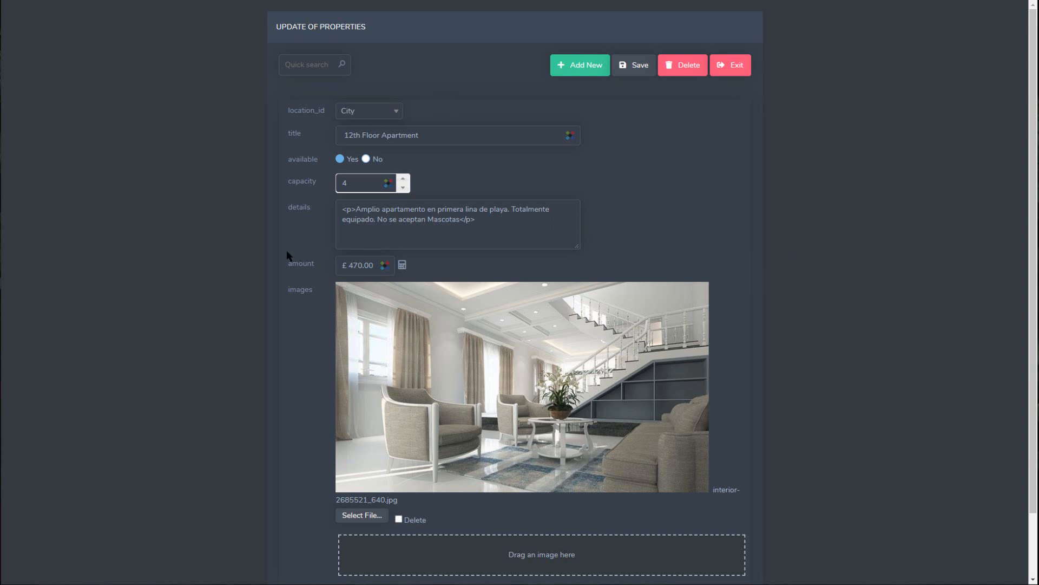
scroll(261, 437, "down", 2)
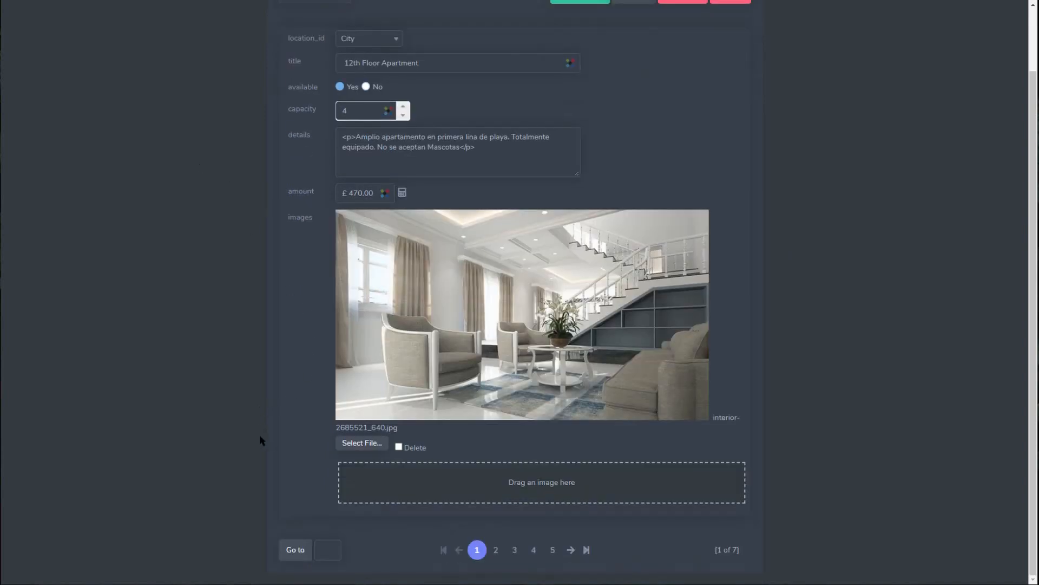
scroll(266, 428, "up", 2)
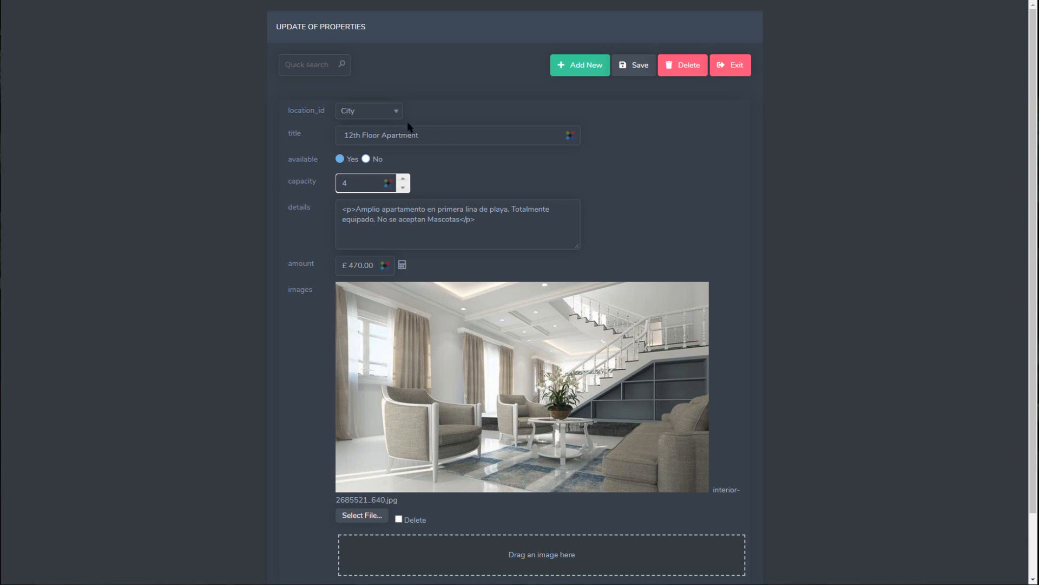
left_click(396, 111)
left_click(430, 106)
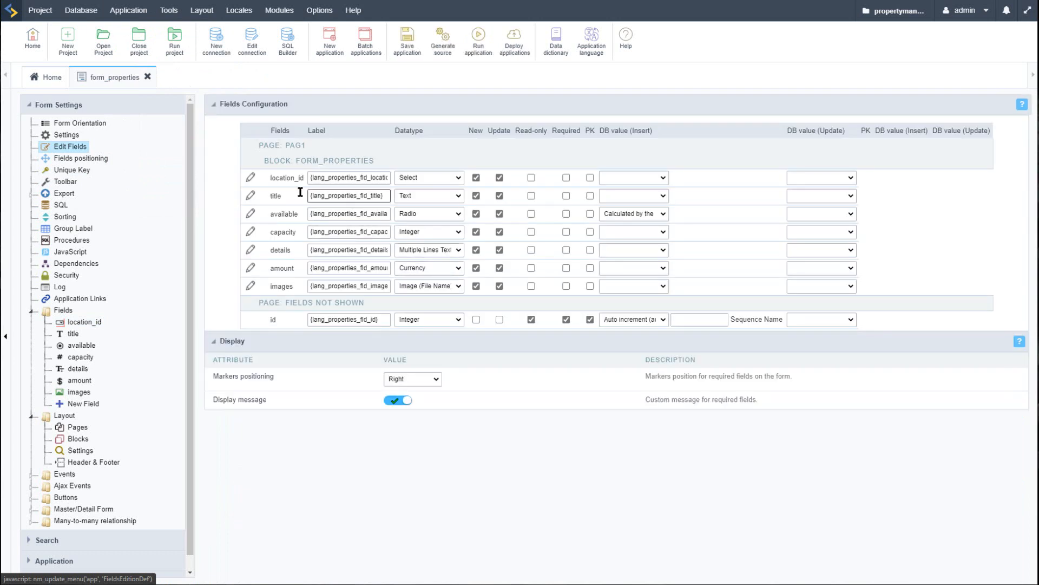
- Reorder the fields so title precedes location_id and details precedes capacity, and save the application
left_click_drag(285, 189, 283, 197)
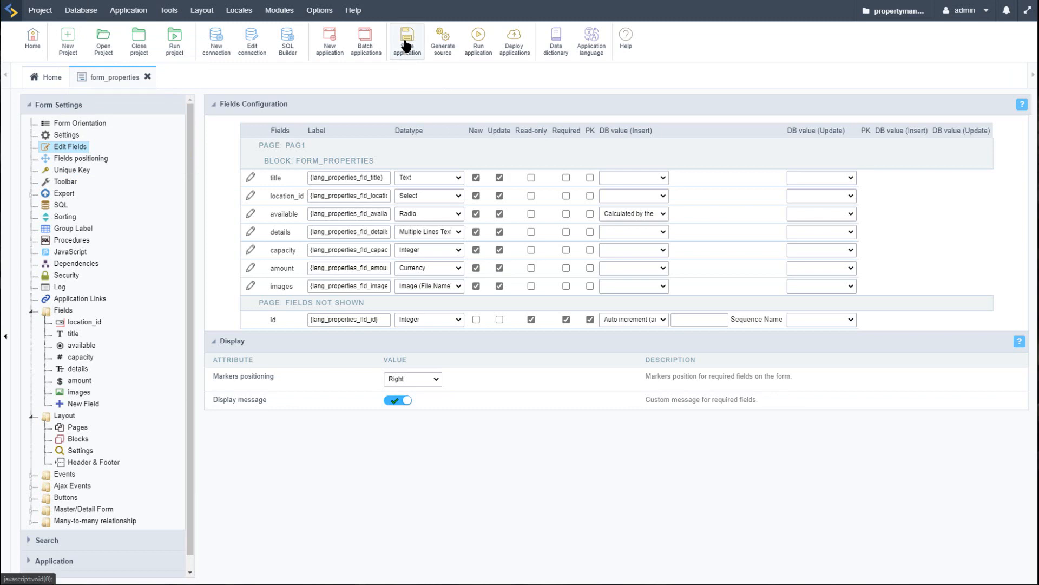
left_click(408, 42)
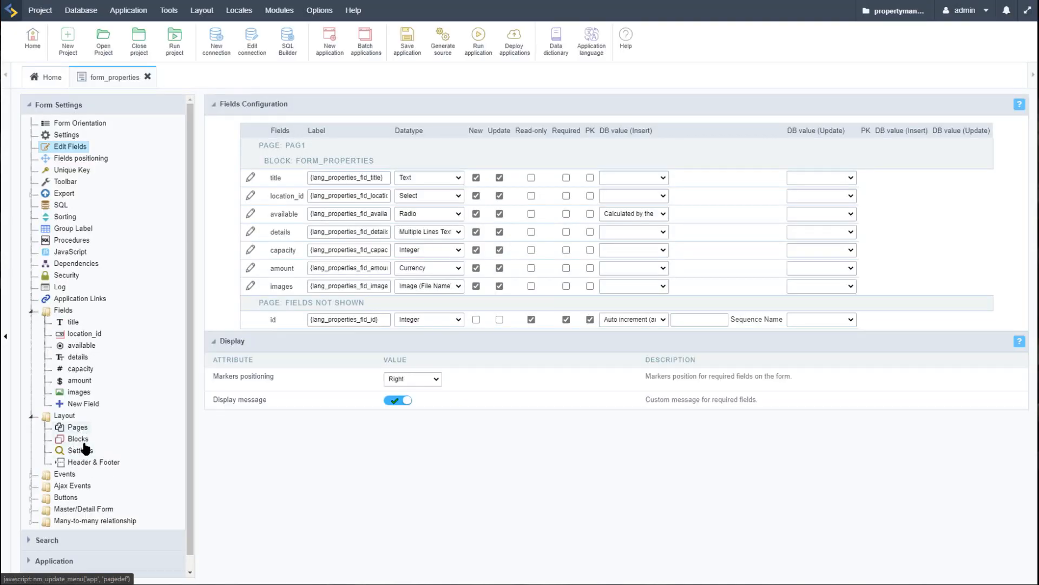
- Create a new layout block named block1 in the form's block settings
left_click(86, 440)
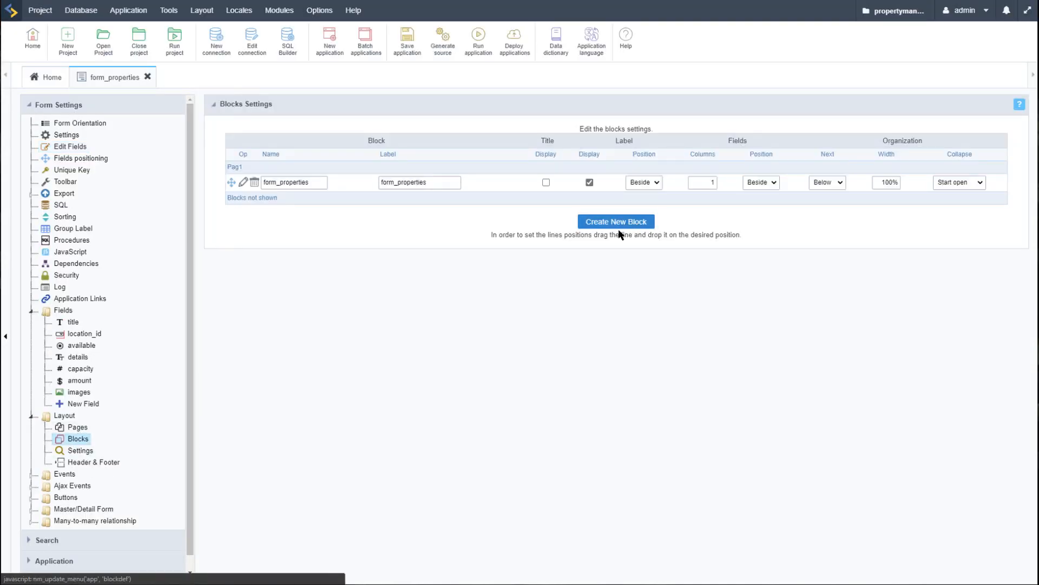
left_click(618, 224)
left_click(660, 121)
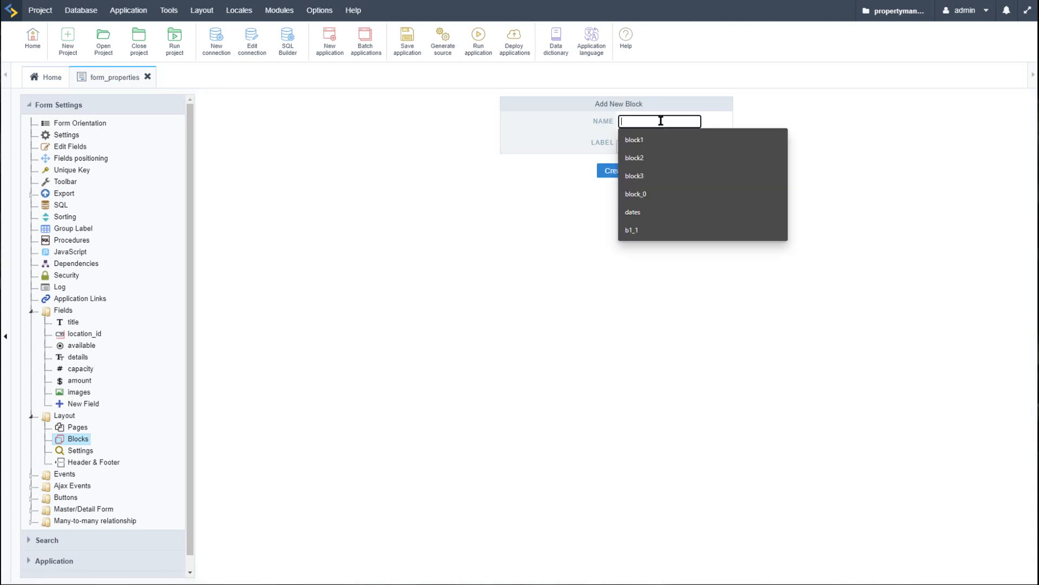
type("blokc")
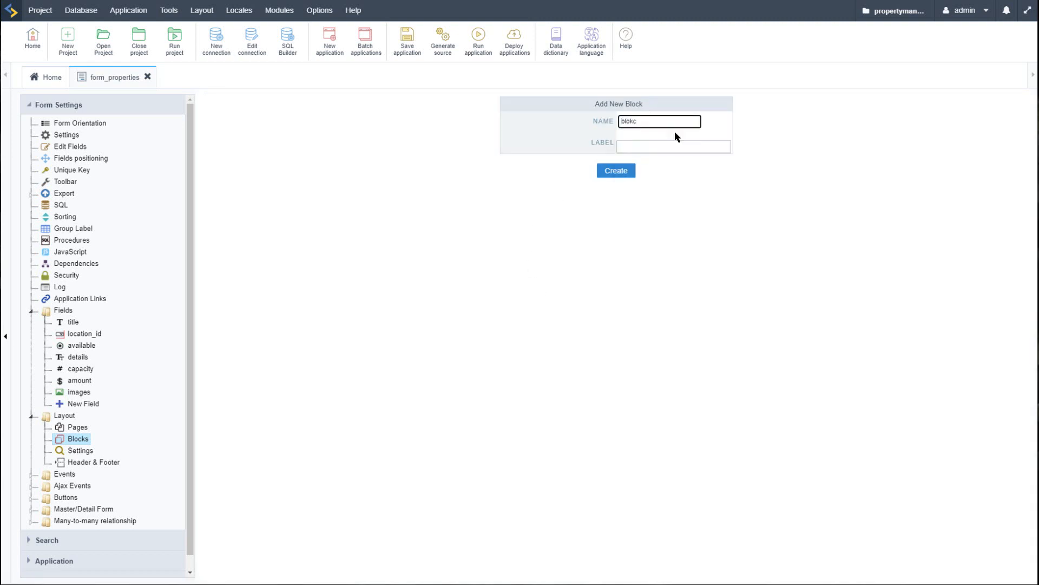
key("BackSpace")
key("BackSpace")
type("ck1")
left_click(631, 171)
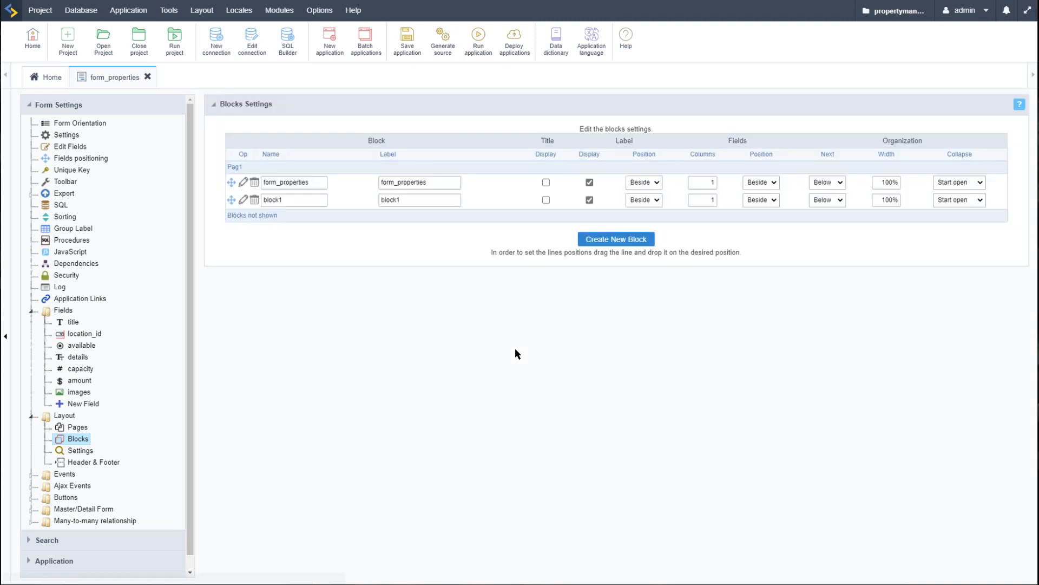
left_click(621, 241)
left_click(631, 134)
type("block")
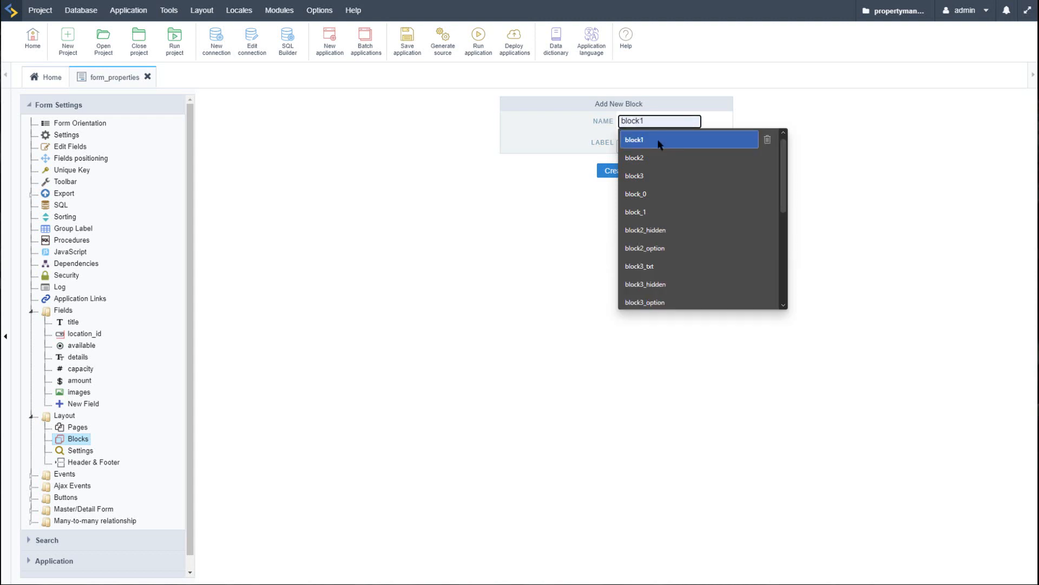
left_click(577, 146)
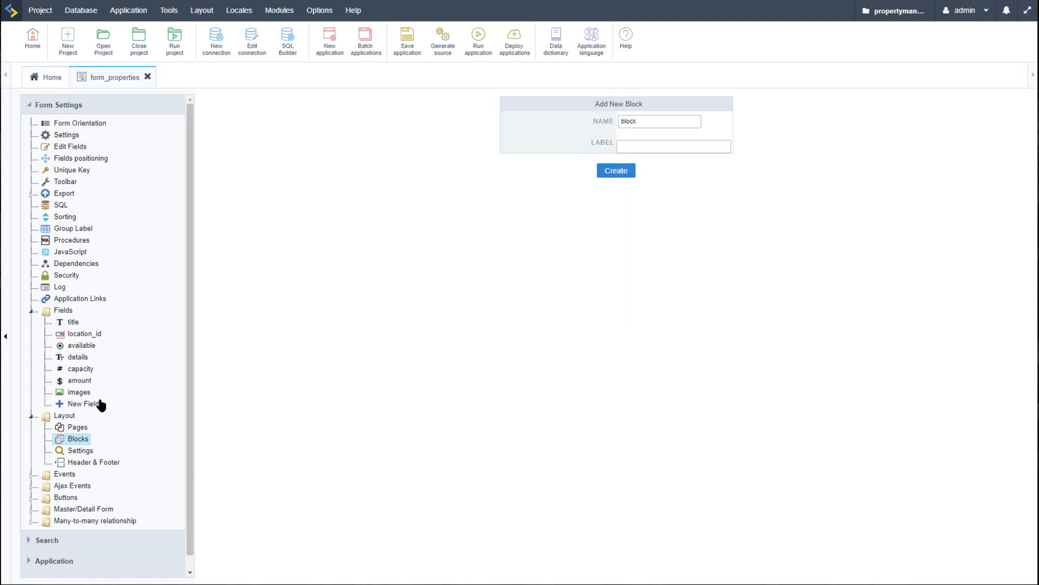
left_click(79, 393)
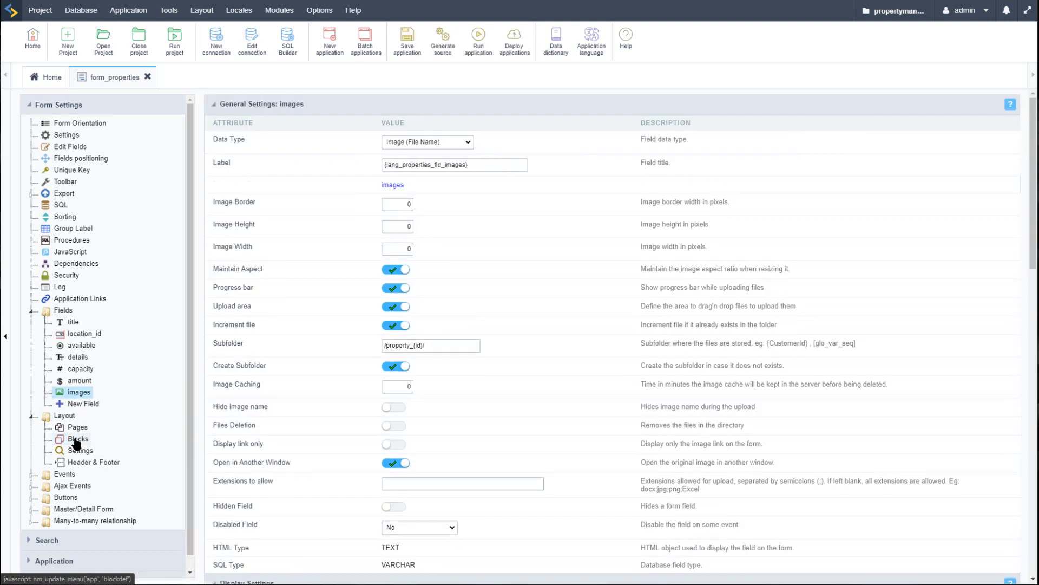
left_click(76, 440)
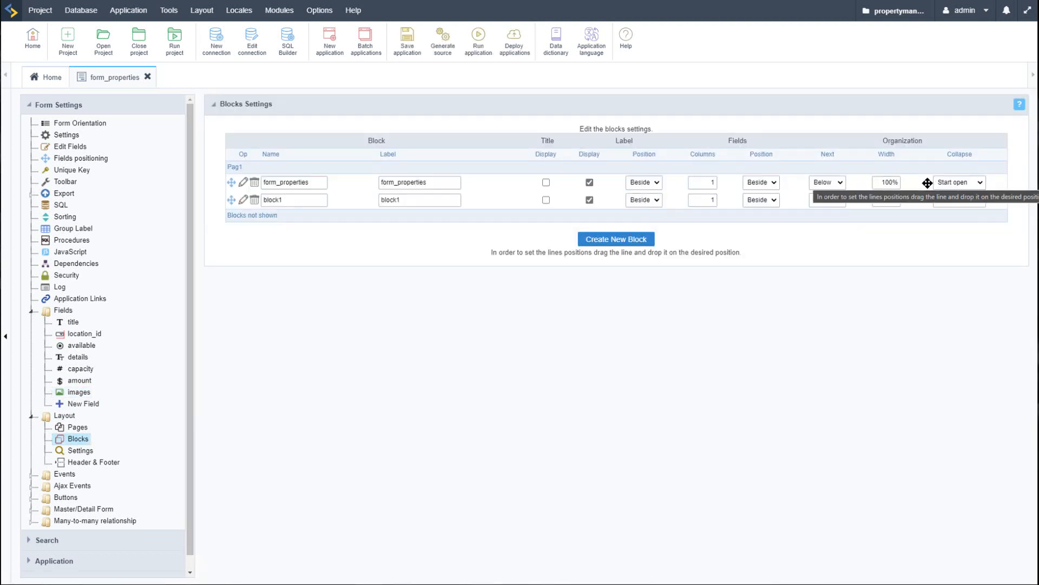
- Set the block following form_properties to be placed as Tabs, and enable title display for both blocks
left_click(834, 183)
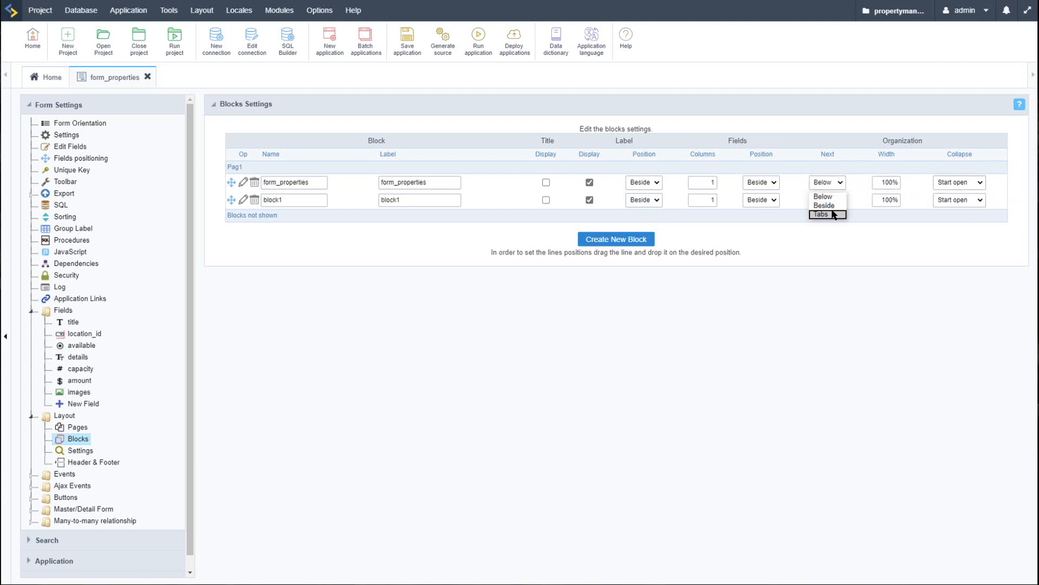
left_click(840, 250)
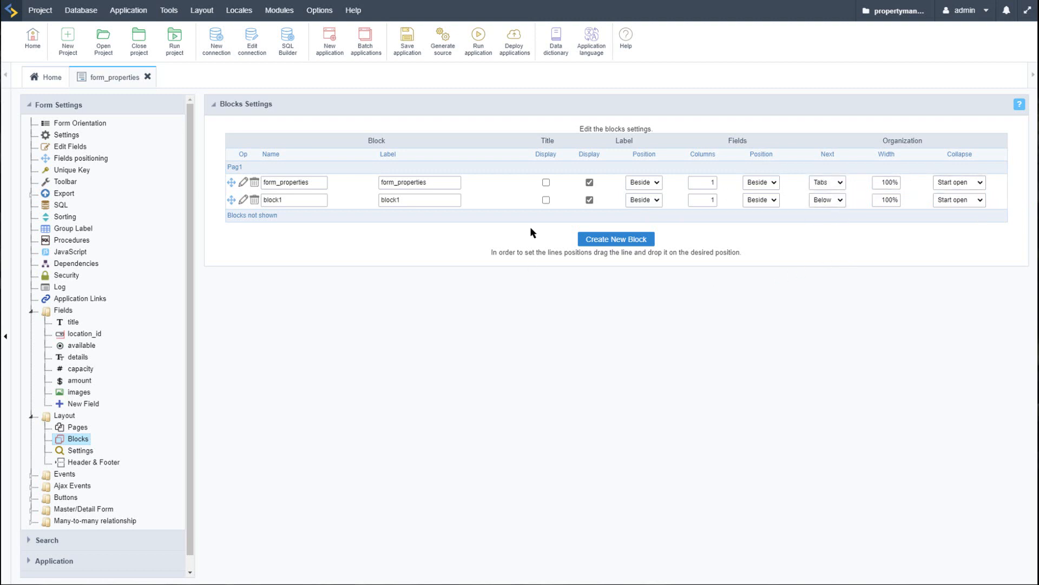
left_click(546, 199)
- Change the form_properties block's label to Property Details
left_click_drag(437, 182, 380, 183)
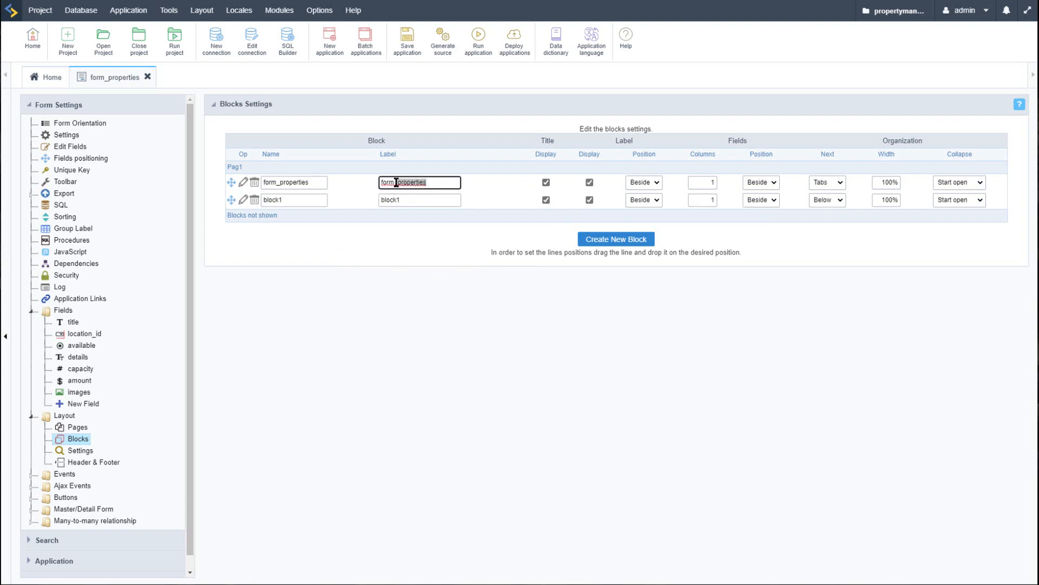
type("Prop")
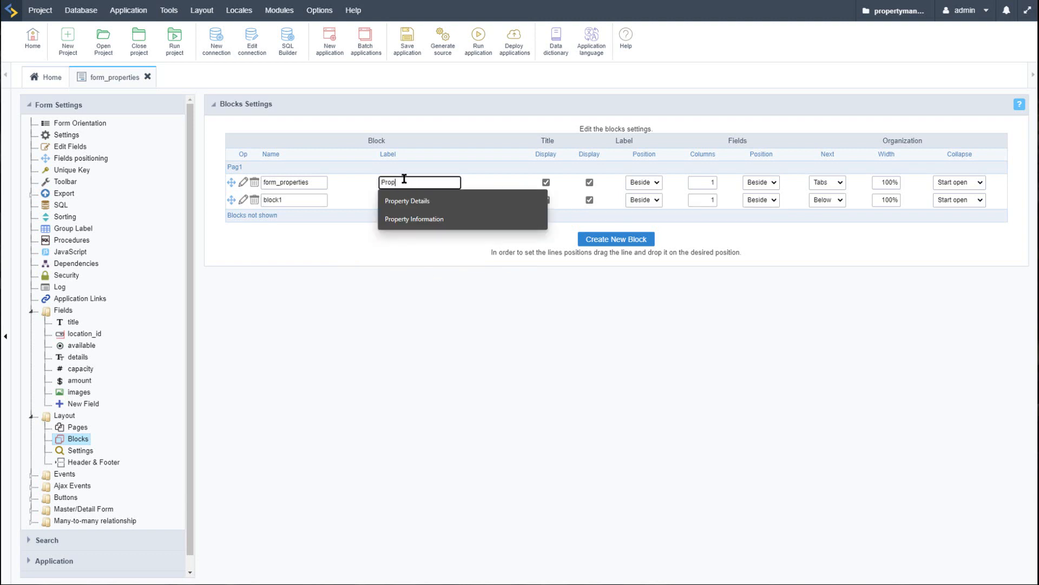
type("erty De")
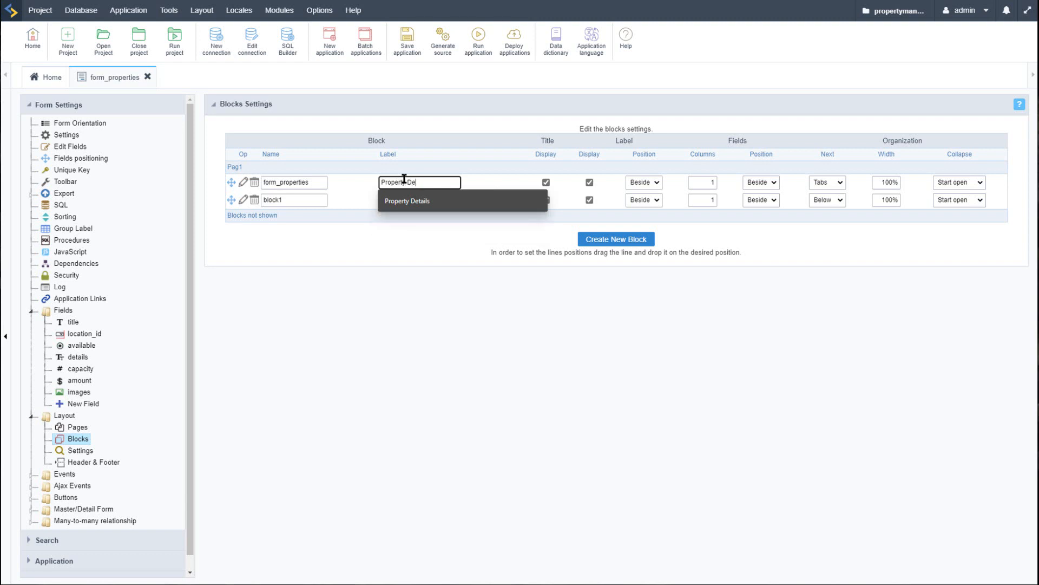
type("tails")
left_click(408, 199)
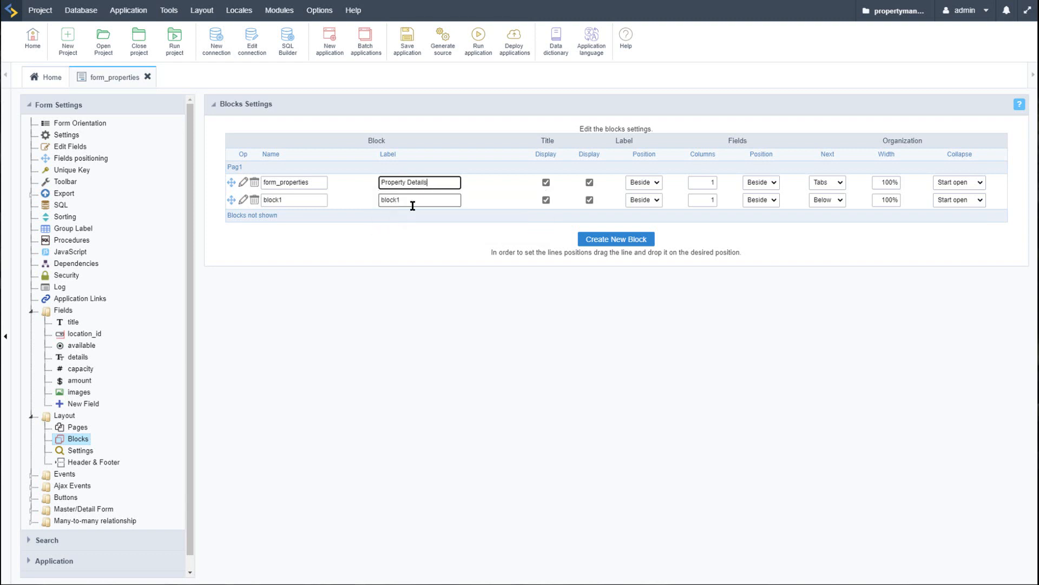
- Change block1's label to Images and save the application
left_click(441, 293)
left_click_drag(407, 199, 429, 232)
type("image")
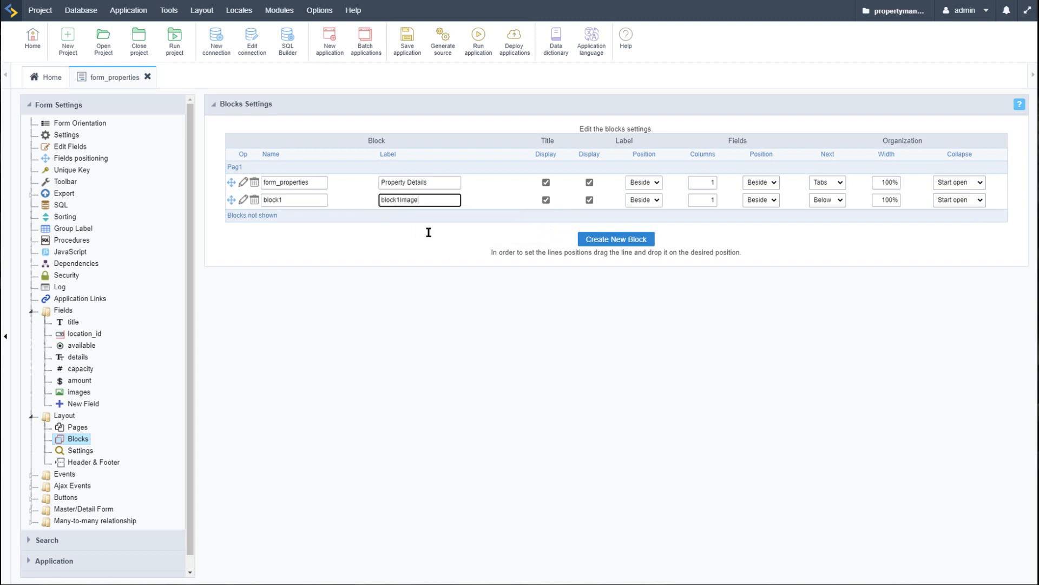
type("s")
left_click_drag(401, 200, 343, 202)
key("BackSpace")
left_click(418, 281)
left_click(407, 38)
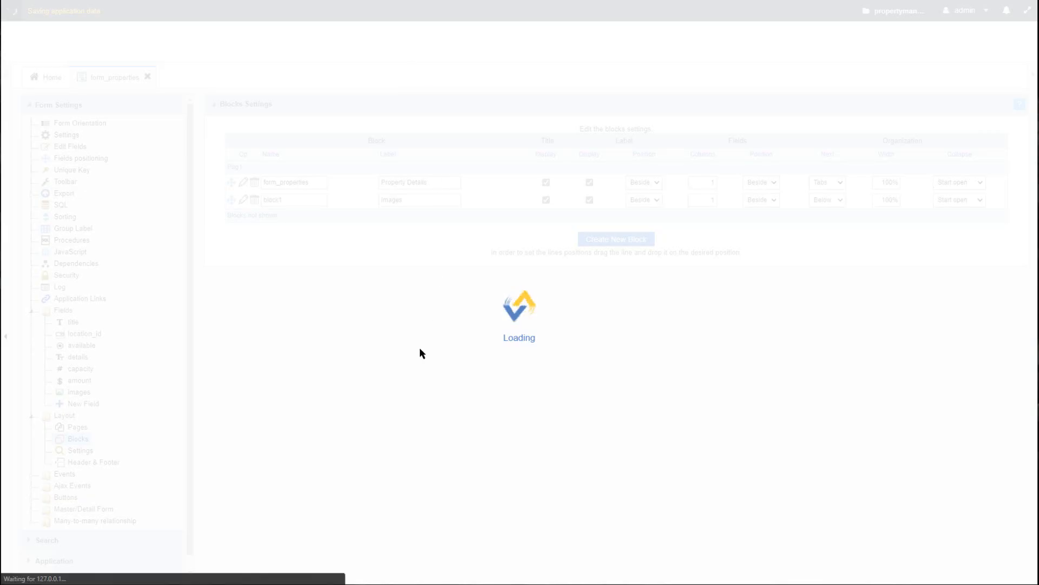
- Set the Images block's label position to Above, move the images field into that block, and save the application
left_click(642, 201)
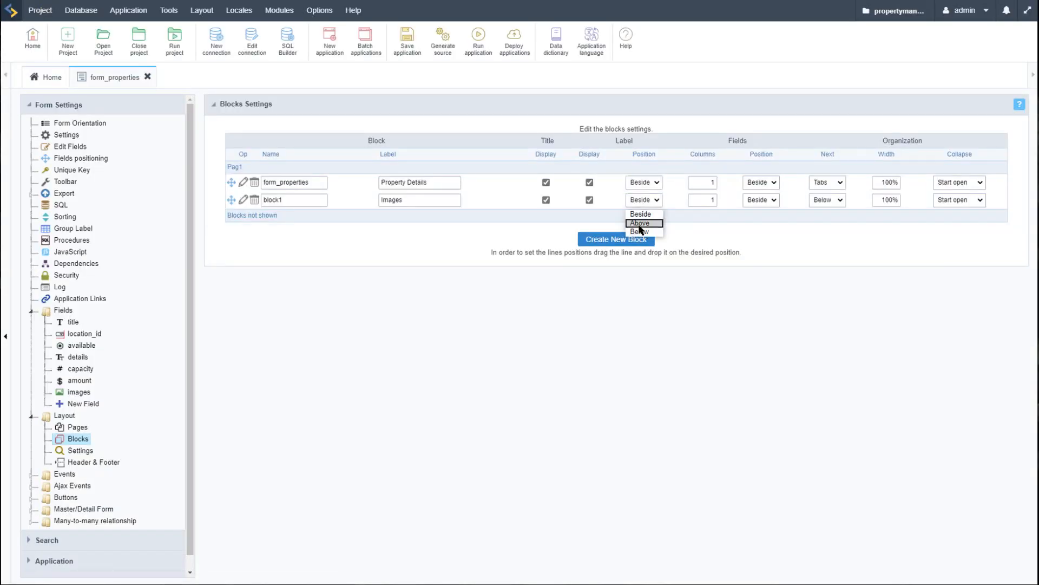
left_click(639, 222)
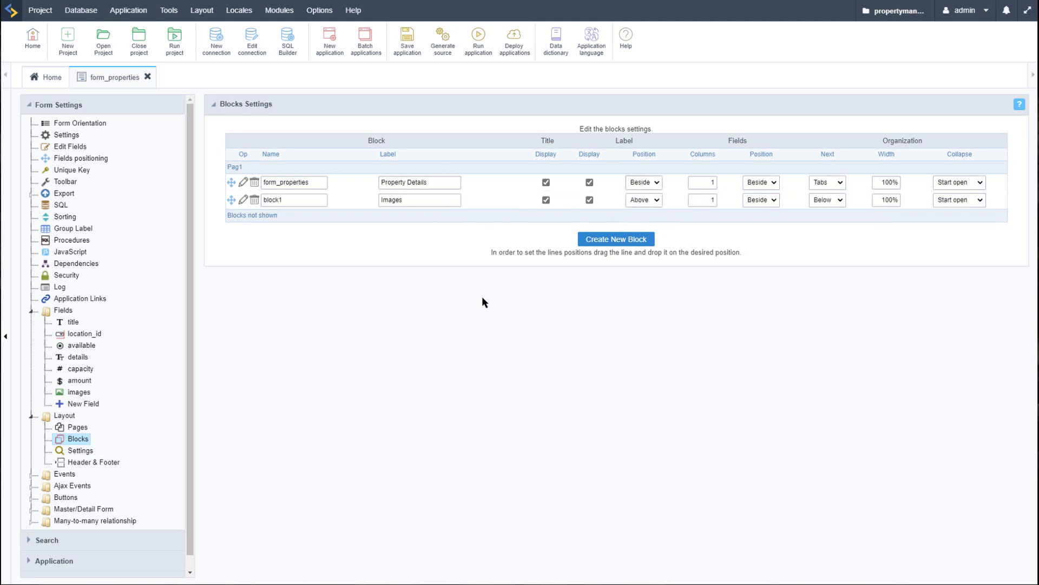
left_click(70, 146)
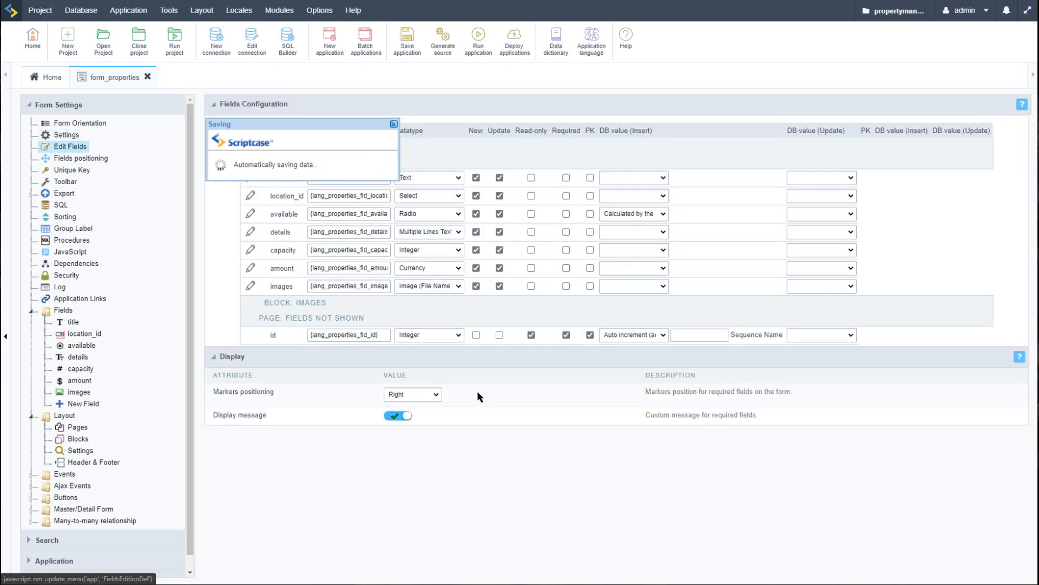
left_click_drag(281, 283, 282, 299)
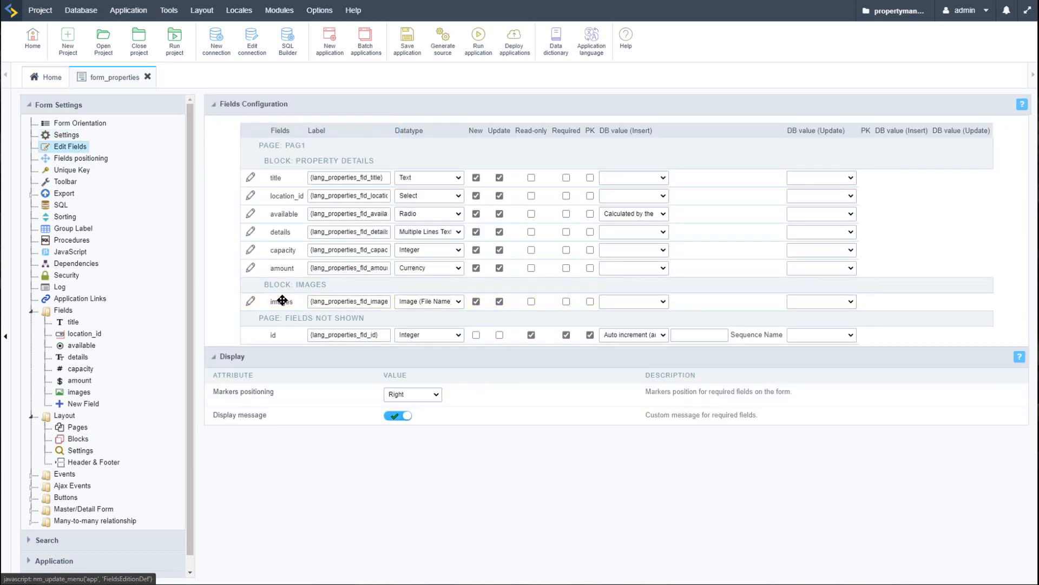
left_click(407, 48)
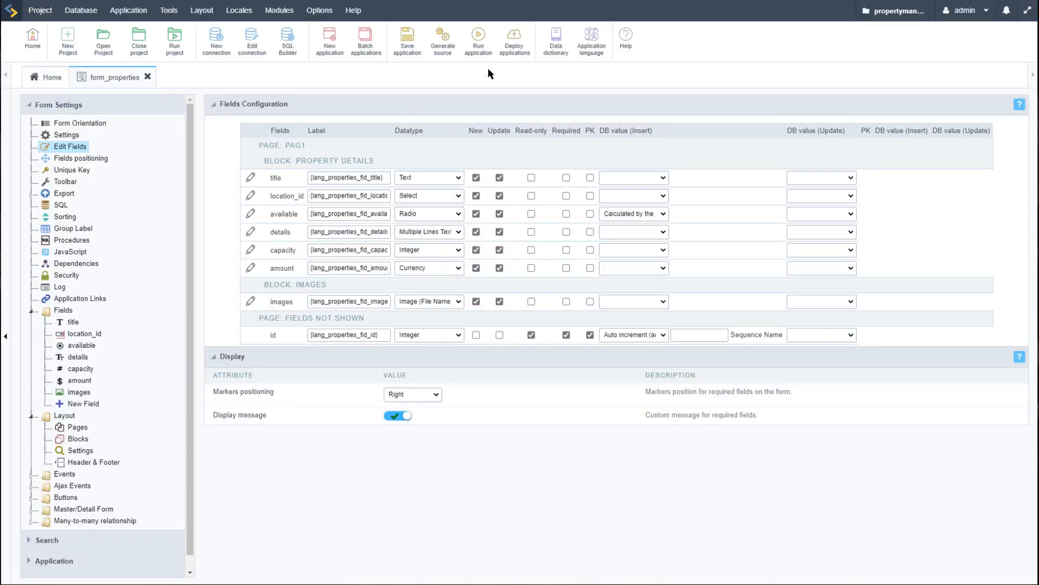
- Run the application and examine the Property Details and Images tabs, including the available and capacity inputs and the field labels
left_click(480, 42)
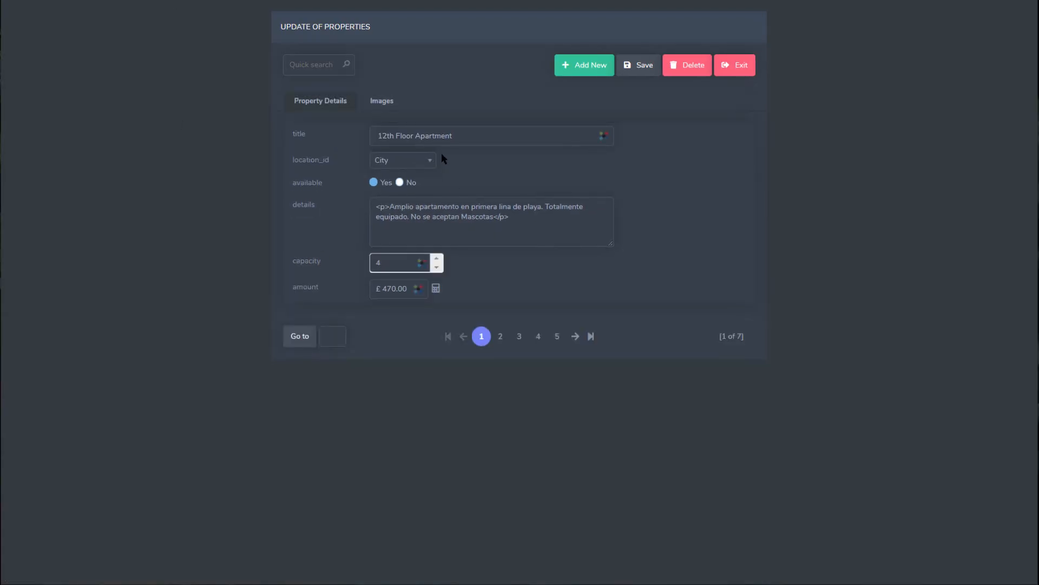
left_click(375, 102)
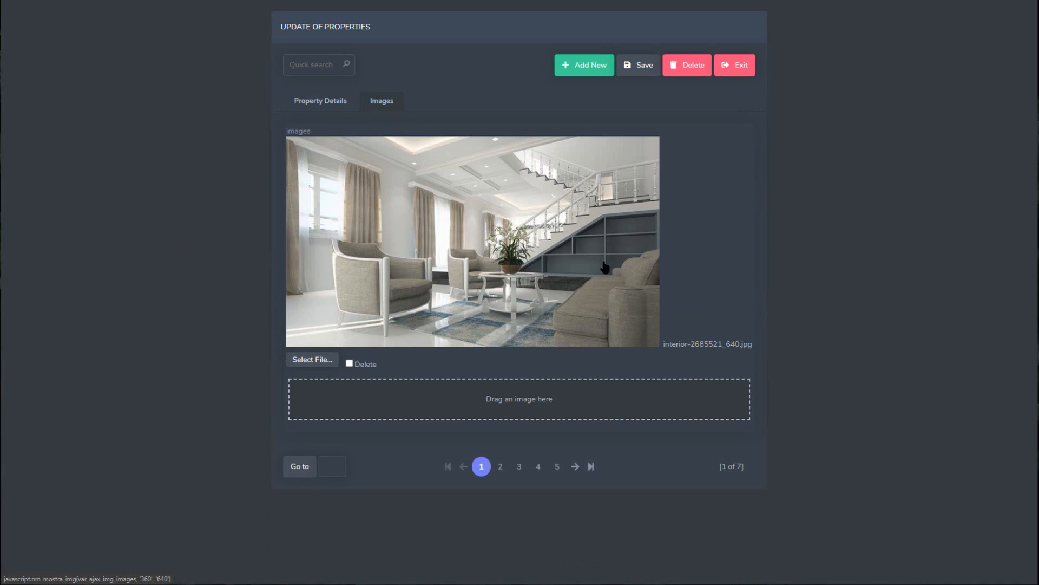
left_click(321, 101)
left_click(381, 101)
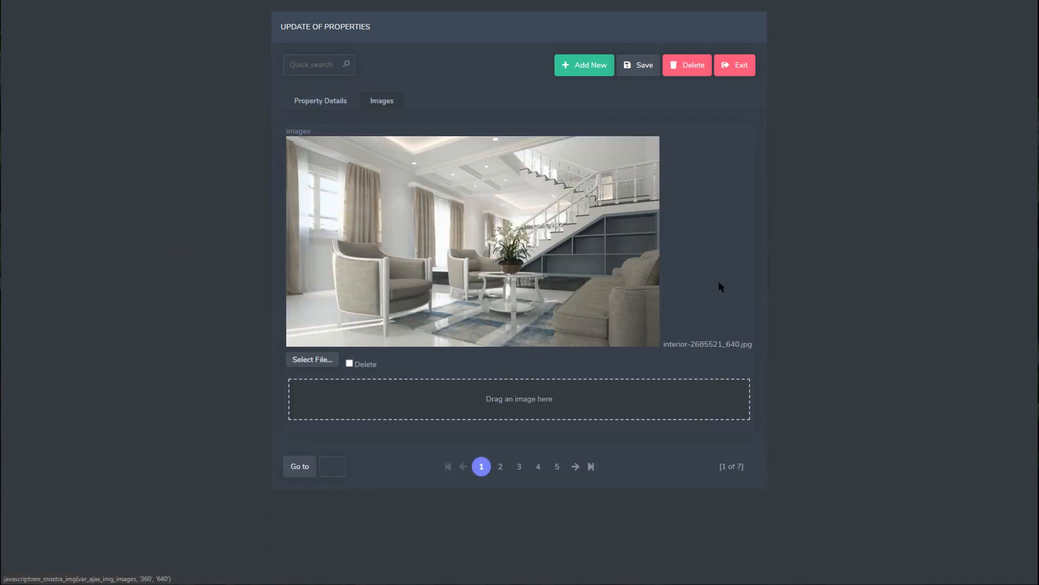
left_click(311, 107)
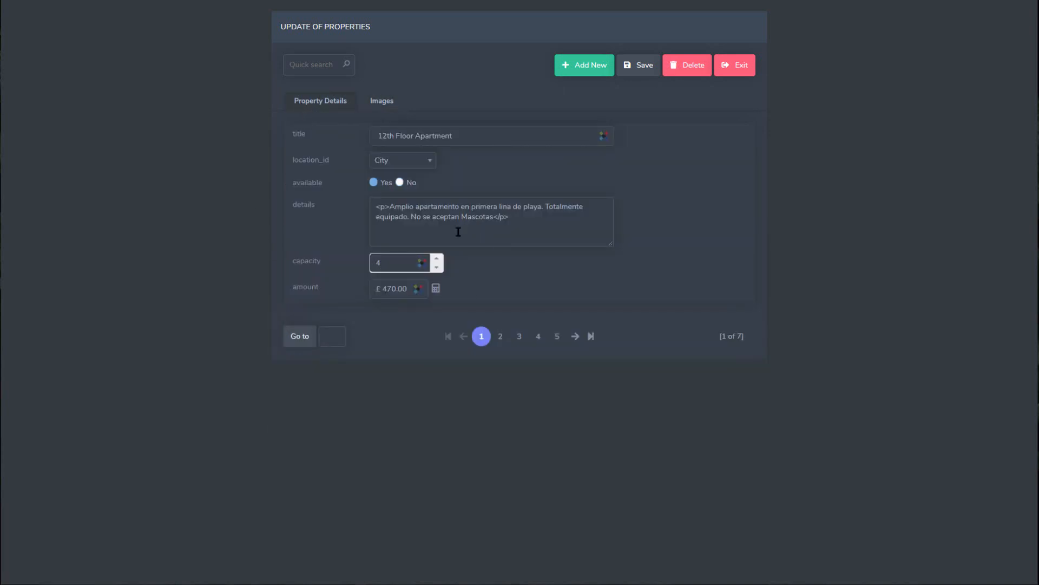
left_click(437, 258)
left_click(400, 181)
left_click_drag(335, 156, 288, 144)
left_click(293, 133)
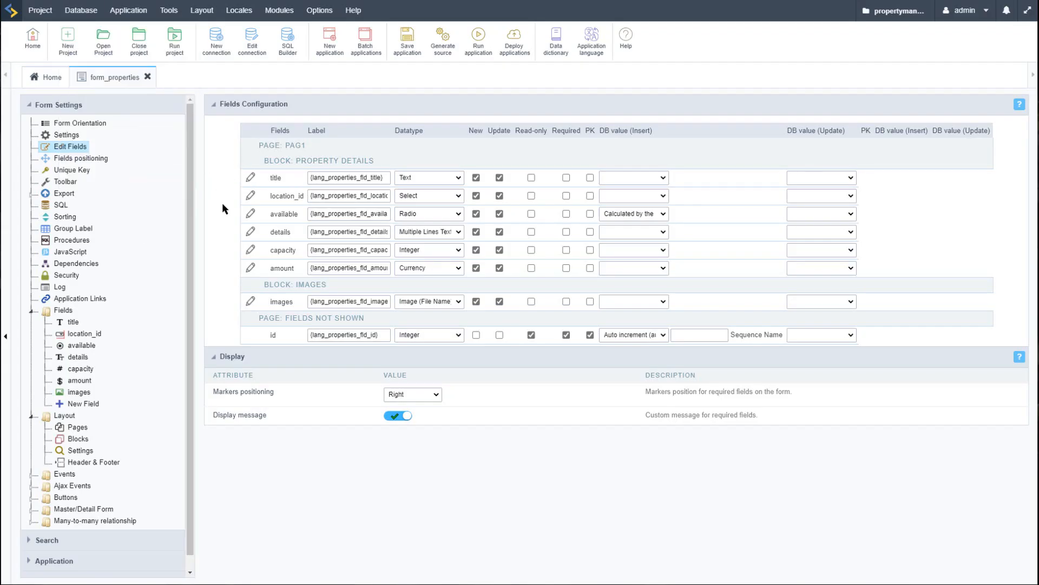
- Open the application language messages for tbl_bookings and set the English texts of the table and id field to Bookings and ID
left_click(240, 12)
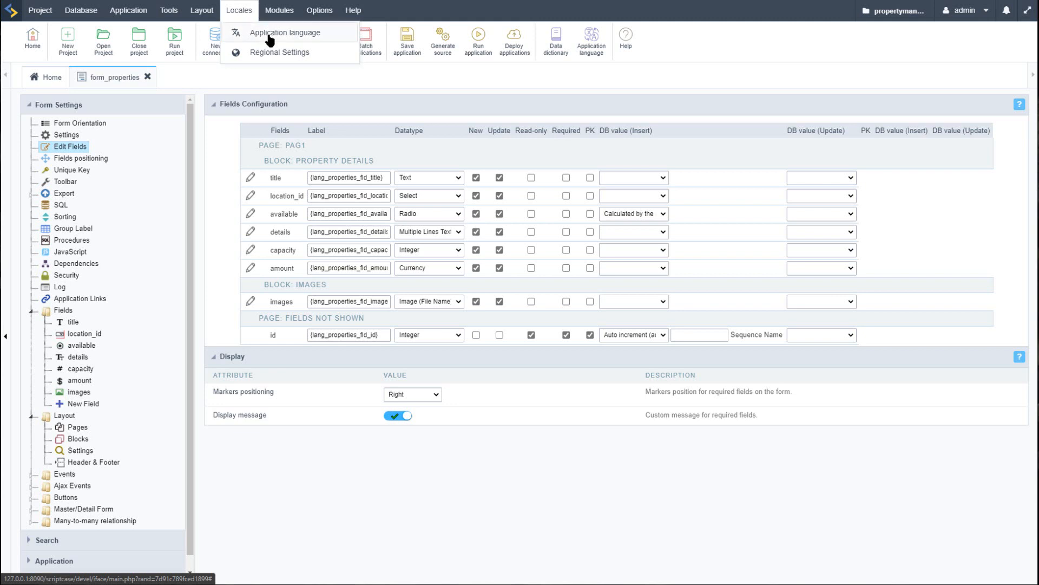
left_click(268, 36)
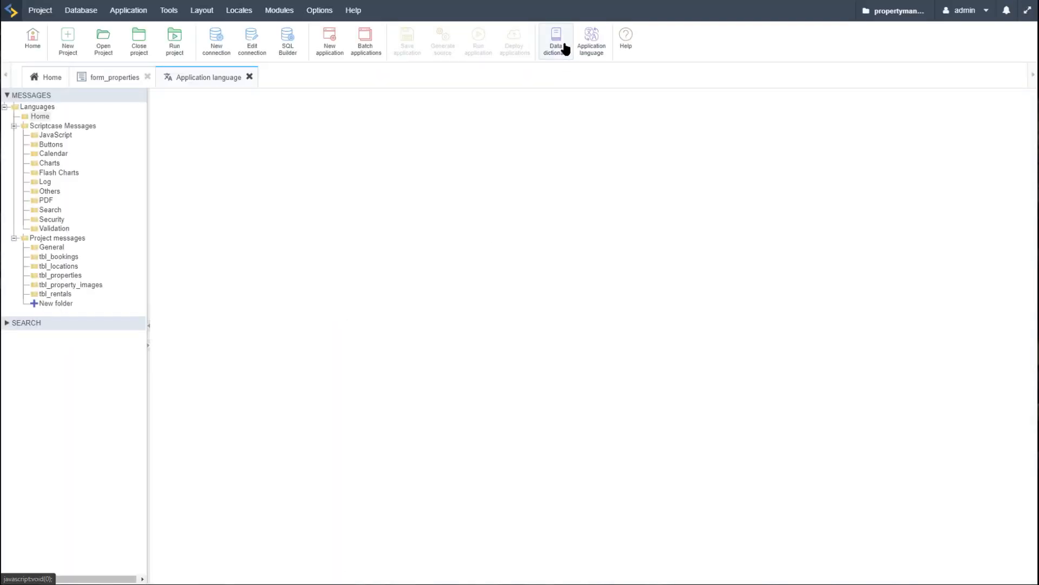
left_click(54, 257)
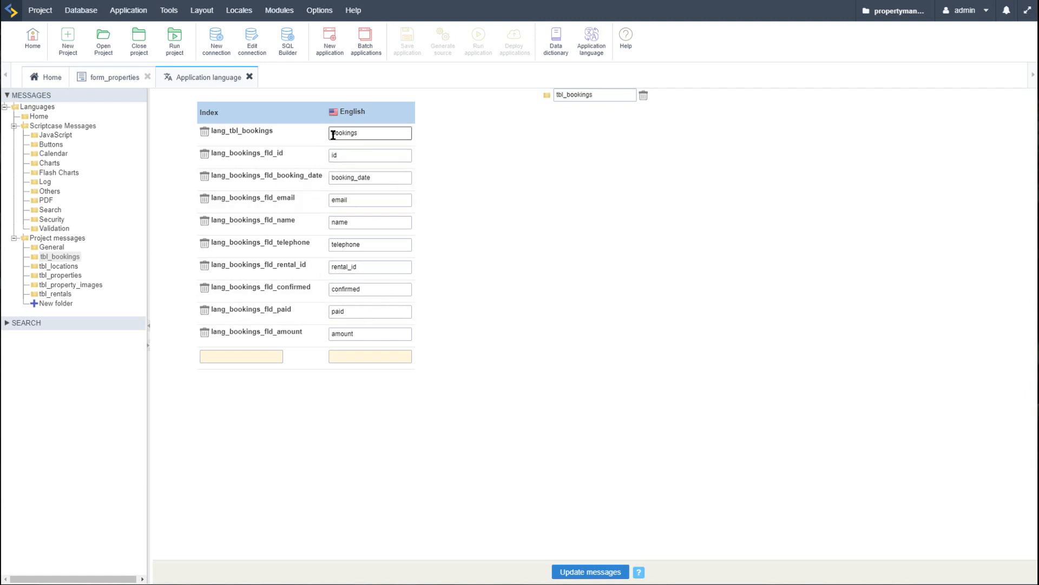
left_click_drag(334, 133, 325, 136)
type("B")
left_click(354, 155)
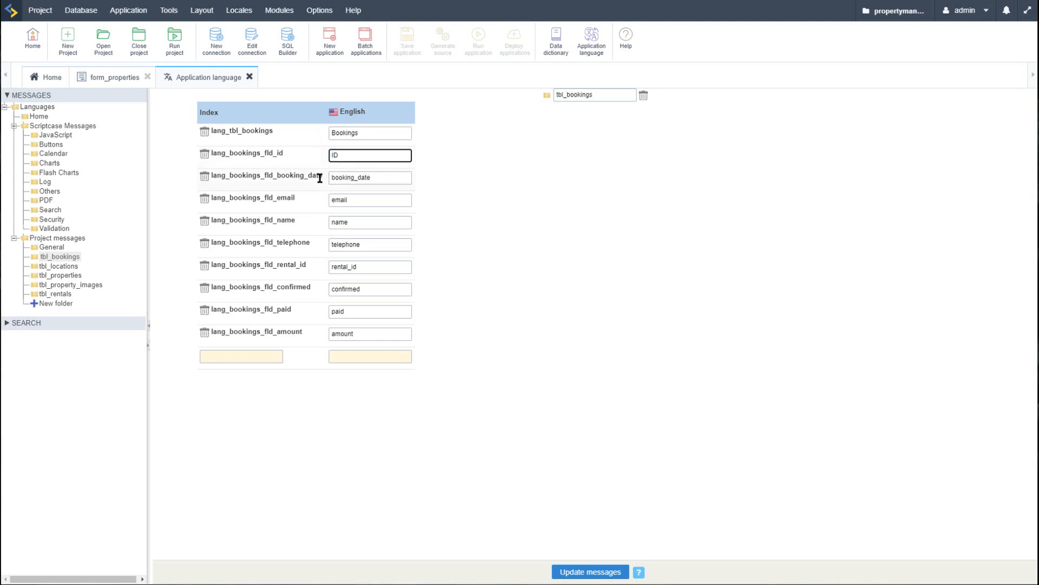
- Set the English texts of the booking_date, email, name and telephone fields to Date Booked, Email, Name and Telephone
left_click_drag(377, 178, 313, 177)
type("Date Booked")
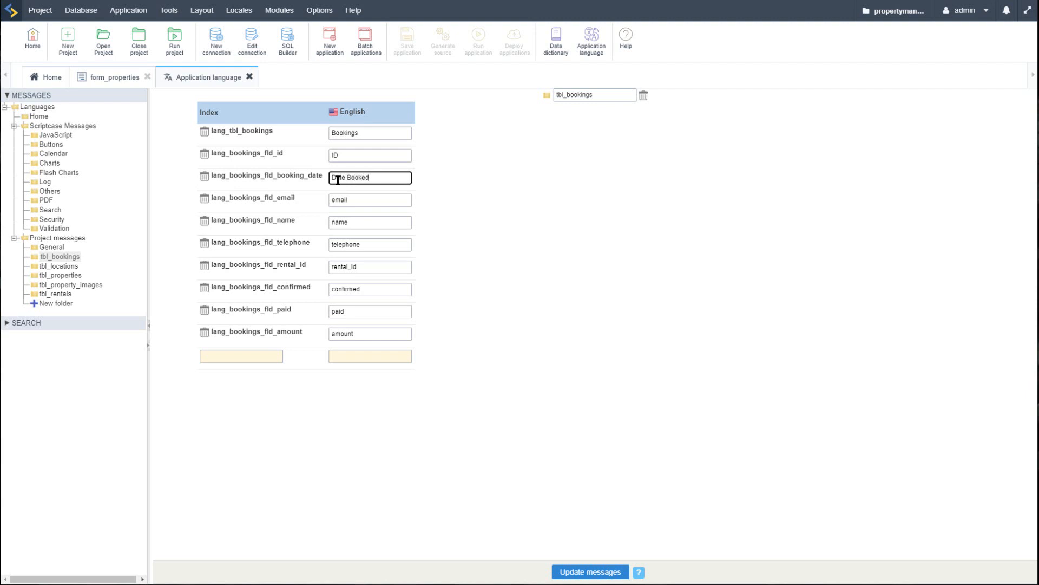
left_click_drag(379, 199, 287, 197)
type("E")
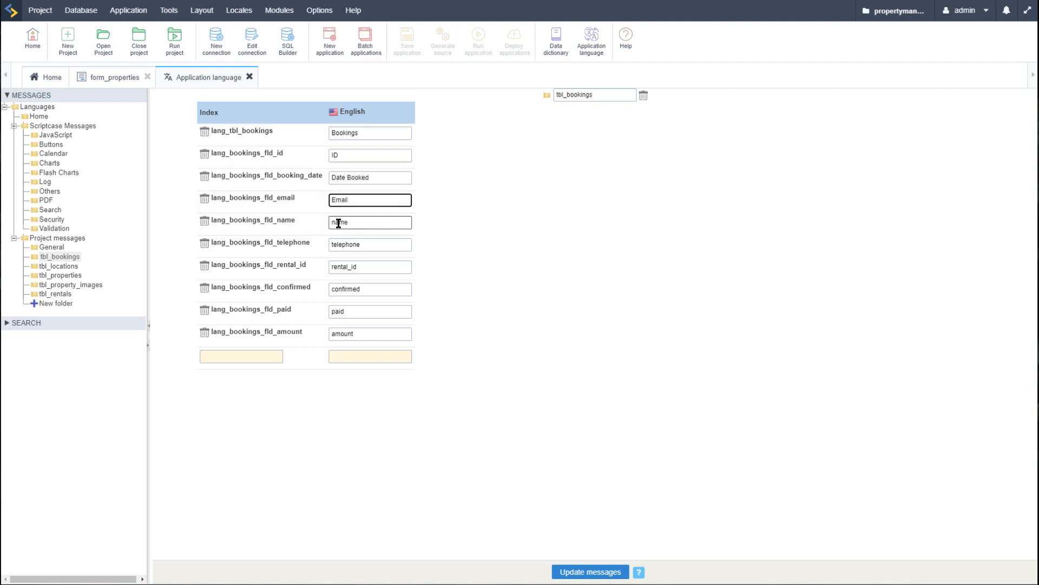
left_click_drag(339, 222, 325, 227)
type("N")
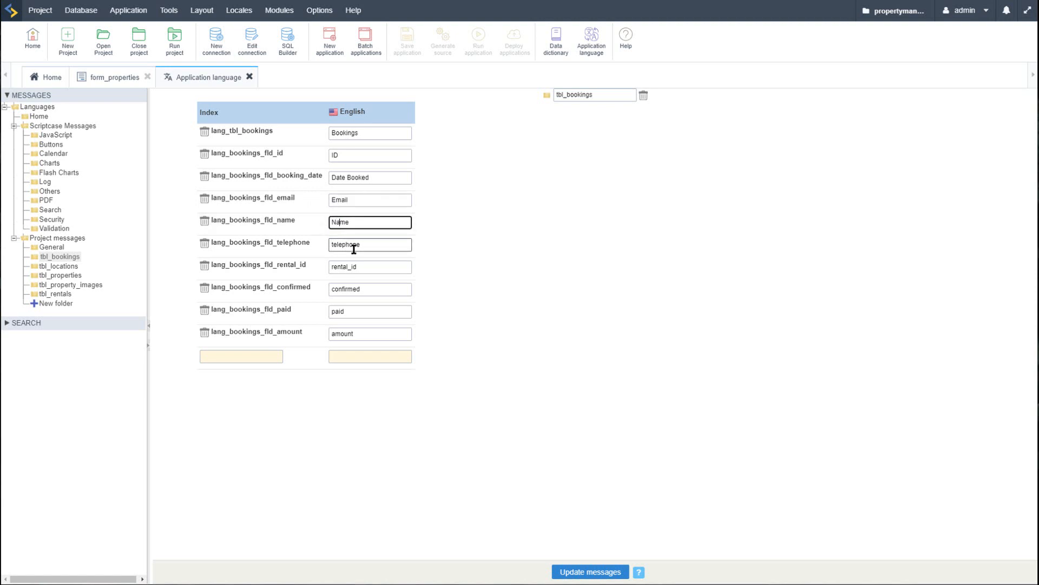
left_click_drag(335, 244, 308, 256)
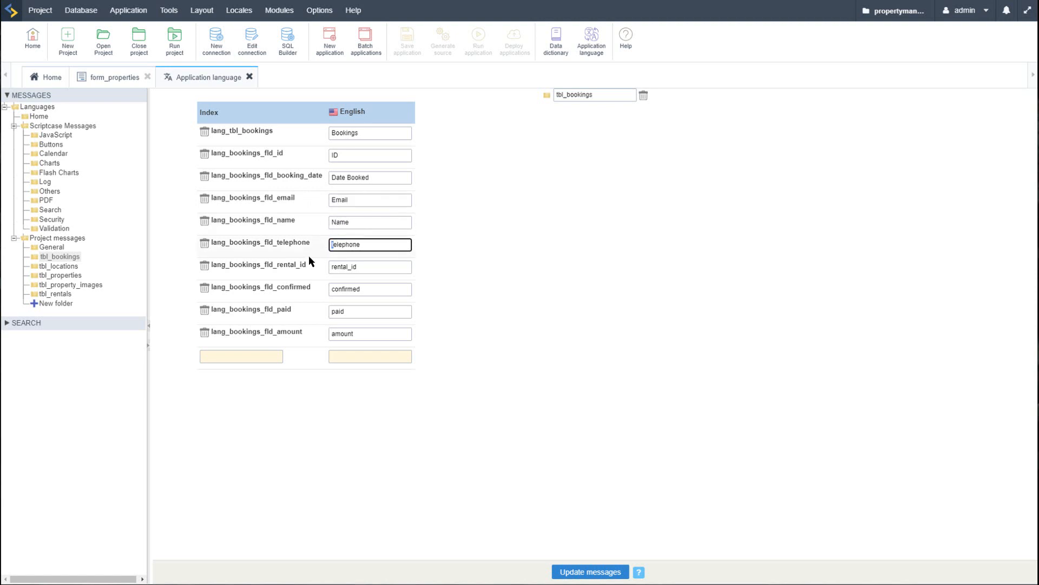
type("T")
key("Tab")
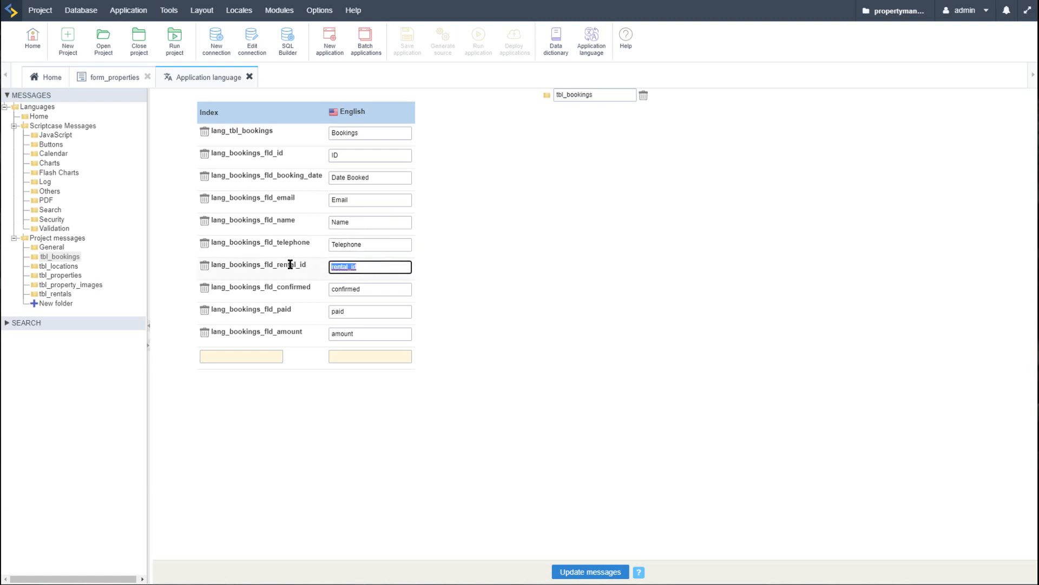
- Set the English texts of the bookings rental_id, confirmed, paid and amount fields to Rental, Confirm, Paid and Amount, and update the messages
type("Rent")
key("Tab")
type("Conf")
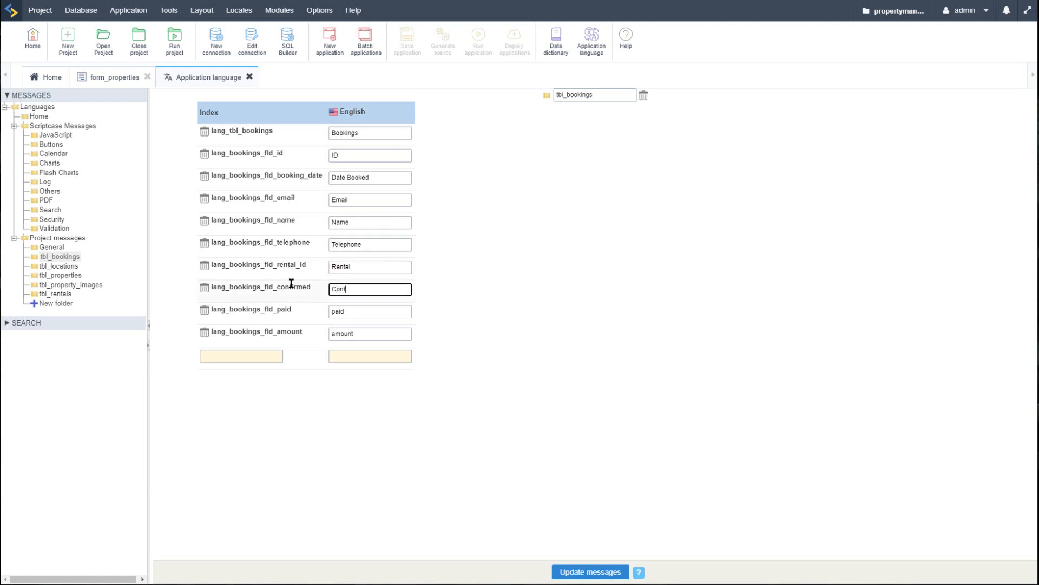
type("irm")
key("Tab")
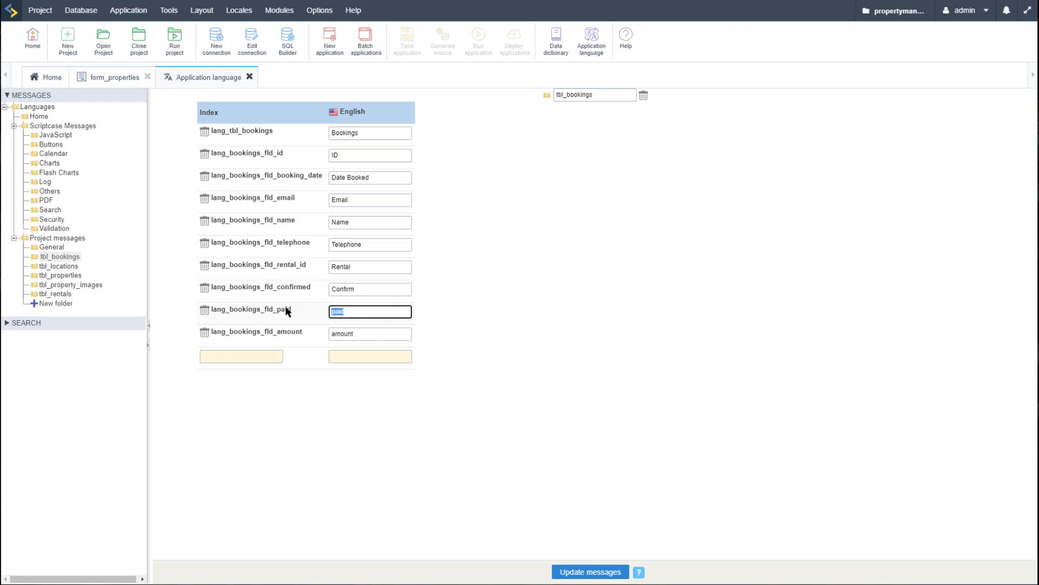
type("Pa")
key("Tab")
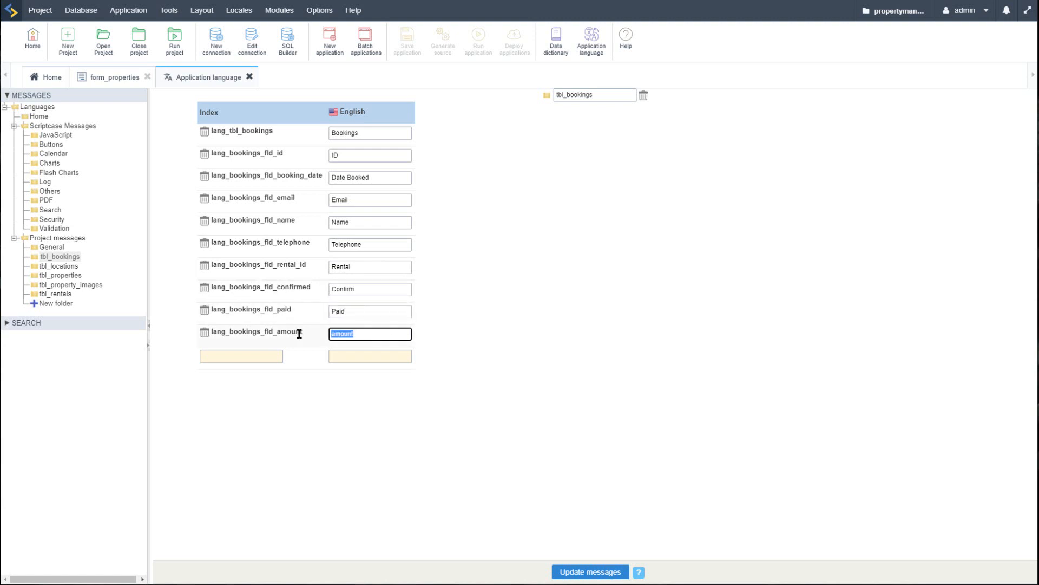
type("Amou")
left_click(430, 403)
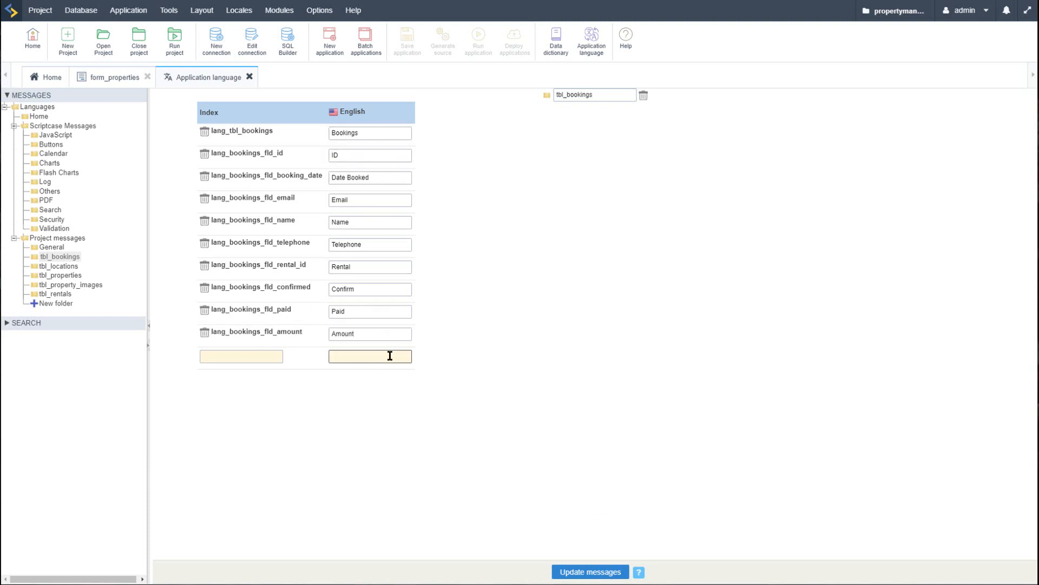
left_click(592, 572)
- Open the tbl_locations messages, set the English text of the table name to Locations, and update the messages
left_click(53, 267)
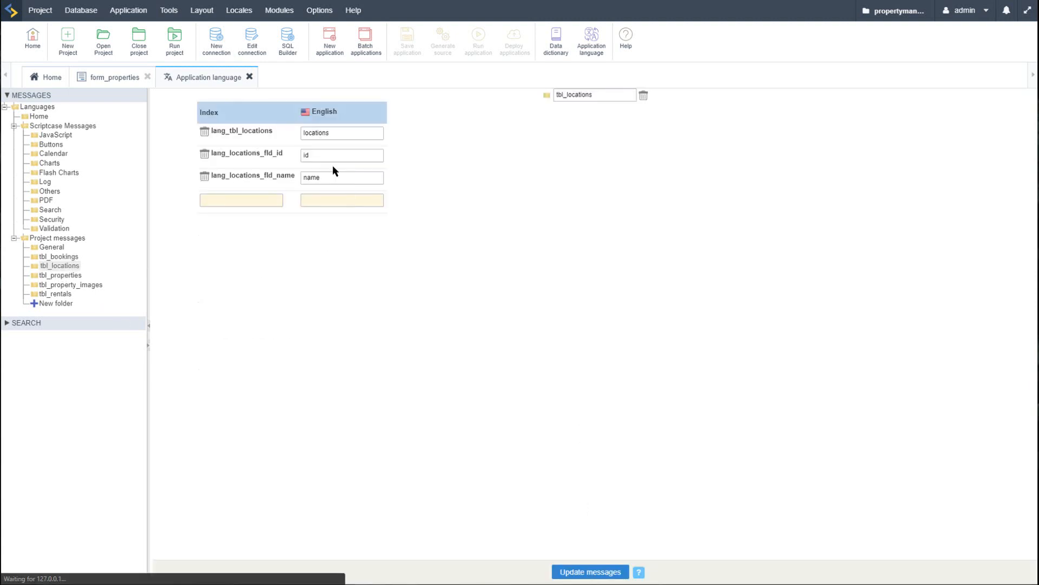
left_click(306, 132)
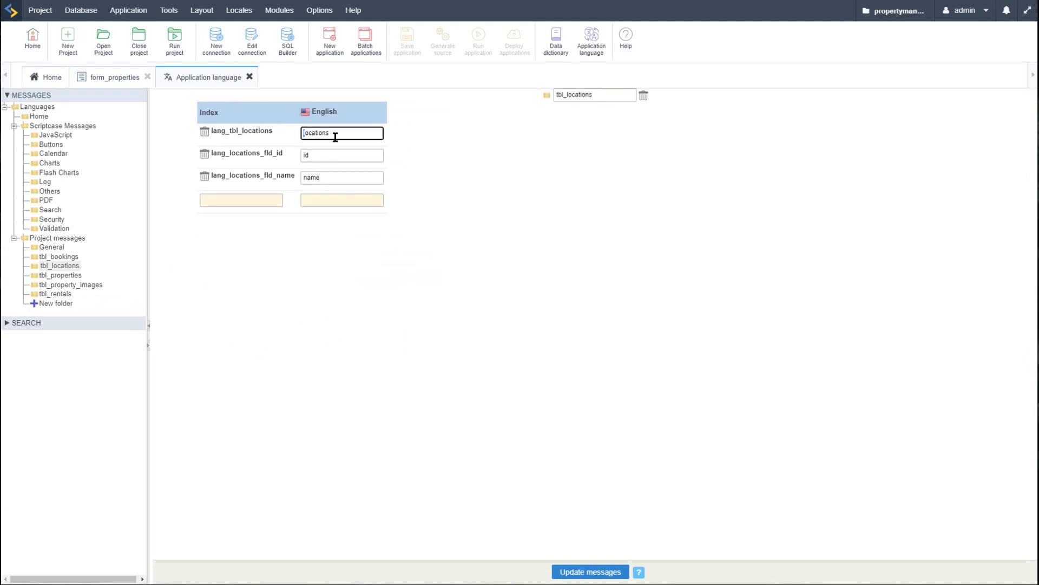
key("Delete")
type("L")
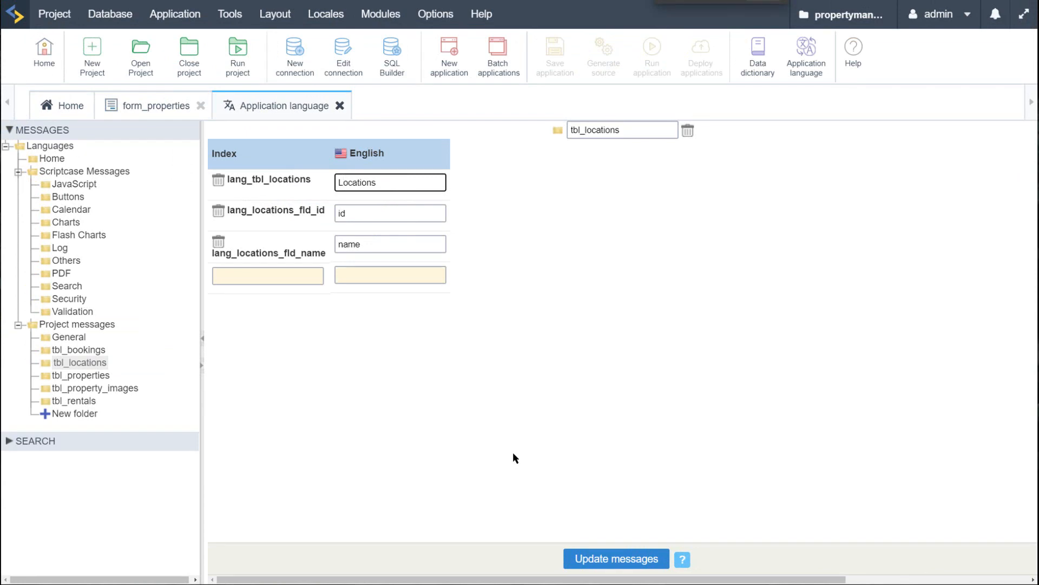
left_click(589, 557)
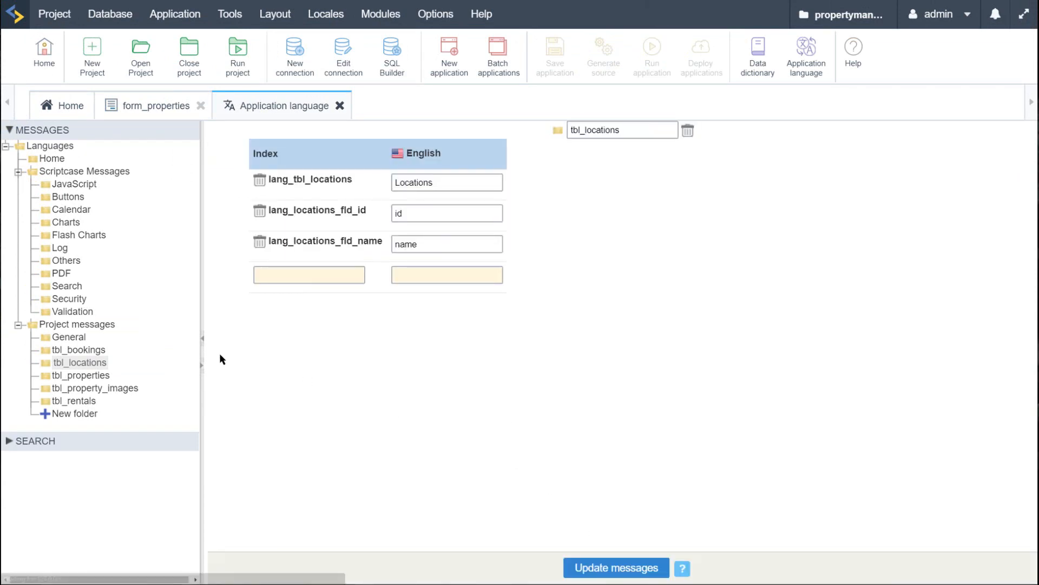
- Set the English texts of the locations id and name fields to ID and Name, and update the messages
left_click(413, 214)
double_click(413, 213)
type("ID")
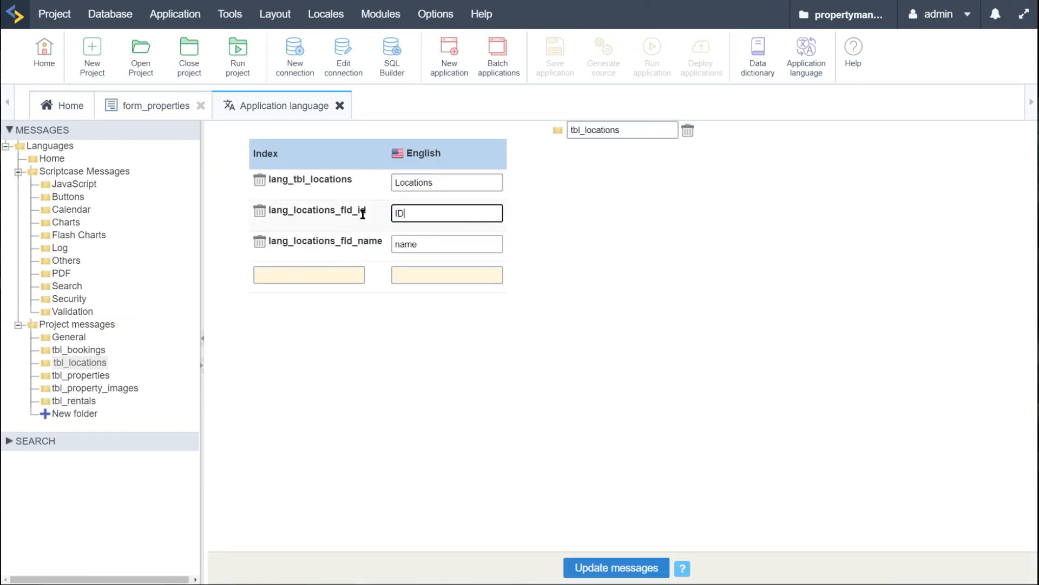
key("Tab")
key("shift+Right")
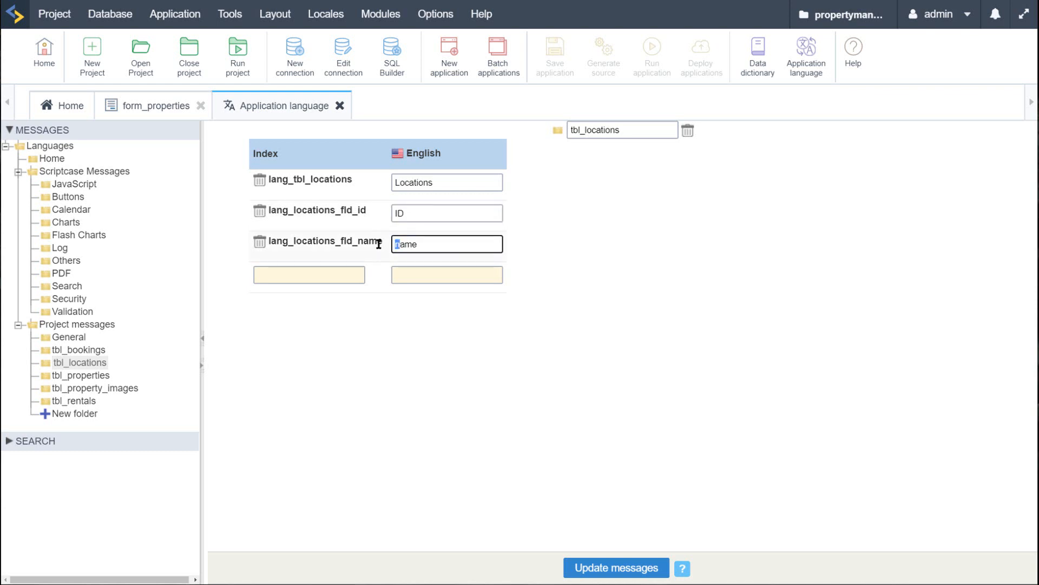
type("N")
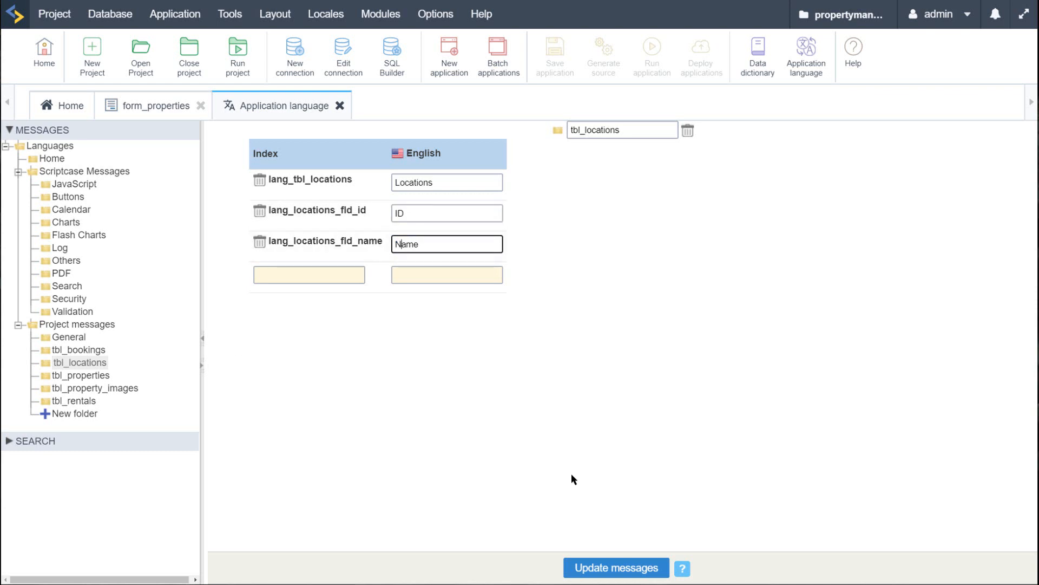
left_click(611, 566)
- Open the tbl_properties messages and set the English texts of the table and id field to Properties and ID
left_click(74, 380)
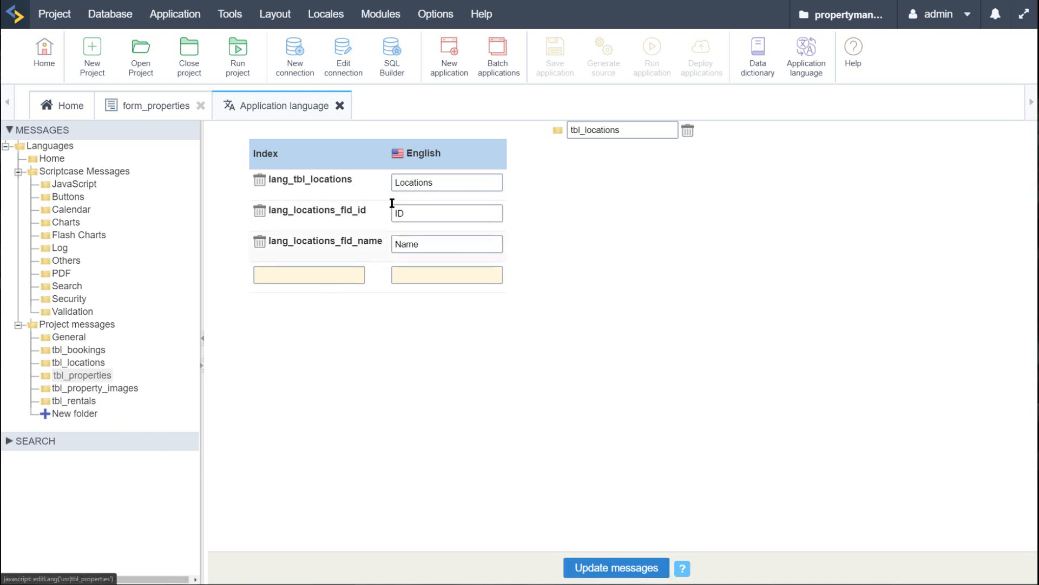
left_click(425, 182)
key("shift+Right")
type("P")
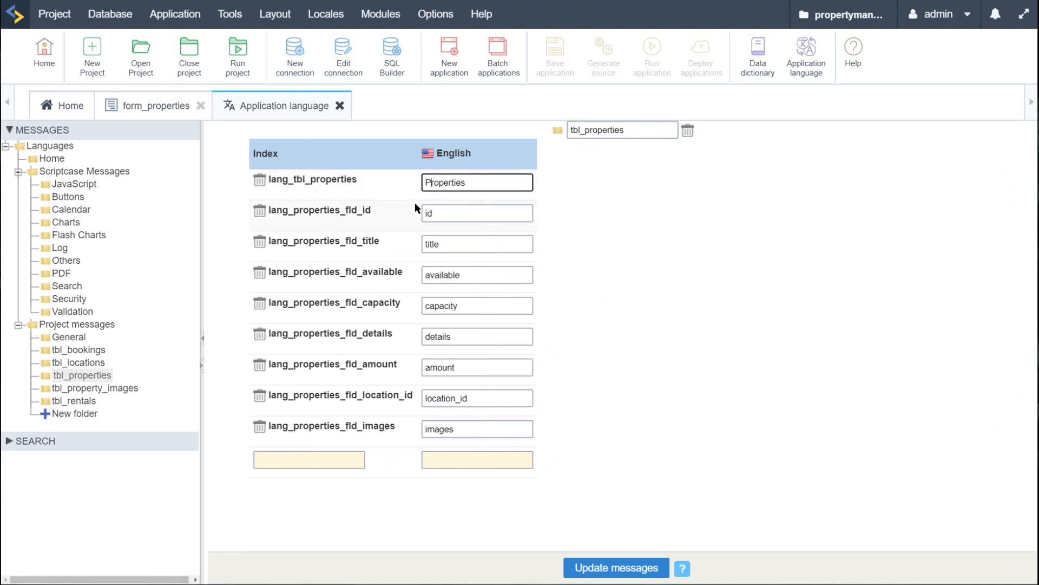
double_click(479, 211)
type("ID")
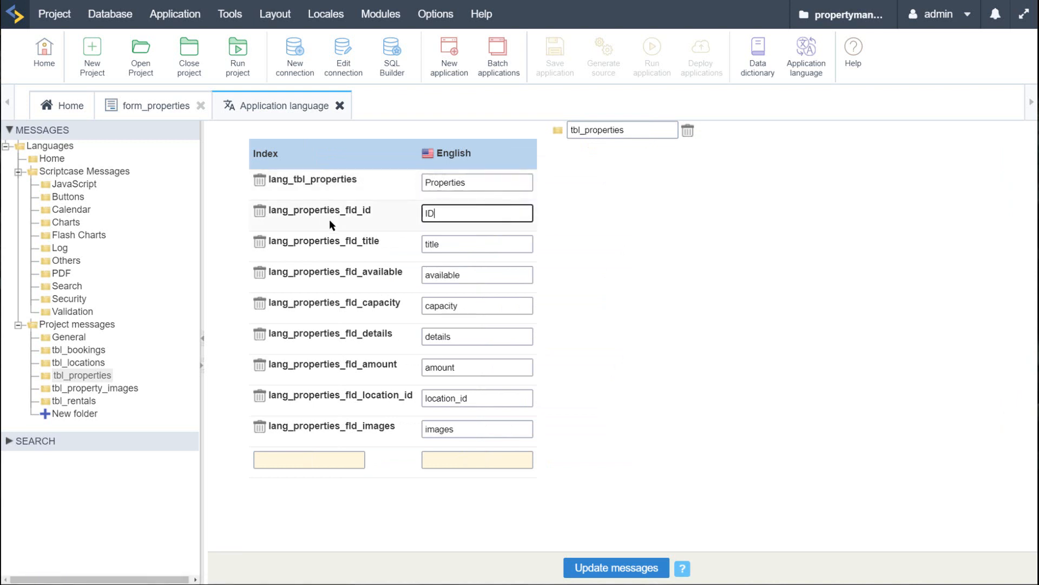
- Set the English texts of the properties title, available and capacity fields to Title, Available and Capacity
left_click(426, 245)
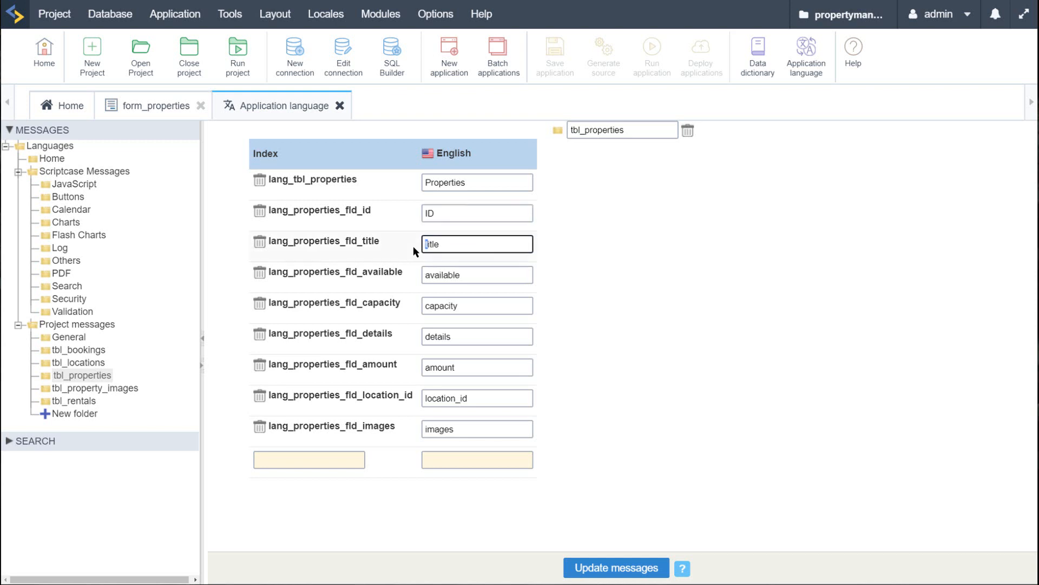
key("shift+Right")
type("T")
left_click(426, 275)
key("shift+Right")
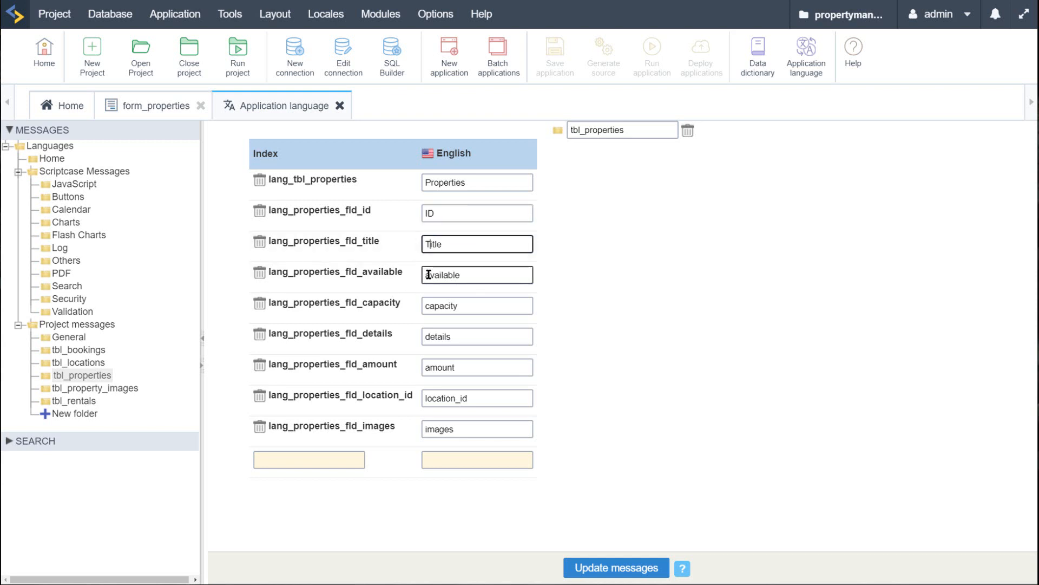
type("A")
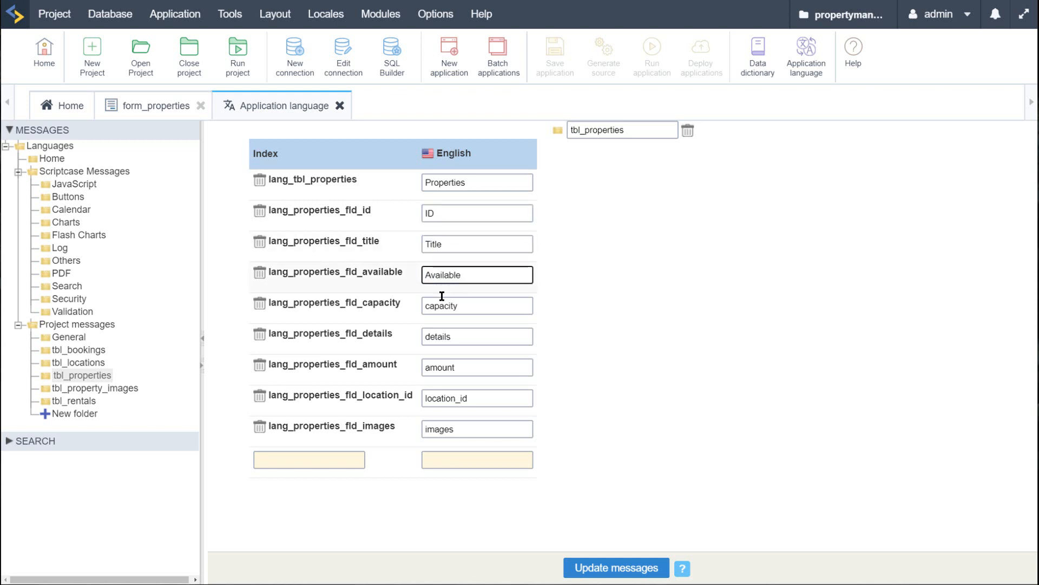
left_click(425, 306)
key("Delete")
type("C")
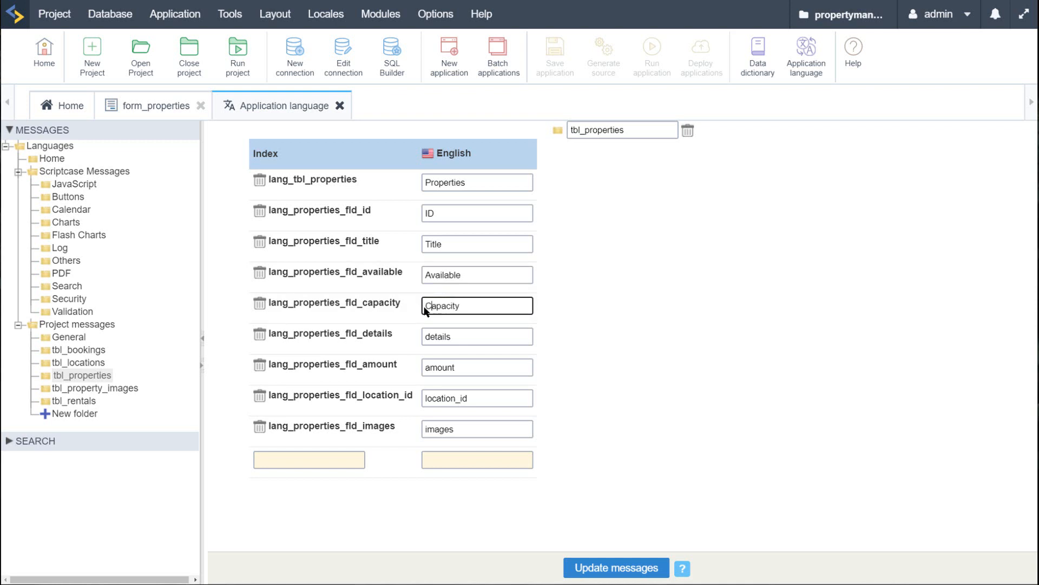
- Set the English texts of the properties details and amount fields to Details and Amount
left_click(426, 336)
key("shift+Right")
type("D")
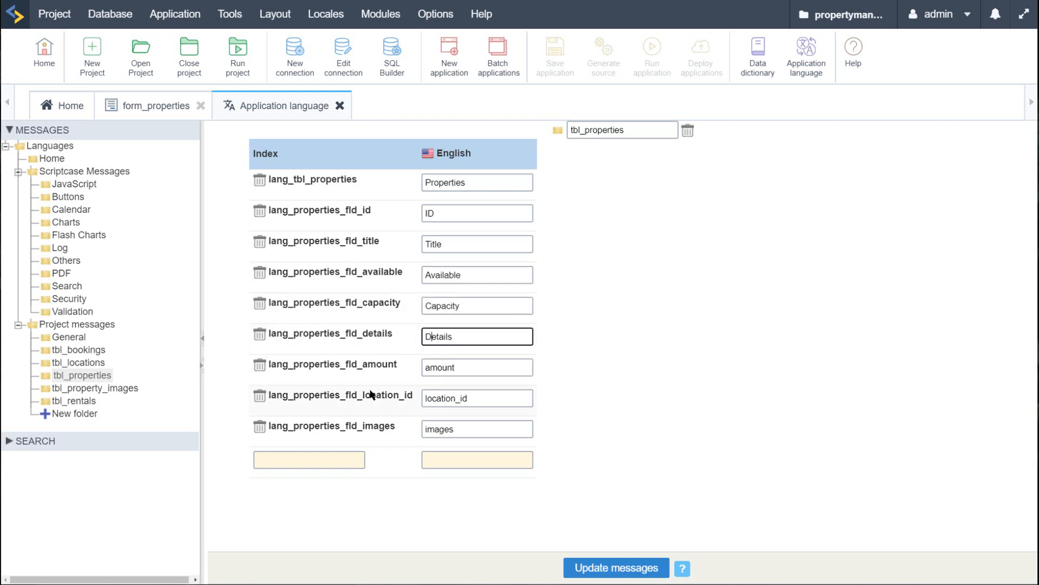
left_click(428, 374)
key("shift+Right")
type("A")
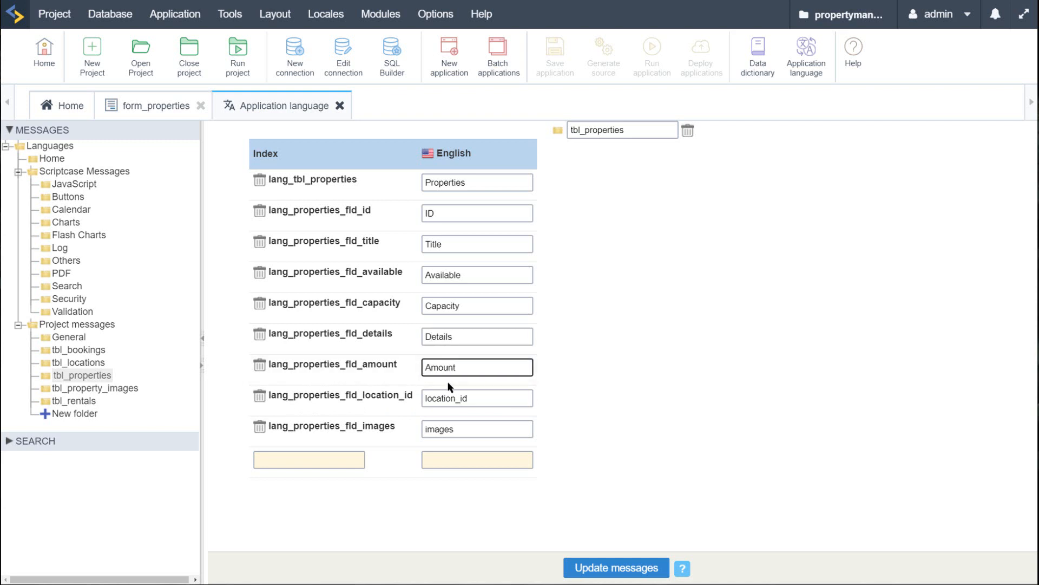
- Set the English texts of the properties location_id and images fields to Location and Images, and update the messages
left_click(447, 398)
key("ctrl+a")
type("Loca")
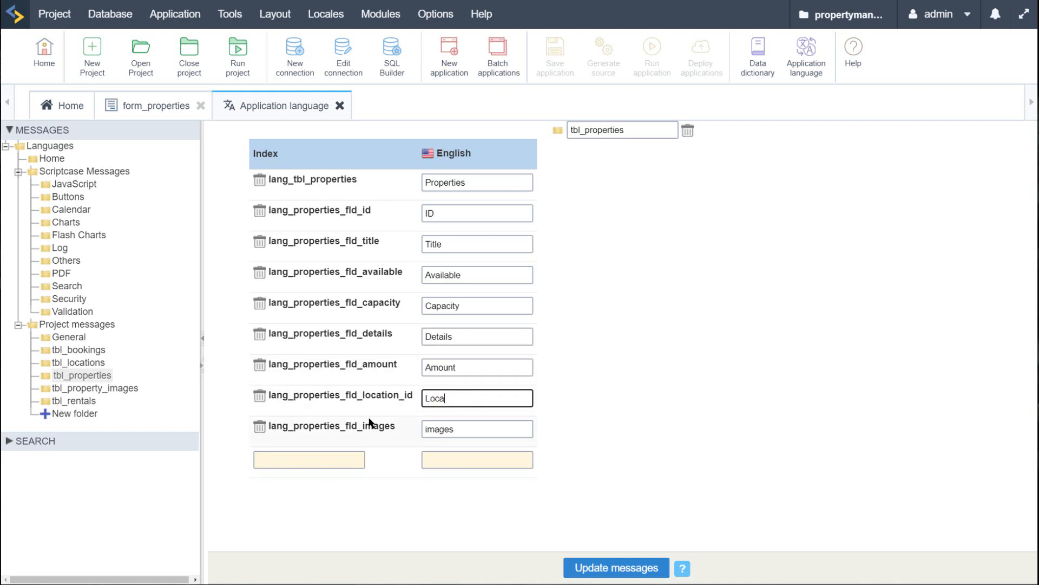
type("tion")
key("Tab")
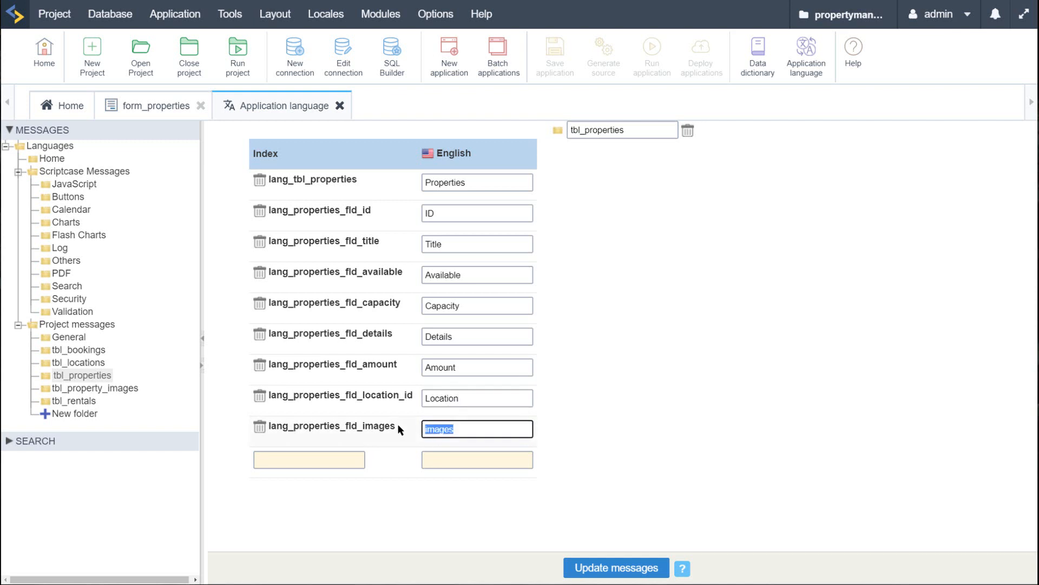
type("Images")
left_click(629, 571)
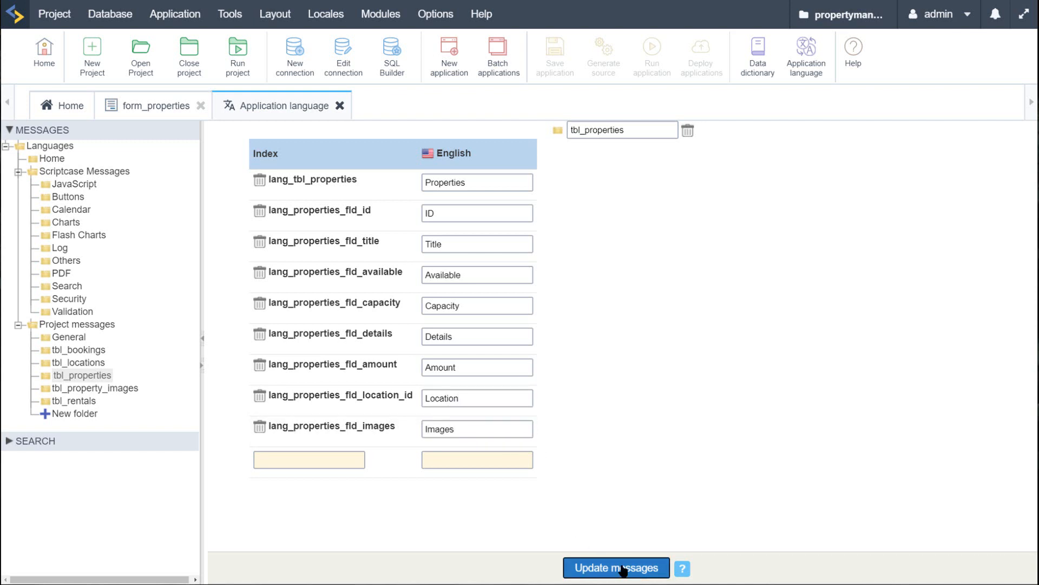
- Open the tbl_property_images messages and set the English texts of the table and id field to Property Images and ID
left_click(78, 390)
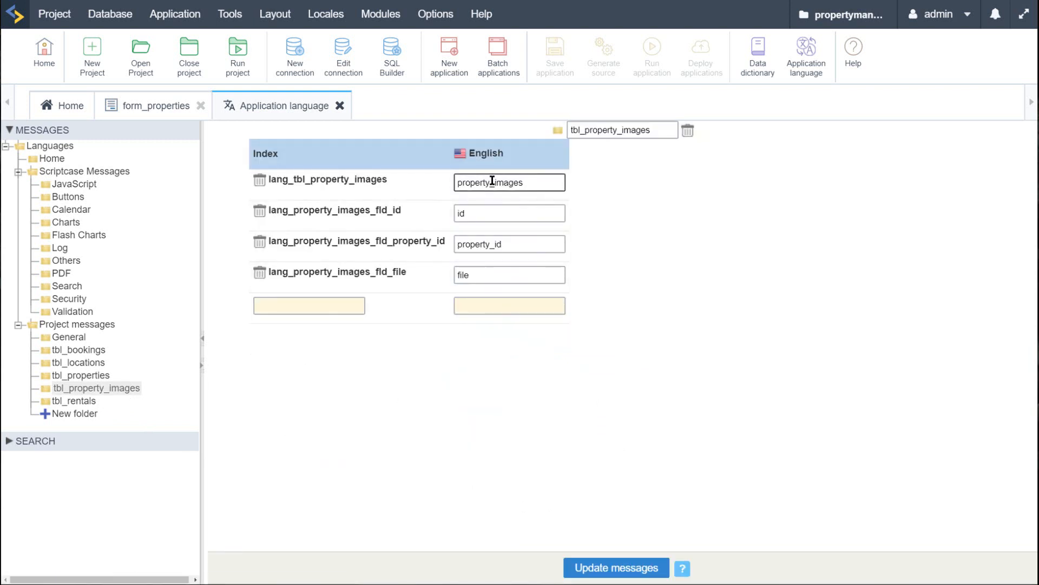
left_click_drag(540, 181, 412, 182)
type("Pro")
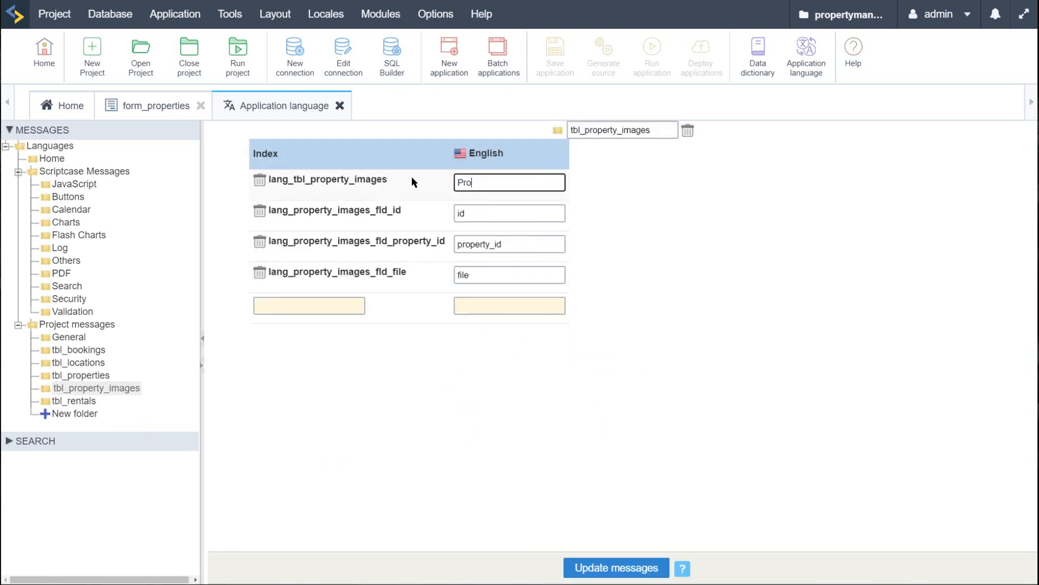
type("perty Images")
key("Tab")
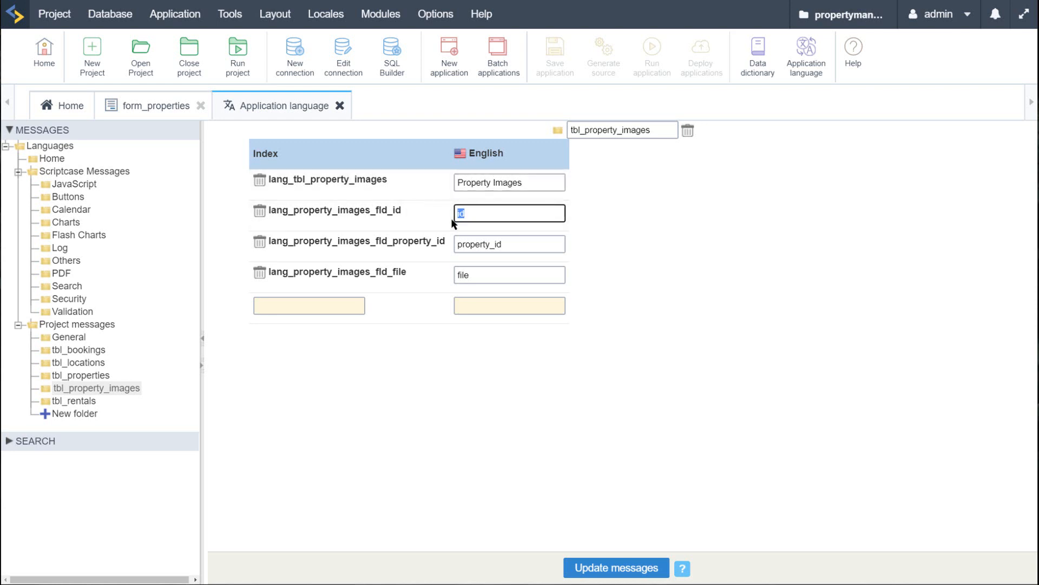
type("ID")
key("Tab")
- Set the English texts of the property images' property_id and file fields to Property and File Name, and update the messages
double_click(515, 244)
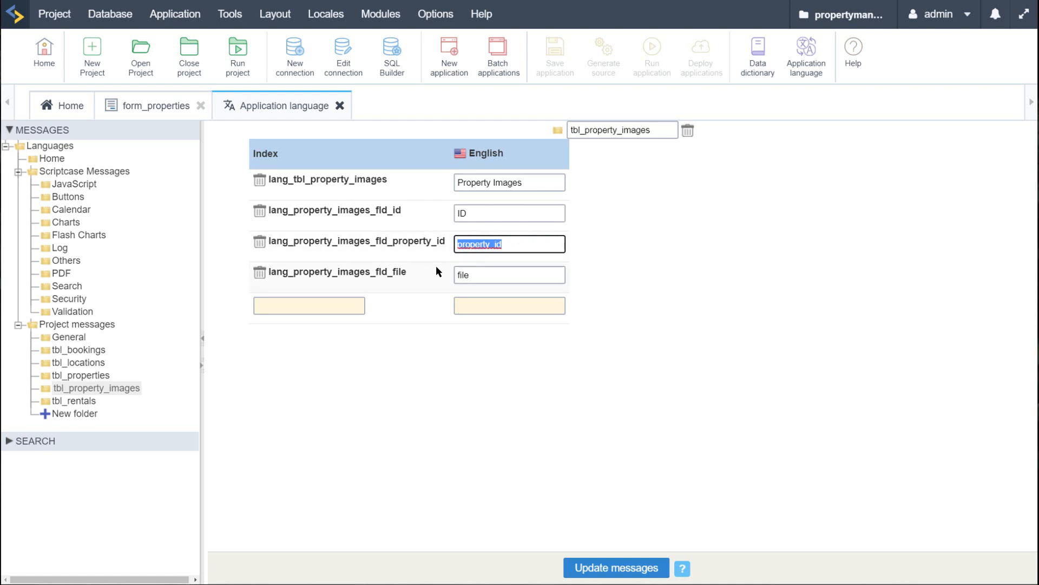
type("Property")
key("BackSpace")
type("y")
double_click(458, 275)
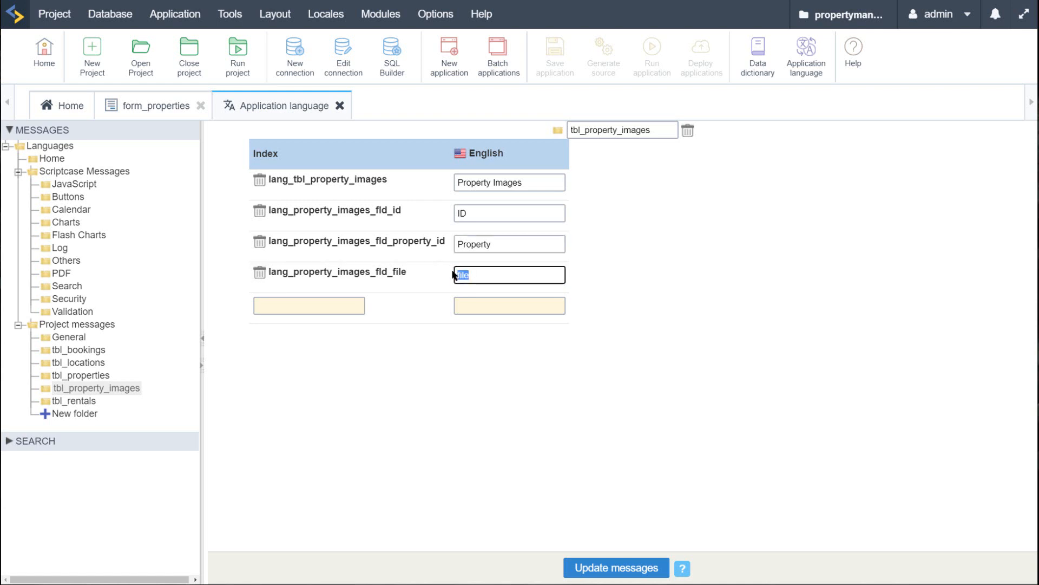
type("File Name")
left_click(519, 417)
left_click(615, 566)
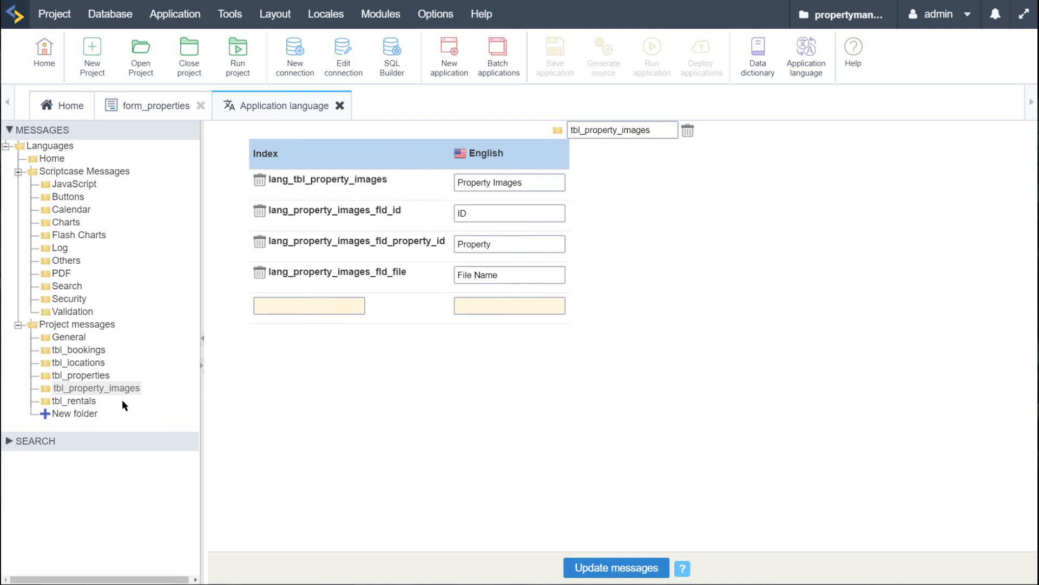
- Open the tbl_rentals messages and set the English texts of the table, id and property_id fields to Rentals, ID and Property
left_click(83, 401)
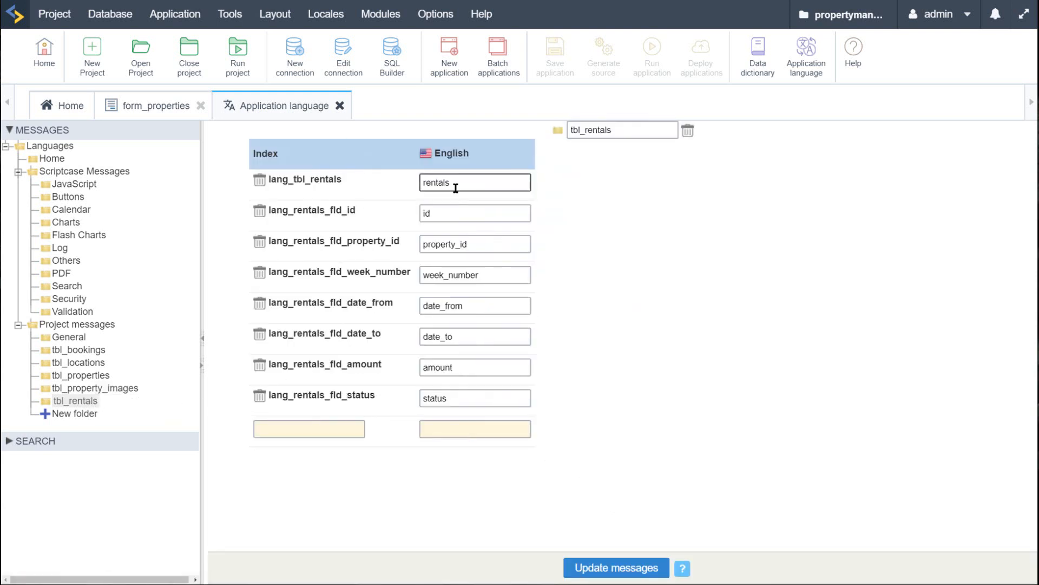
double_click(439, 182)
type("Rentals")
double_click(447, 219)
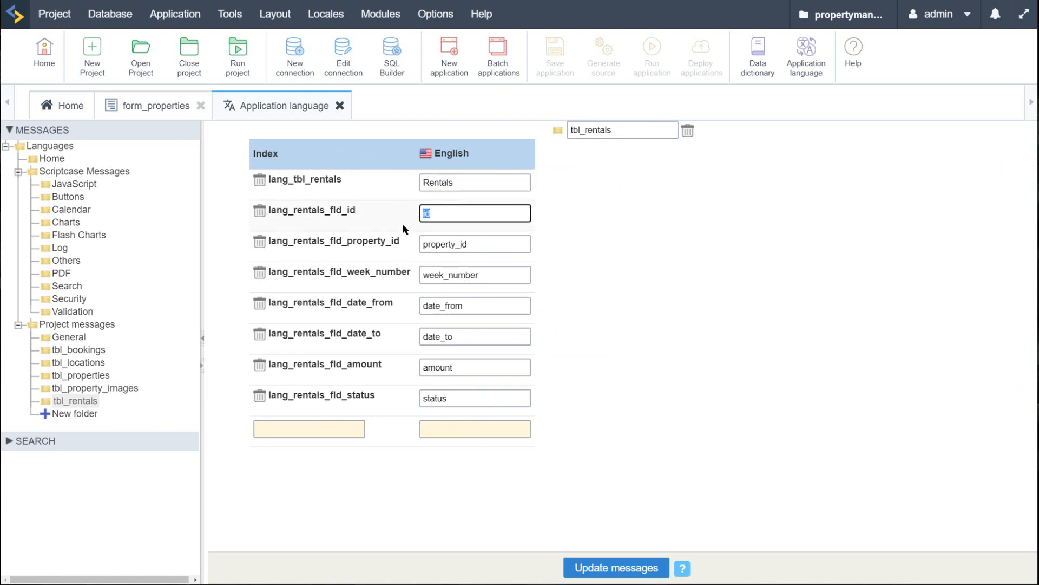
double_click(476, 244)
type("Property")
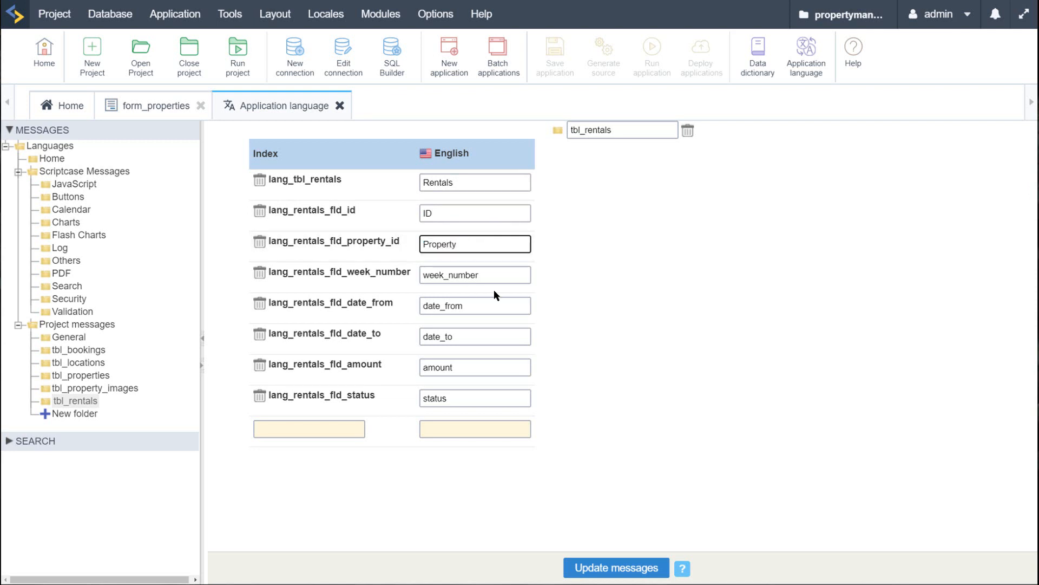
- Set the English texts of the rentals week_number, date_from and date_to fields to Week, From and To
left_click_drag(490, 275, 403, 275)
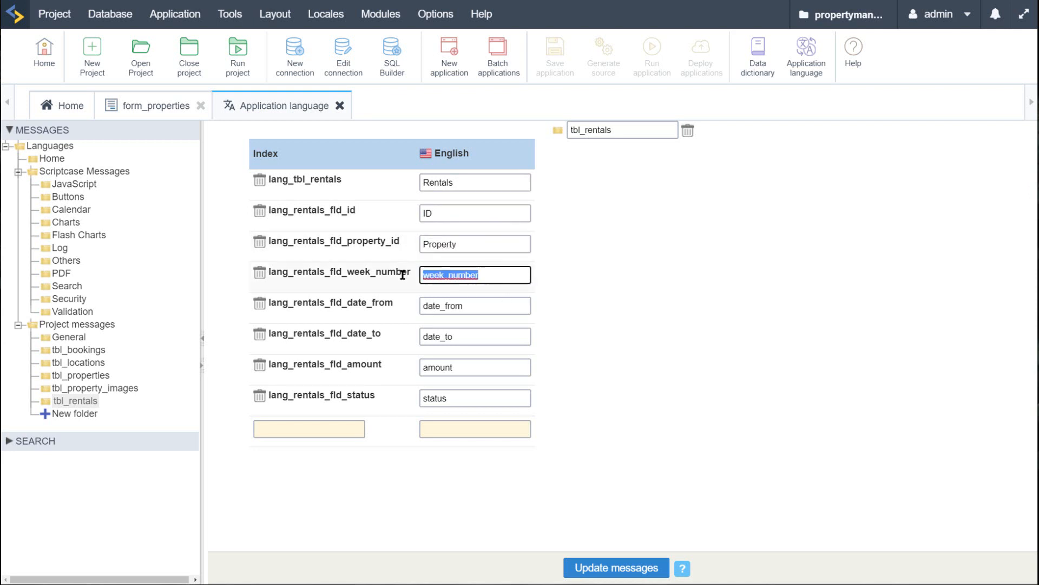
type("Week")
left_click_drag(503, 306, 382, 310)
type("From")
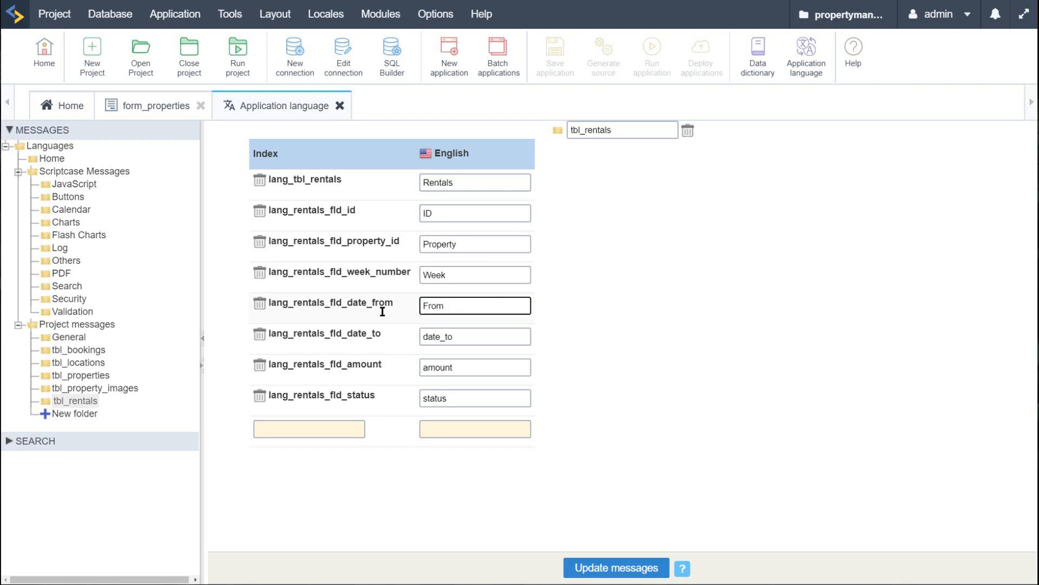
left_click_drag(472, 336, 372, 334)
type("To")
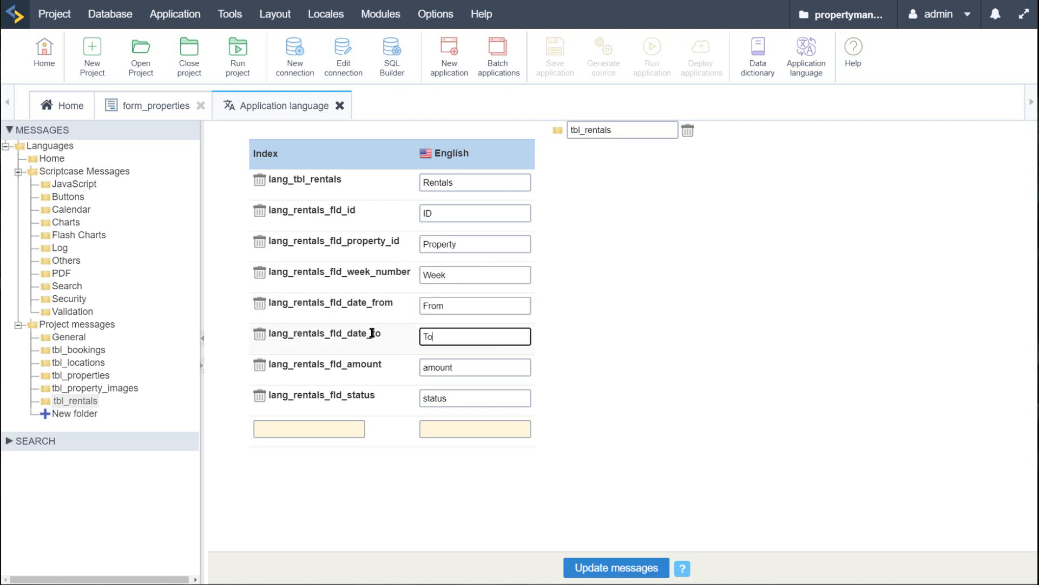
- Set the English texts of the rentals amount and status fields to Amount and Status, and update the messages
left_click_drag(517, 366, 406, 366)
type("Amou")
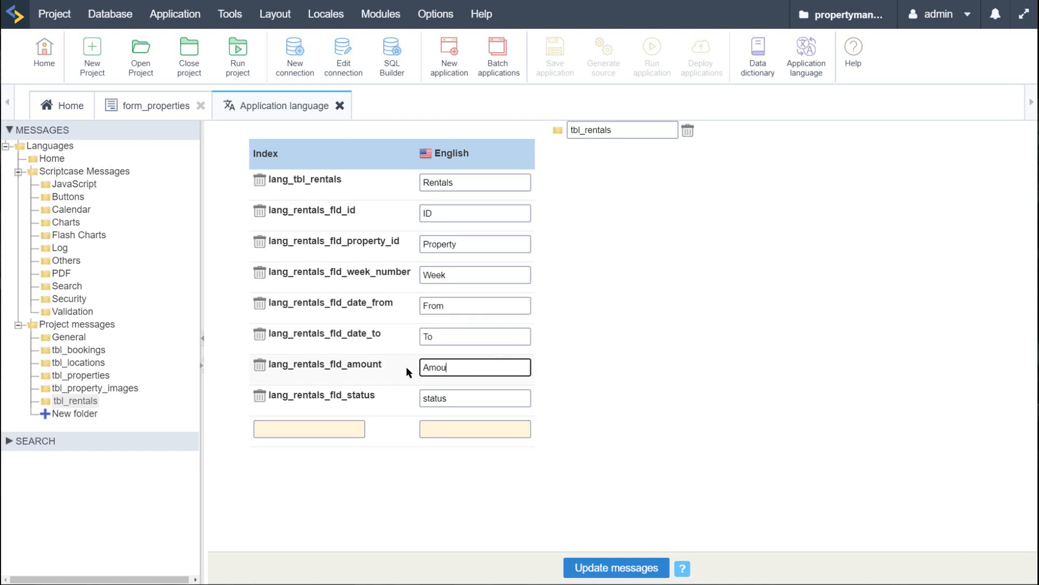
type("nt")
left_click_drag(460, 397, 404, 398)
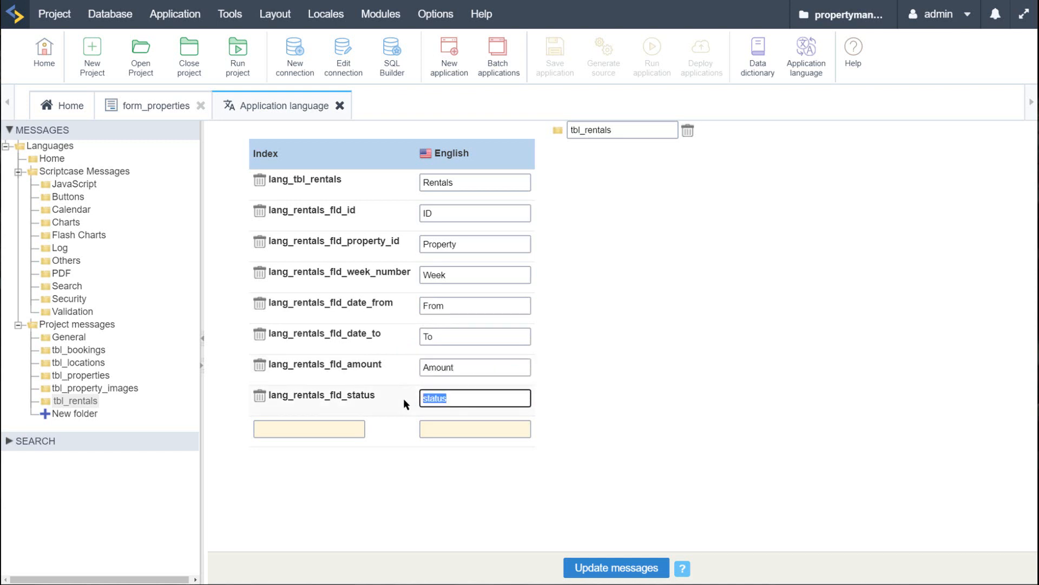
type("Status")
left_click(623, 567)
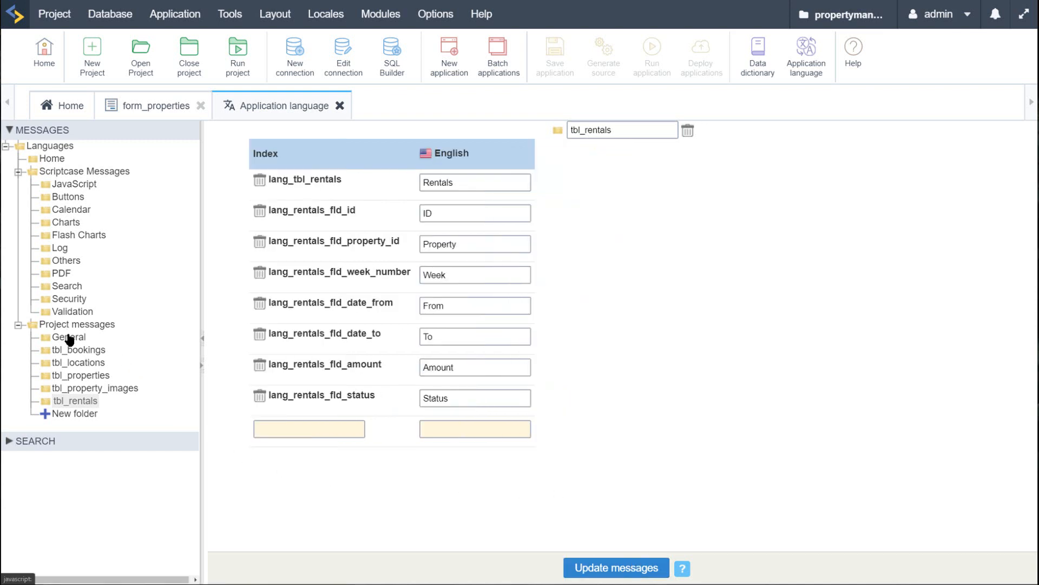
- Review the tbl_bookings messages and run form_properties to check its title and field labels
left_click(99, 352)
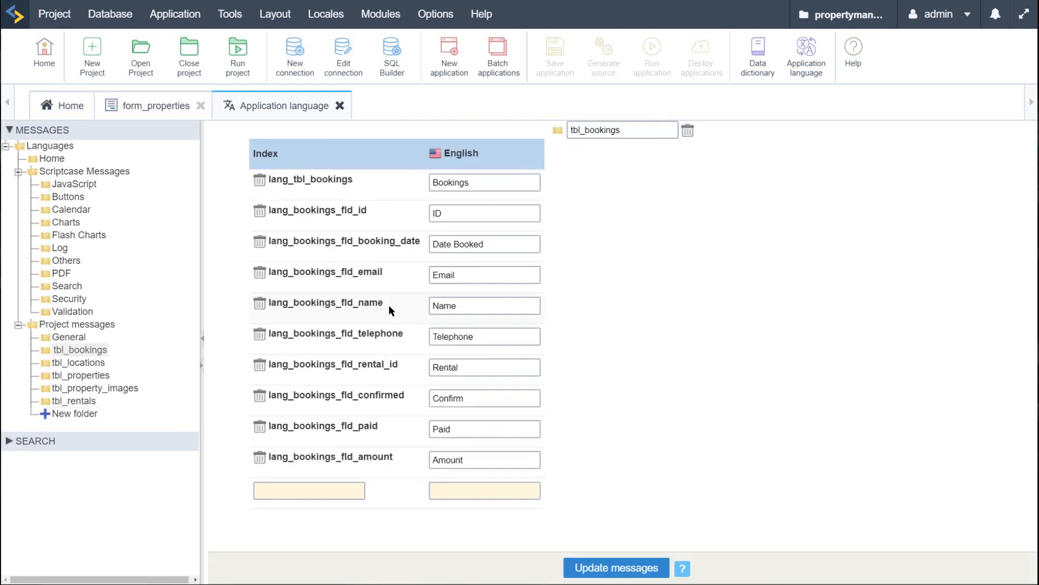
left_click(141, 106)
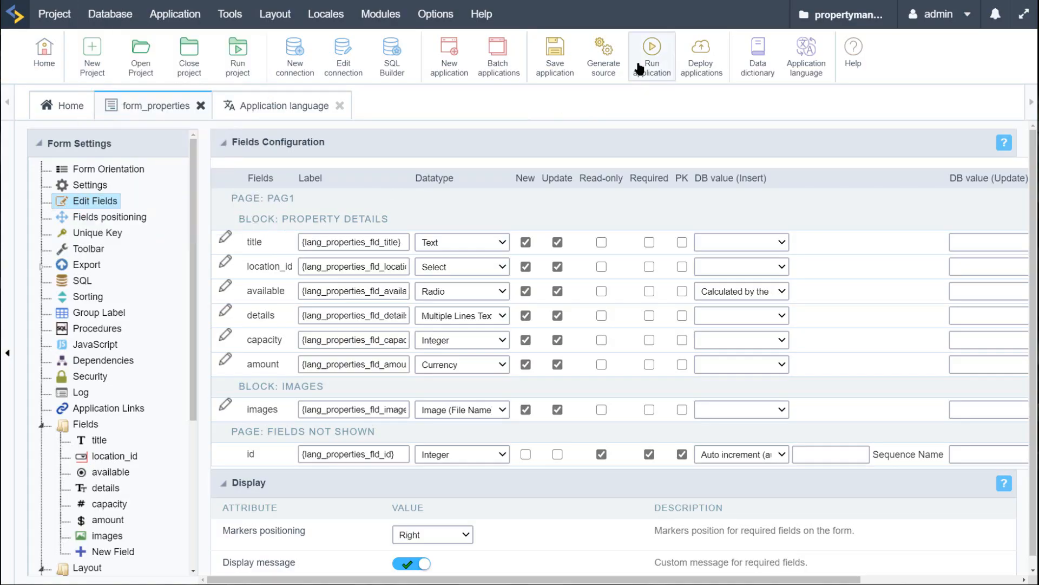
left_click(657, 51)
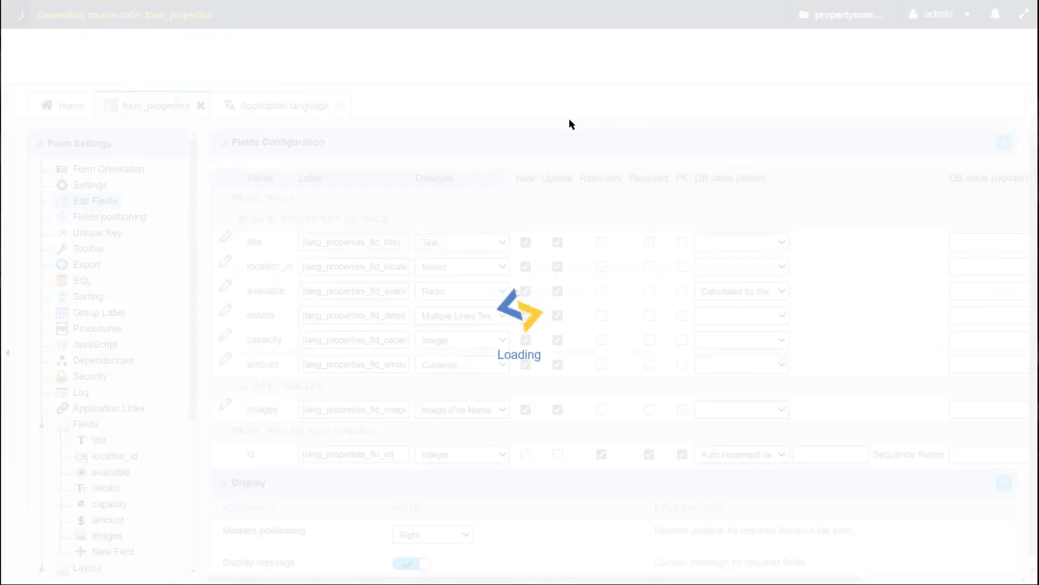
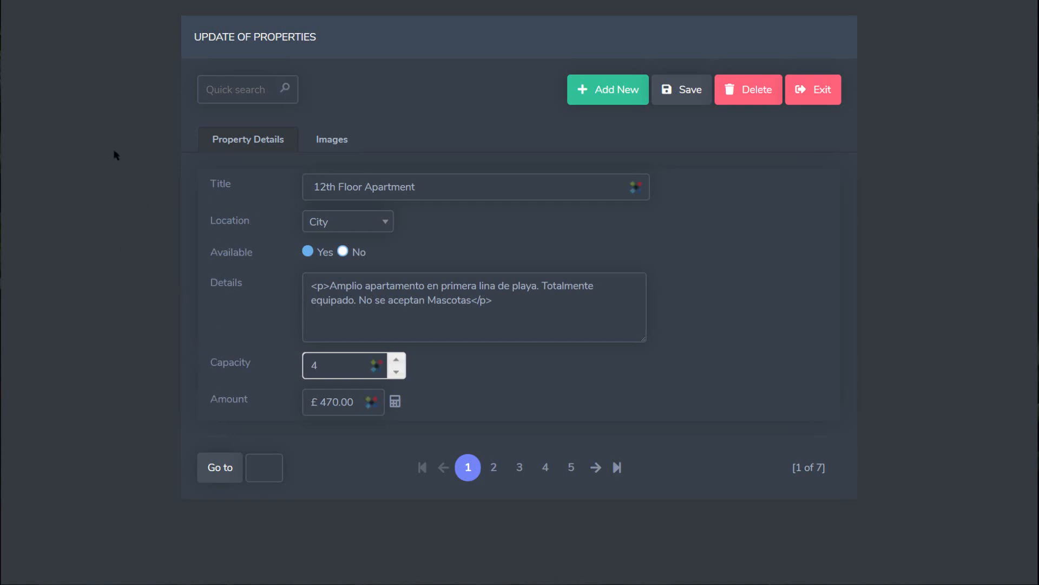
left_click_drag(201, 38, 309, 38)
key("alt+Tab")
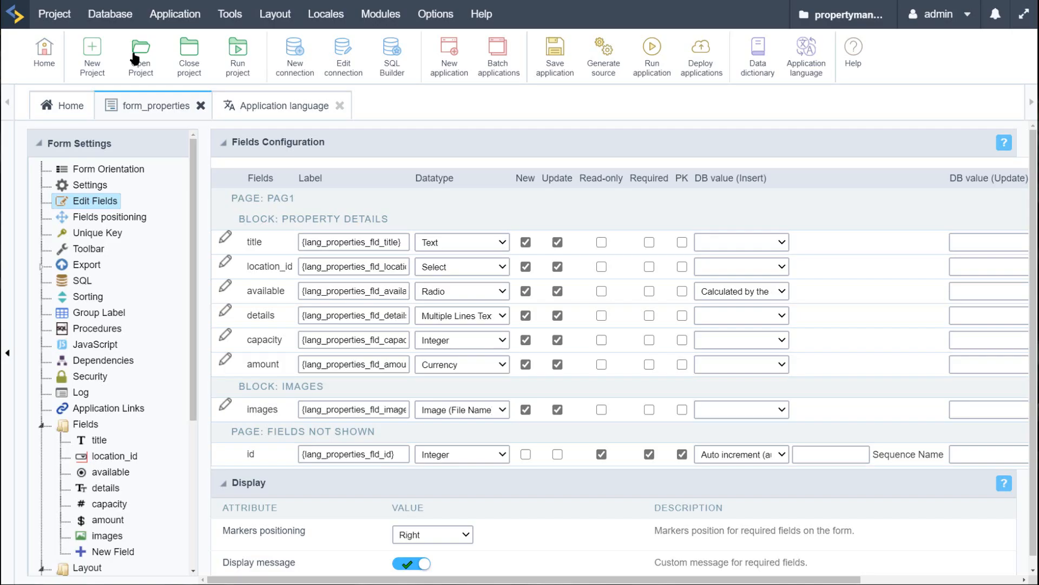
left_click(279, 108)
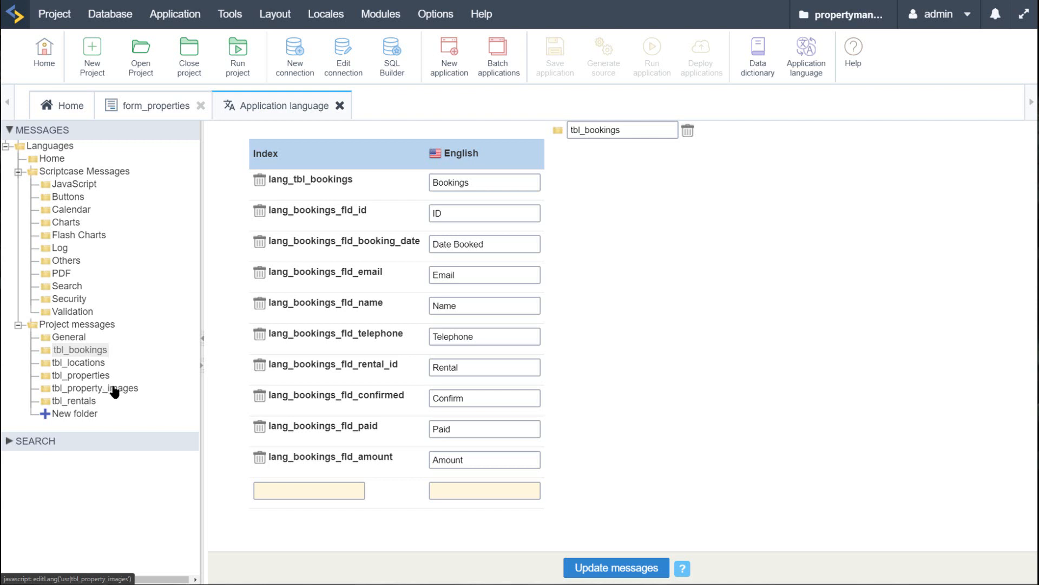
left_click(156, 106)
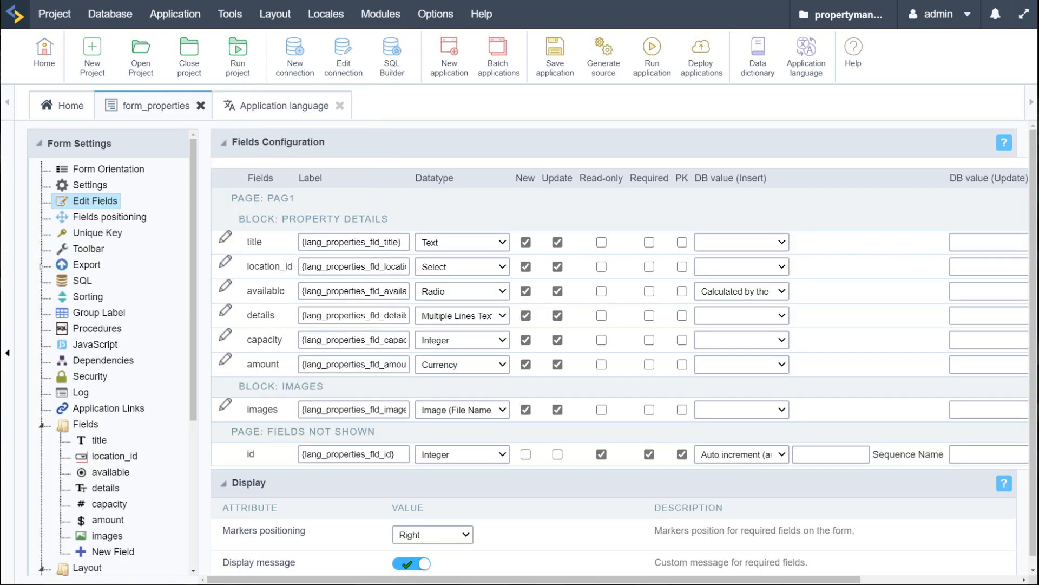
- Open the block settings of form_properties and set the label of block1 to {lang_title_images}
scroll(135, 422, "down", 3)
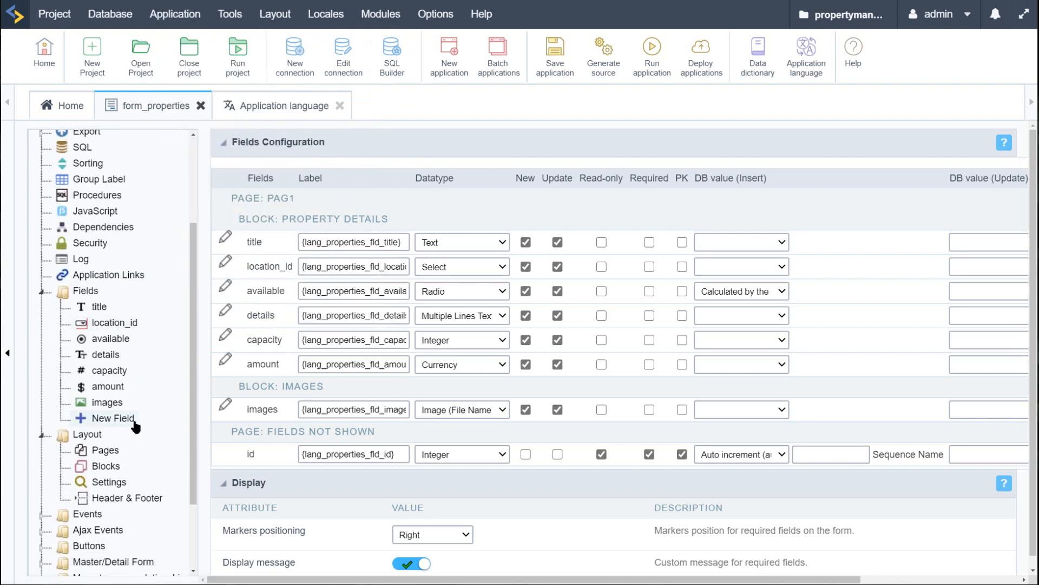
left_click(103, 466)
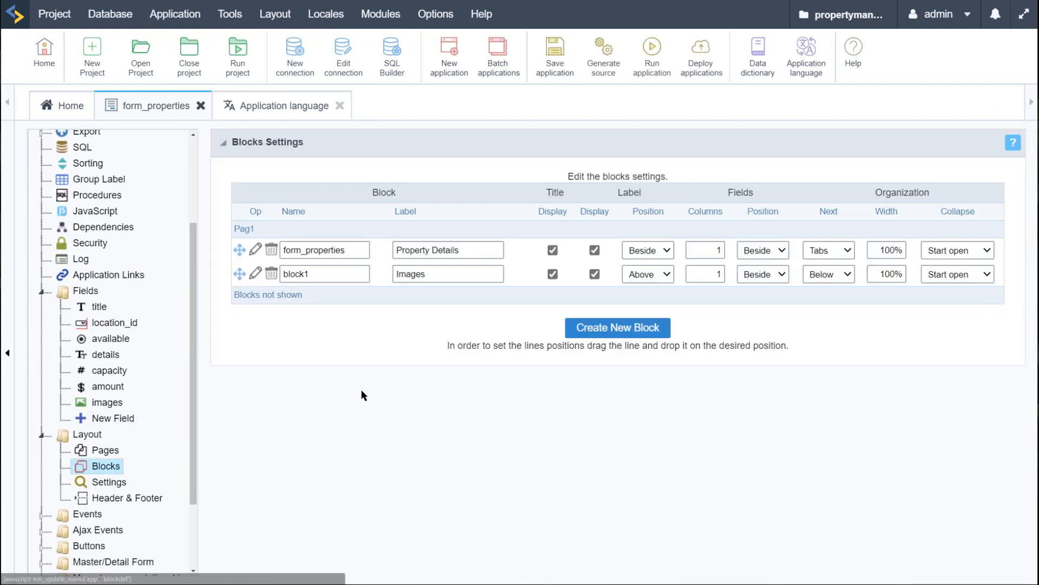
left_click(477, 254)
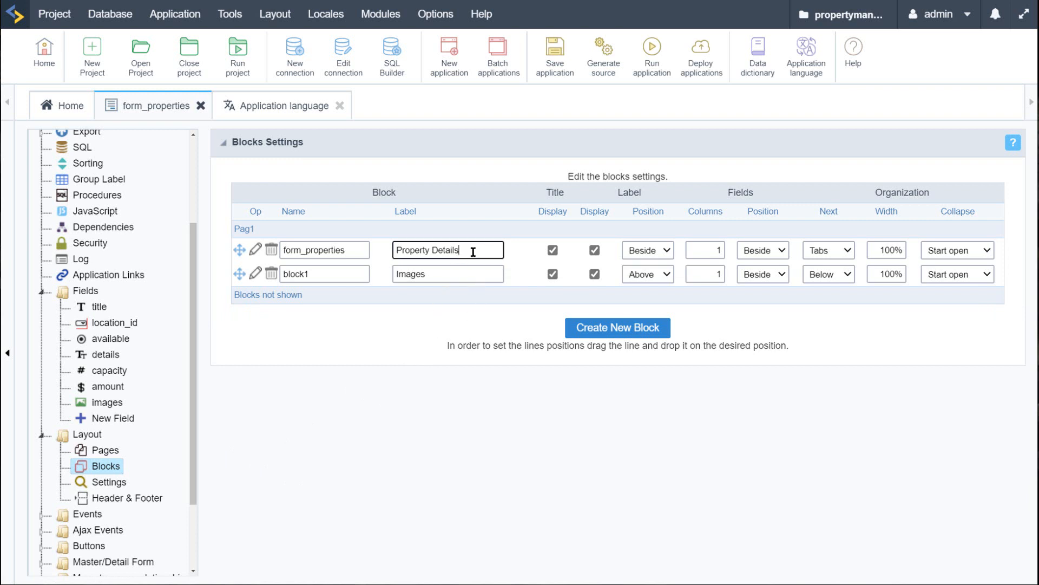
left_click(437, 278)
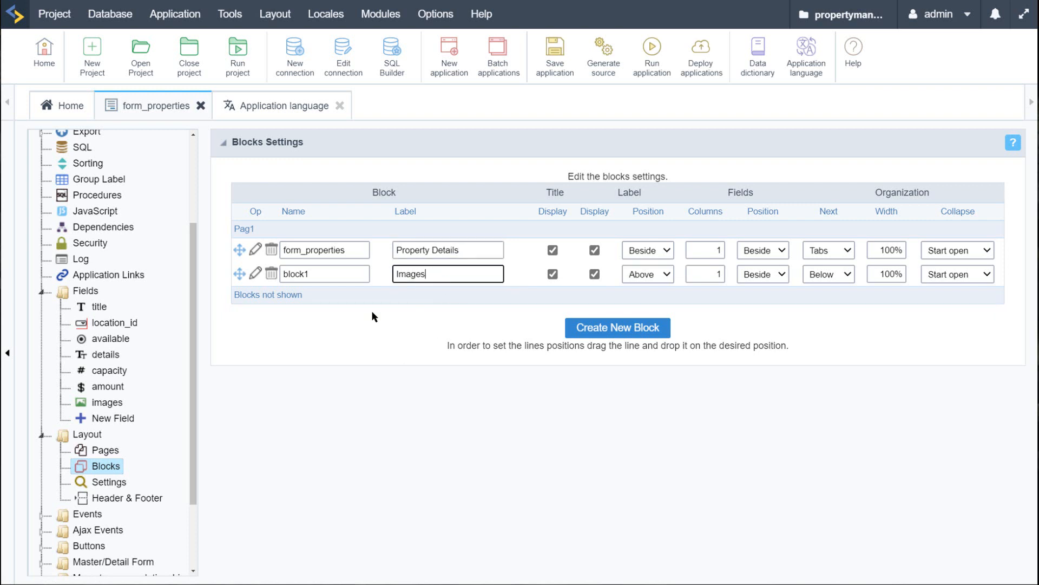
double_click(420, 274)
type("{")
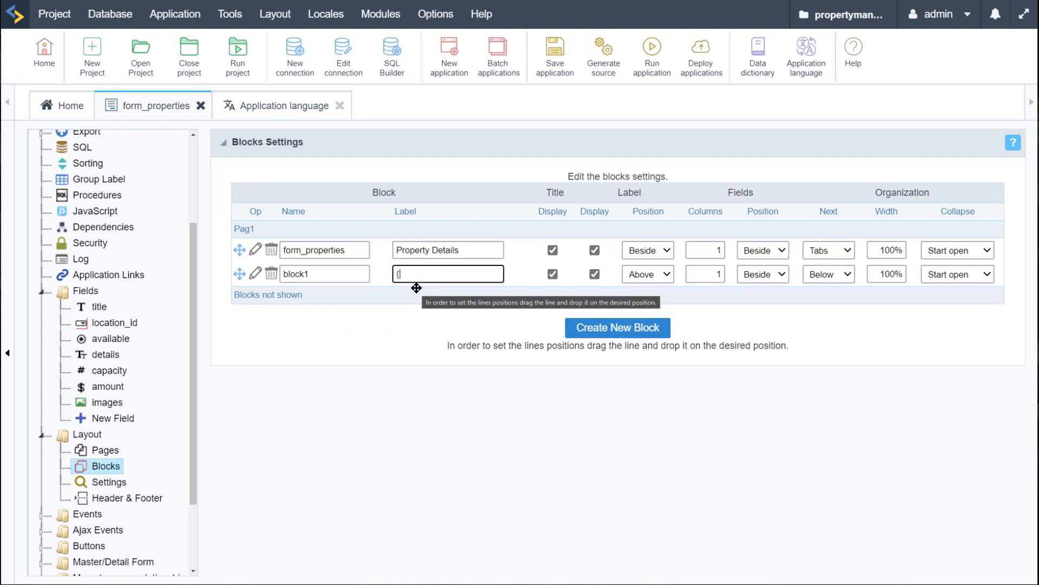
type("lang")
type("_image")
key("Left")
key("Left")
type("b")
key("BackSpace")
type("title_")
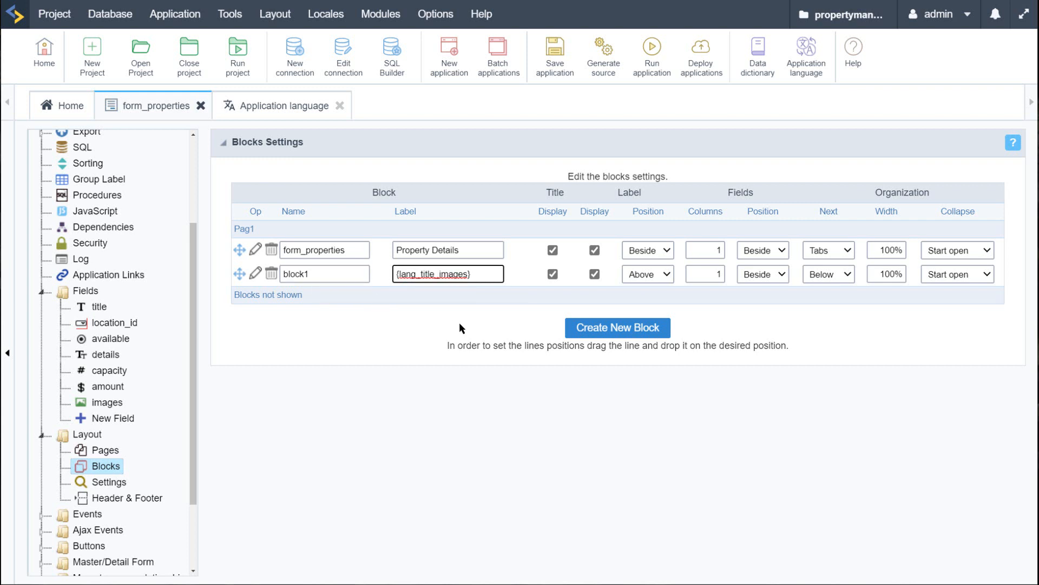
- Add a folder named block_titles to the project messages in the application language
double_click(428, 274)
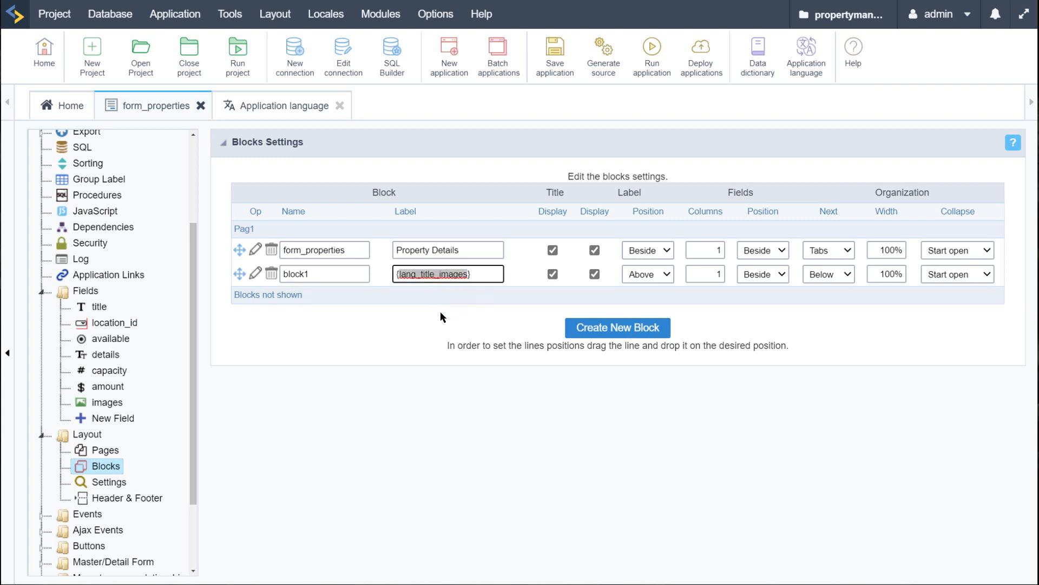
left_click(262, 105)
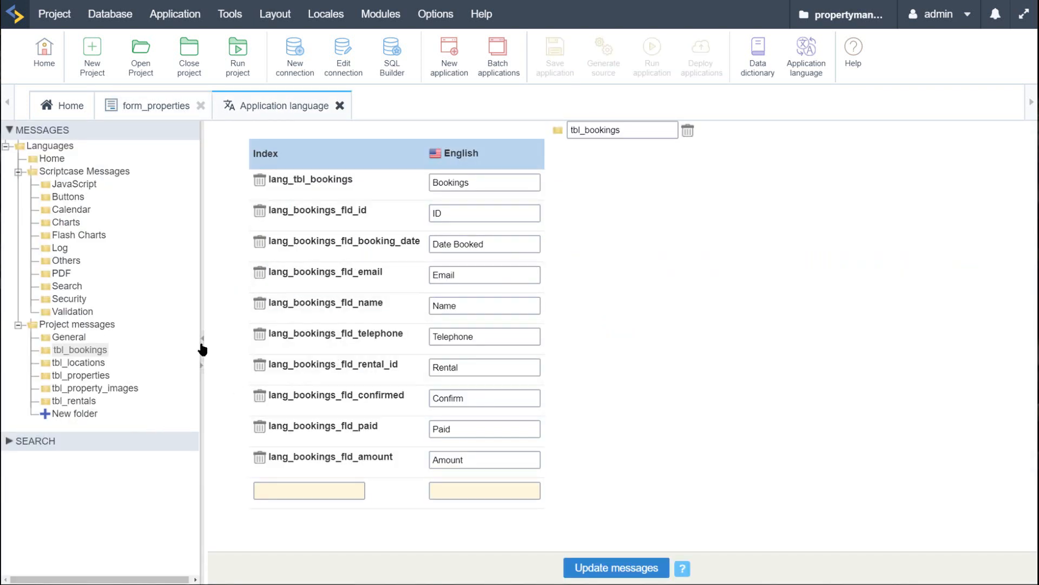
left_click(57, 338)
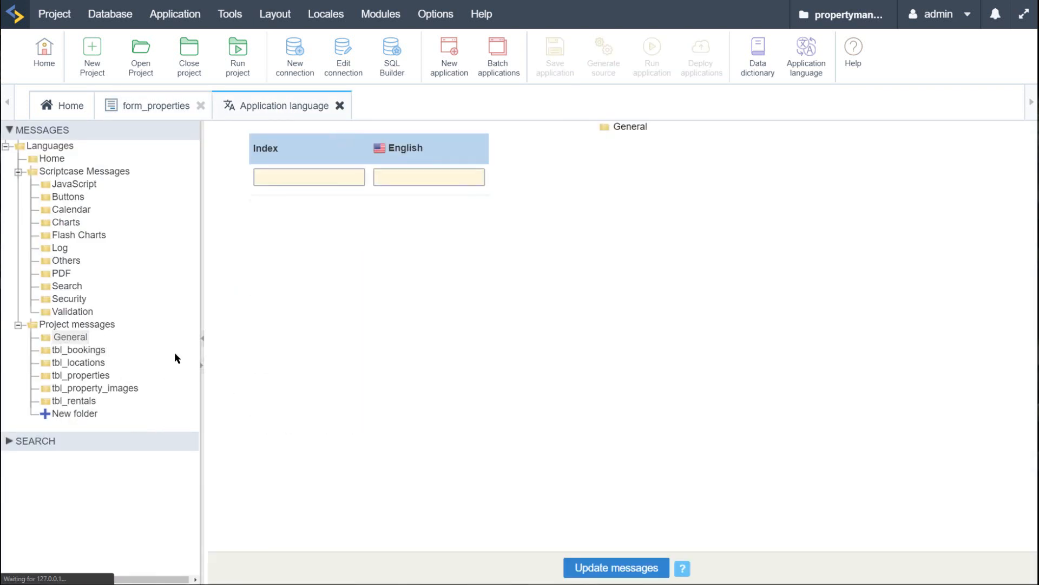
left_click(81, 415)
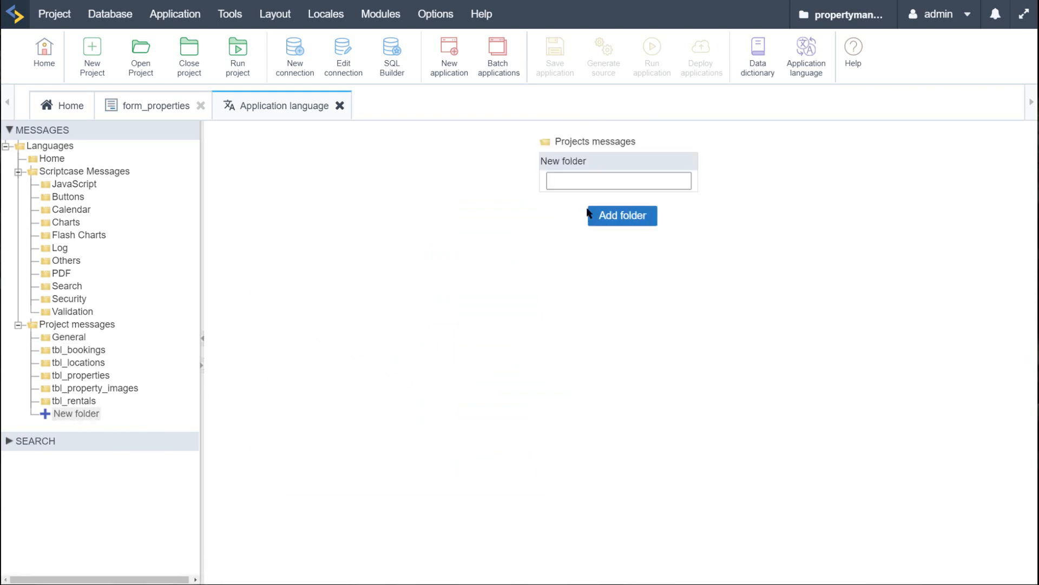
left_click(552, 181)
type("blok")
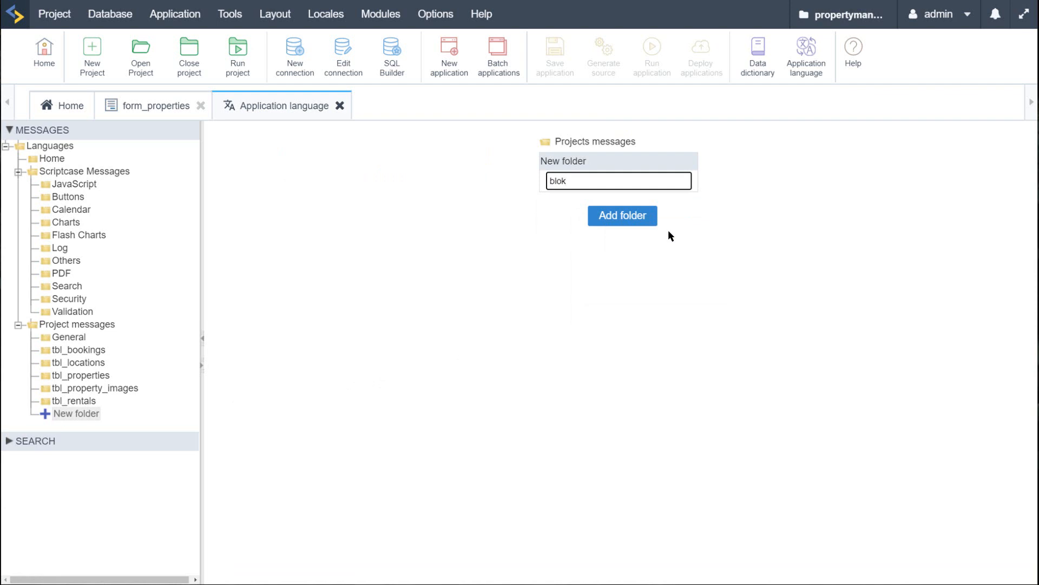
key("BackSpace")
type("ck_titles")
left_click(624, 220)
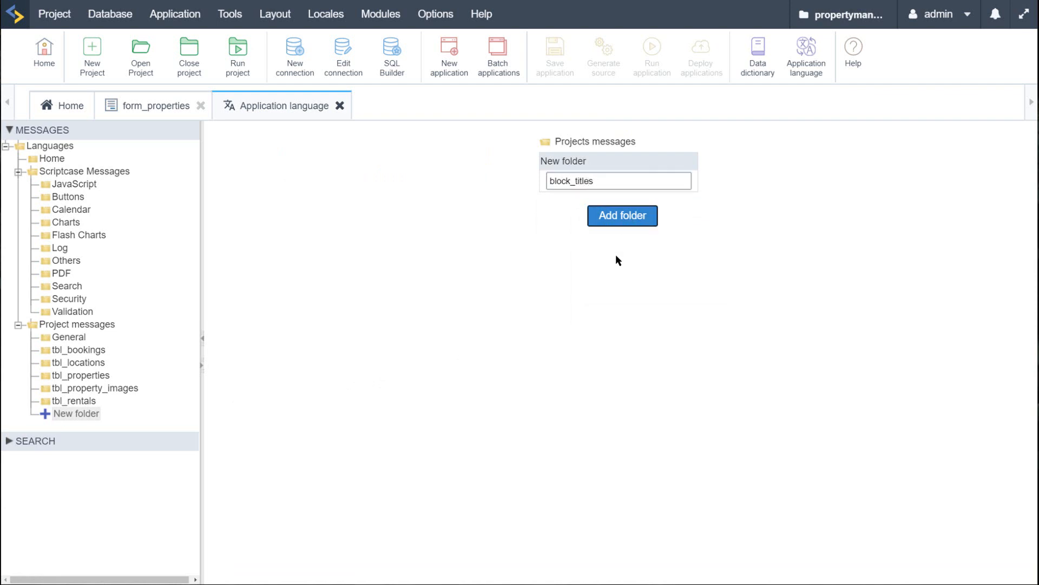
- Add the message lang_title_images with the English text Images to block_titles, and update the messages
left_click(288, 179)
left_click(322, 235)
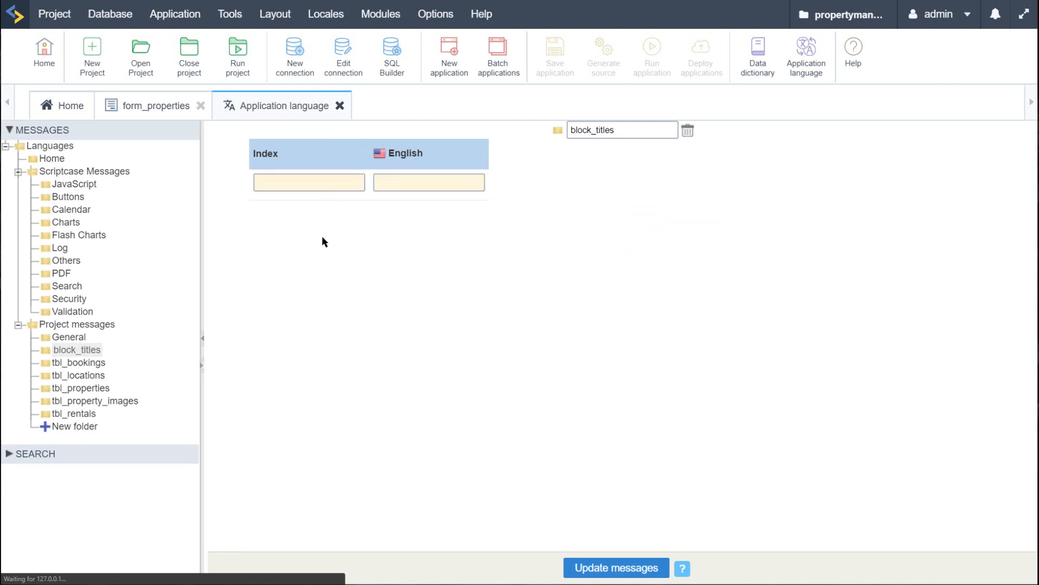
left_click(319, 186)
key("ctrl+v")
key("ctrl+z")
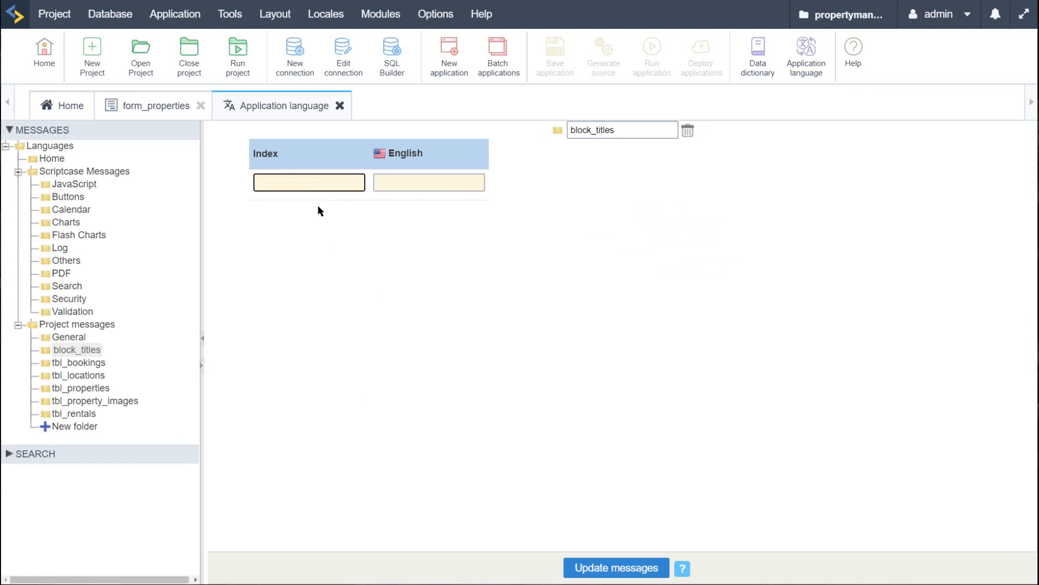
type("lang_title_images")
left_click(391, 187)
type("lmages")
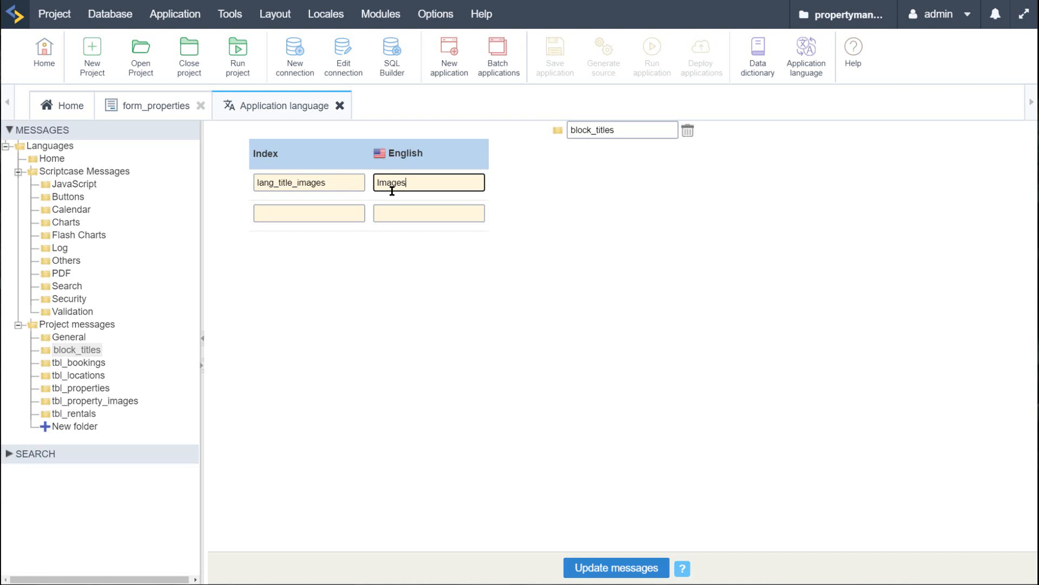
left_click(462, 290)
left_click(610, 561)
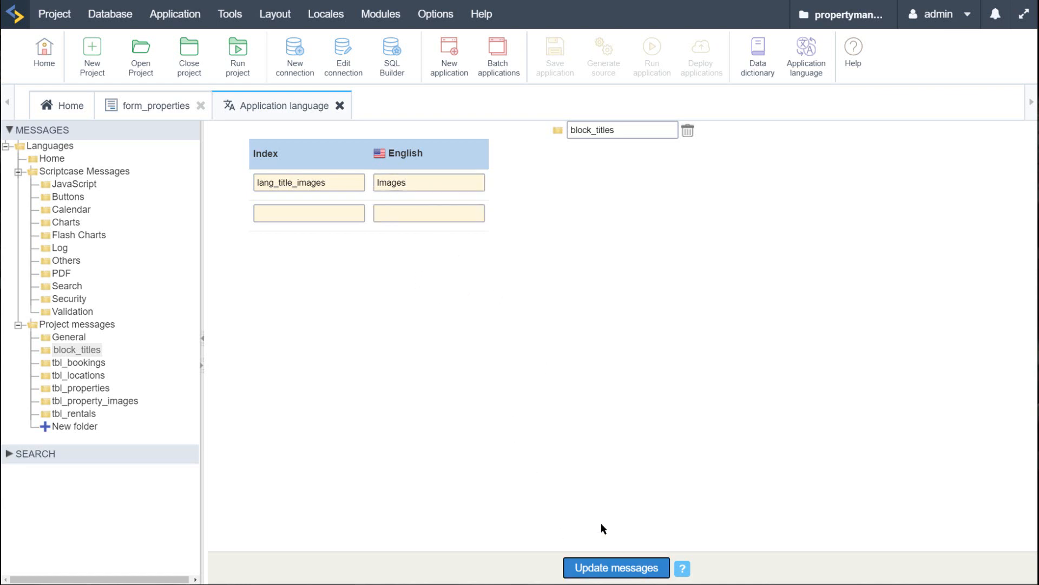
- Try to copy the form_properties block's label into the English text of a new block_titles message
left_click(153, 110)
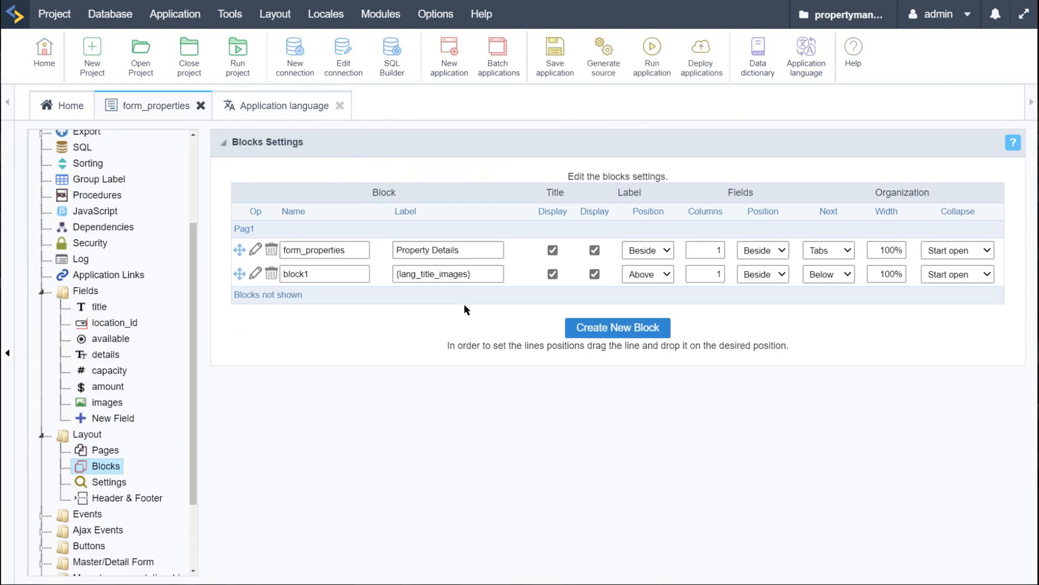
triple_click(413, 251)
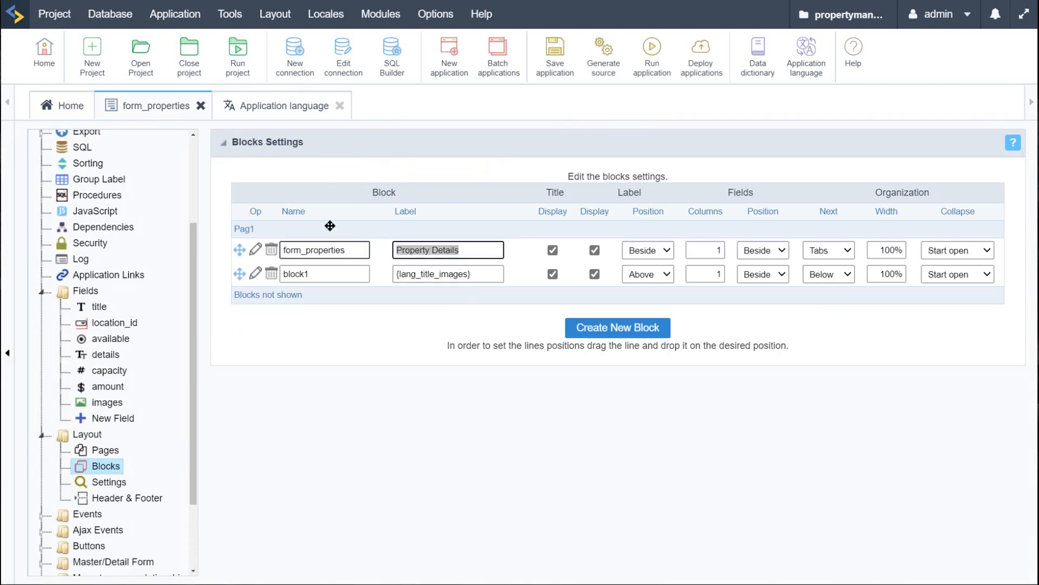
left_click(297, 108)
left_click(405, 220)
key("ctrl+v")
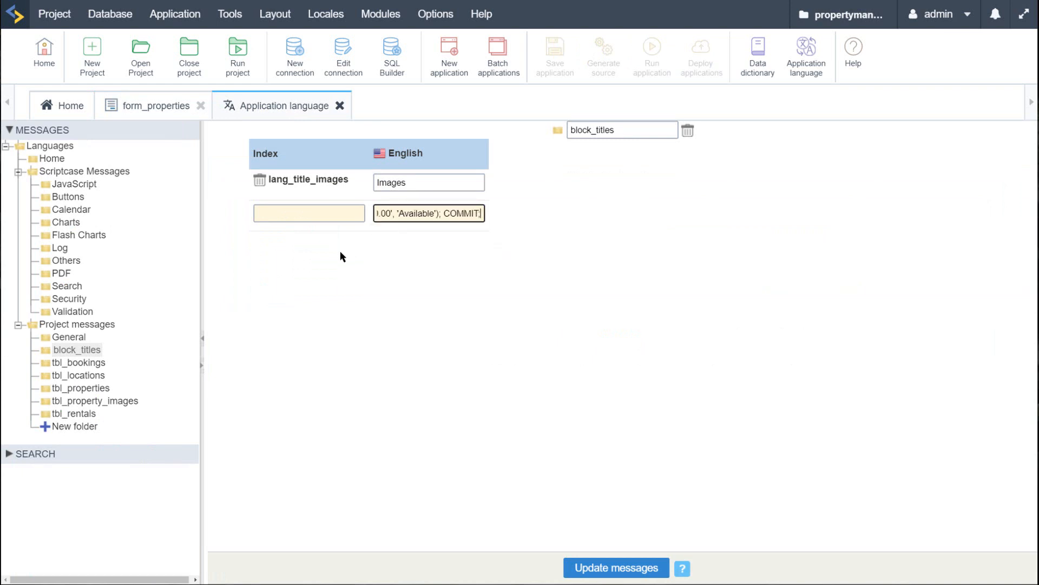
key("ctrl+a")
- Copy the label Property Details from the form_properties block and paste it over the new block_titles message's English text
left_click(165, 107)
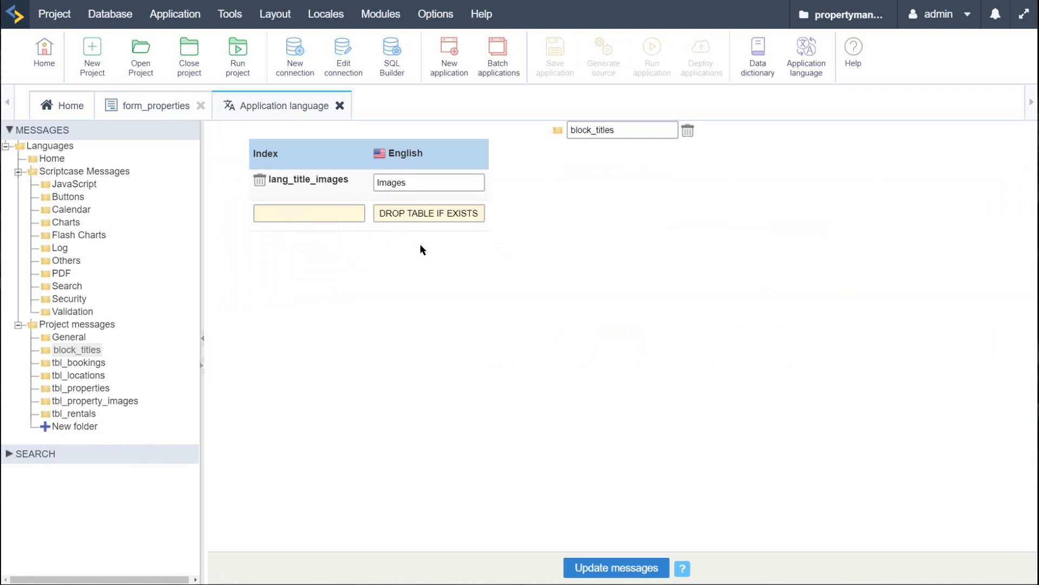
left_click_drag(456, 252, 358, 246)
right_click(441, 250)
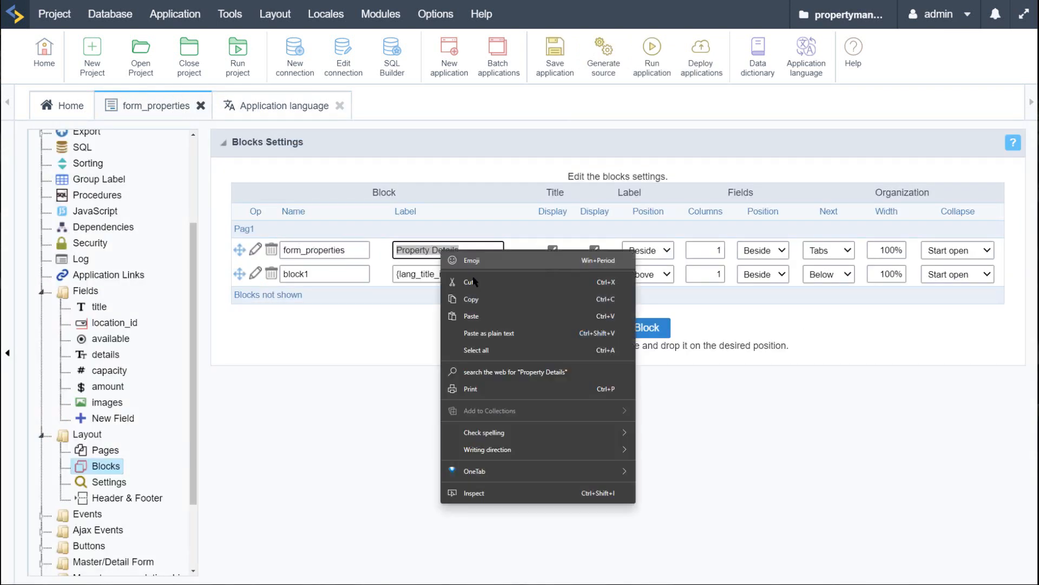
left_click(481, 302)
left_click(296, 106)
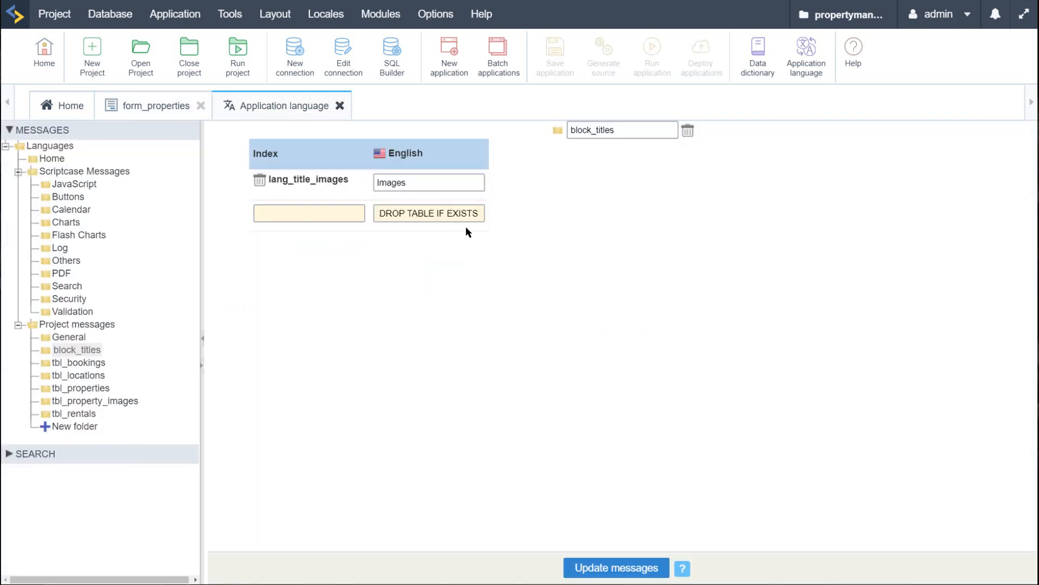
left_click(442, 214)
key("ctrl+a")
right_click(420, 214)
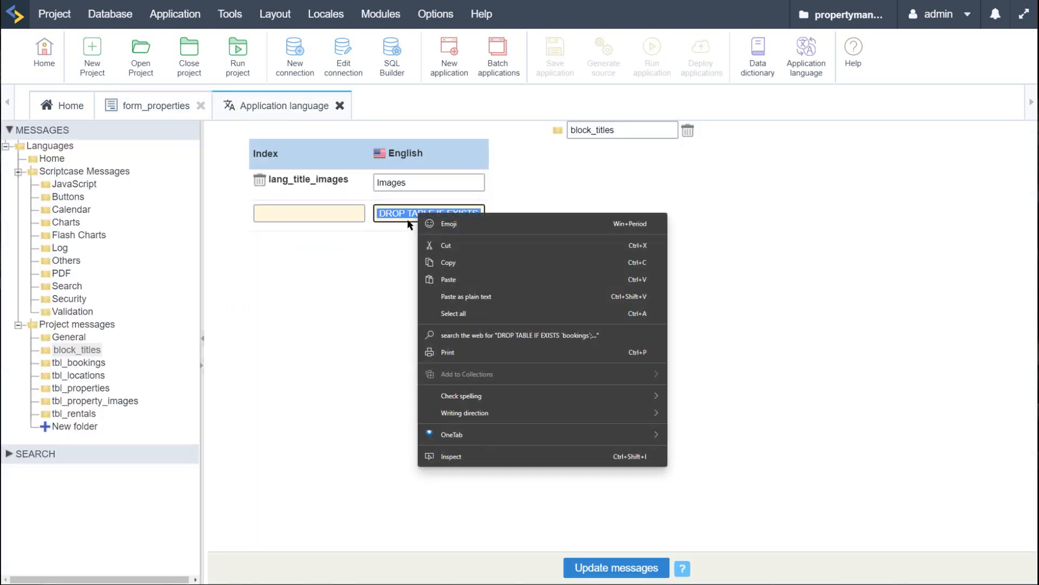
left_click(459, 279)
- Set the index of the new Property Details message to lang_property_labels
left_click(309, 215)
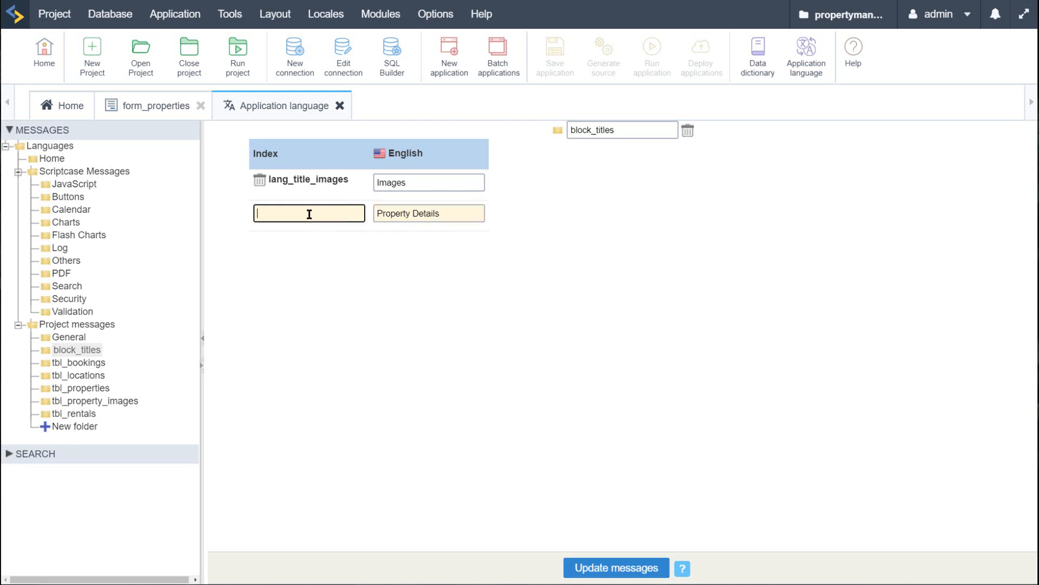
type("lang_property_labels")
key("Return")
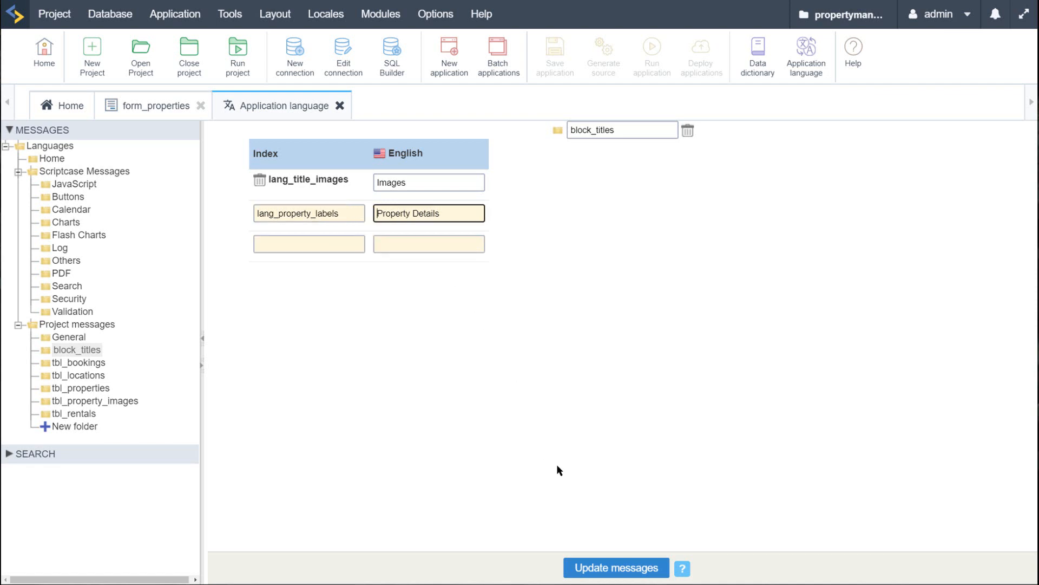
- Update the block_titles messages and set the form_properties block's label to {lang_property_labels}
left_click(616, 568)
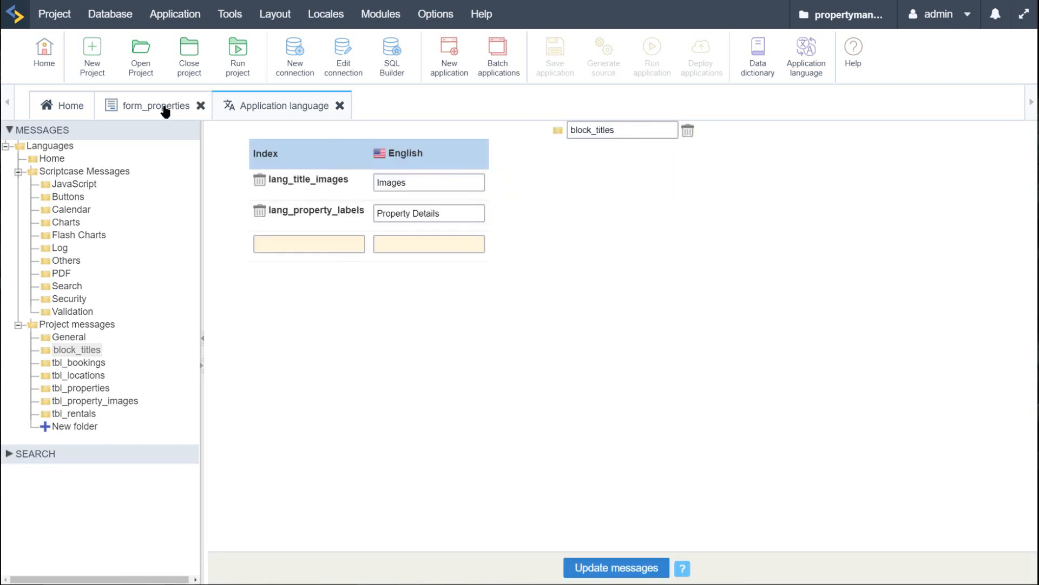
left_click(166, 112)
left_click_drag(466, 254, 373, 243)
type("{lang")
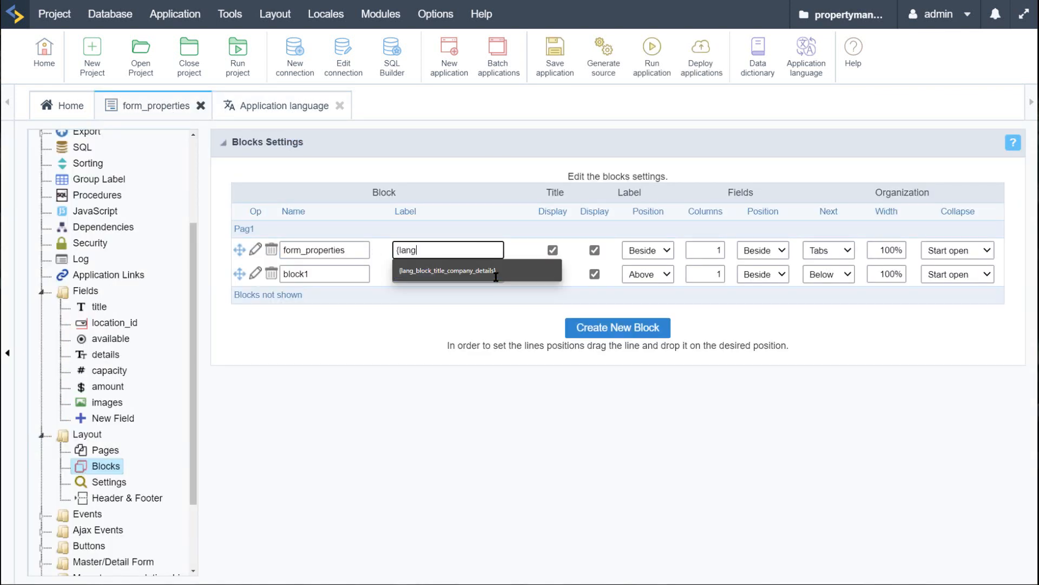
type("_pro")
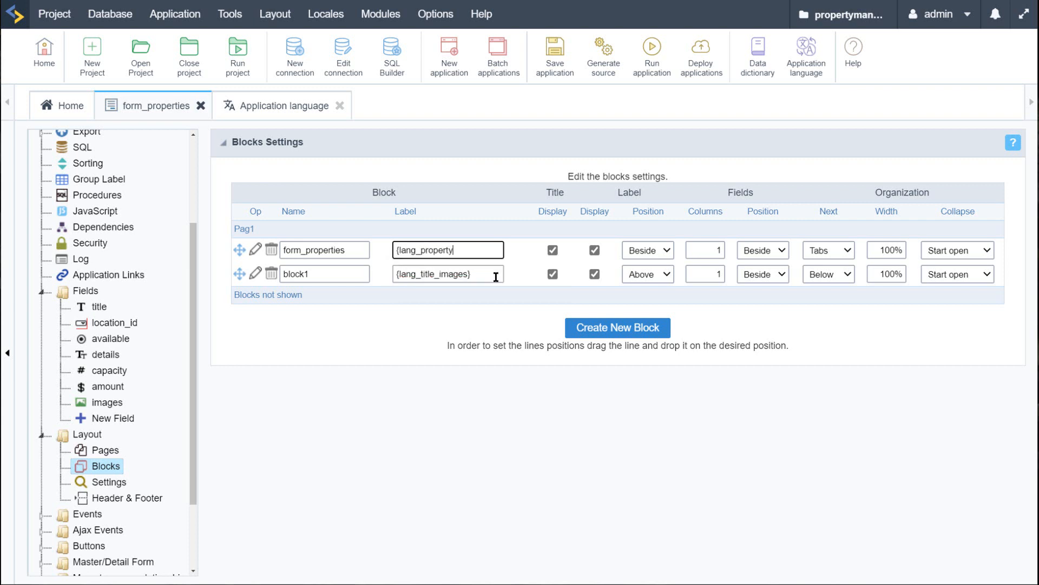
type("perty")
left_click(259, 108)
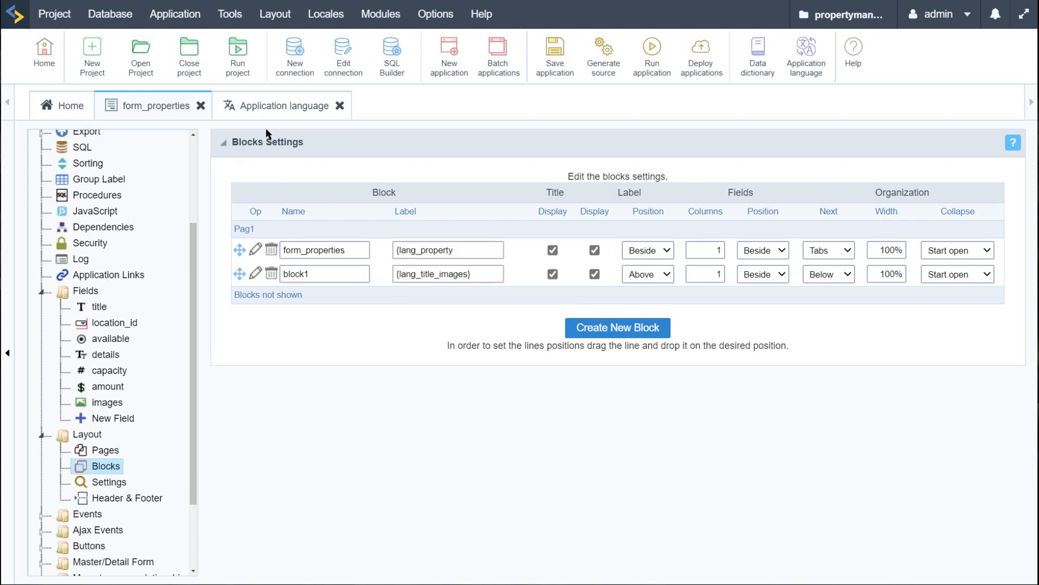
left_click(121, 108)
left_click(470, 251)
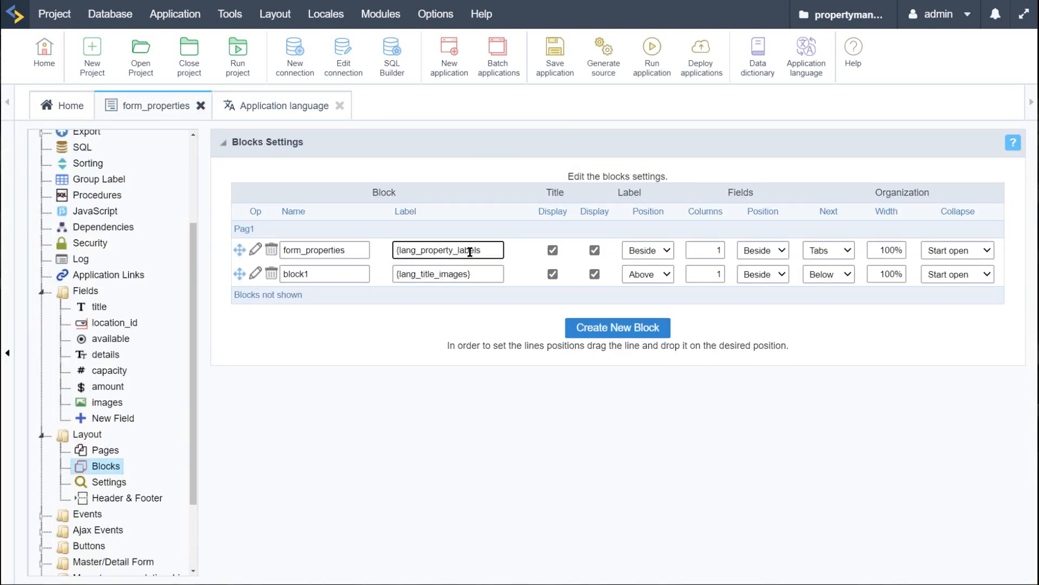
- Generate the form_properties source and reload the running form, and close the Application language messages
left_click(602, 50)
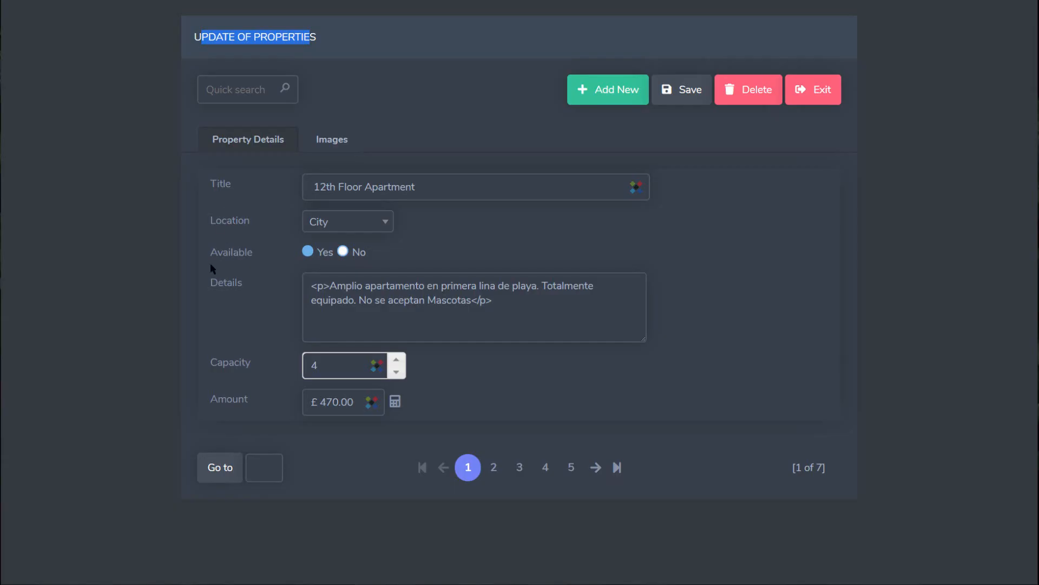
key("F5")
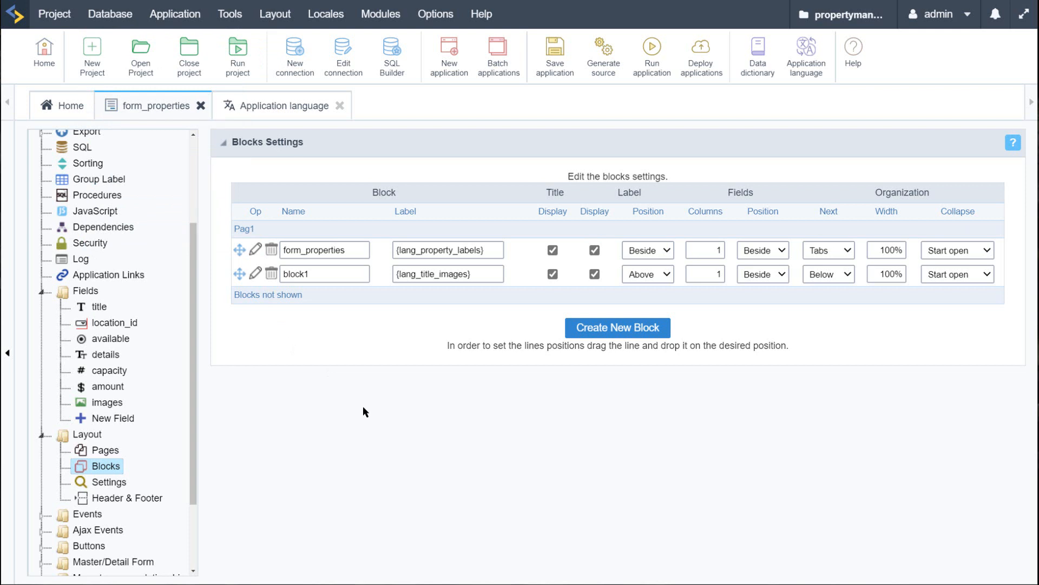
left_click(293, 109)
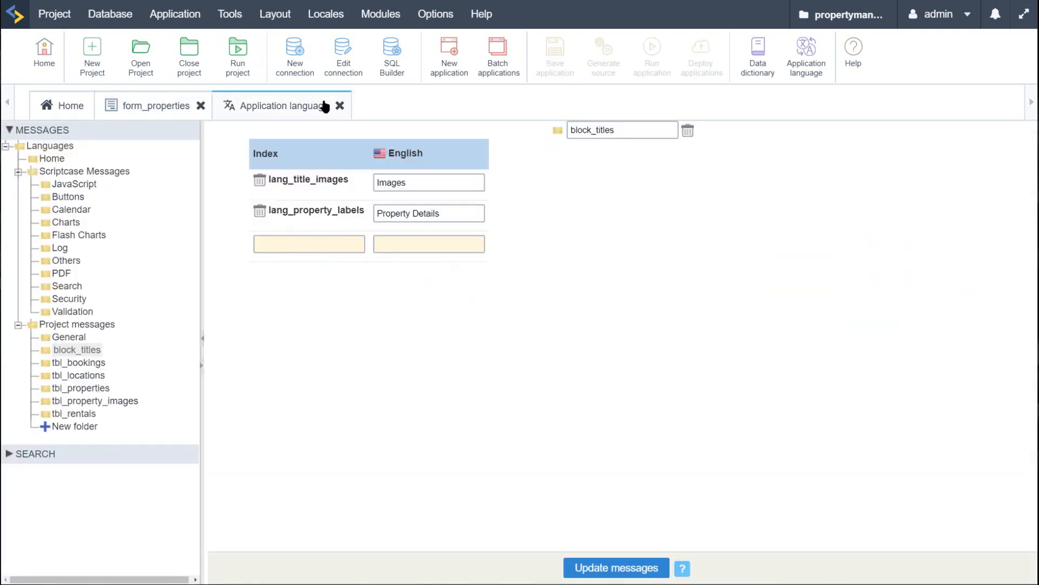
left_click(339, 105)
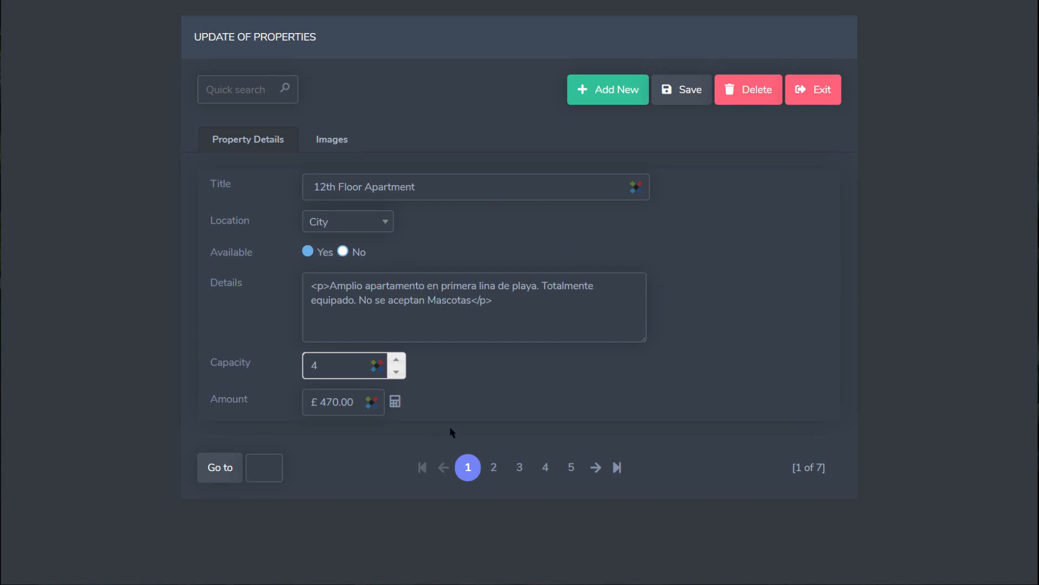
- Change the data type of the details field to HTML Editor
triple_click(592, 295)
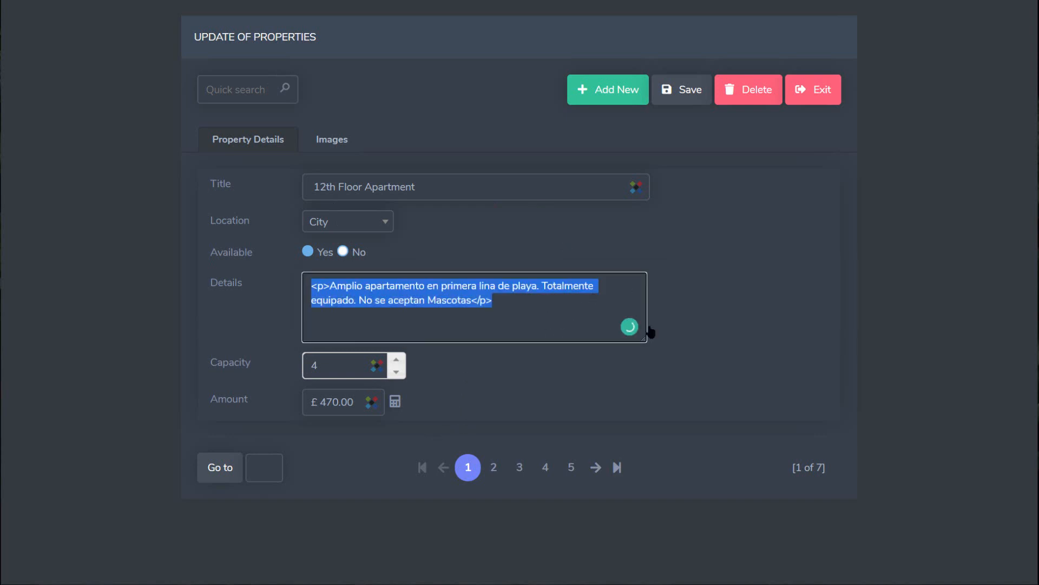
left_click(752, 283)
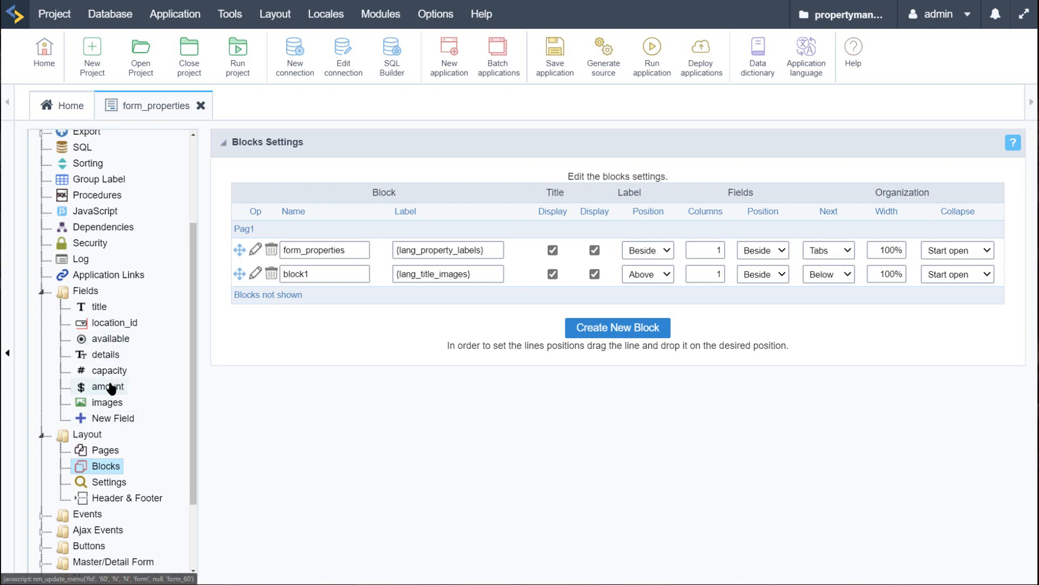
left_click(103, 355)
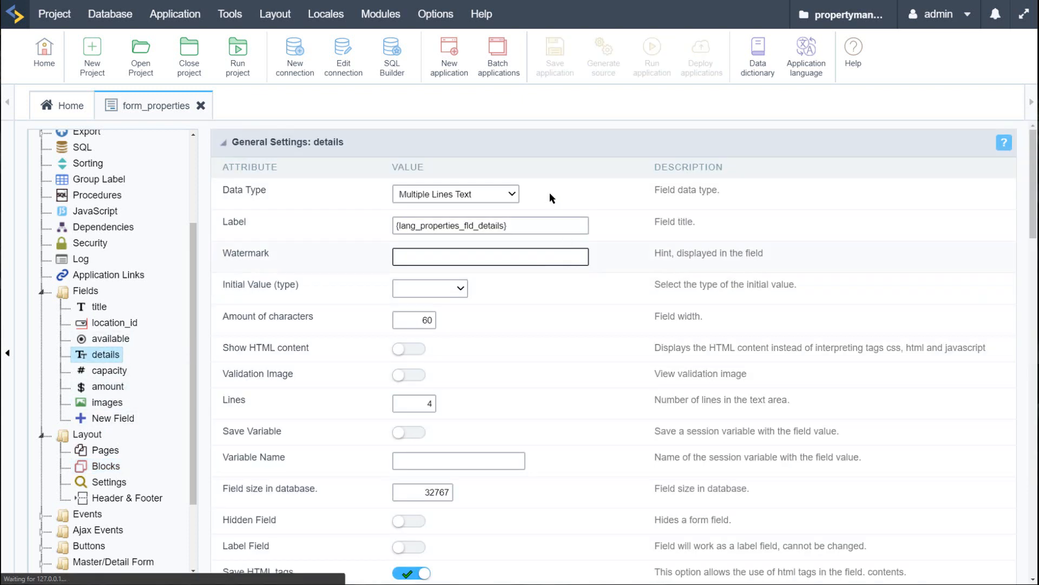
left_click(488, 194)
scroll(477, 300, "down", 4)
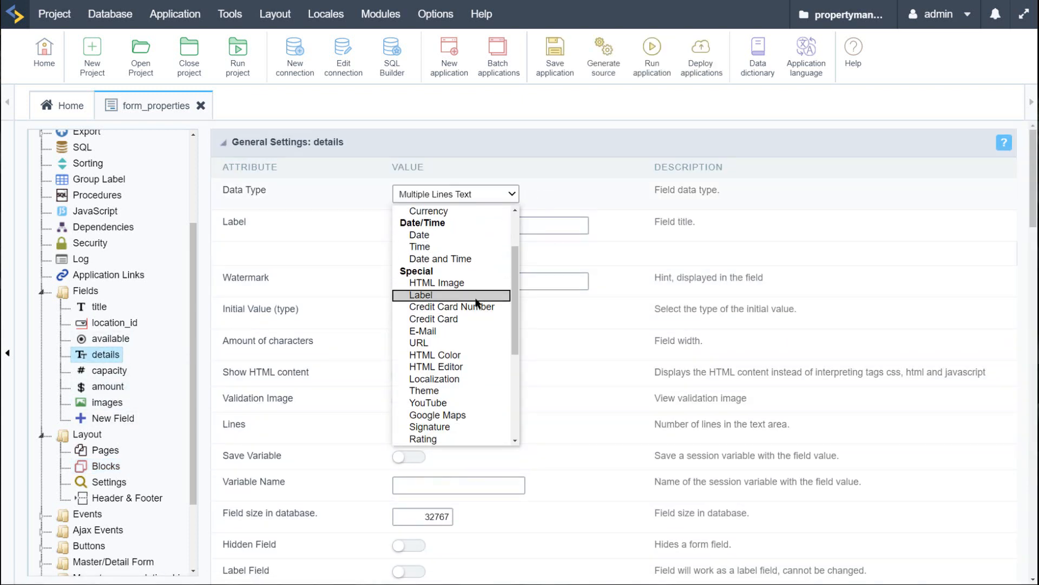
scroll(477, 302, "down", 5)
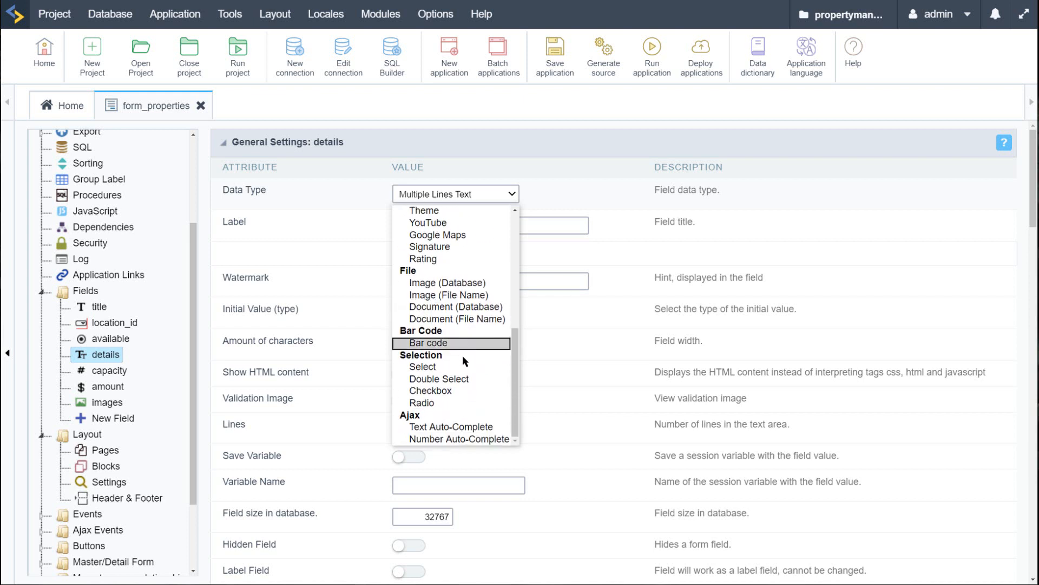
scroll(463, 355, "up", 4)
left_click(419, 296)
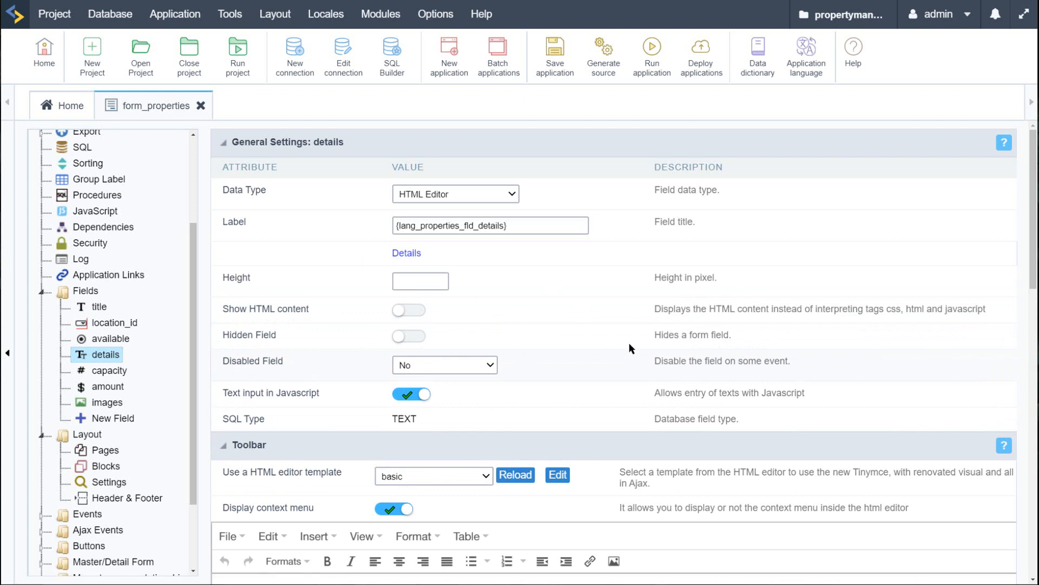
- Set the height of the details field's HTML editor to 420 pixels
scroll(596, 325, "down", 3)
left_click(423, 142)
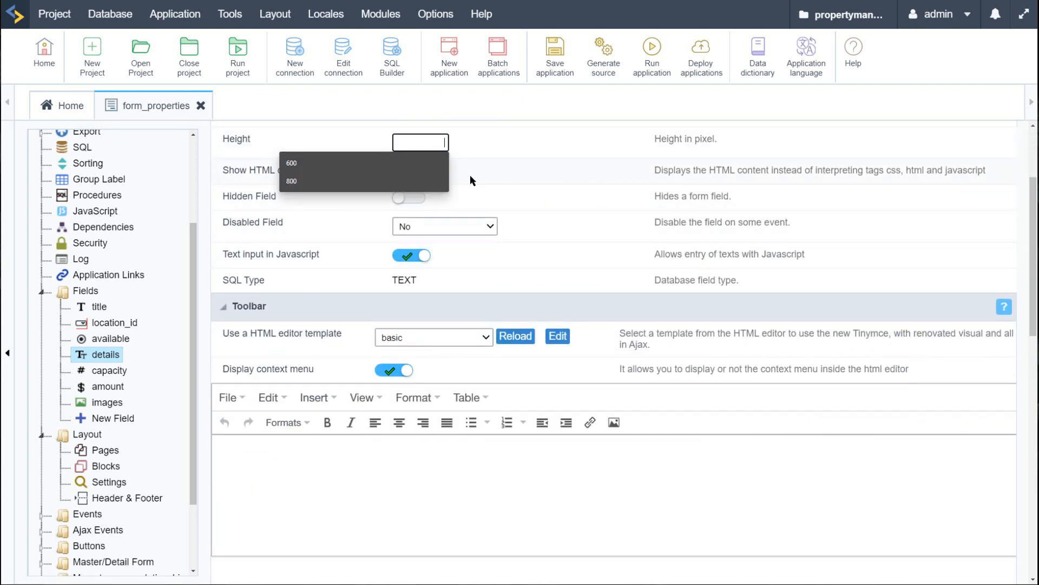
type("420")
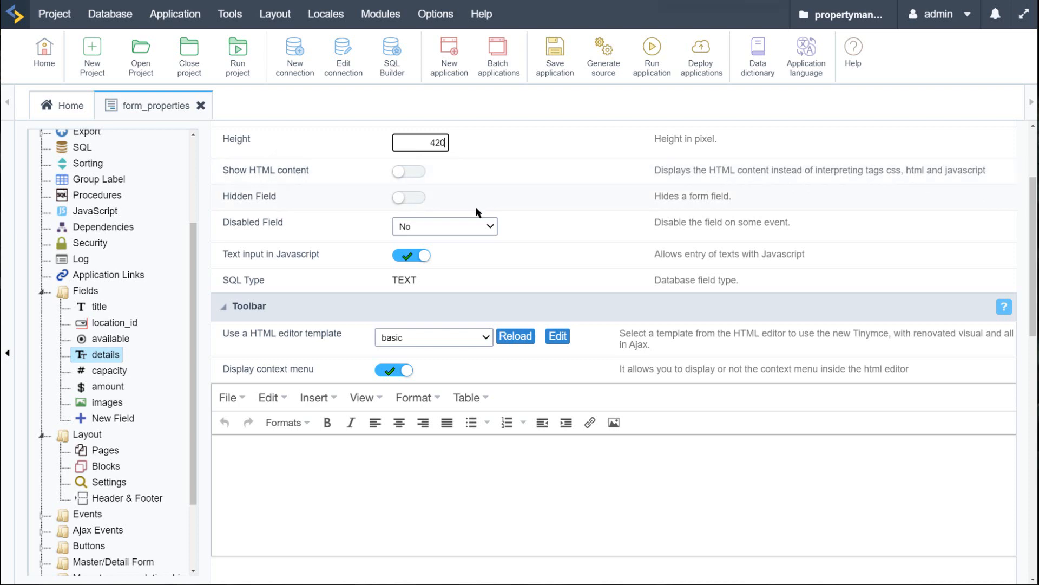
- Try the clean HTML editor template for the details field and return it to basic
key("ctrl+minus")
key("ctrl+minus")
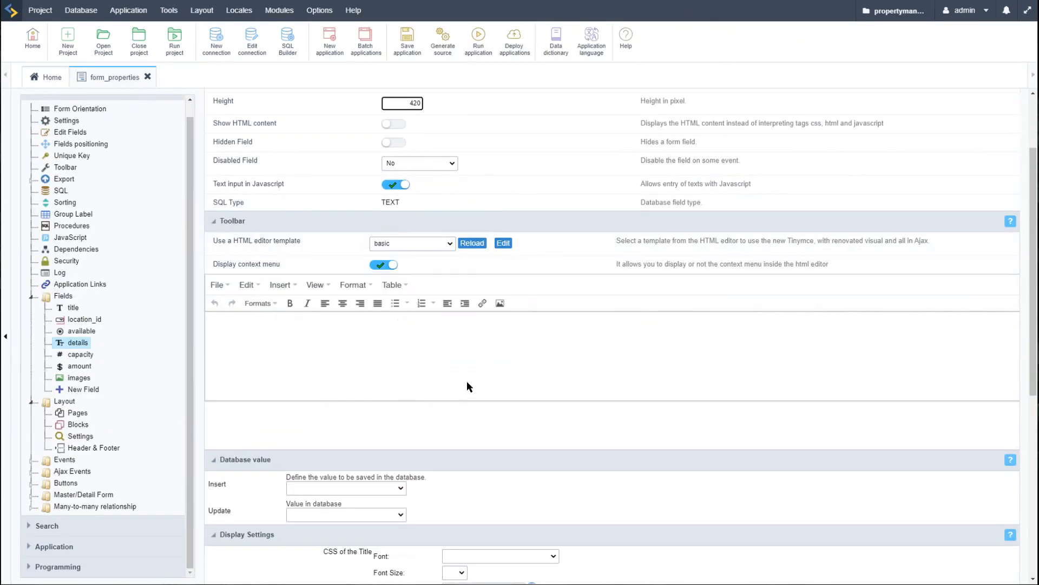
left_click(450, 243)
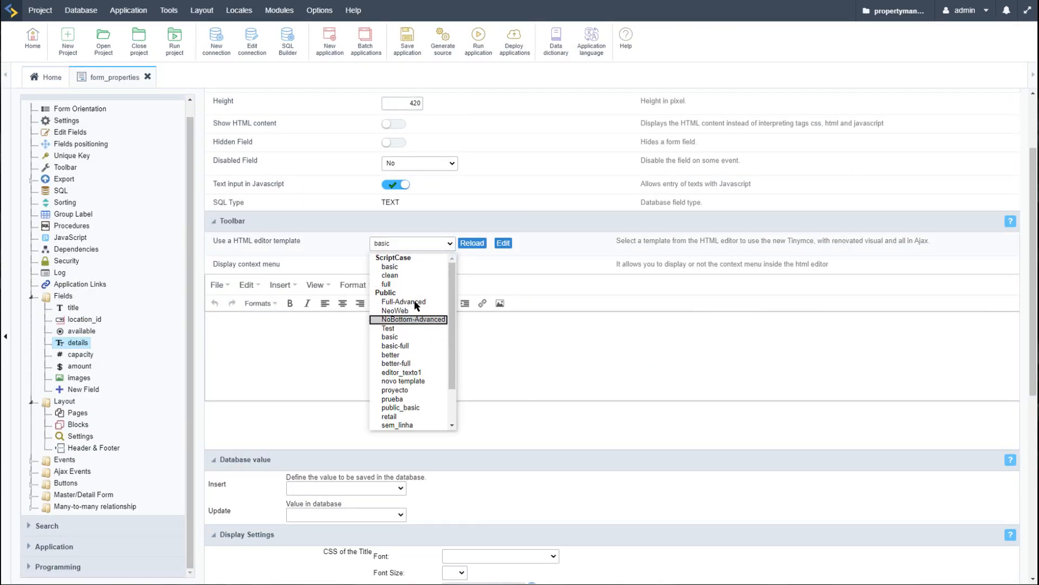
left_click(392, 276)
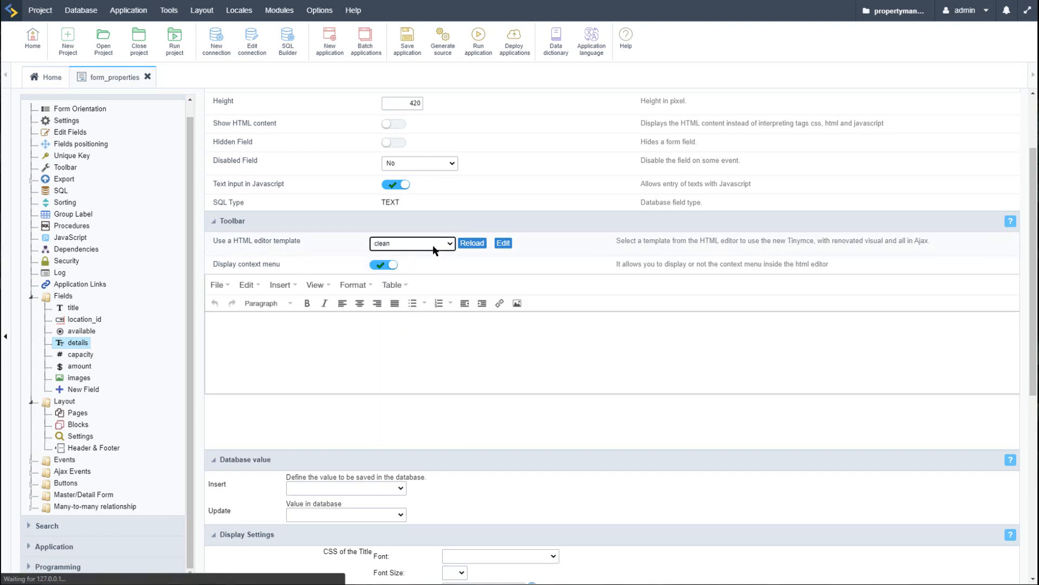
left_click(436, 243)
left_click(398, 267)
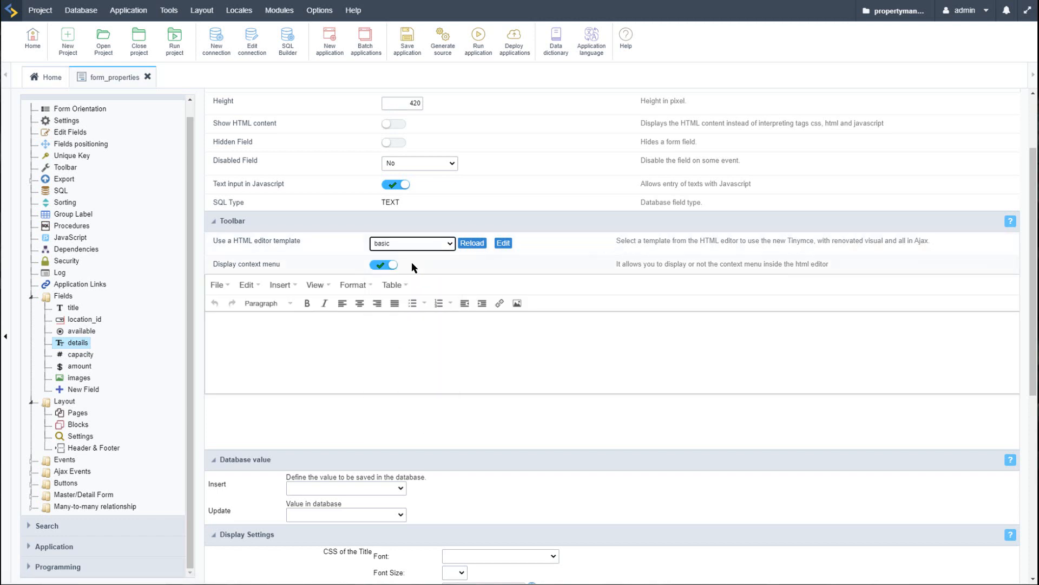
- Run form_properties to check the details editor, and view the Images block
left_click(477, 43)
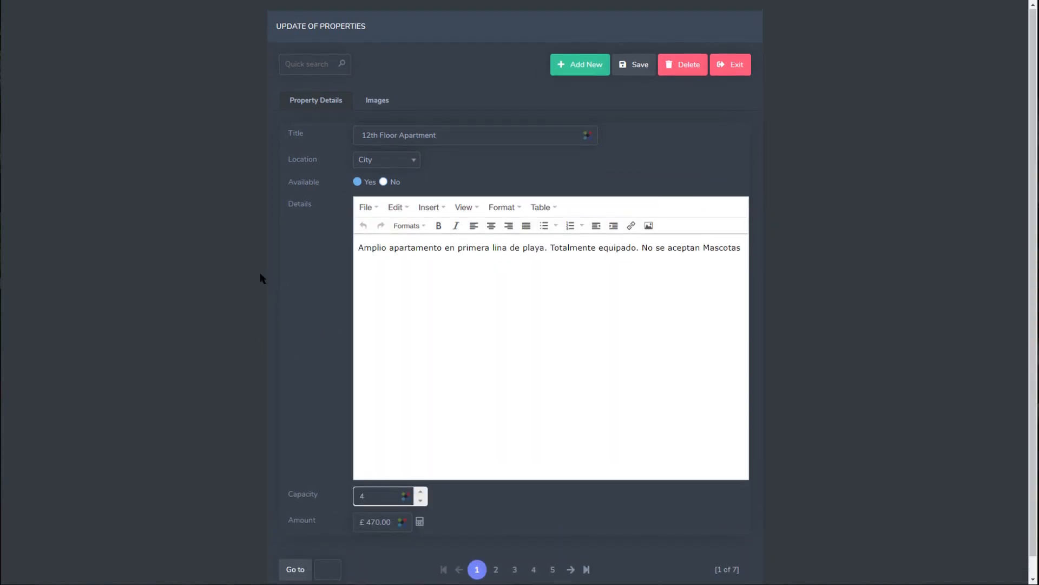
left_click(383, 101)
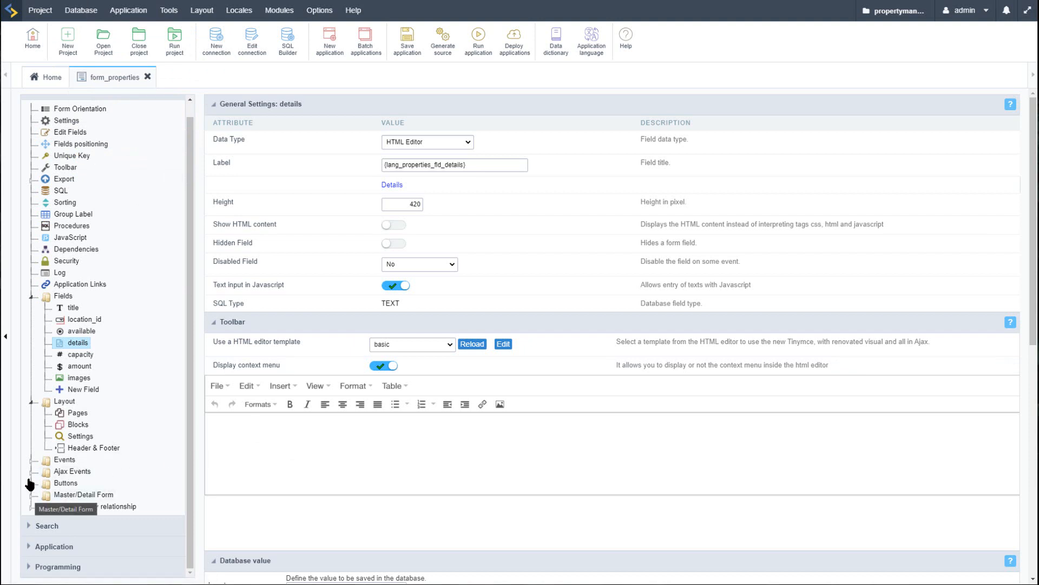
- Add one new Text field named xtra_img to form_properties
left_click(86, 391)
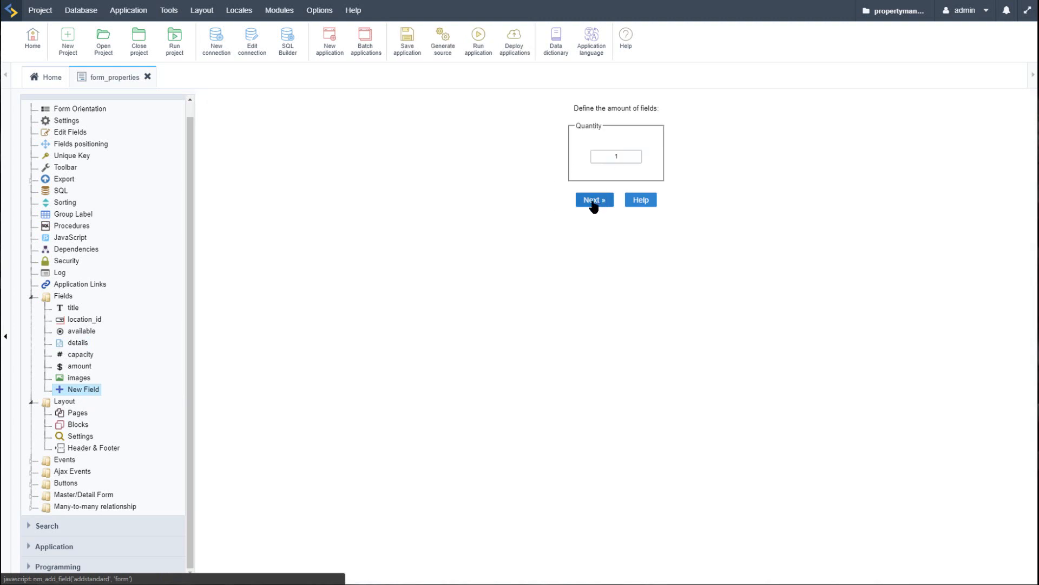
left_click(594, 201)
left_click(604, 222)
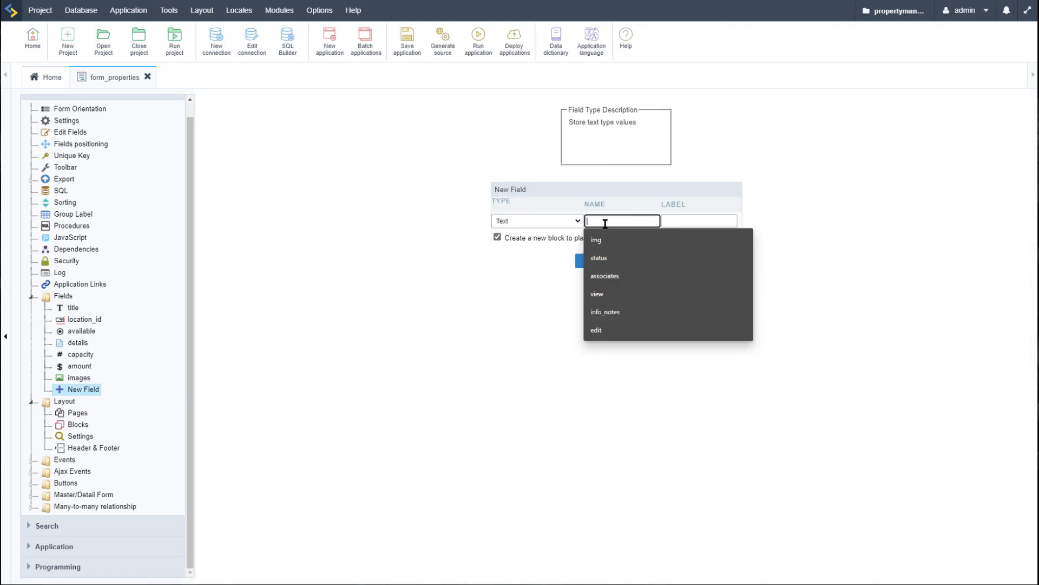
type("d")
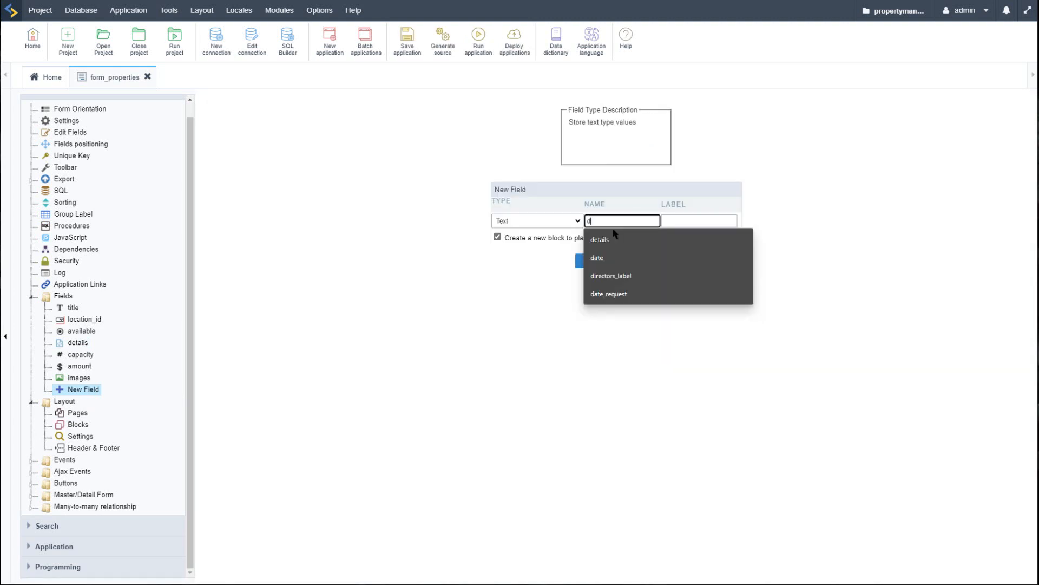
type("txtra")
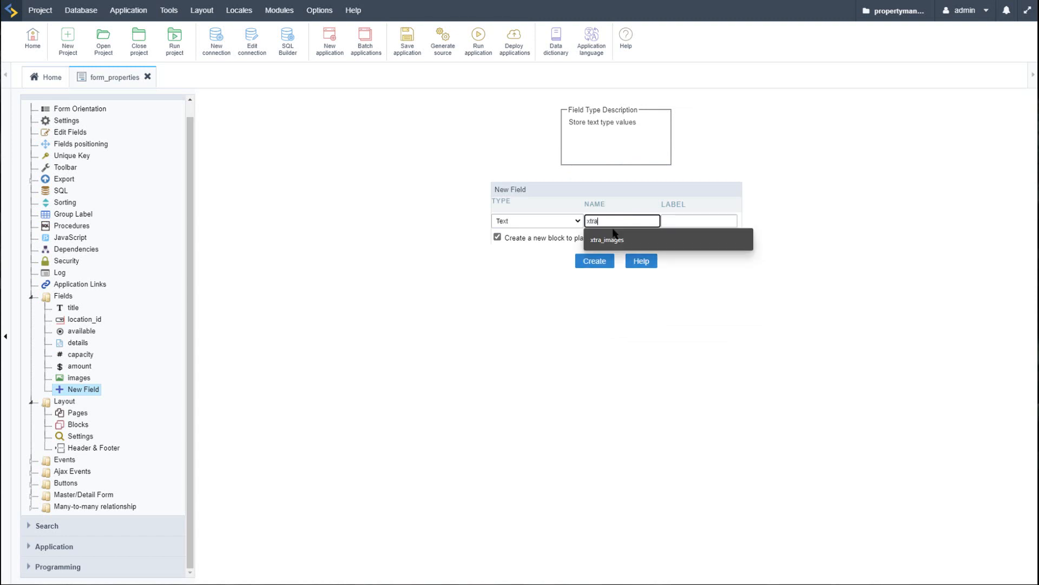
key("BackSpace")
key("BackSpace")
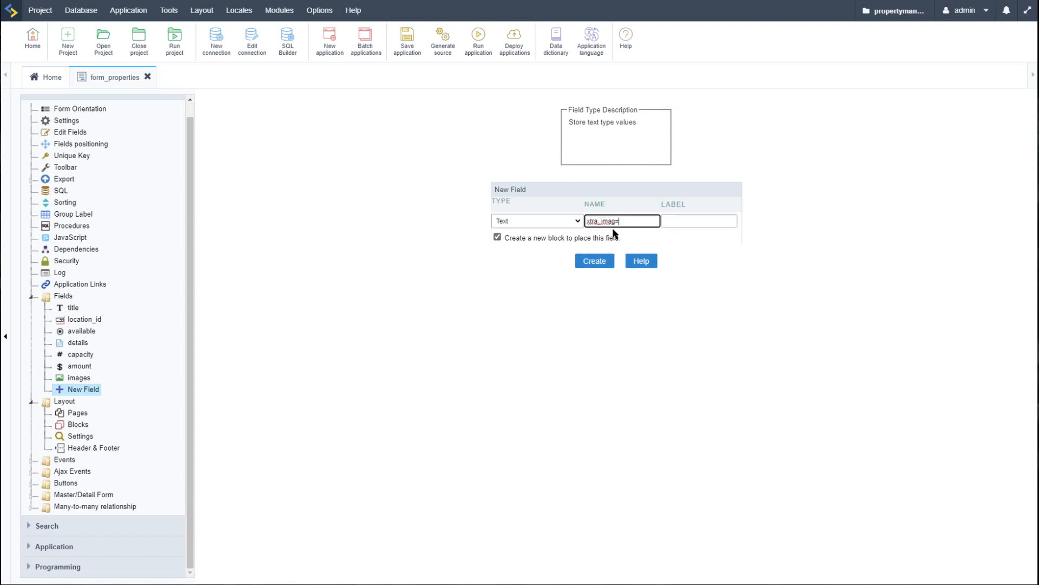
type("s")
key("BackSpace")
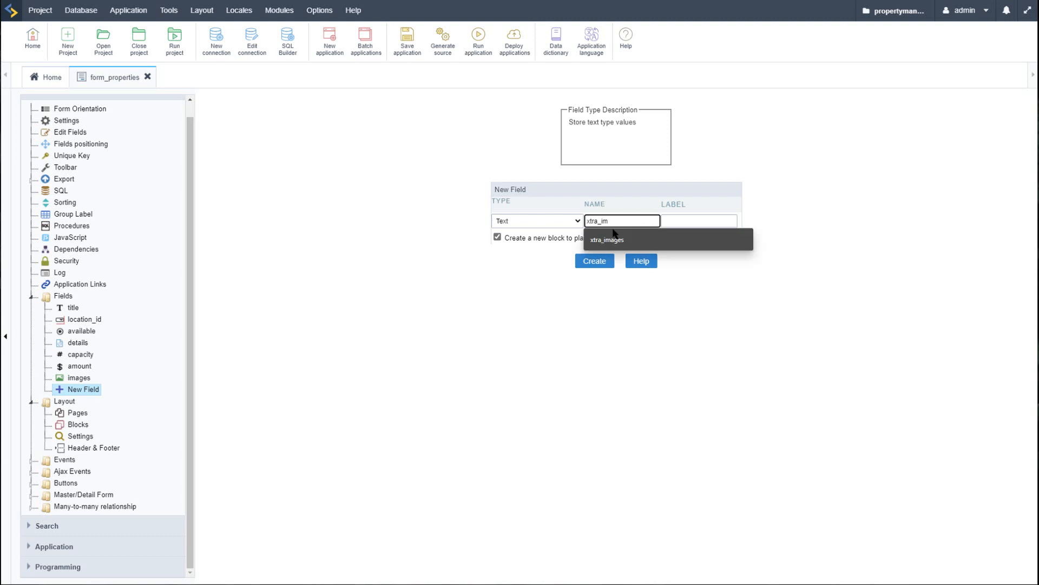
type("g")
left_click(596, 261)
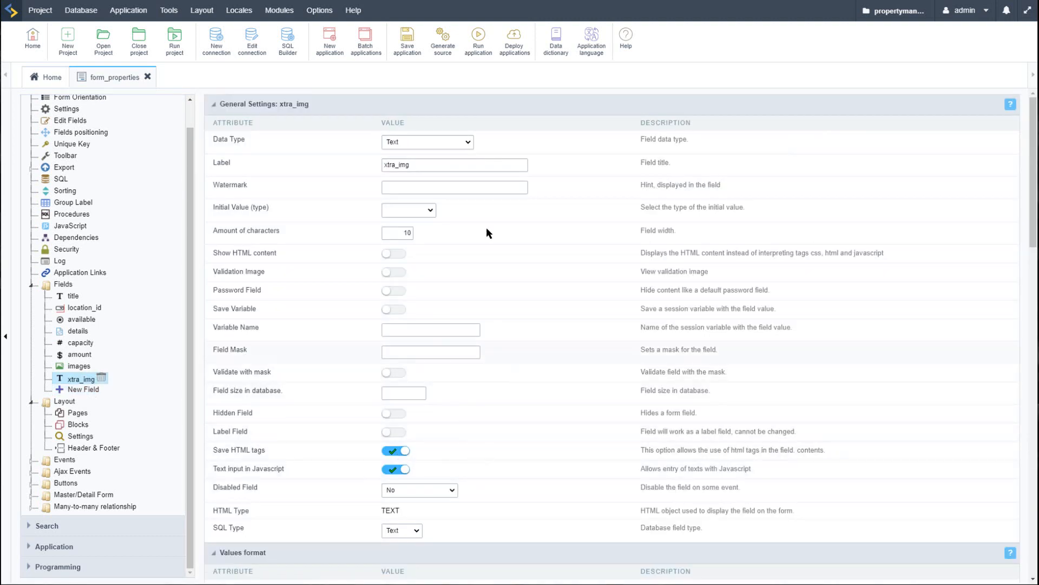
- Change the data type of the xtra_img field to Image (File Name)
left_click(469, 143)
scroll(433, 246, "down", 5)
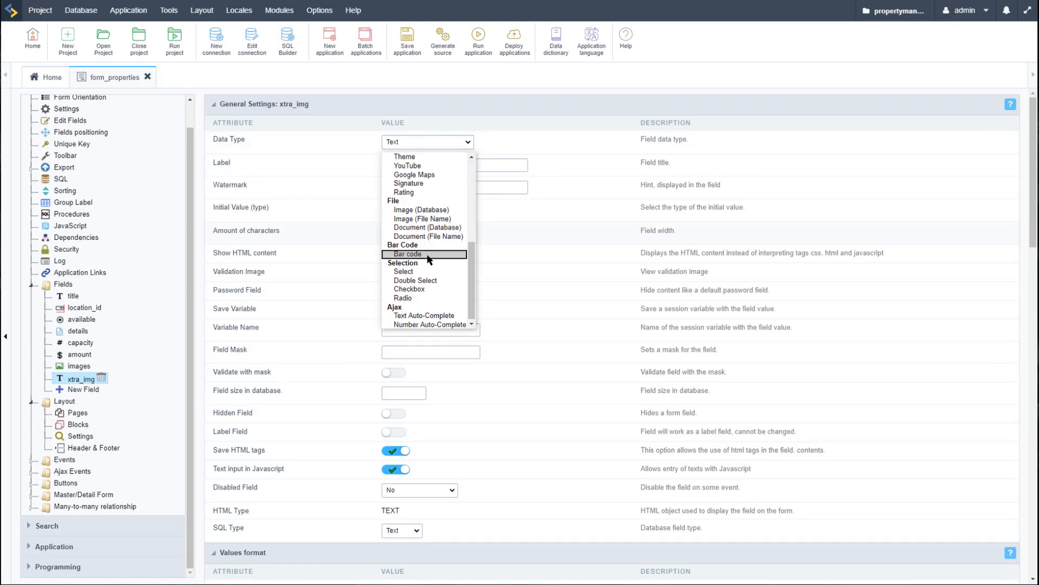
scroll(417, 241, "up", 2)
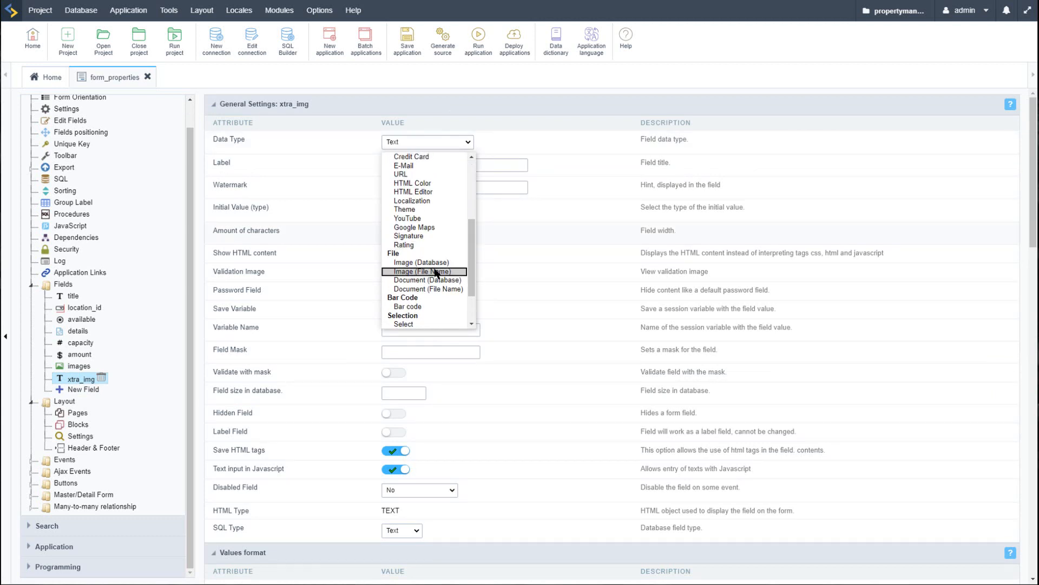
left_click(438, 272)
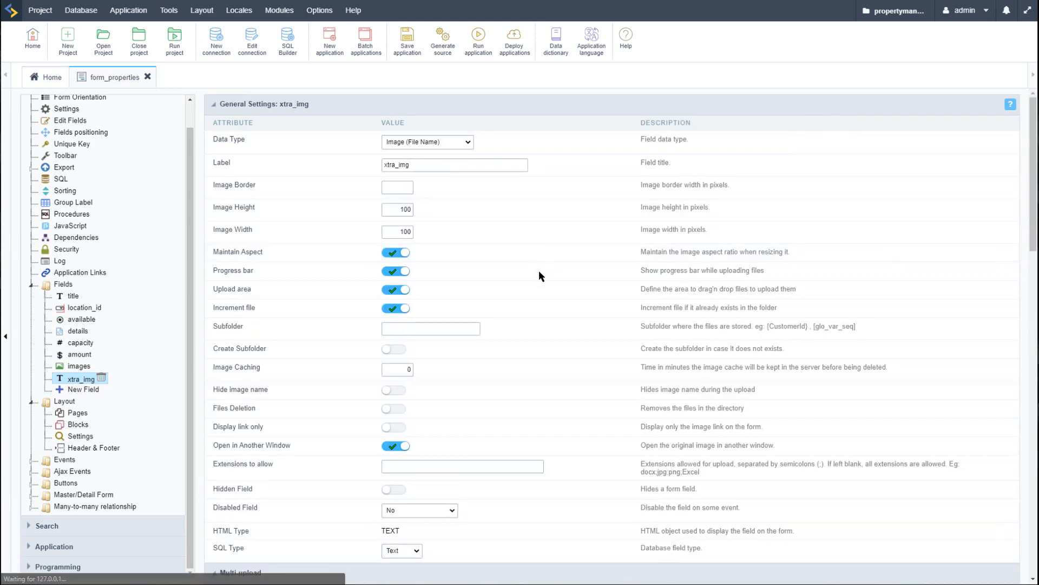
- Set property_images as the Multi-upload table for the xtra_img field
scroll(538, 271, "down", 4)
scroll(533, 306, "down", 3)
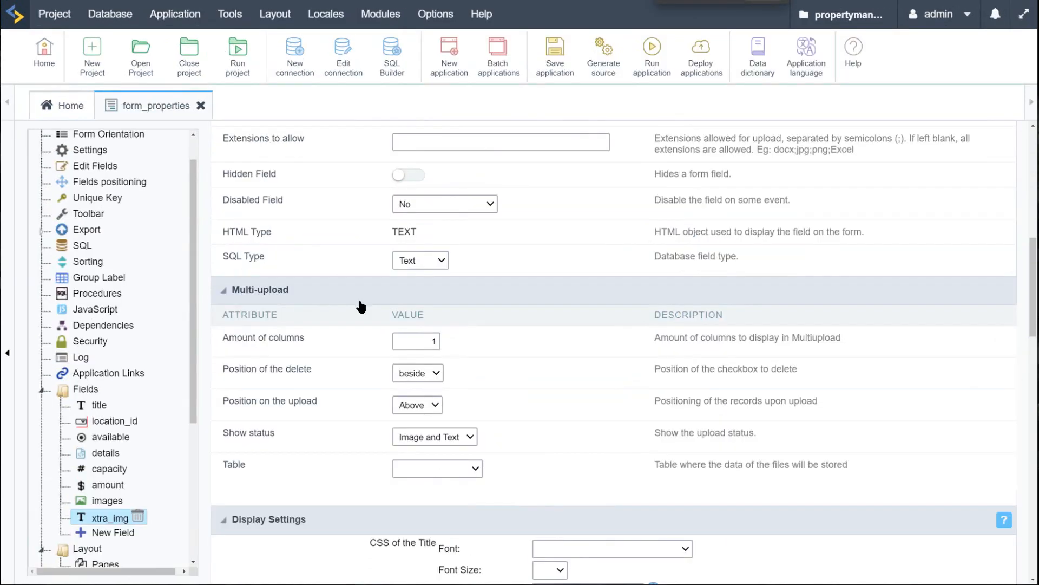
scroll(265, 222, "down", 3)
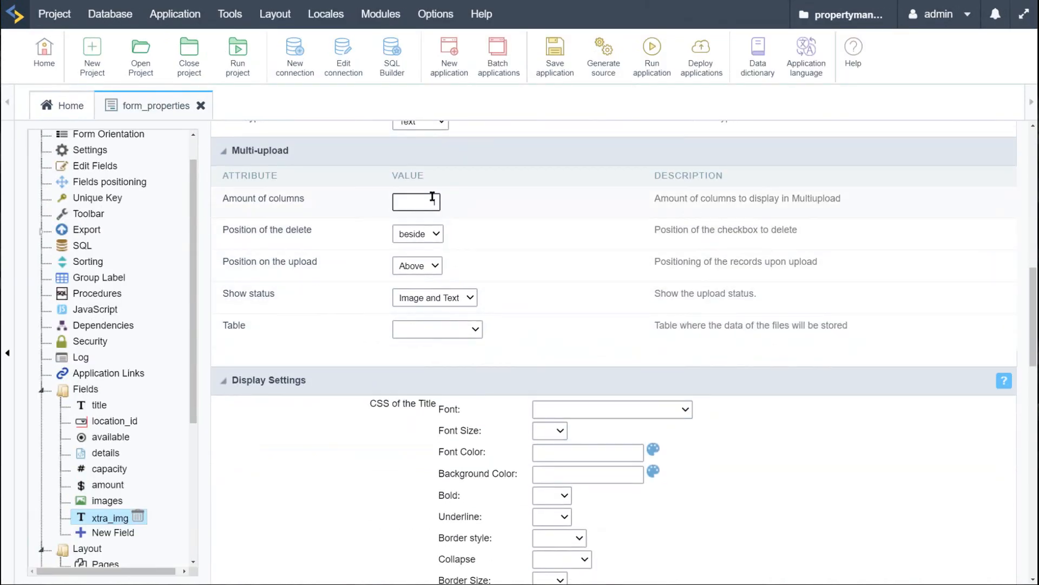
left_click(475, 329)
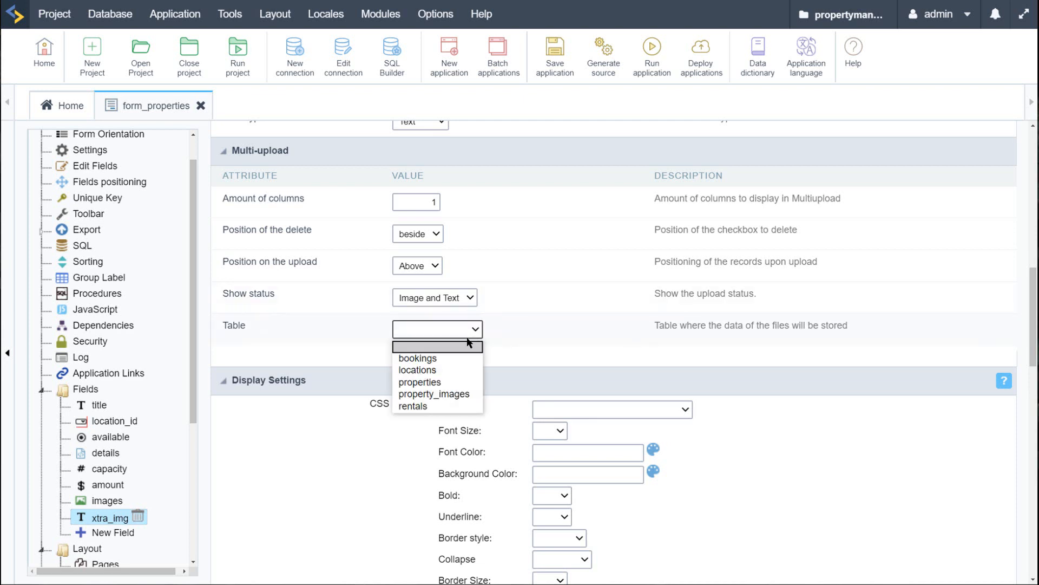
left_click(433, 394)
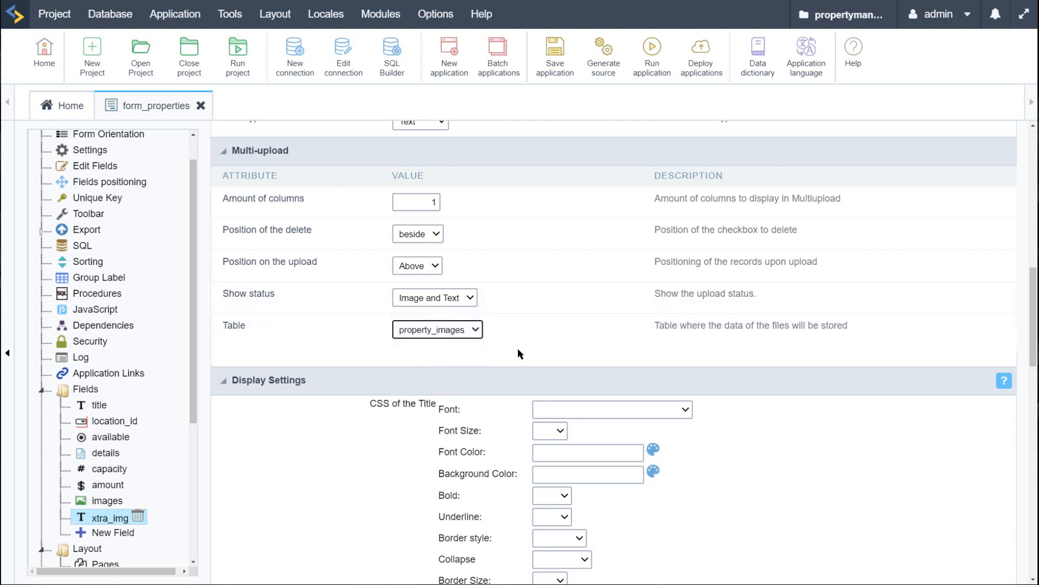
- Map the id column of the property_images table to Auto increment
scroll(503, 332, "down", 1)
left_click(491, 300)
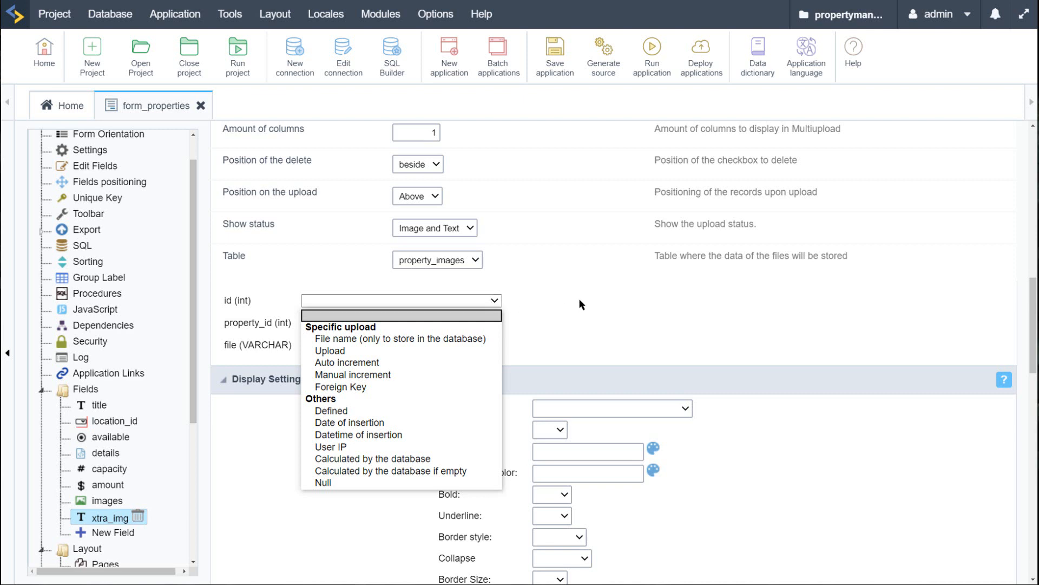
left_click(641, 433)
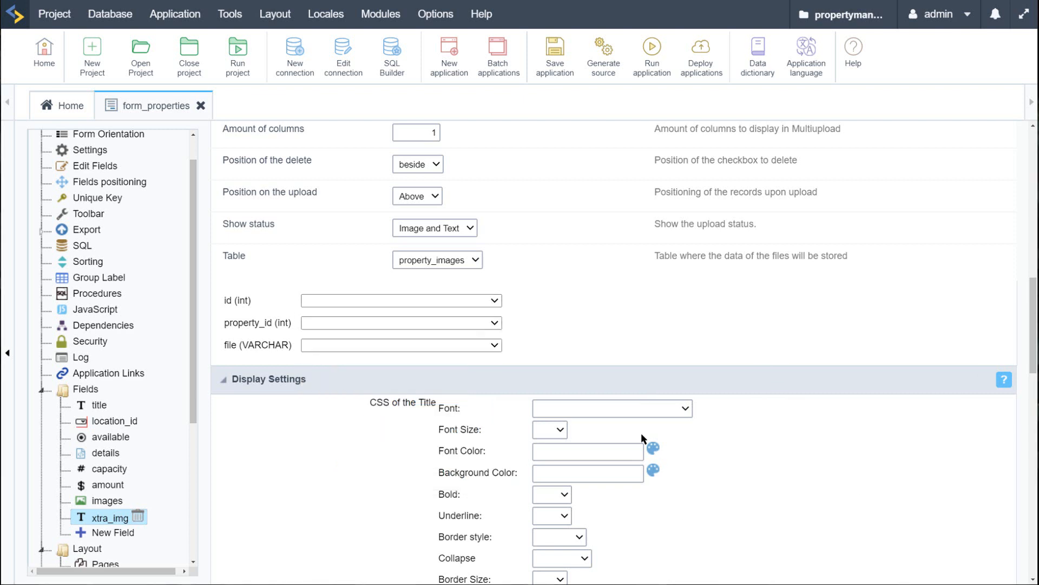
left_click(492, 301)
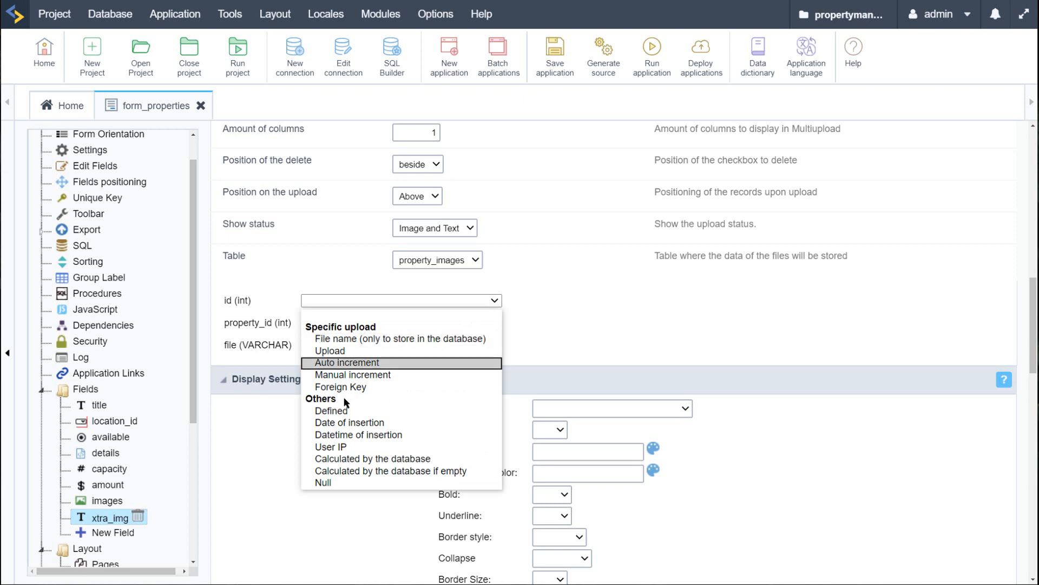
left_click(346, 363)
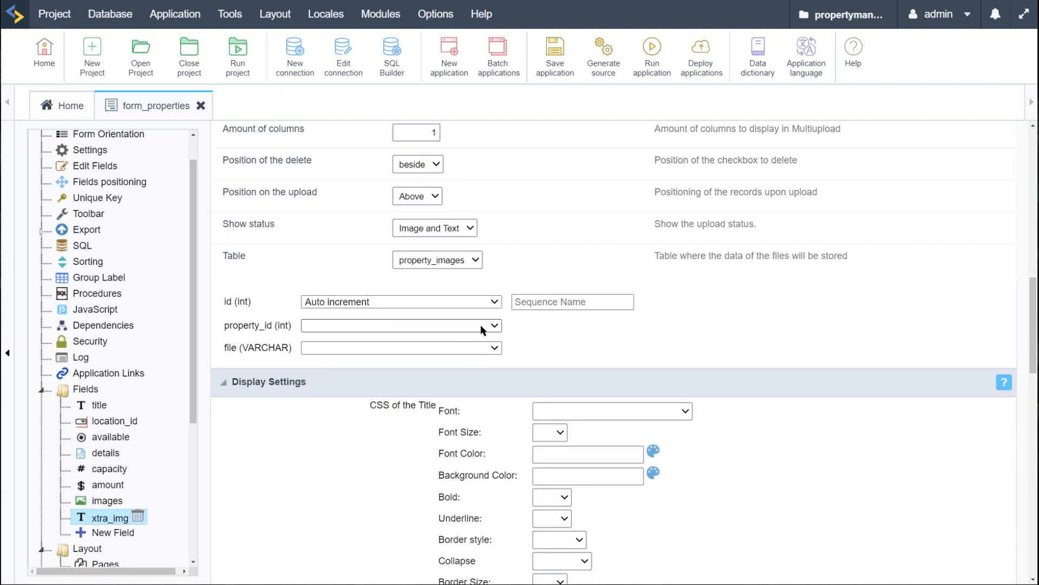
- Map the property_id column to Foreign Key with id, and the file column to Upload
left_click(495, 326)
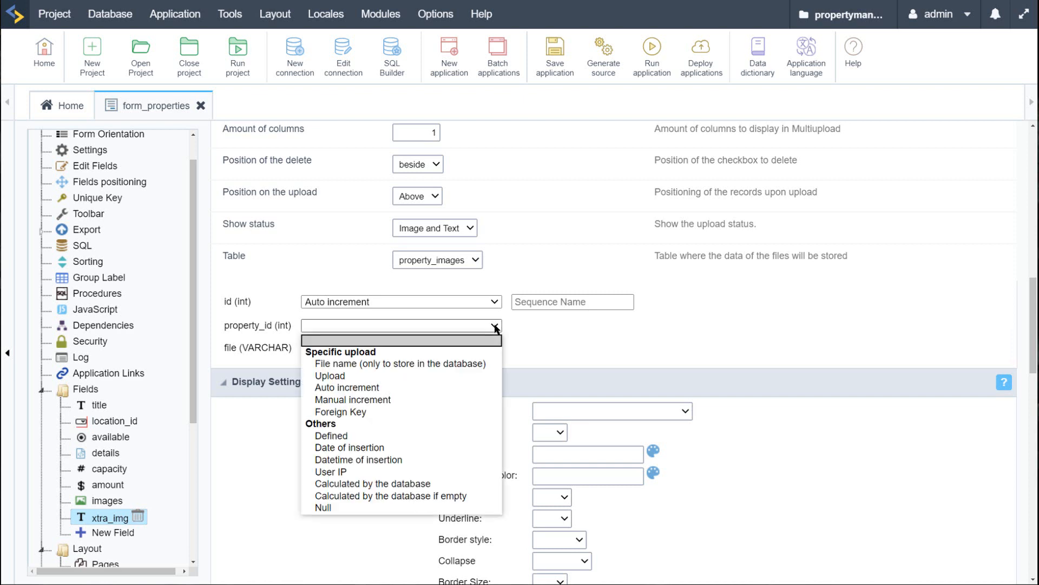
left_click(362, 412)
left_click(569, 326)
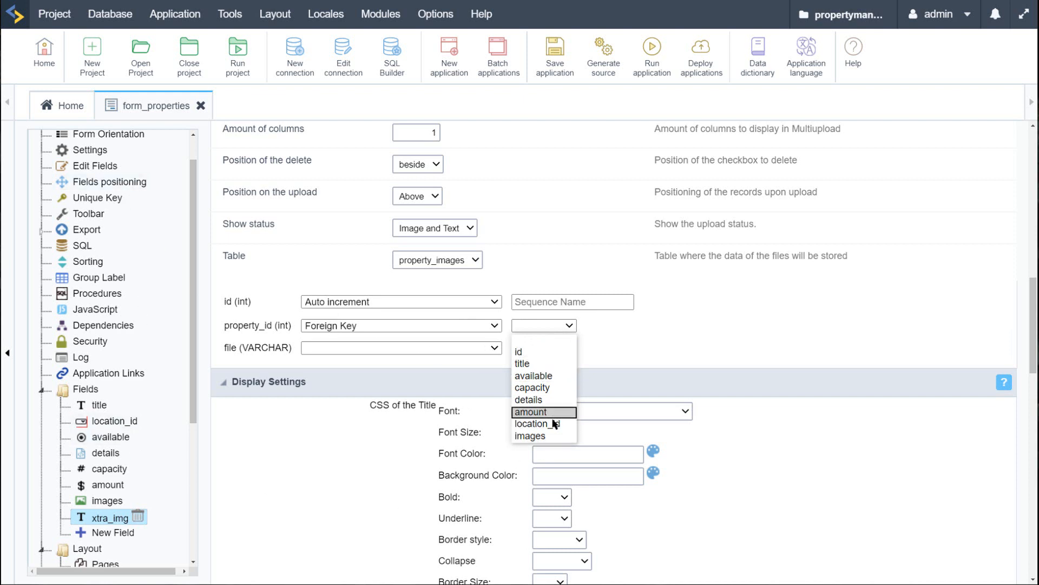
left_click(517, 352)
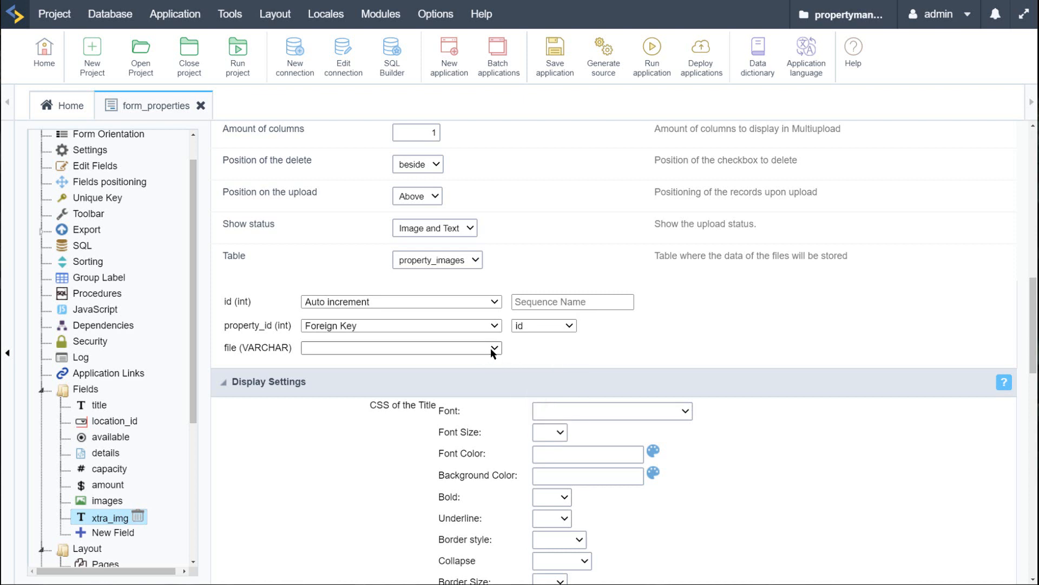
left_click(495, 349)
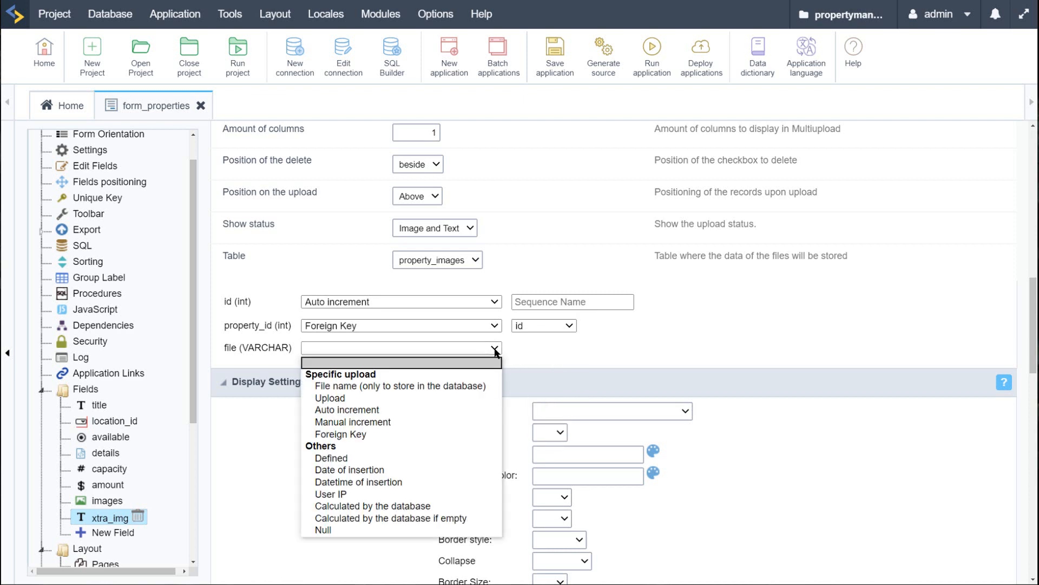
left_click(327, 399)
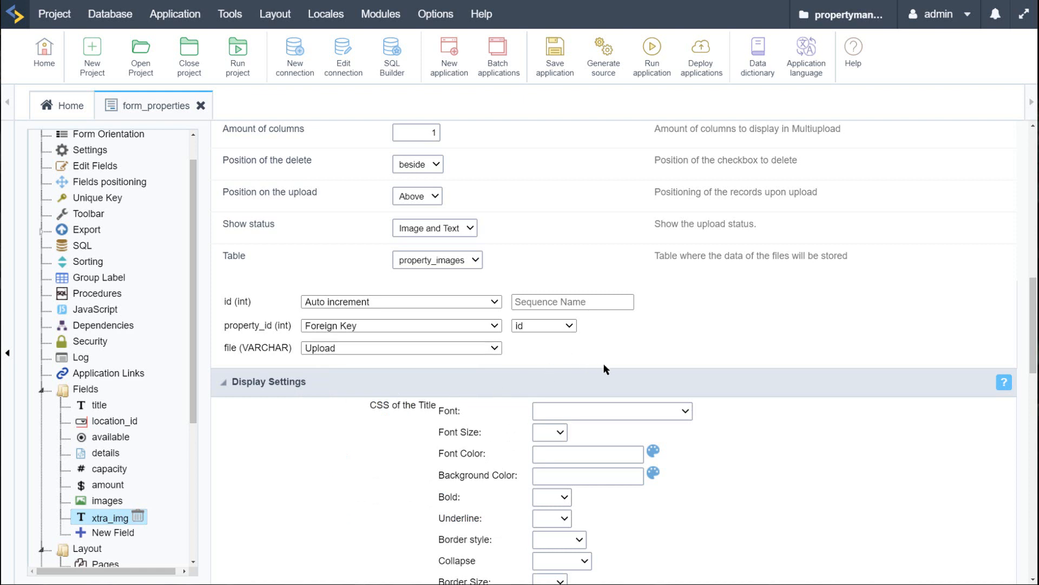
- Have xtra_img create and use the subfolder /property_{id}/, and enable Files Deletion
scroll(646, 385, "up", 1)
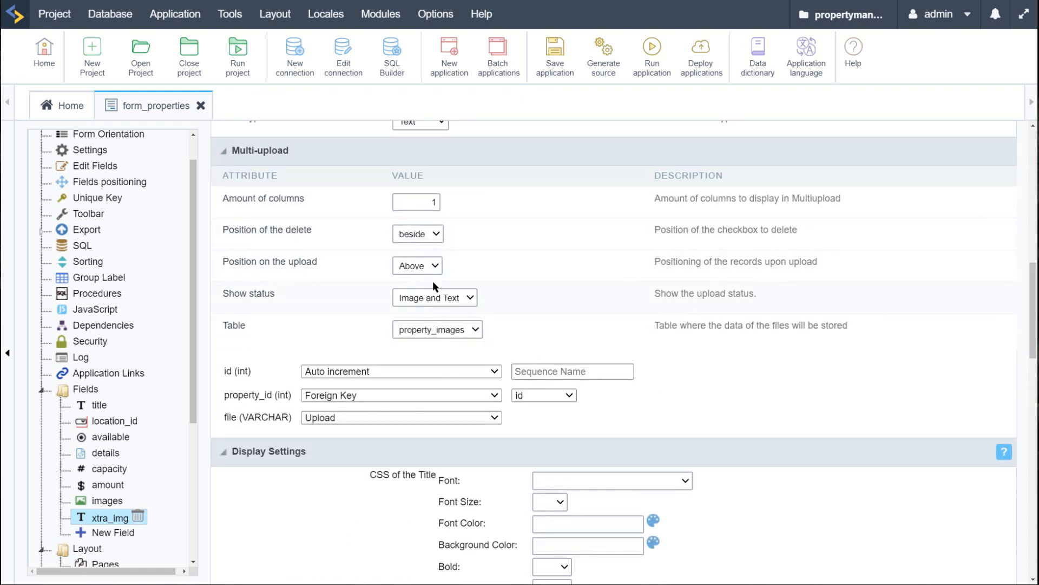
scroll(532, 347, "up", 4)
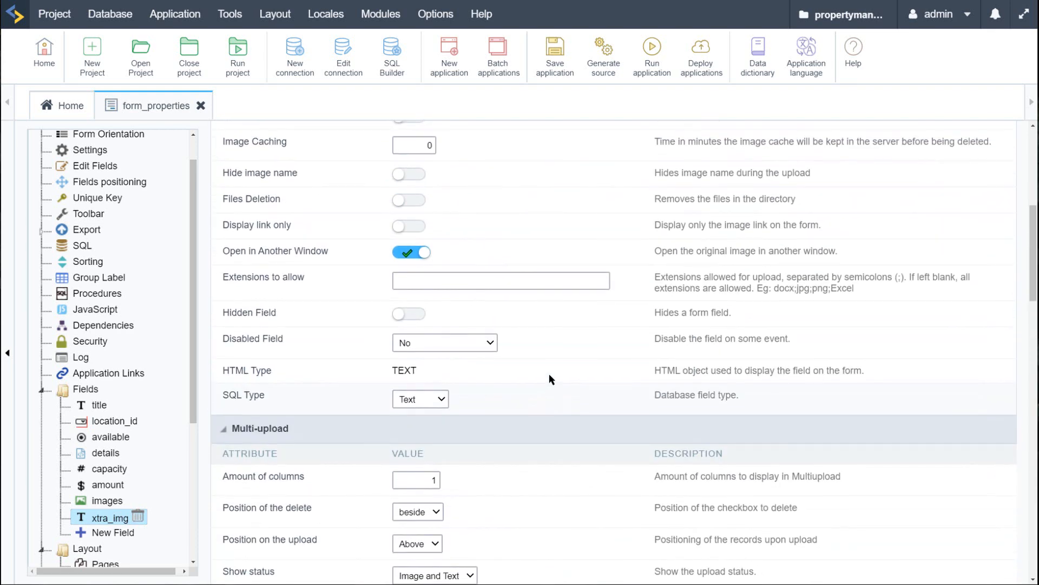
scroll(570, 356, "up", 1)
scroll(568, 361, "up", 1)
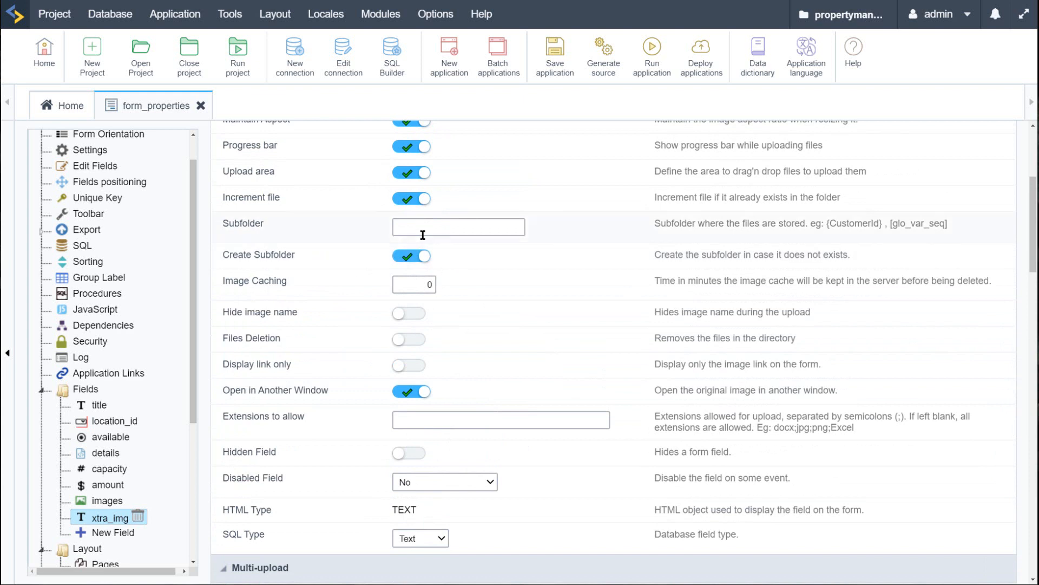
left_click(408, 229)
left_click(447, 247)
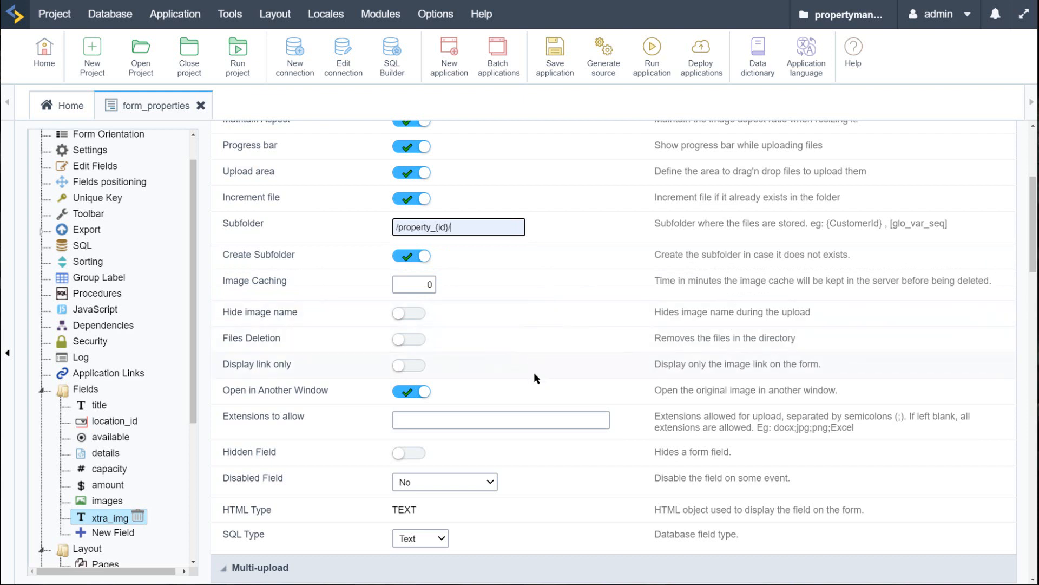
left_click(418, 347)
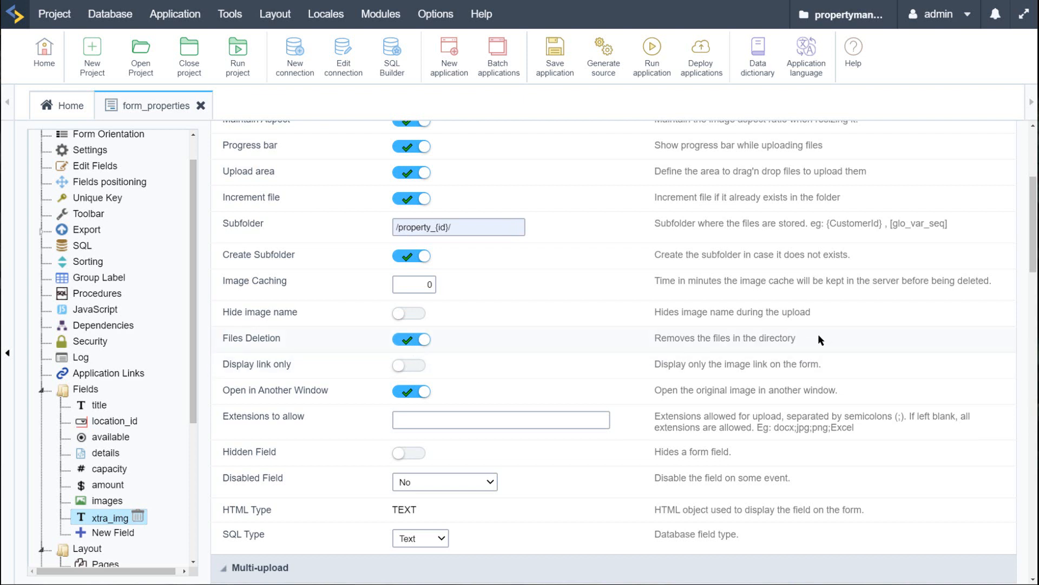
left_click_drag(819, 339, 636, 340)
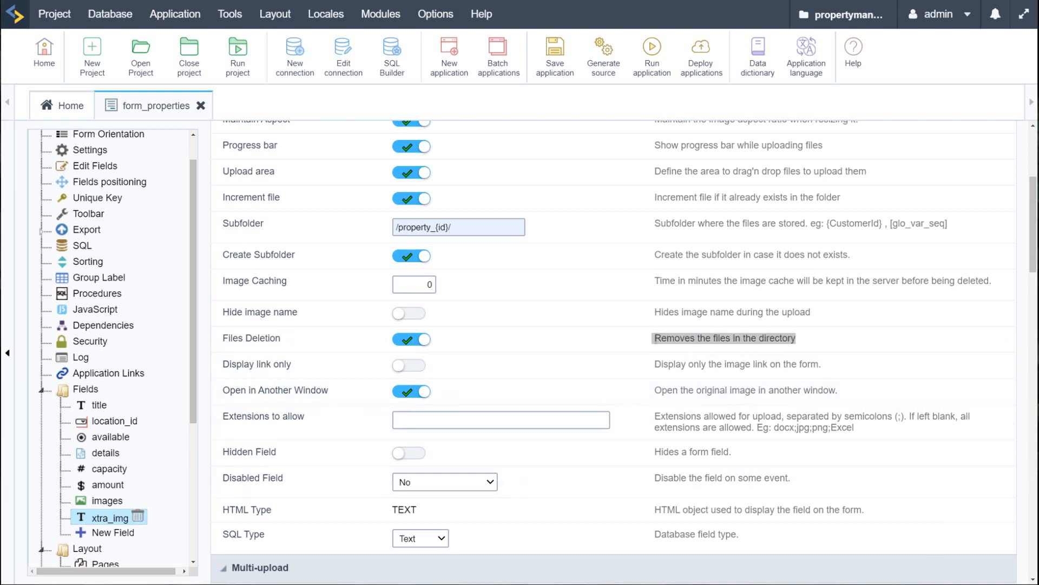
- Review the field and block arrangement of form_properties, and run the application to check the extra images field
scroll(94, 442, "up", 5)
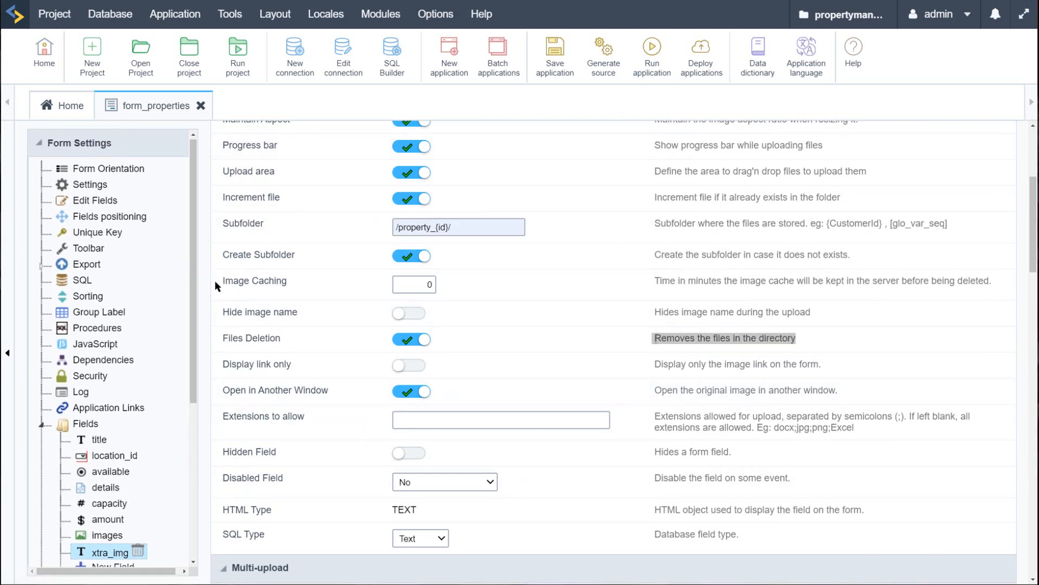
left_click(96, 201)
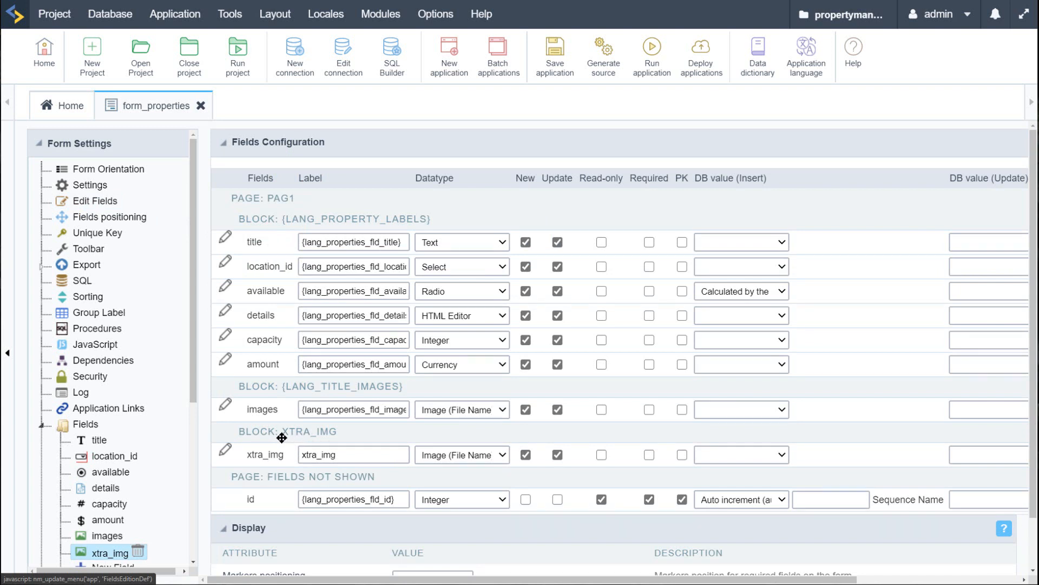
scroll(145, 473, "down", 3)
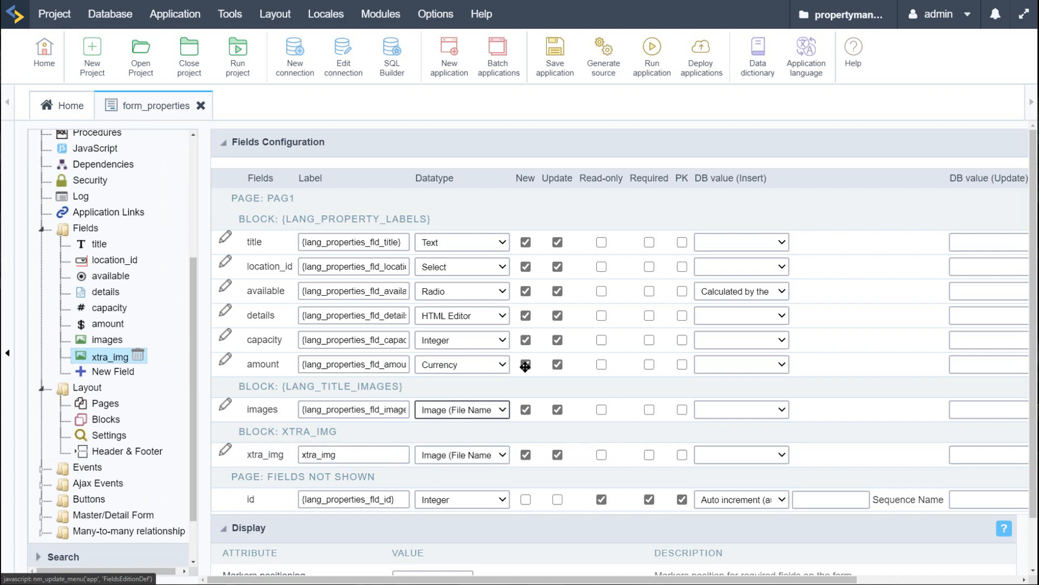
left_click(638, 52)
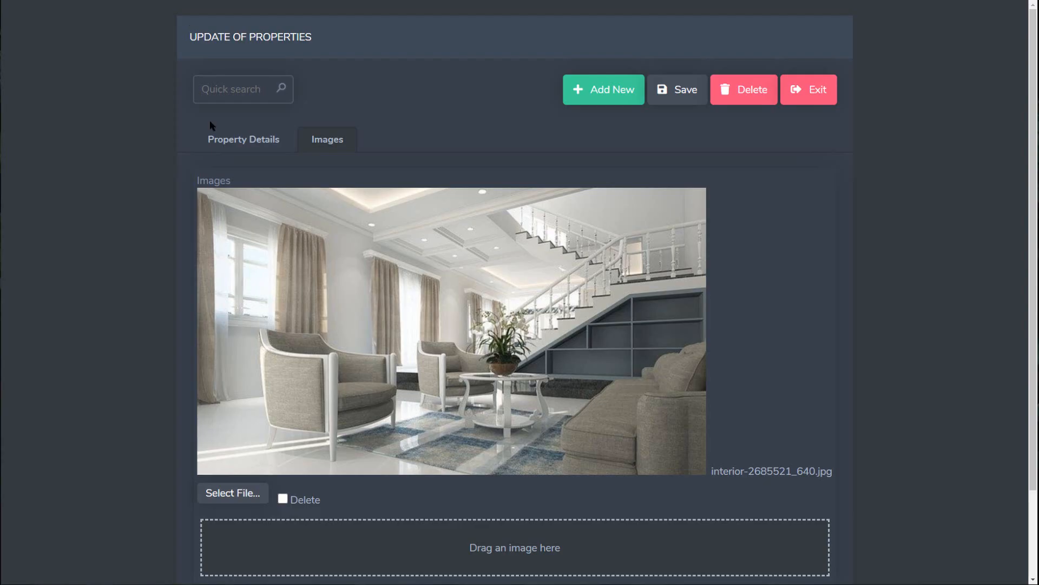
- Examine the Property Details and Images sections of the property form, including the additional image list beneath both
left_click(244, 142)
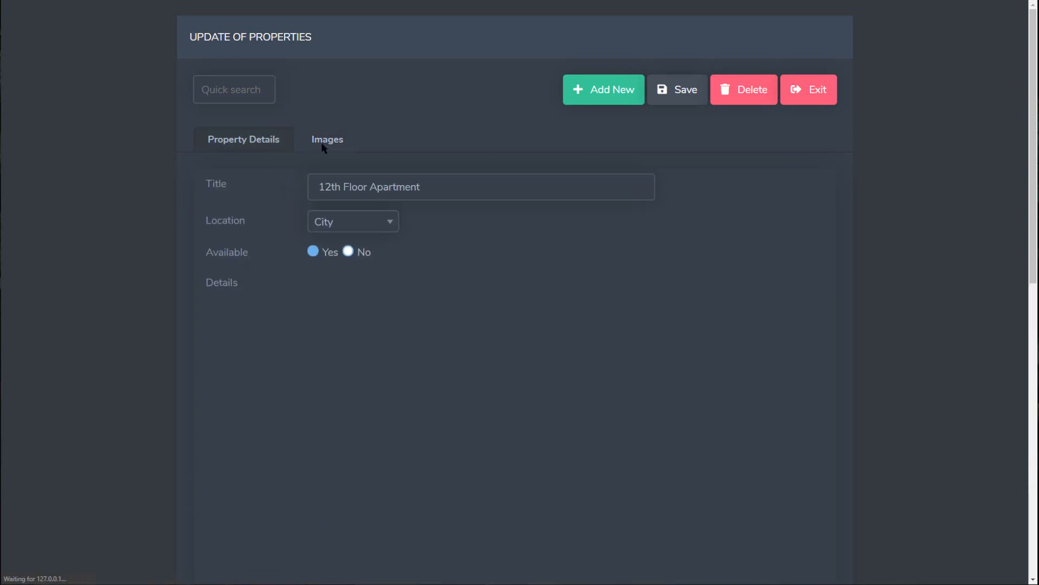
scroll(279, 220, "down", 5)
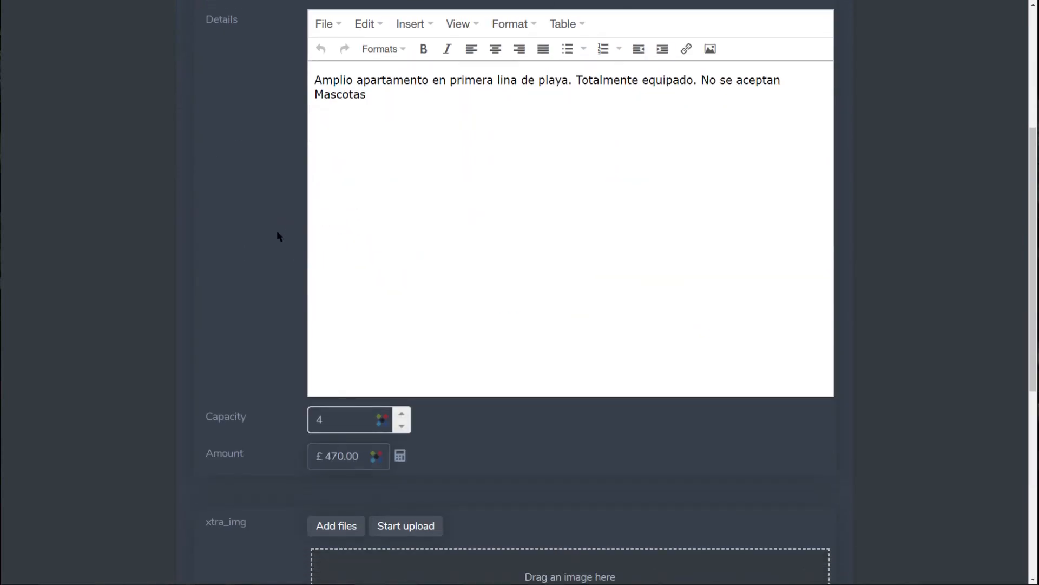
key("ctrl+minus")
key("ctrl+minus")
key("ctrl+minus")
scroll(265, 262, "up", 2)
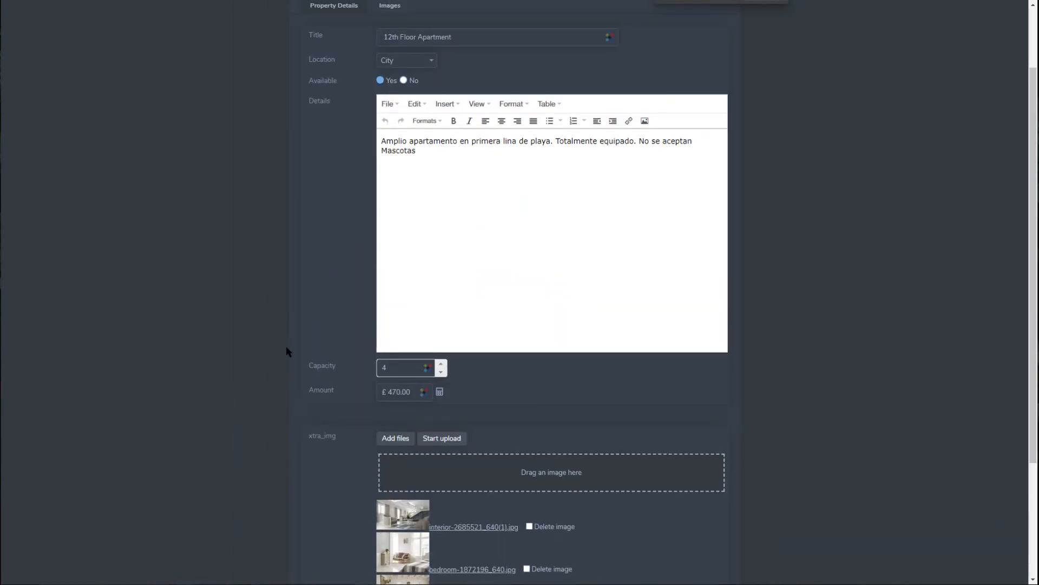
scroll(285, 353, "down", 4)
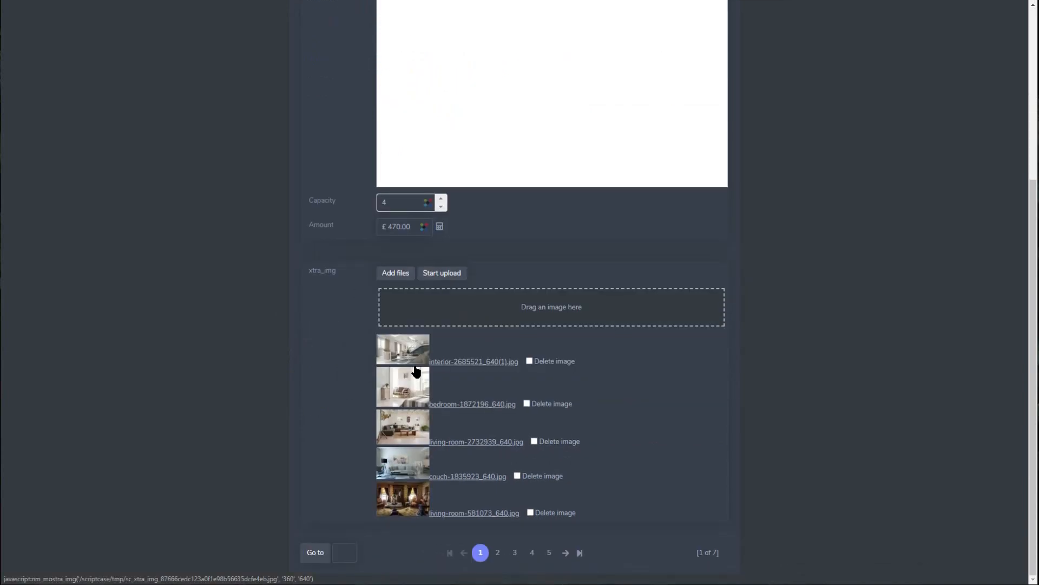
scroll(379, 401, "up", 5)
scroll(354, 325, "down", 5)
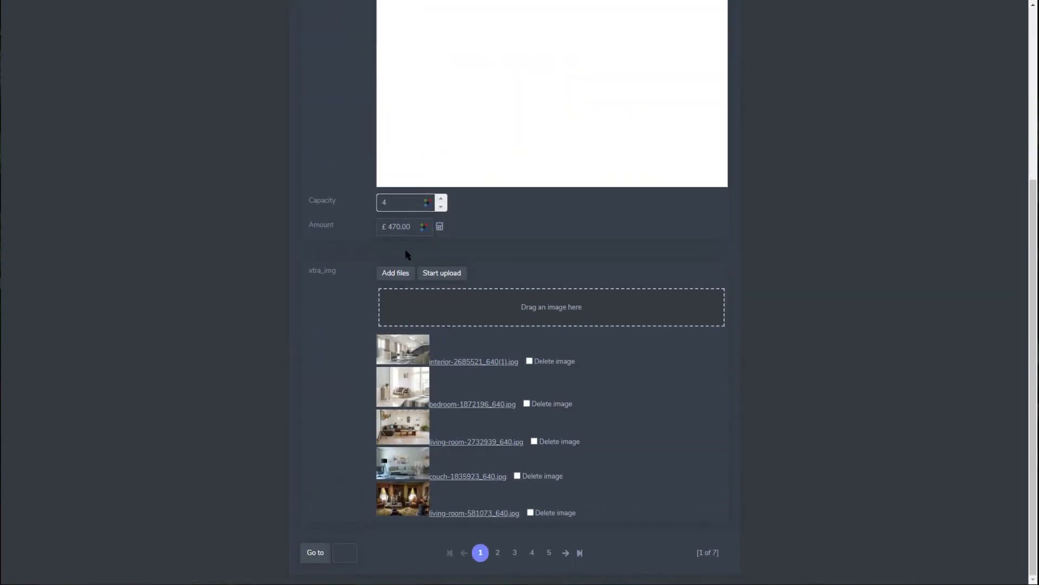
scroll(357, 297, "up", 4)
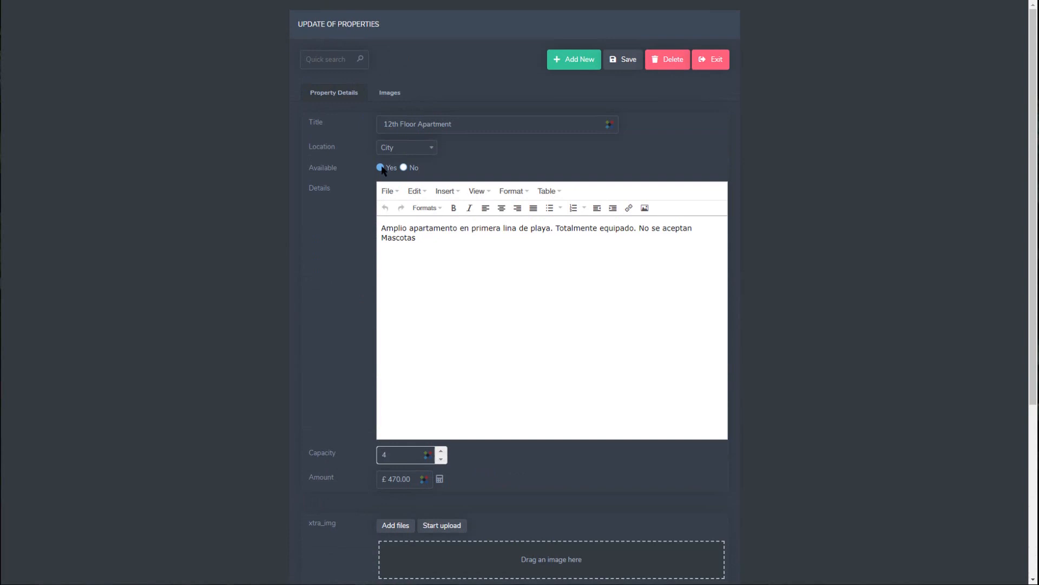
left_click(394, 96)
scroll(359, 249, "down", 2)
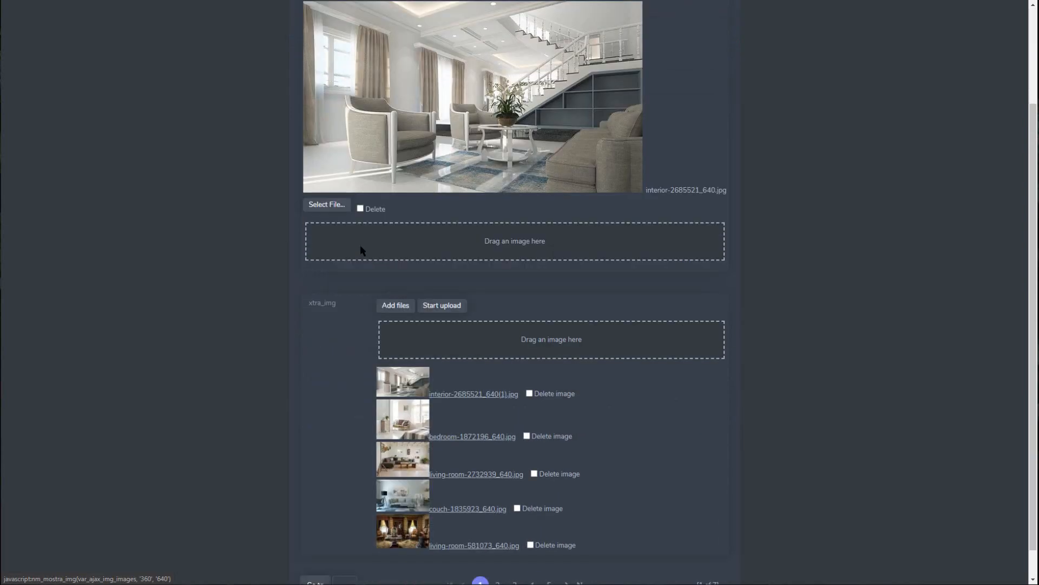
scroll(360, 244, "up", 2)
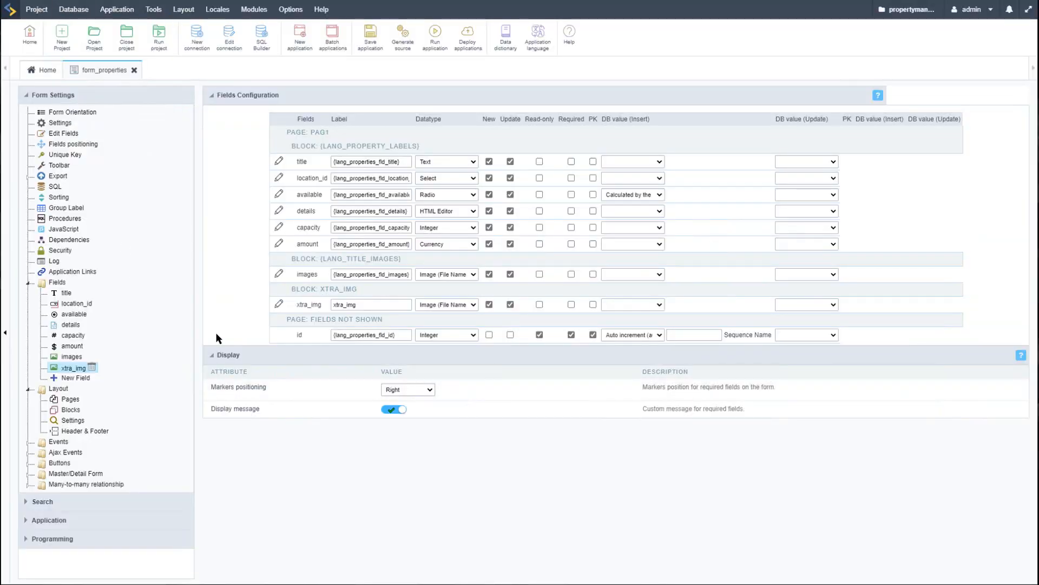
- In the block settings of form_properties, set the Next organization of block1 to Tabs
left_click(70, 409)
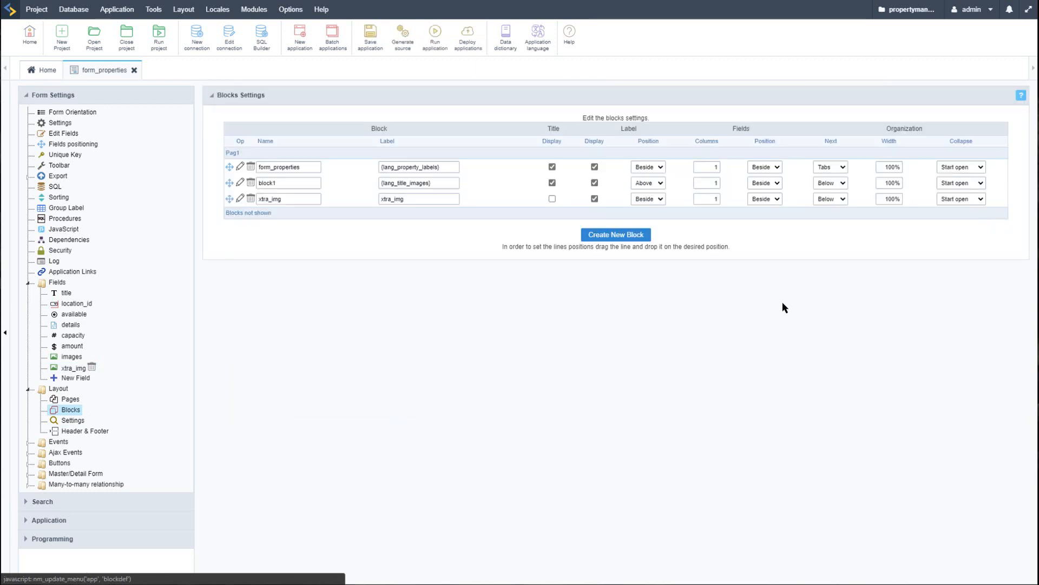
left_click(832, 200)
left_click(835, 212)
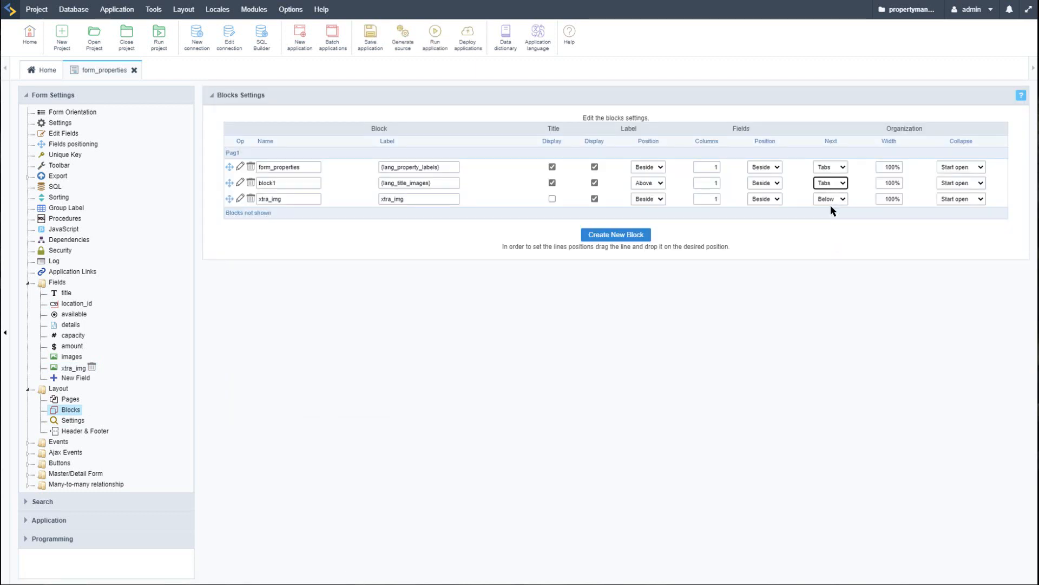
- Run the form and check the contents of its Images and xtra_img sections
left_click(436, 36)
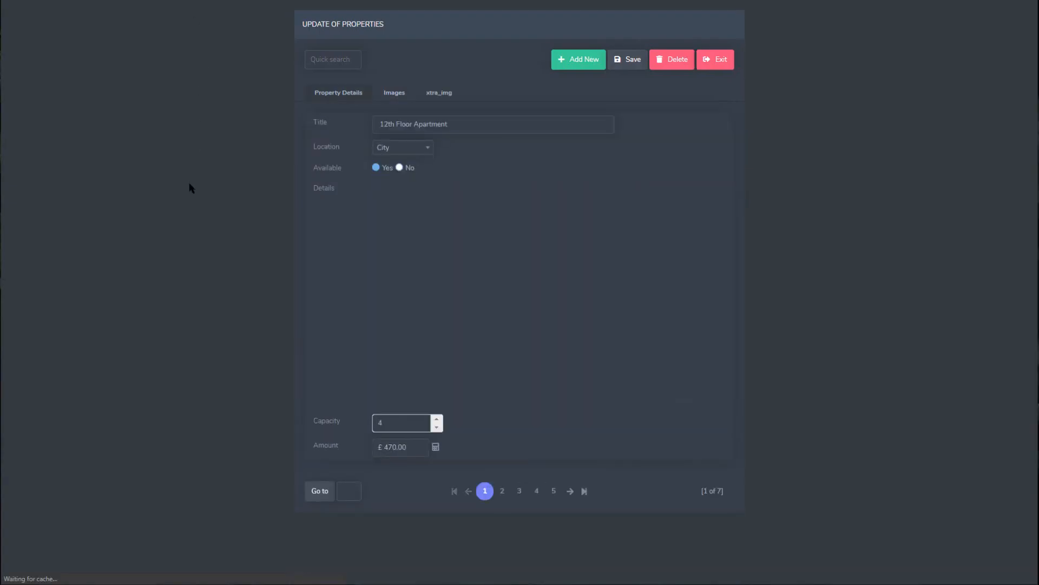
left_click(440, 93)
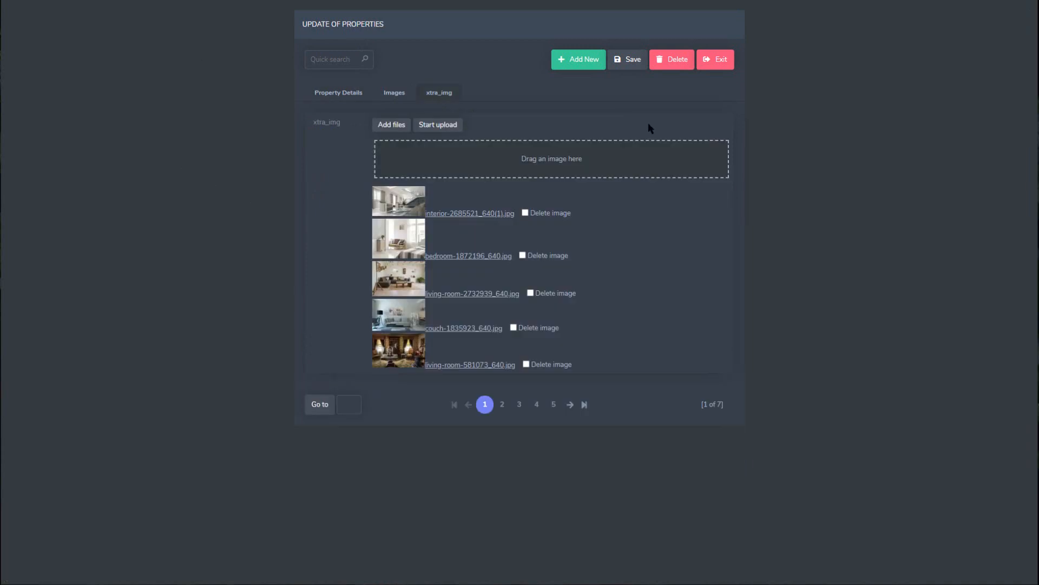
left_click(392, 92)
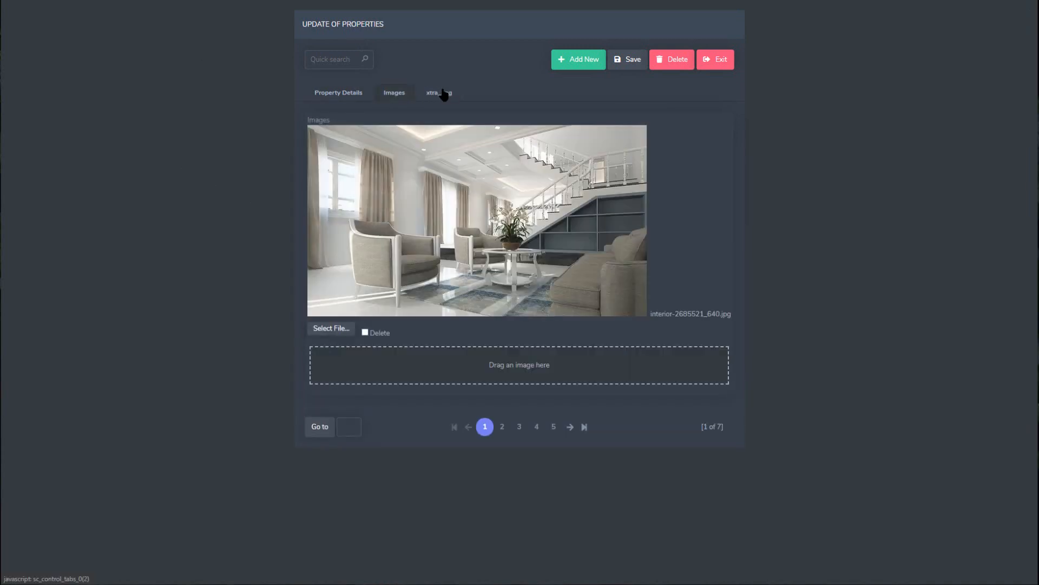
left_click(440, 93)
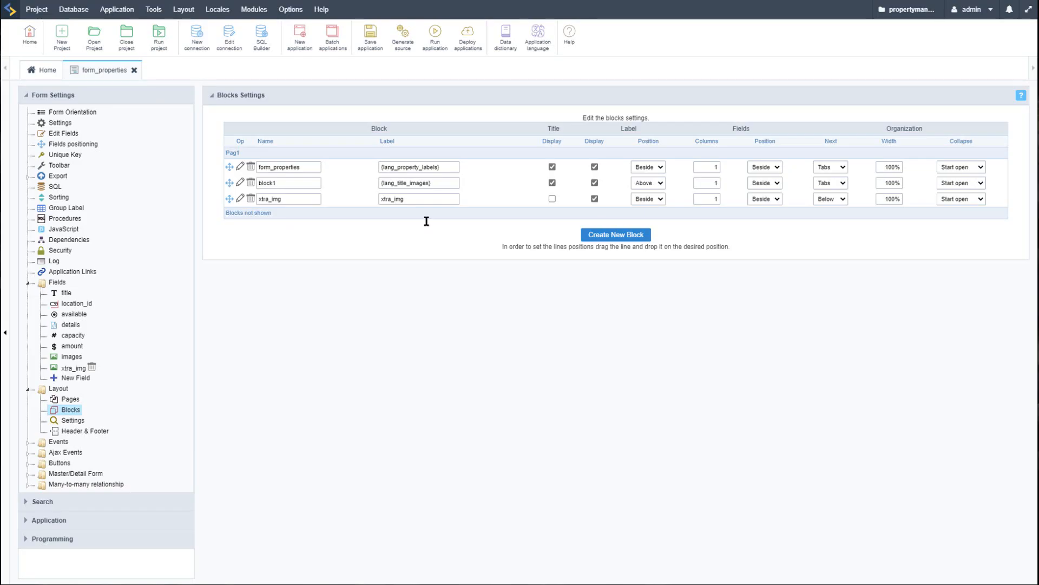
- Set the label of the xtra_img block to {lang_title_xtra_img}
left_click_drag(436, 198, 360, 191)
type("{lan")
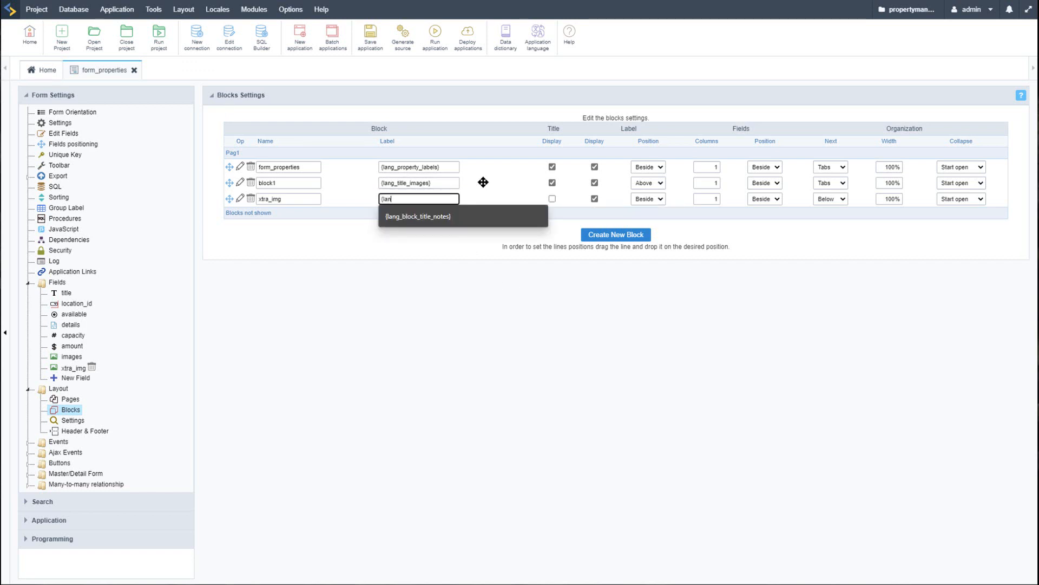
type("g_title_xtra_img")
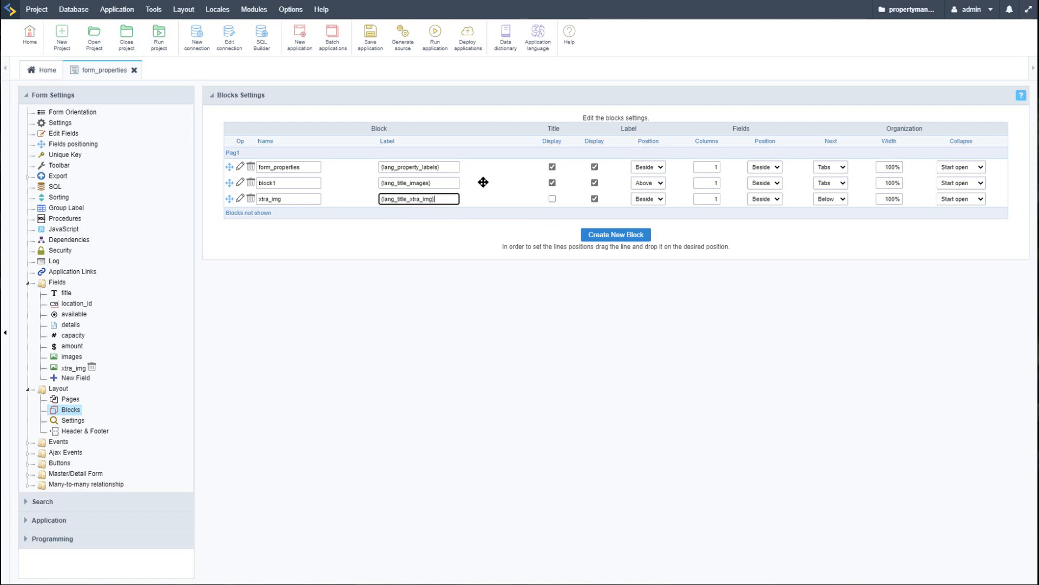
triple_click(406, 199)
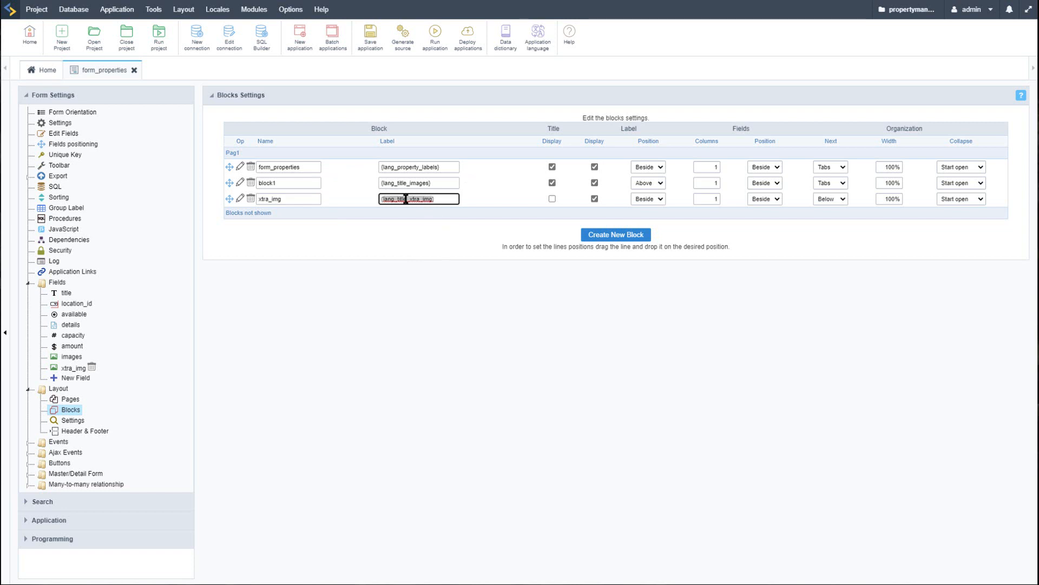
left_click(441, 258)
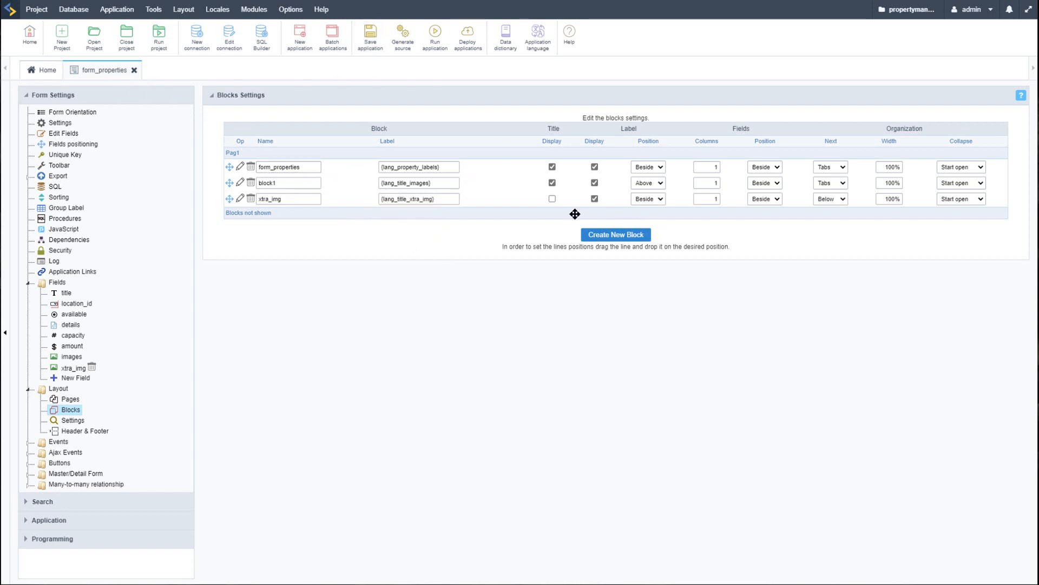
- Open the block_titles project messages in the application language settings
left_click(218, 10)
left_click(238, 28)
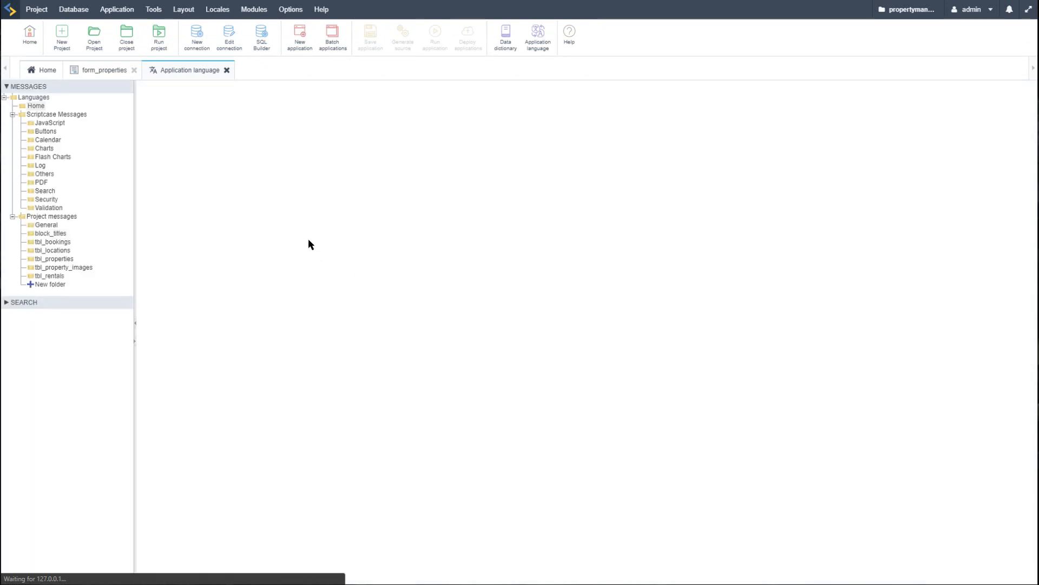
left_click(50, 234)
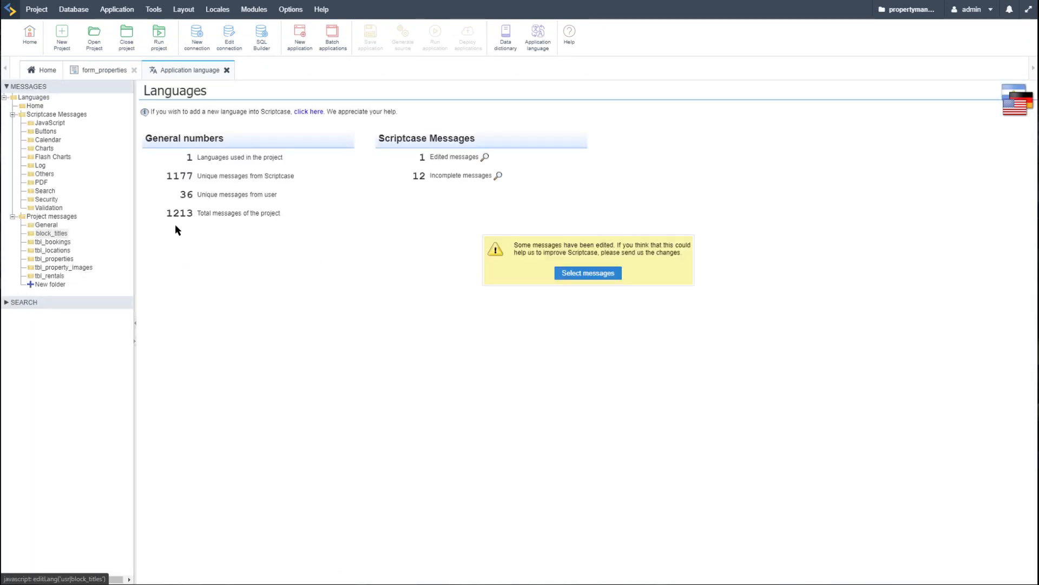
left_click(275, 163)
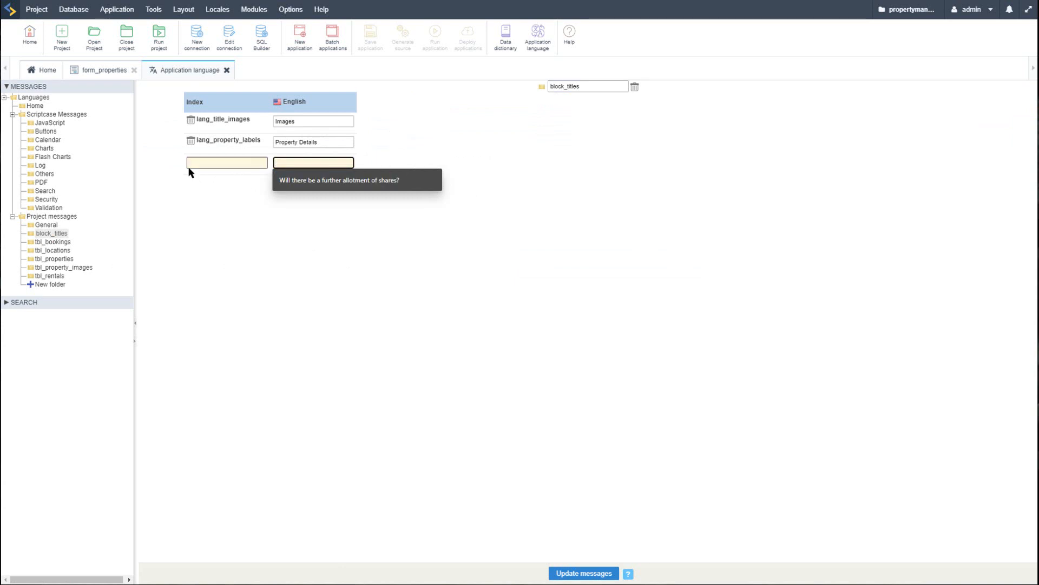
left_click(210, 165)
type("Property Details")
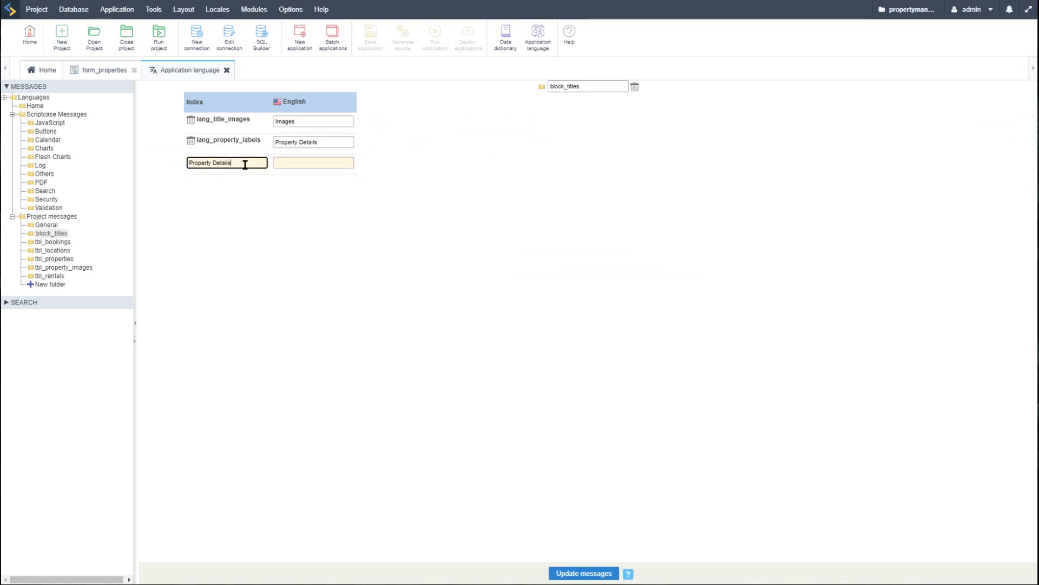
left_click(335, 162)
- Add a block_titles message with index lang_xtra_img and English text "Extra Images", and update the messages
left_click_drag(242, 162, 169, 158)
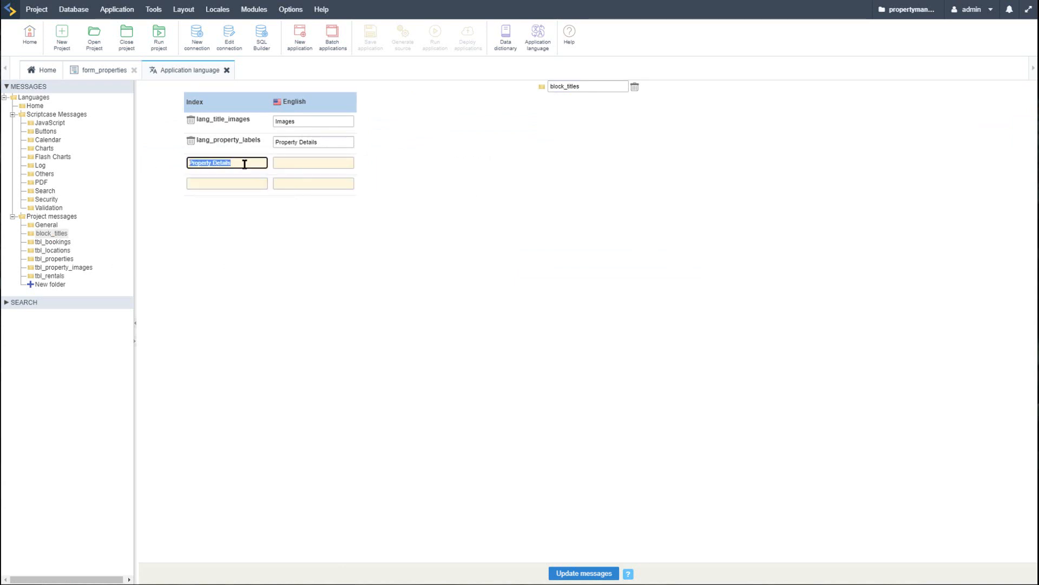
type("lang_extra_img")
left_click(309, 164)
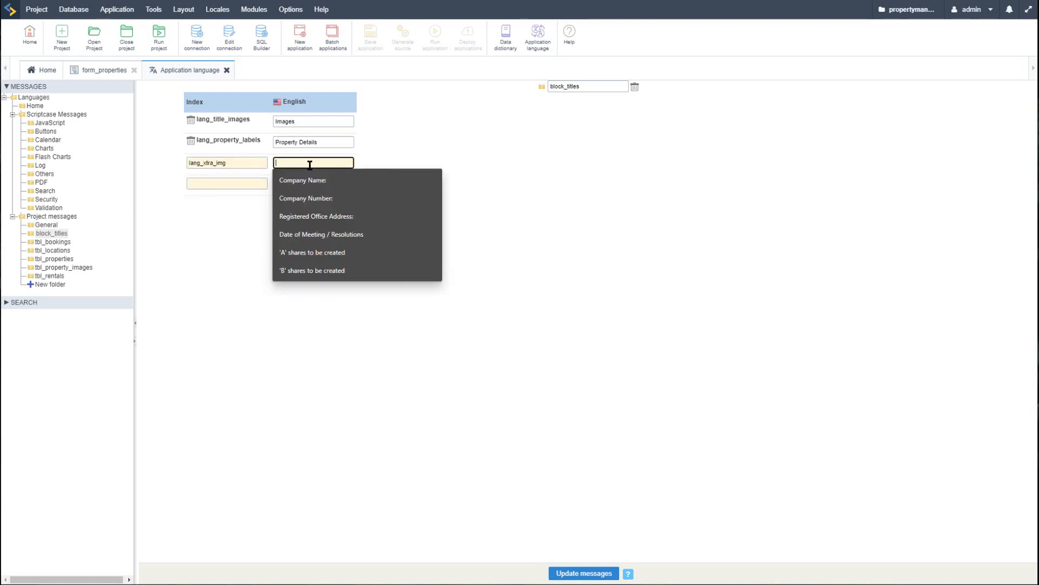
type("Extra Images")
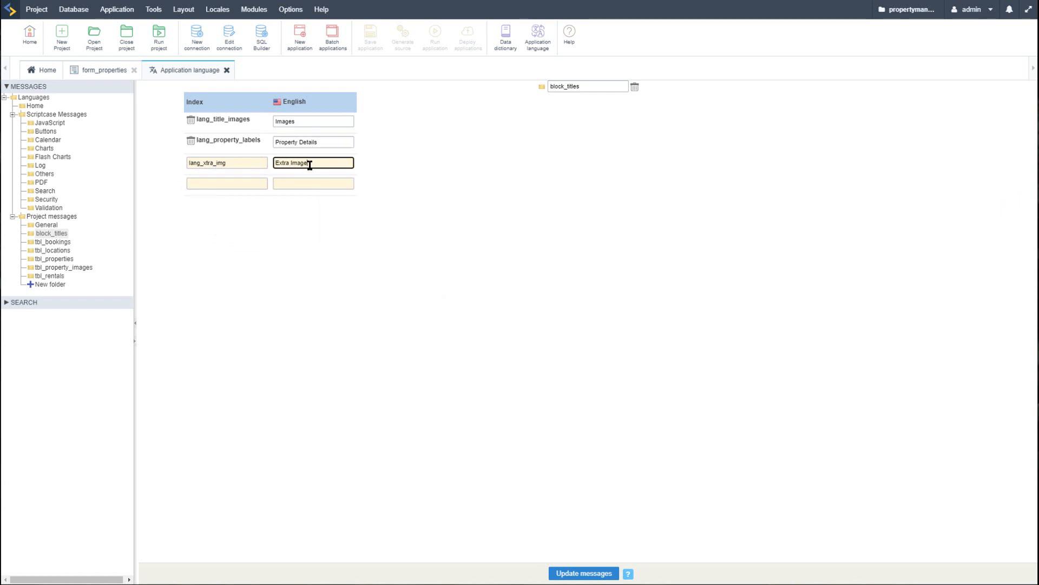
left_click(579, 572)
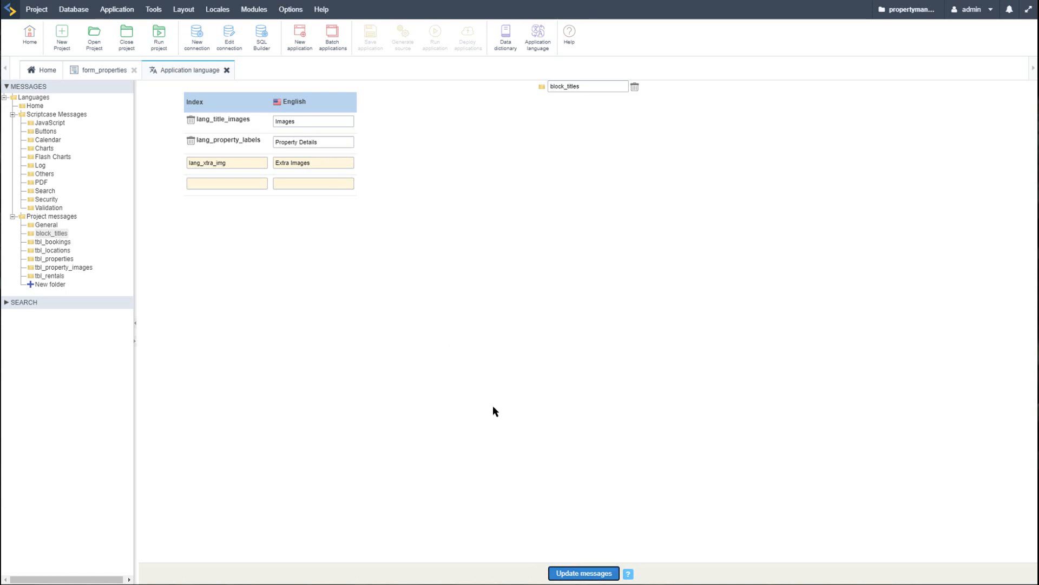
- Return to form_properties and reload the running form to check its section titles
left_click(111, 72)
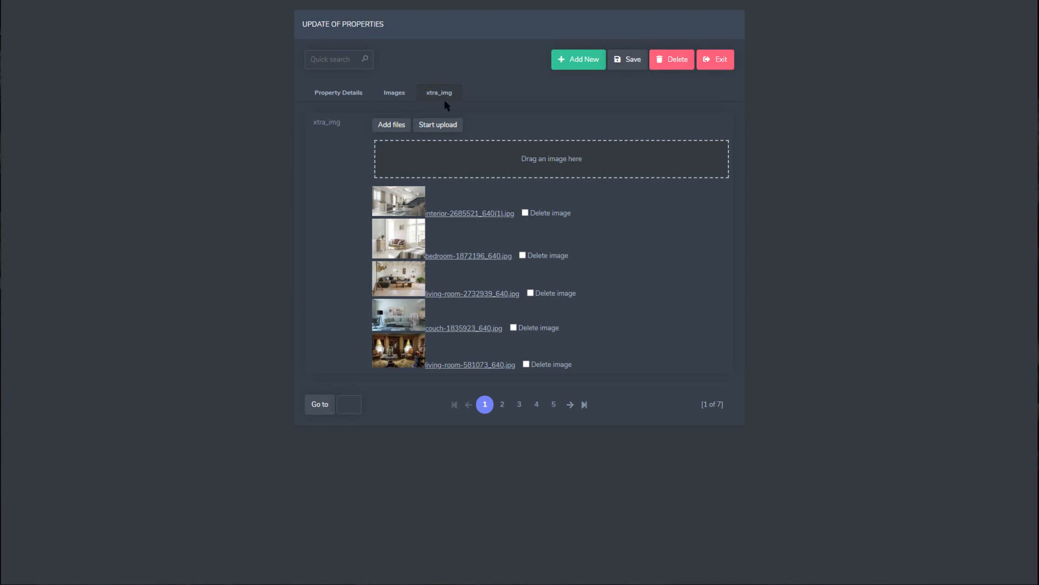
key("F5")
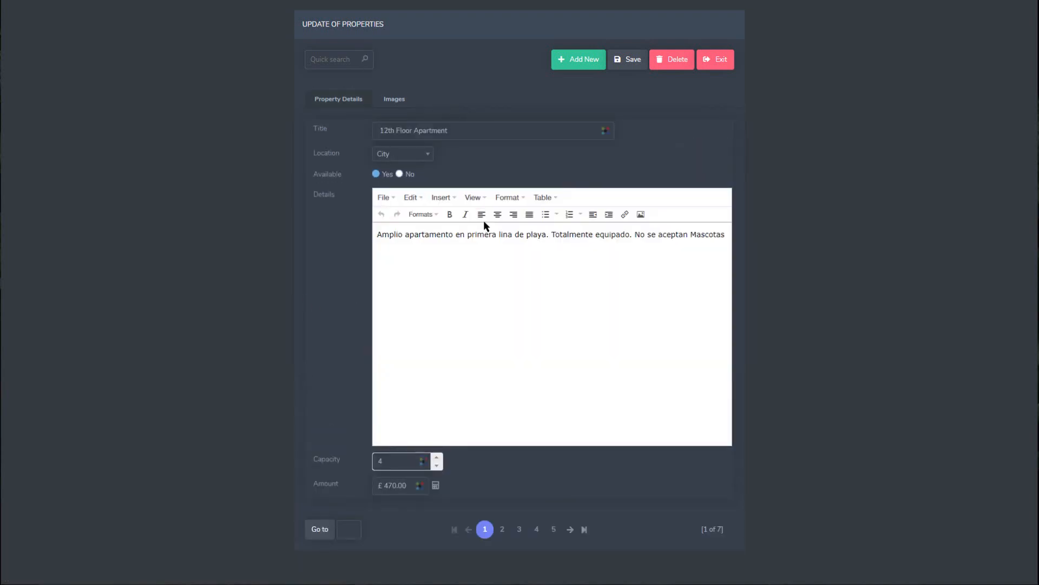
left_click(408, 101)
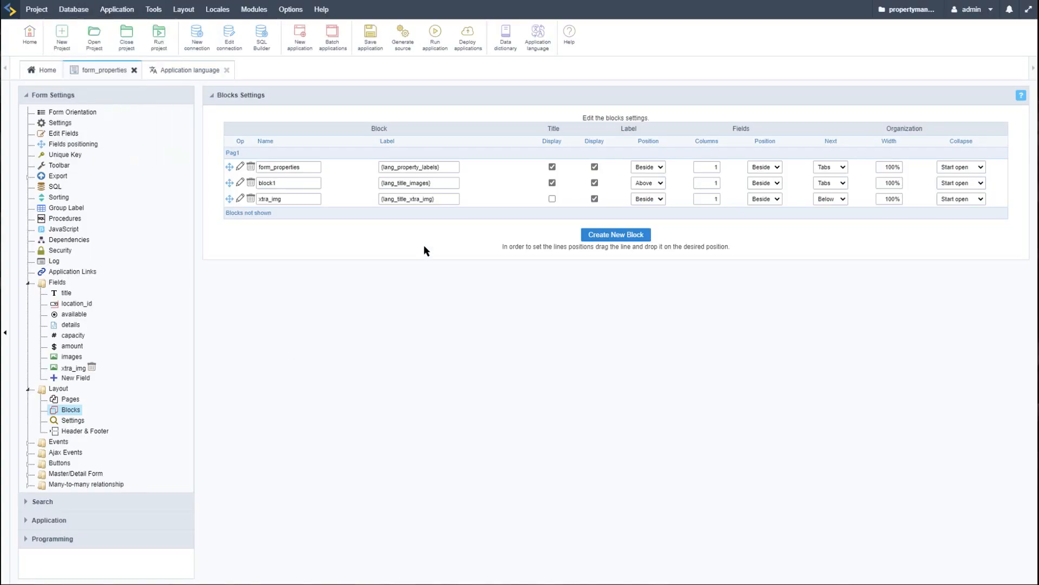
- Compare the label of the xtra_img block with its message index in the block_titles language messages
left_click(447, 199)
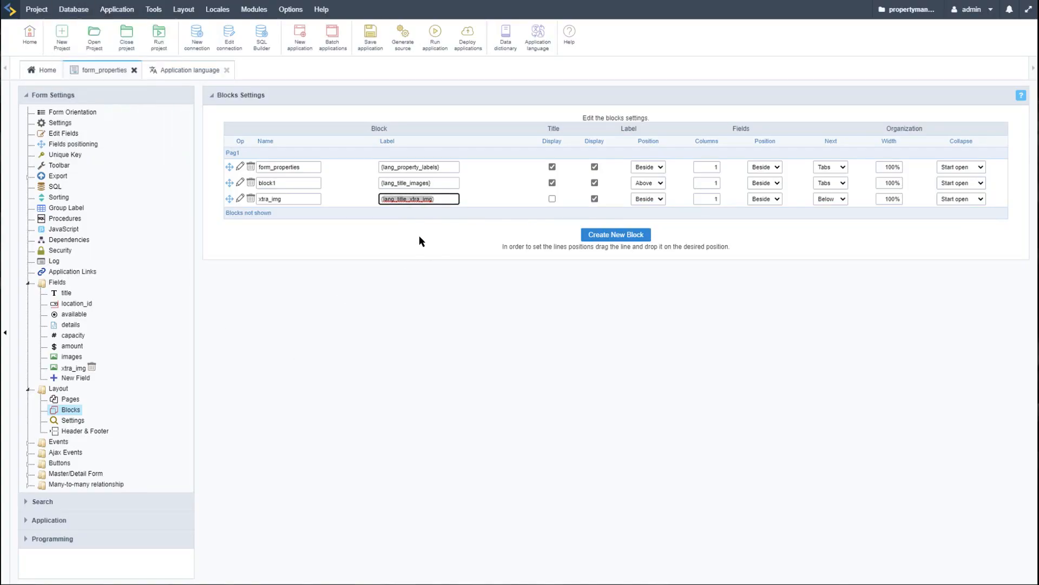
left_click(187, 71)
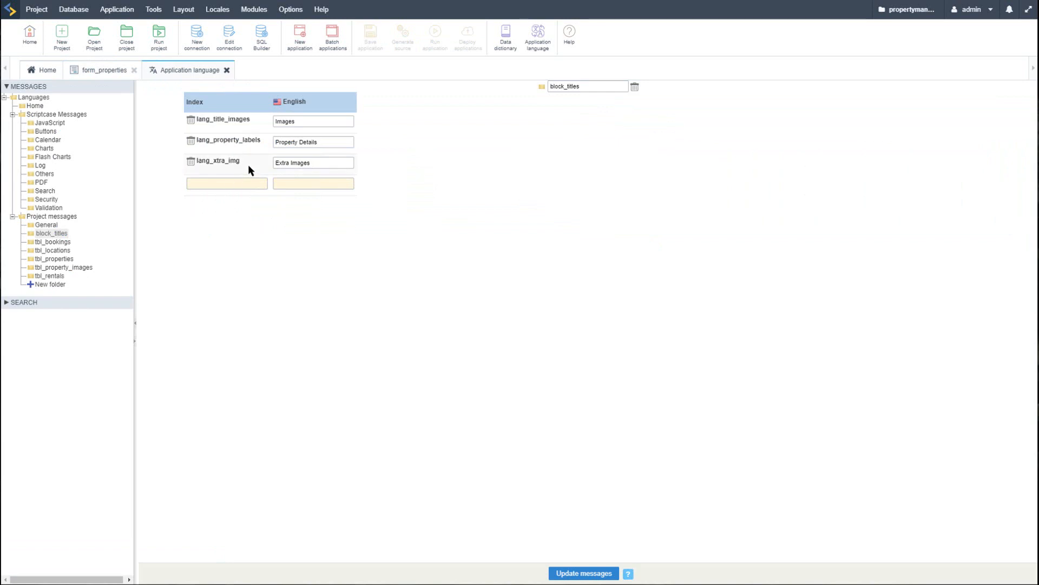
left_click_drag(248, 166, 200, 161)
left_click(102, 71)
left_click(430, 199)
triple_click(409, 196)
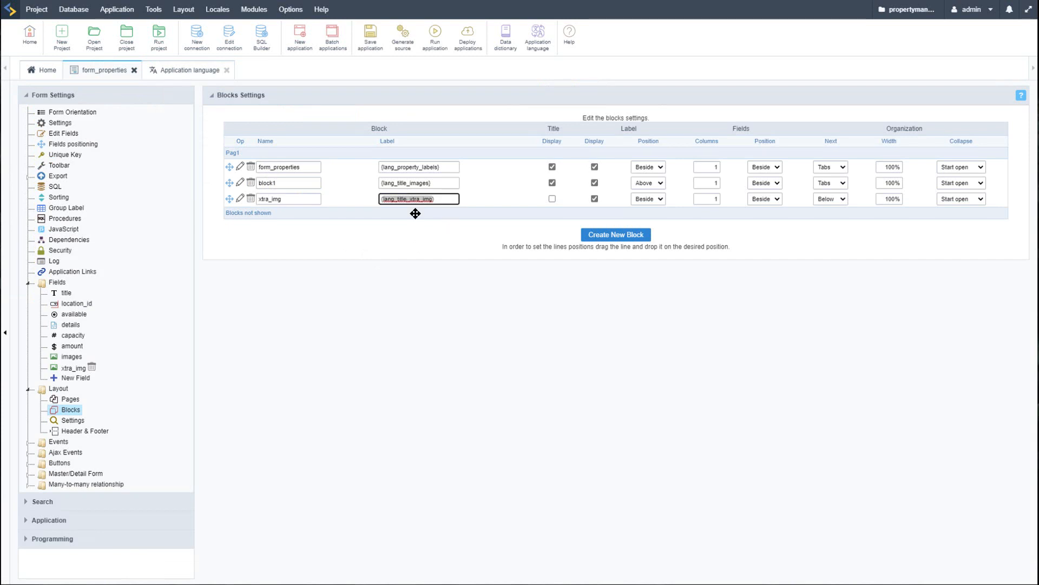
left_click(405, 199)
- Copy the message index lang_xtra_img from block_titles and use it as the xtra_img block's label, {lang_xtra_img}
left_click(205, 69)
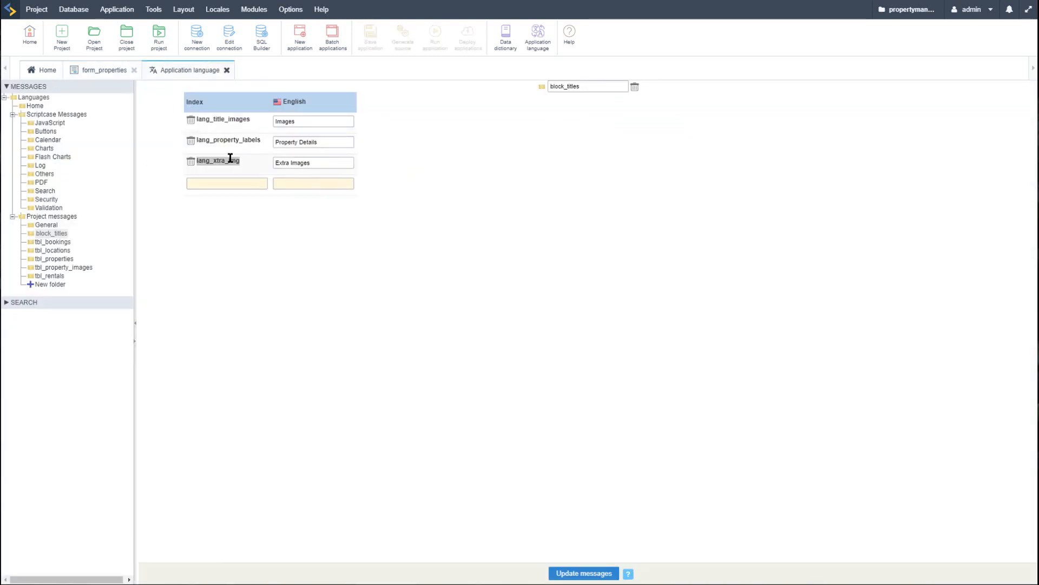
right_click(230, 159)
key("ctrl+c")
left_click(170, 119)
left_click(101, 69)
left_click_drag(452, 196, 381, 199)
right_click(380, 199)
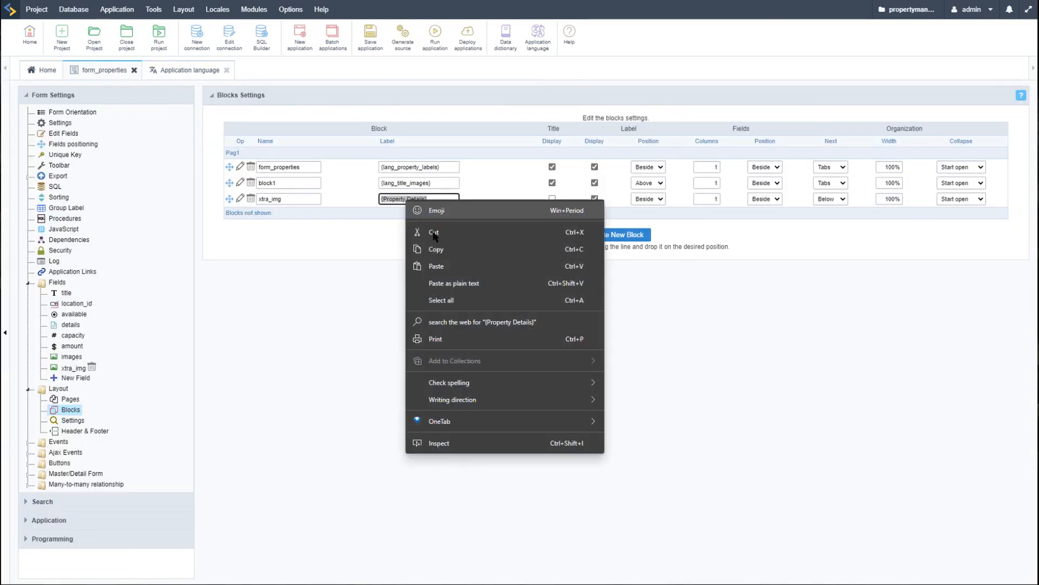
left_click(449, 264)
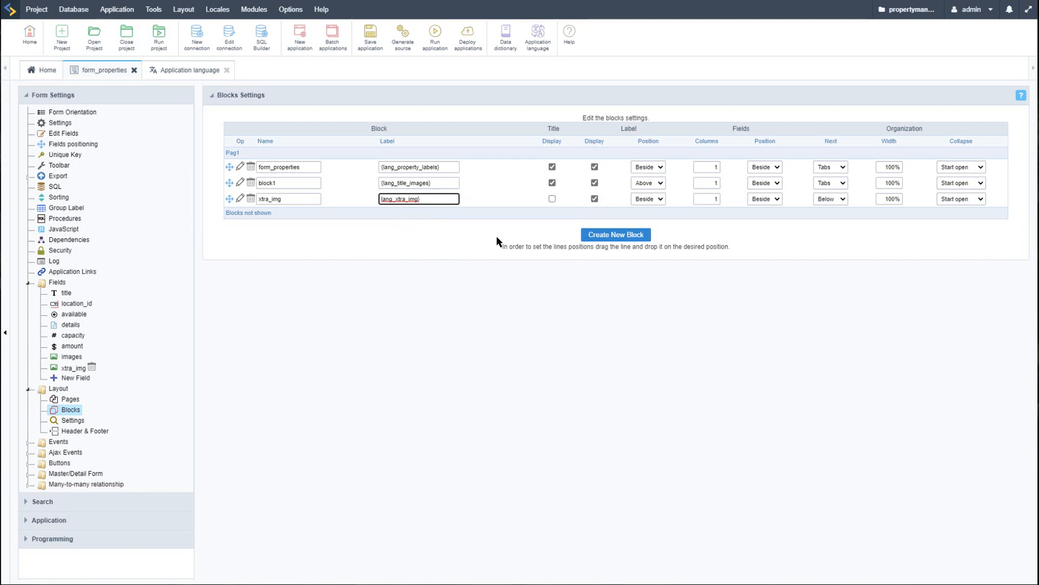
- Complete the xtra_img block's label as {lang_xtra_img}, and run the form to check the section title and field label of its third tab
type("{")
left_click(441, 41)
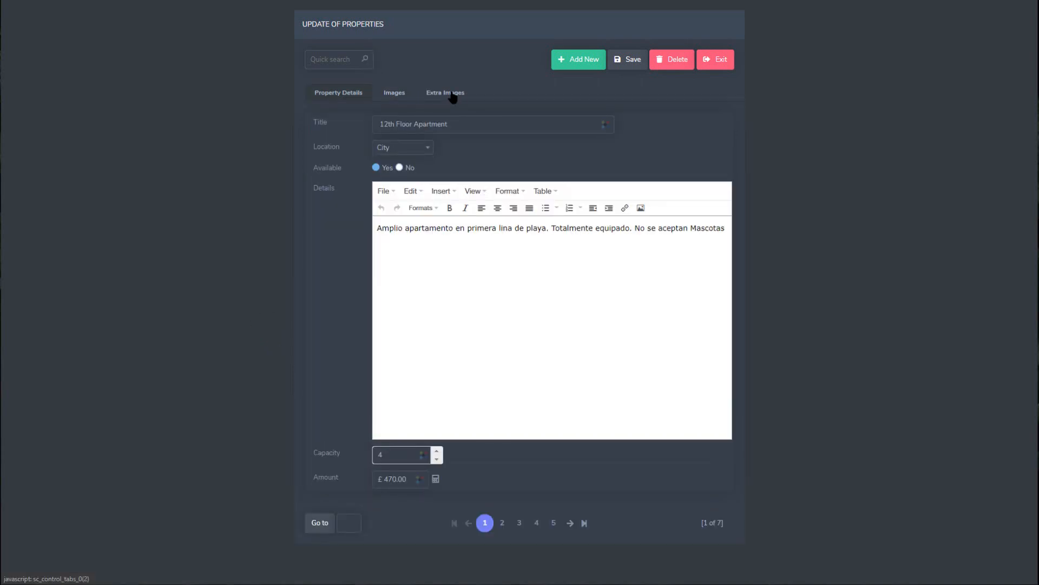
left_click(454, 94)
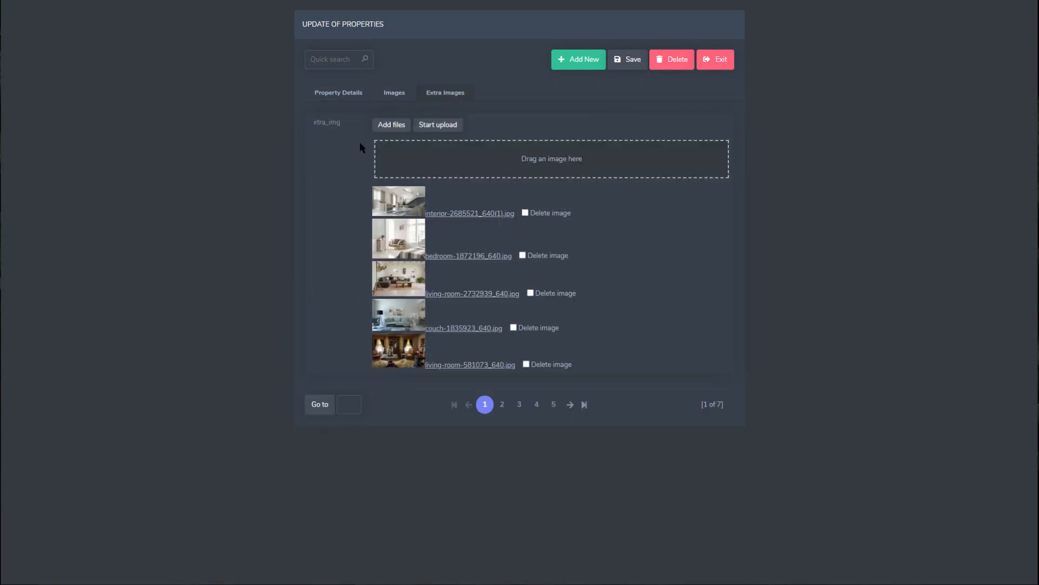
left_click_drag(342, 123, 317, 122)
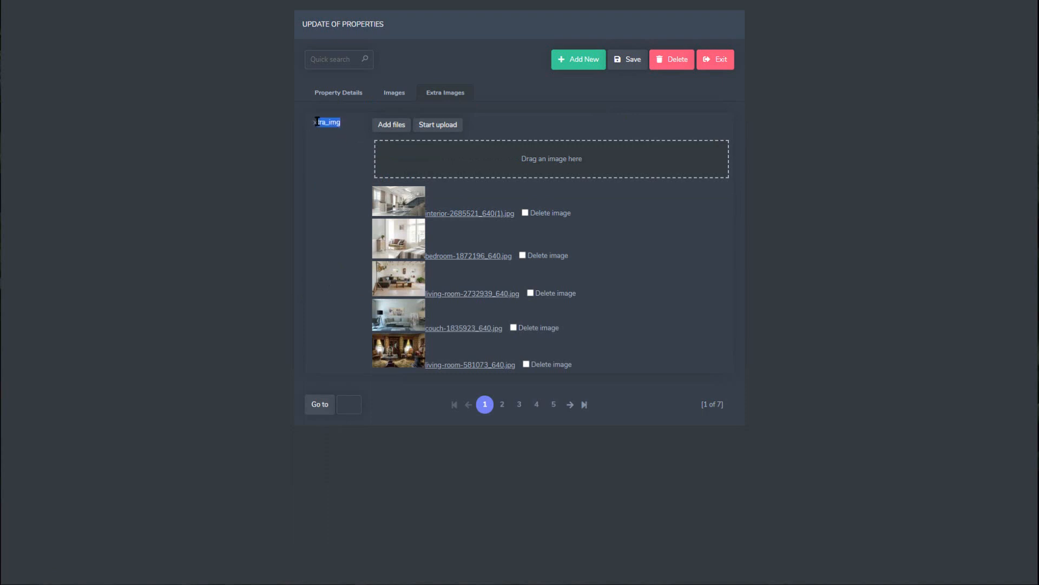
left_click(295, 151)
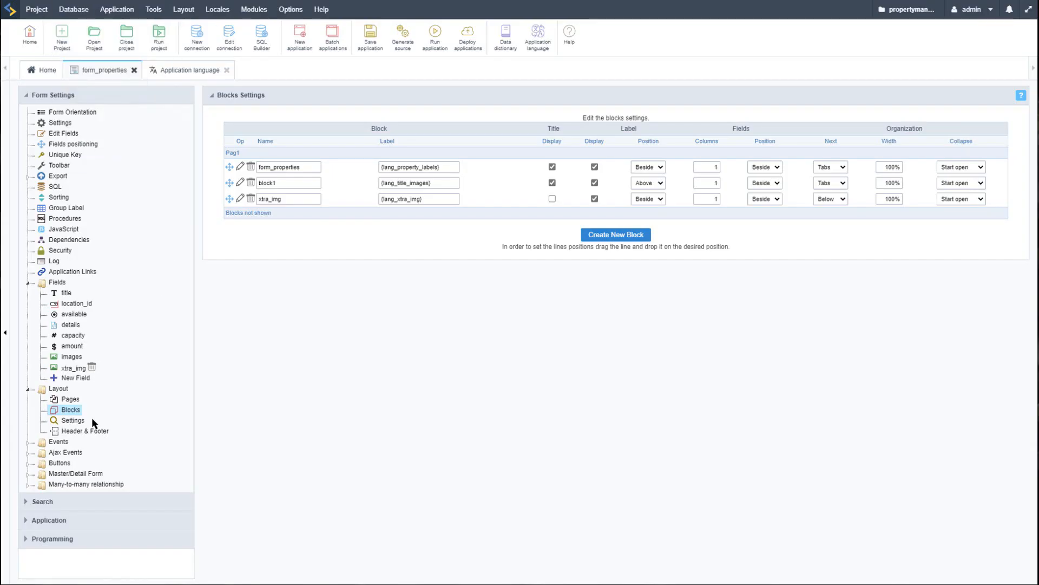
- Turn off label display for the xtra_img and block1 blocks, and compare both image tabs' field labels in the already running form
left_click(595, 199)
left_click(595, 182)
left_click(254, 9)
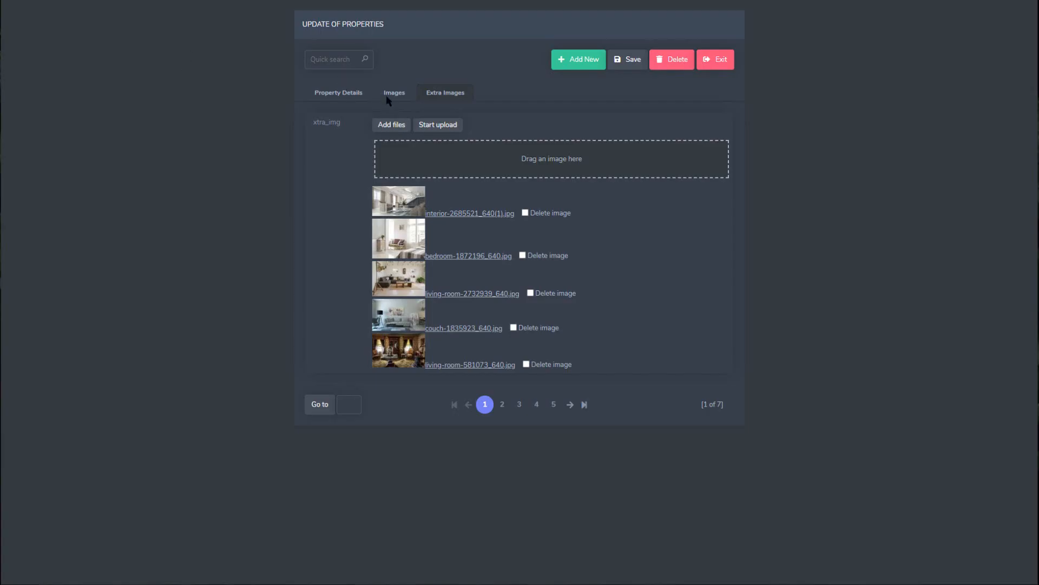
left_click(389, 98)
left_click_drag(328, 124, 299, 122)
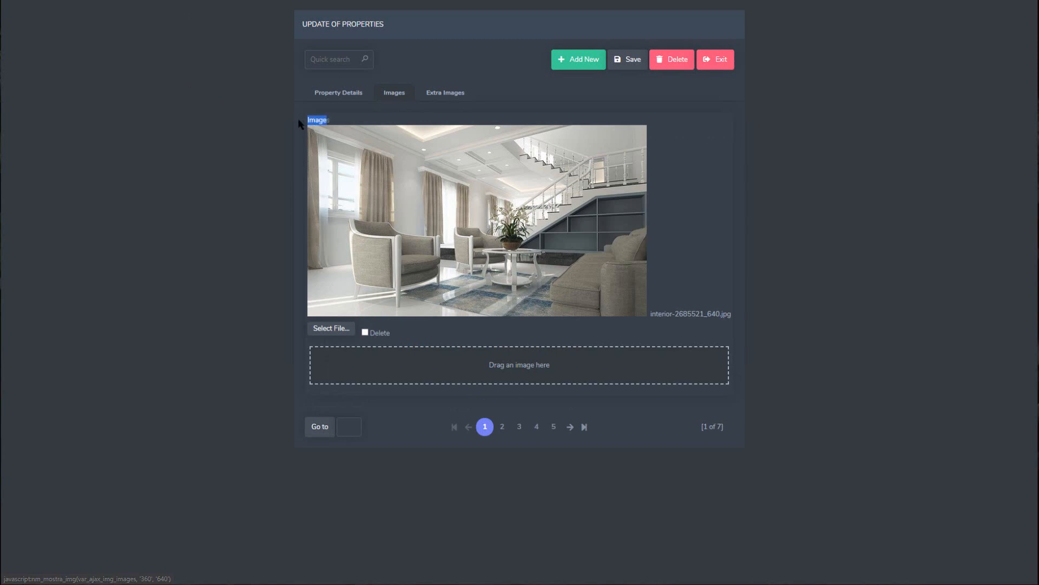
left_click(405, 120)
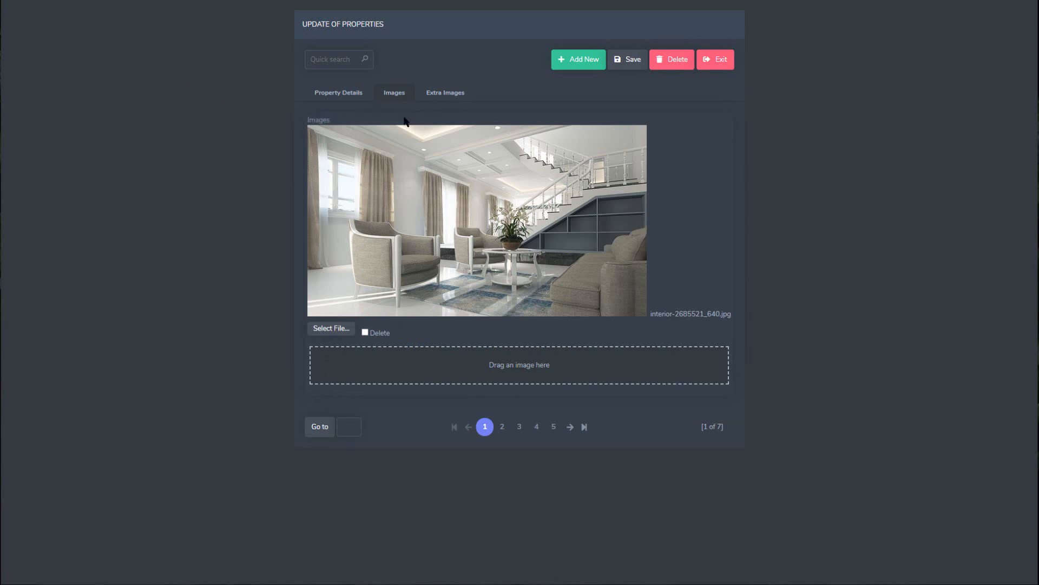
left_click(439, 96)
left_click_drag(344, 132, 310, 130)
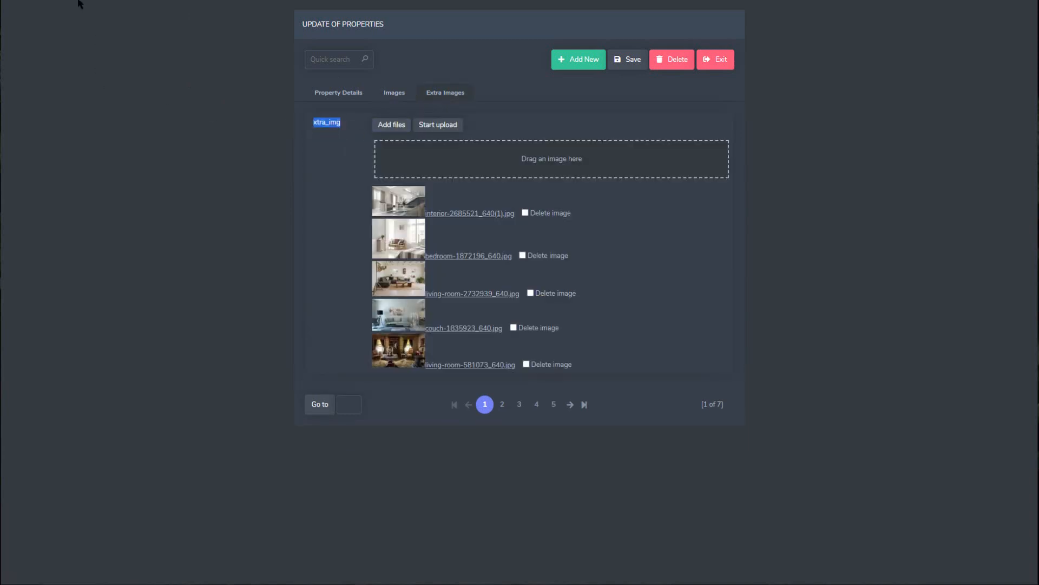
key("ctrl+shift+Tab")
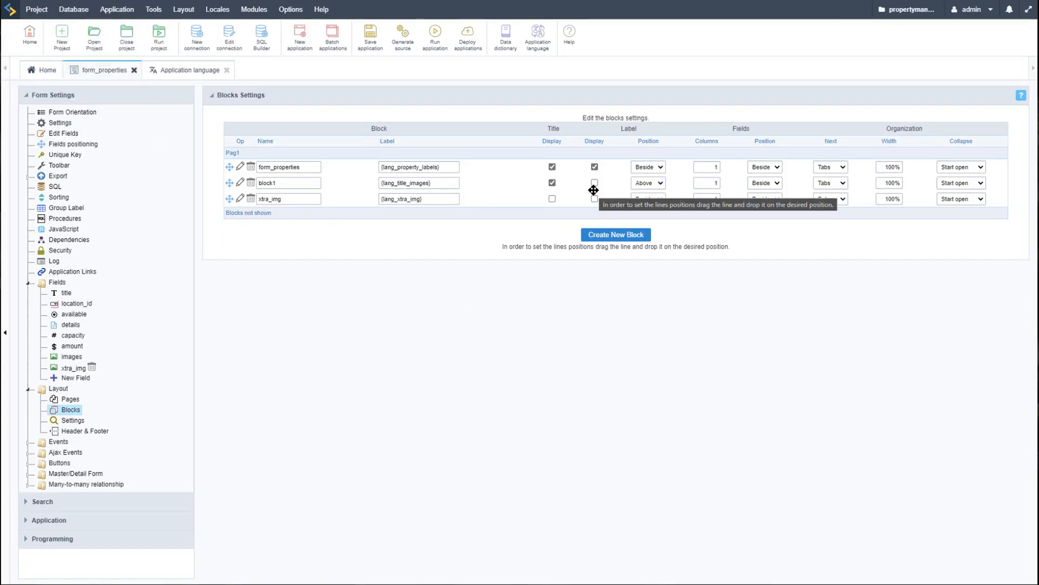
- Run the form again and check the field labels in its Images and Extra Images tabs
left_click(435, 38)
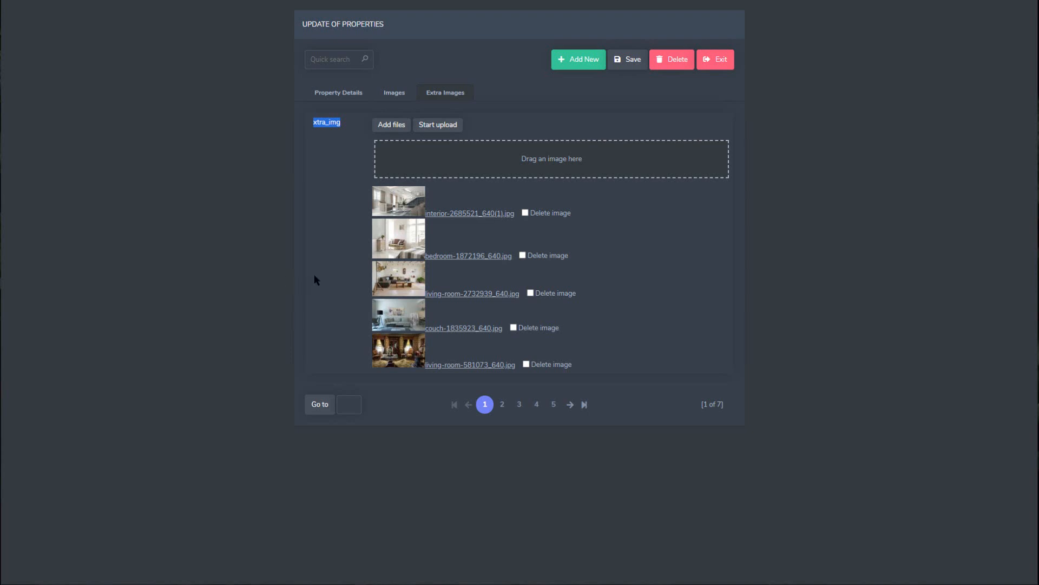
left_click(395, 94)
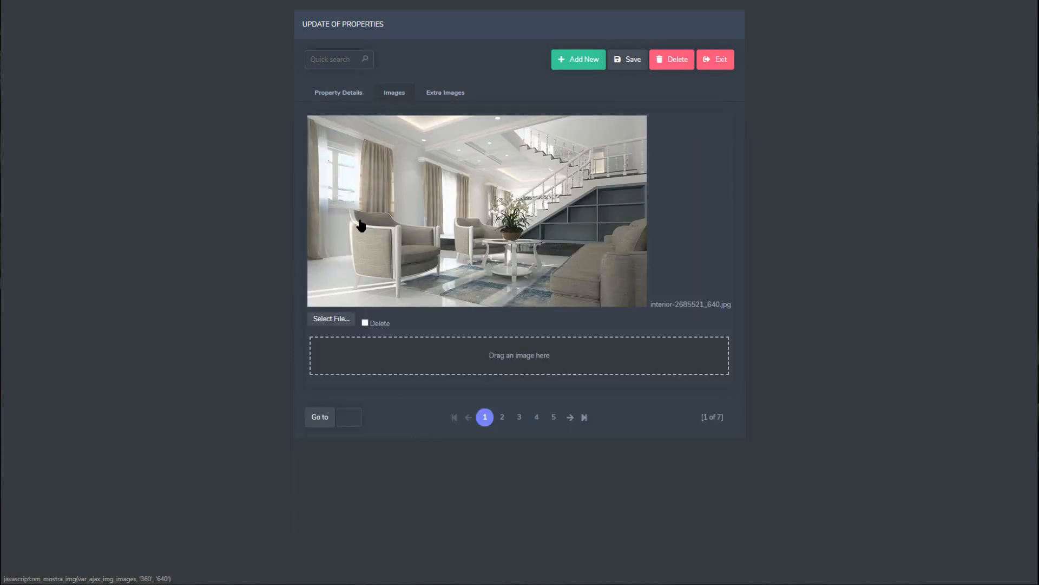
left_click(447, 94)
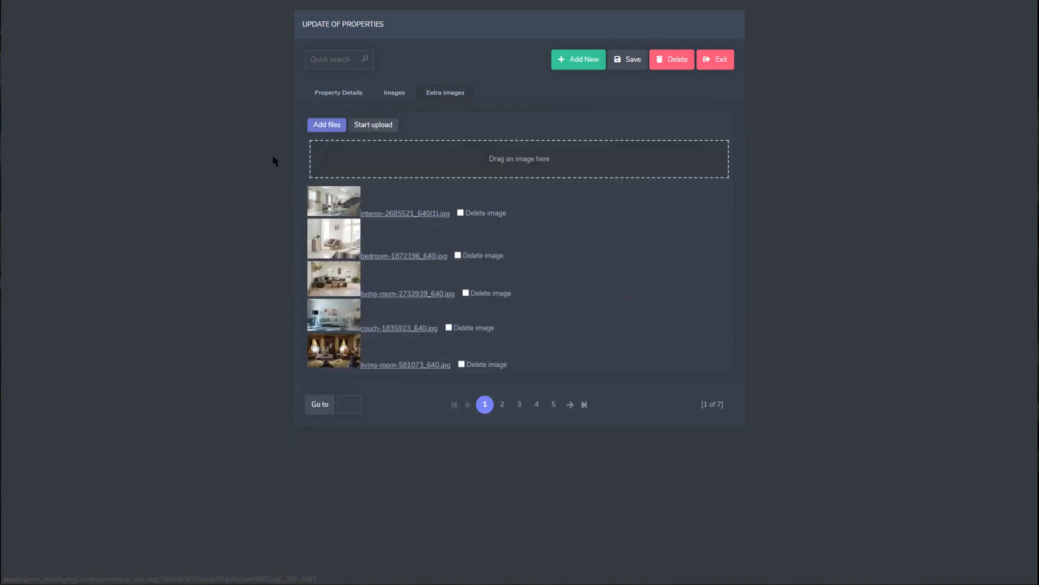
left_click(394, 93)
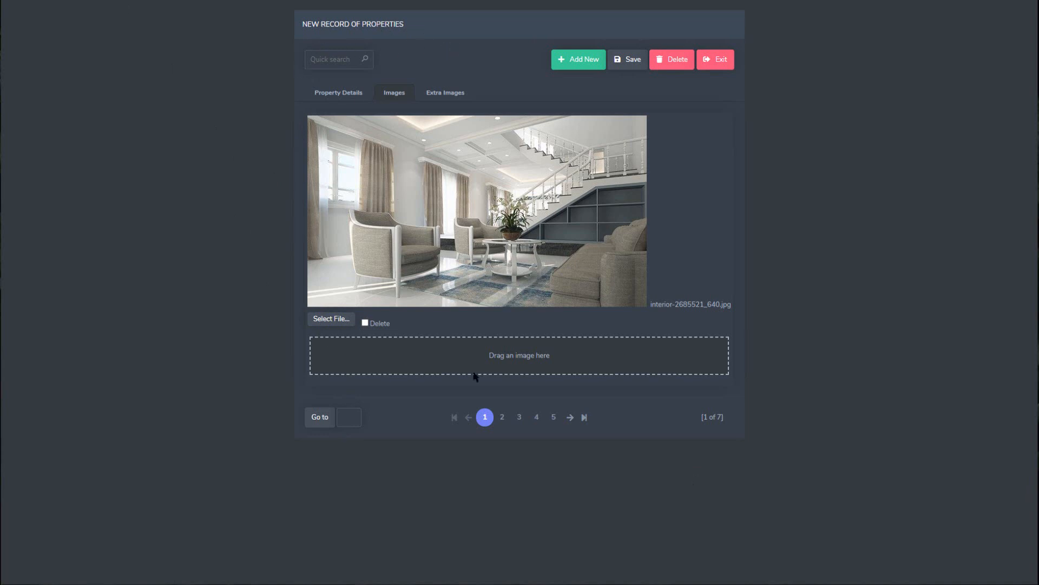
left_click(338, 94)
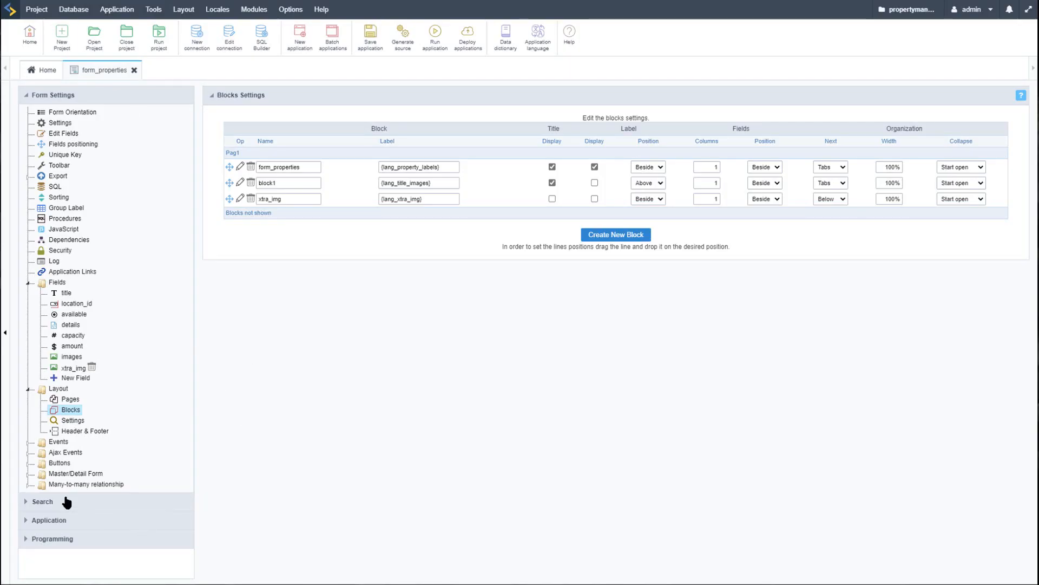
- Set the form header's update title to the variable [var_head]
left_click(76, 431)
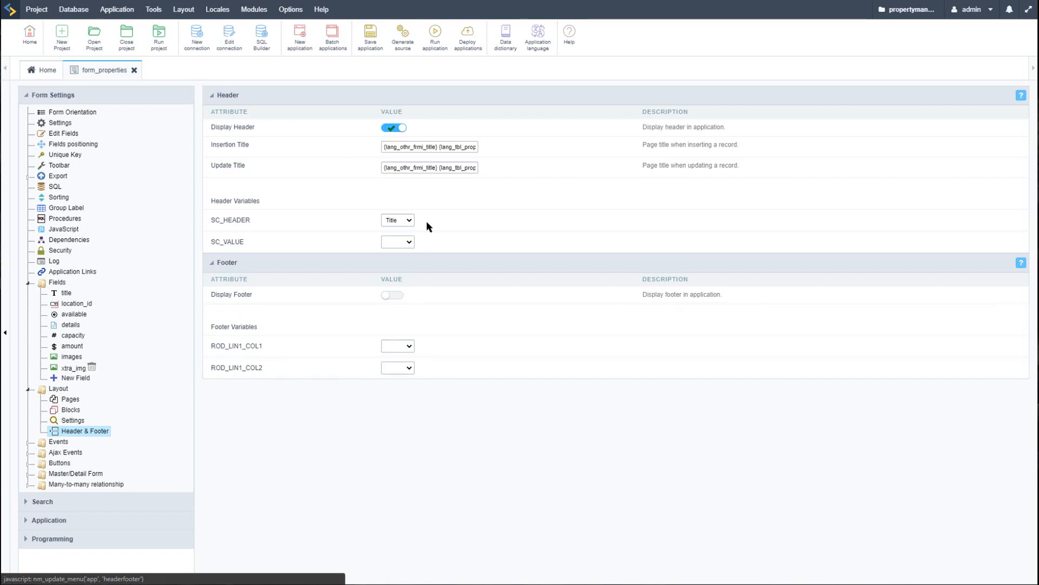
left_click(425, 167)
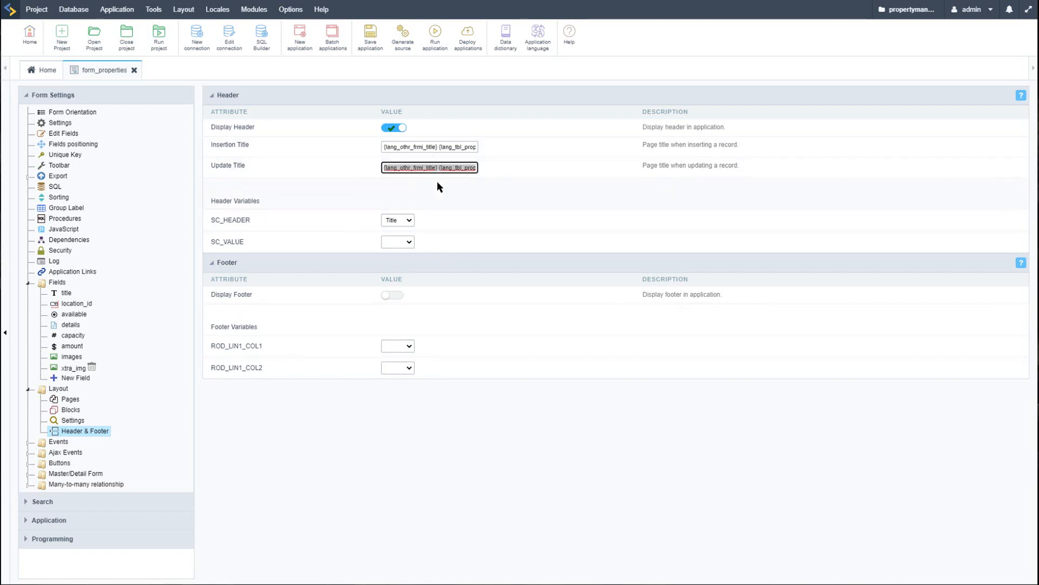
key("BackSpace")
type("[var")
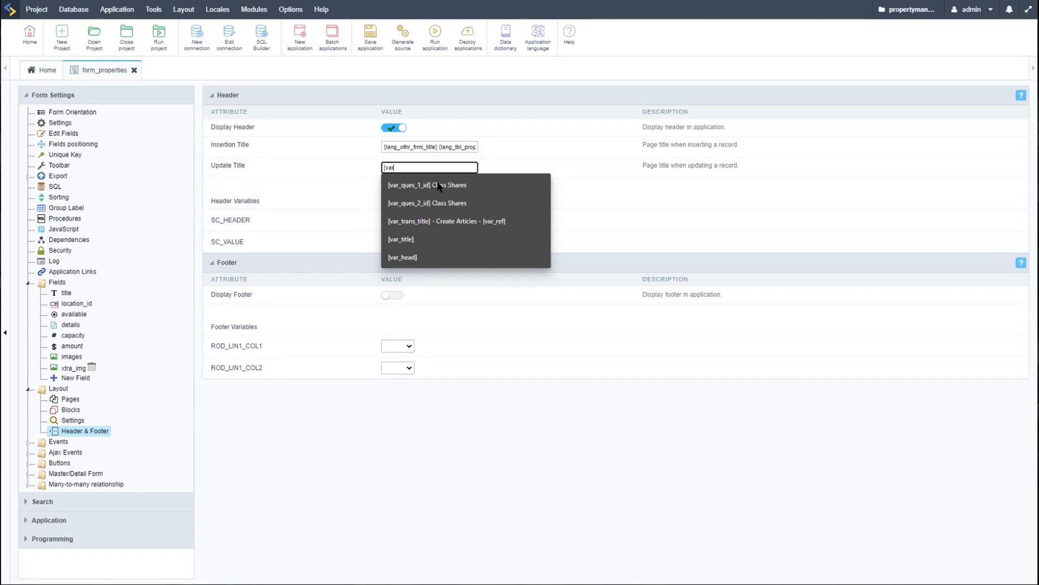
type("_head")
left_click(438, 183)
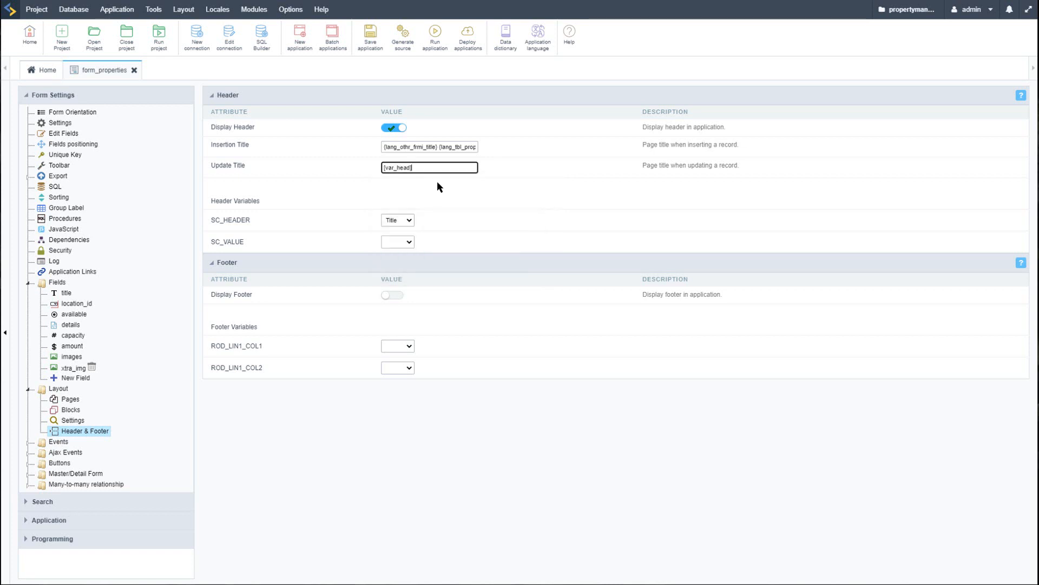
- Set the form header's insertion title to "Add new property"
left_click(429, 147)
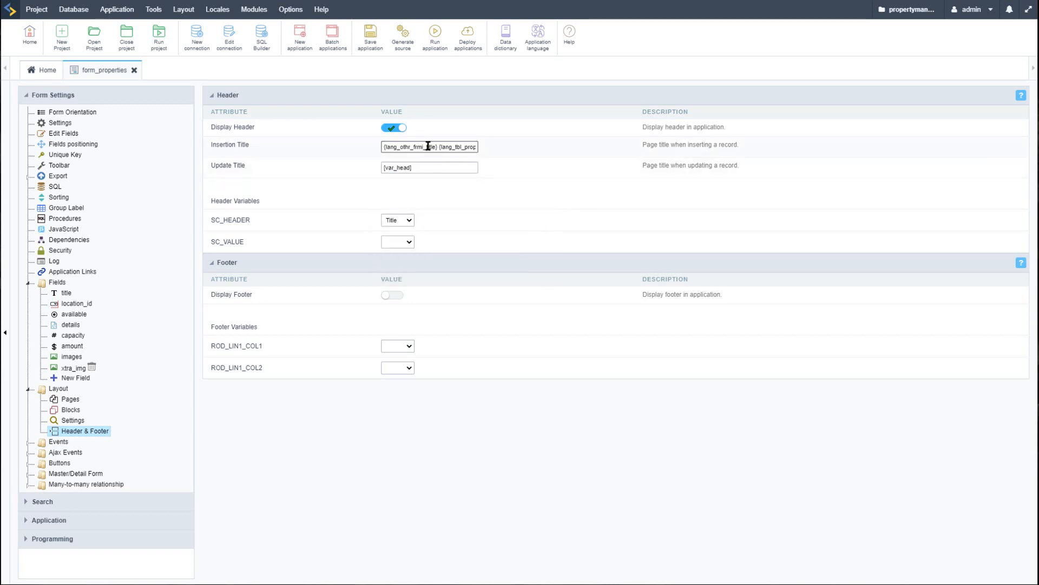
triple_click(436, 146)
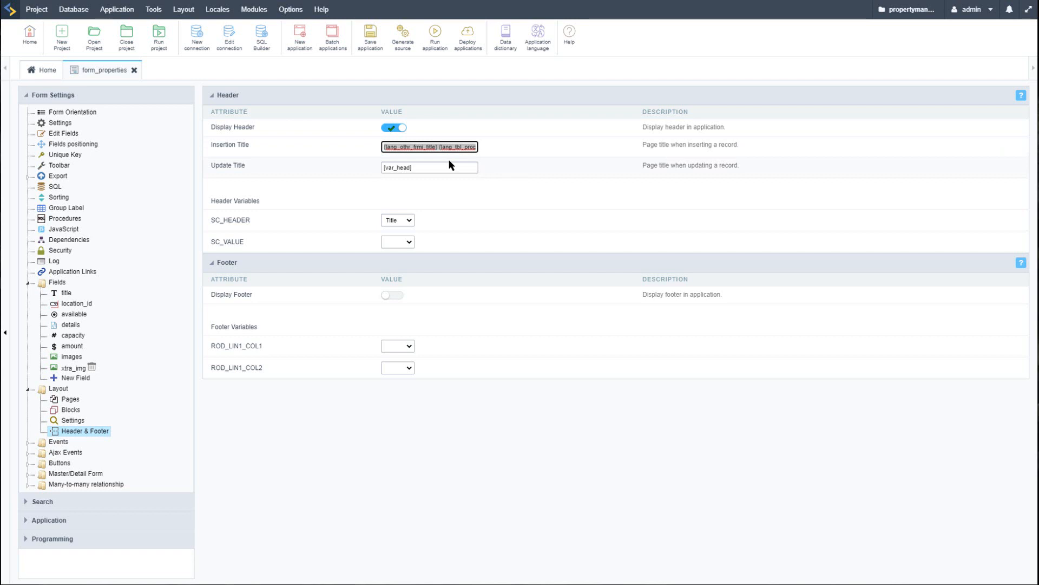
type("Add ")
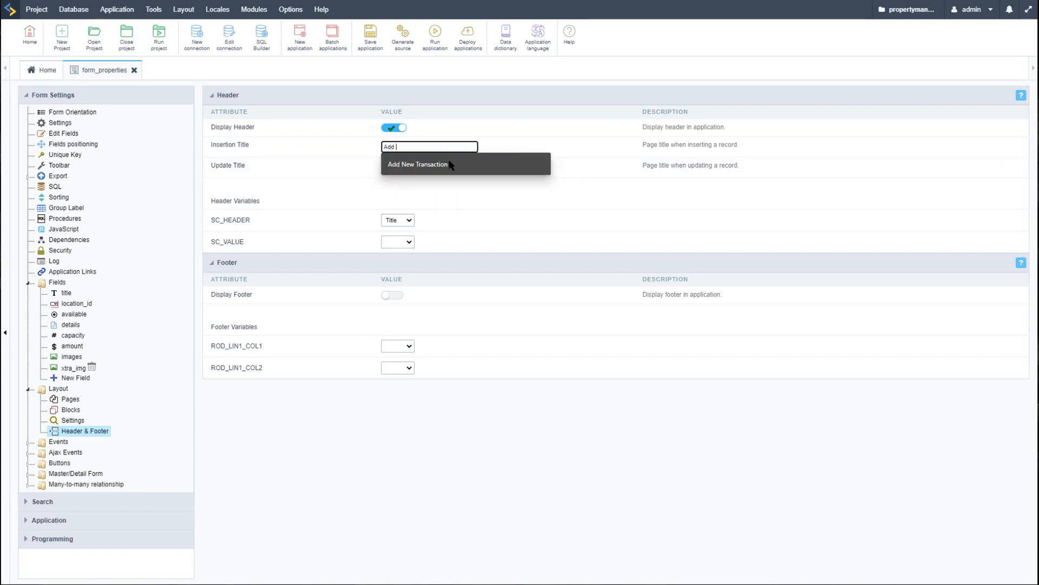
type("new property")
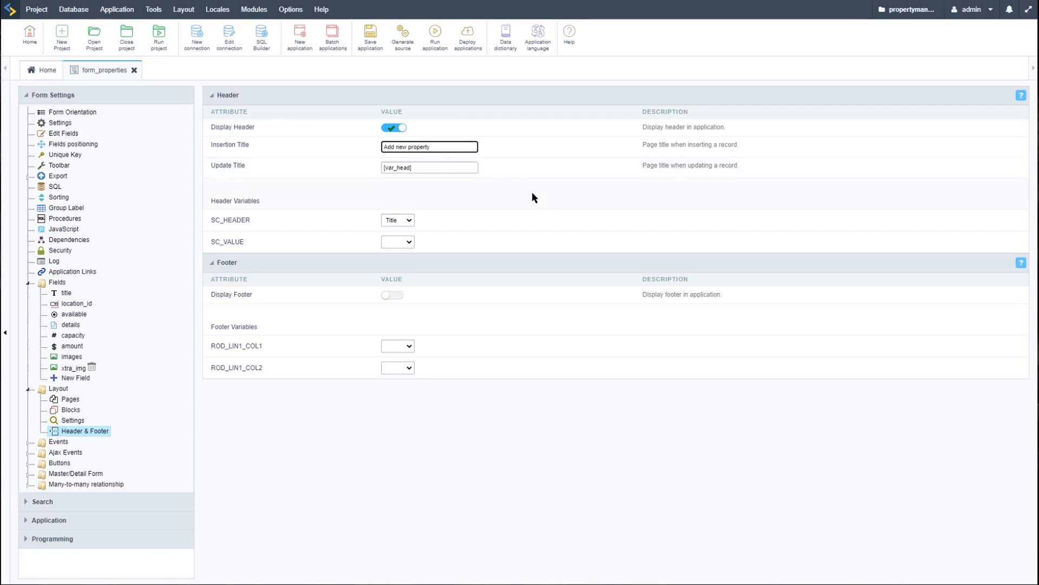
left_click(532, 206)
- Prefix the update title with "Editing - " so that it reads "Editing - [var_head]"
left_click(384, 167)
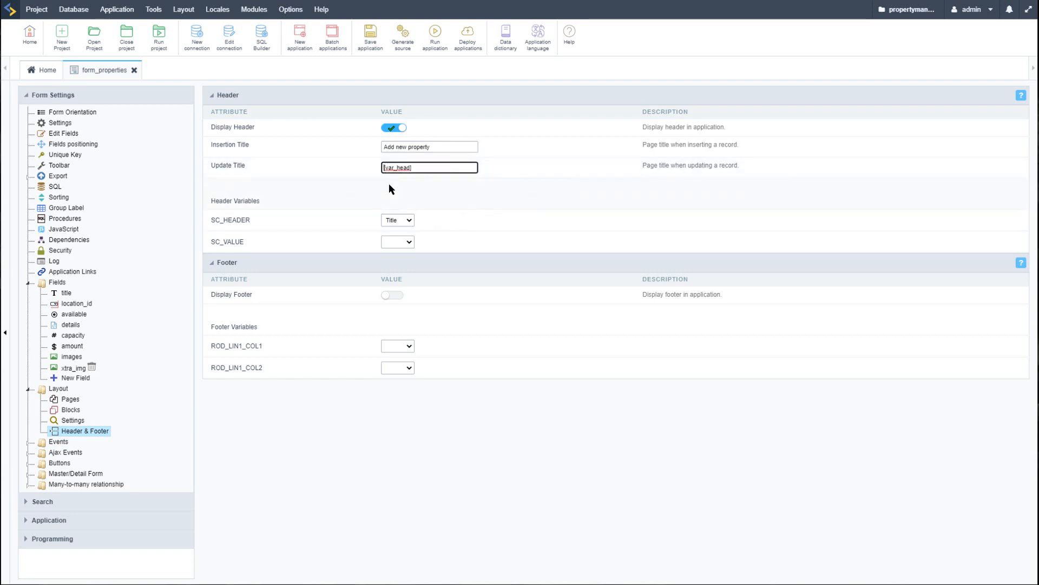
type("editing -")
left_click(440, 107)
left_click(395, 166)
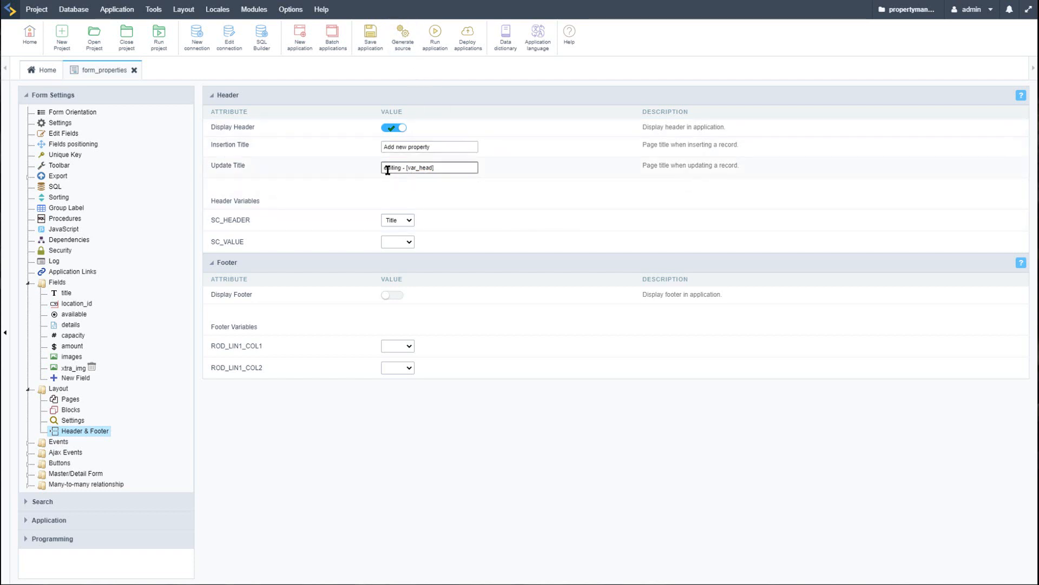
left_click(387, 168)
key("BackSpace")
type("E")
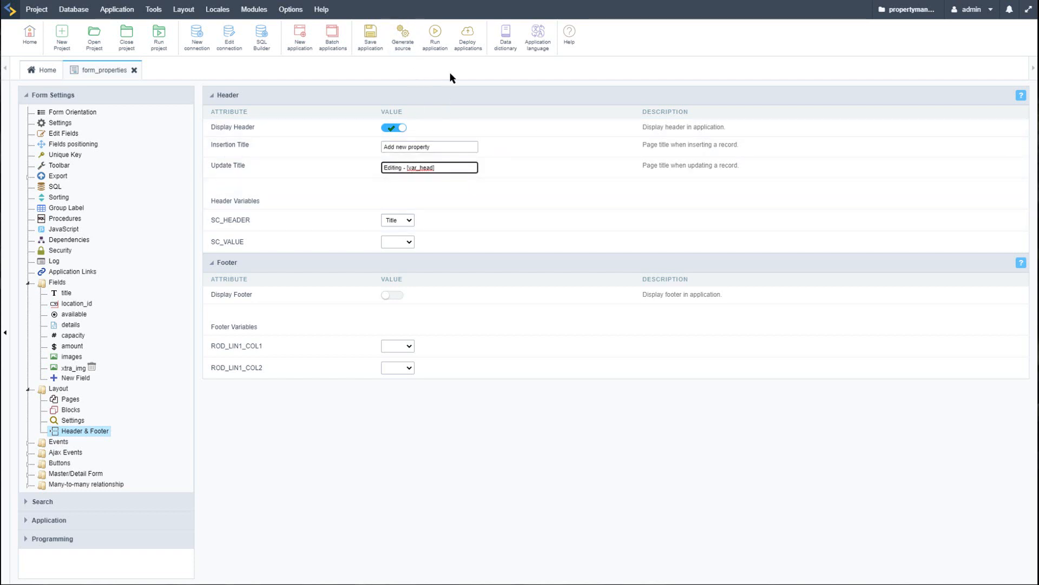
- Run the form with an empty var_head and again with "Title here", and check the title in its header
left_click(435, 35)
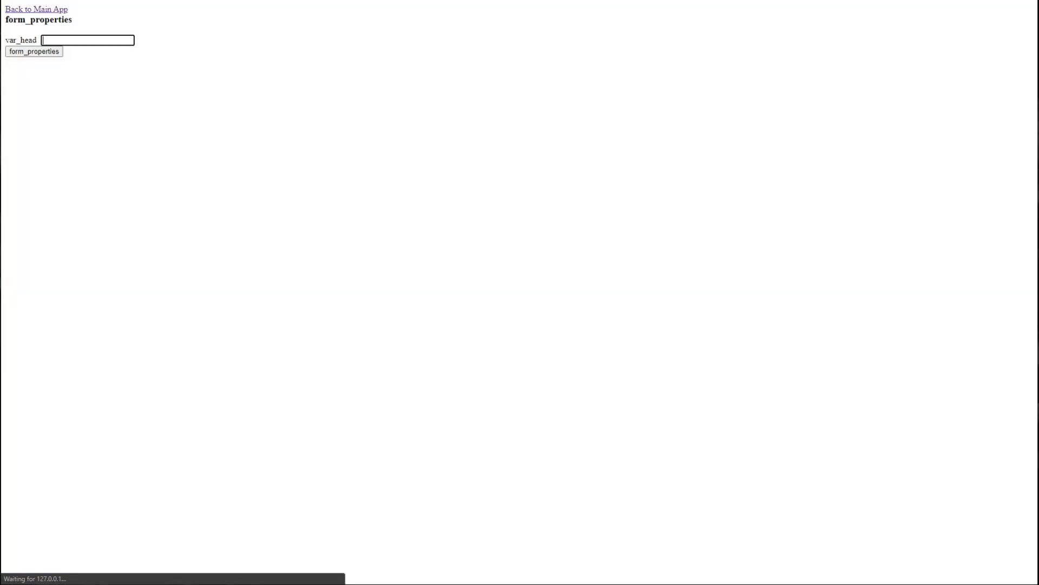
left_click(50, 52)
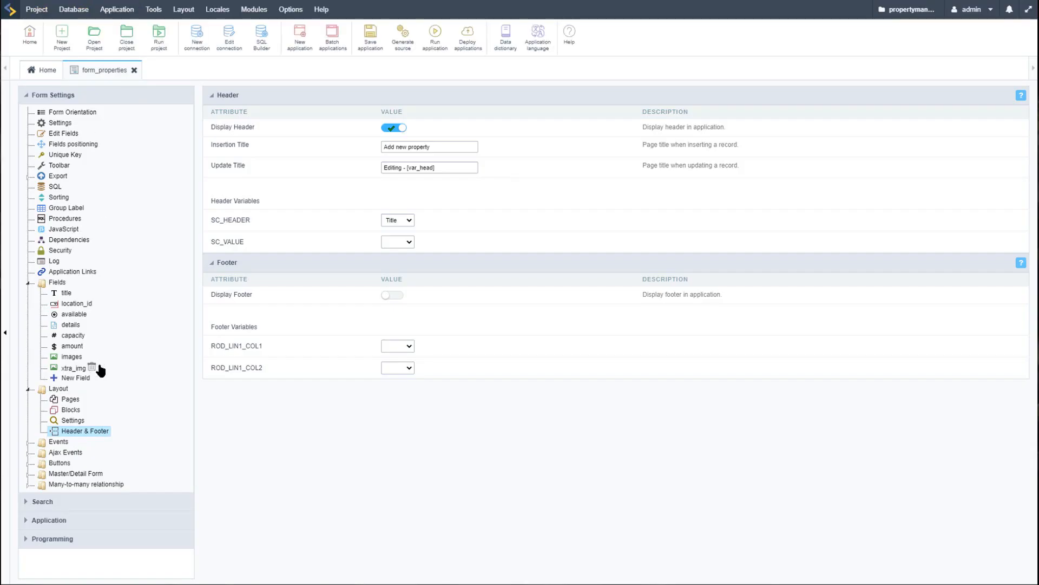
left_click(437, 47)
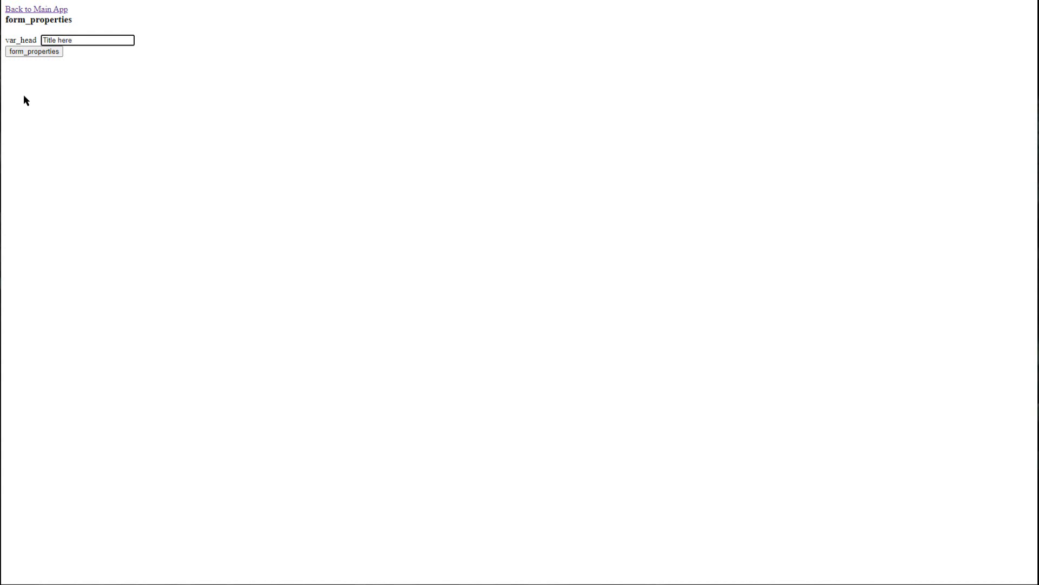
left_click(38, 53)
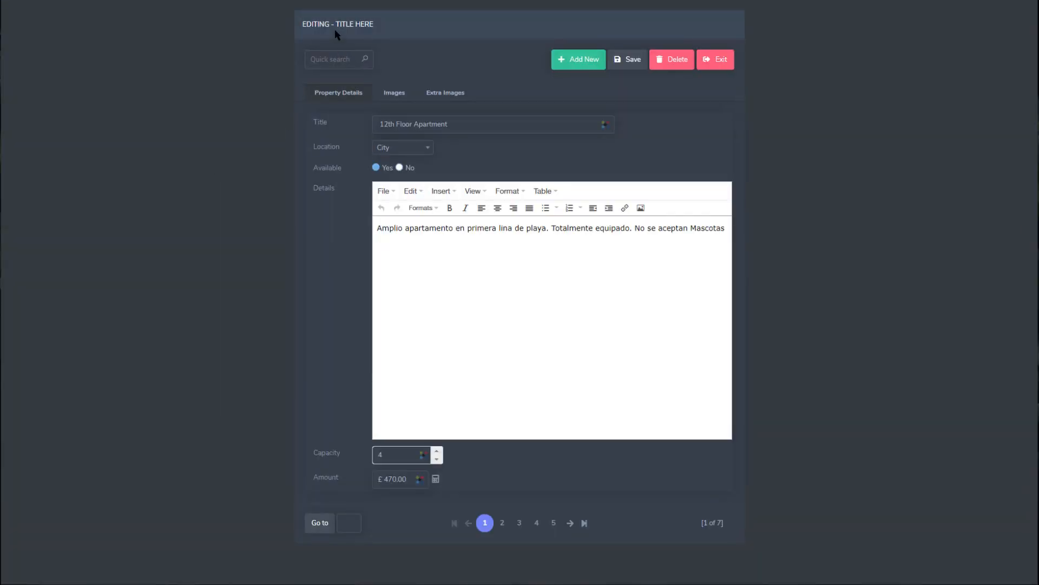
left_click_drag(330, 23, 302, 24)
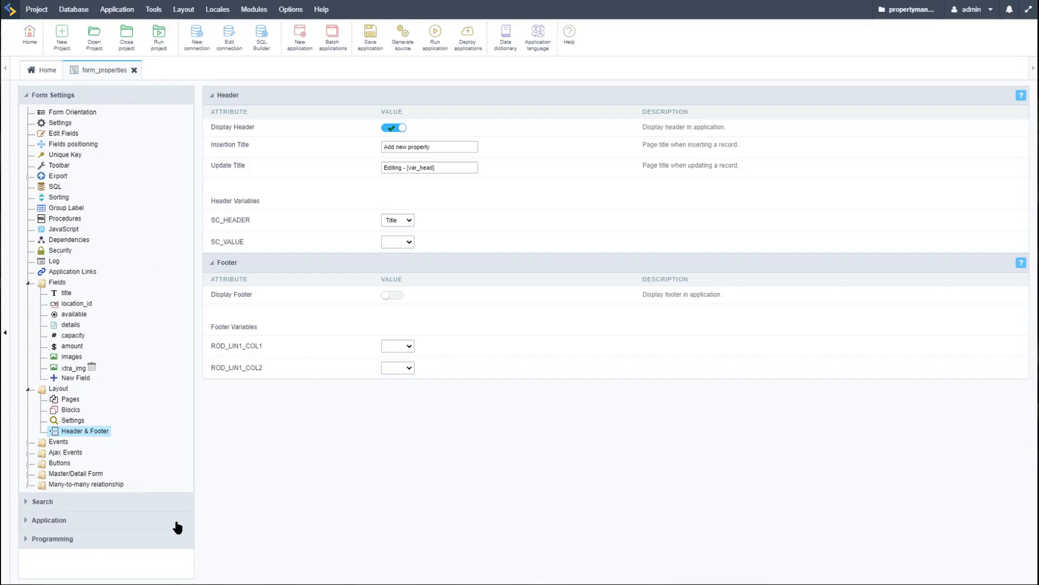
- Add the code [var_head] = {title}; to the form's onLoad event
left_click(28, 442)
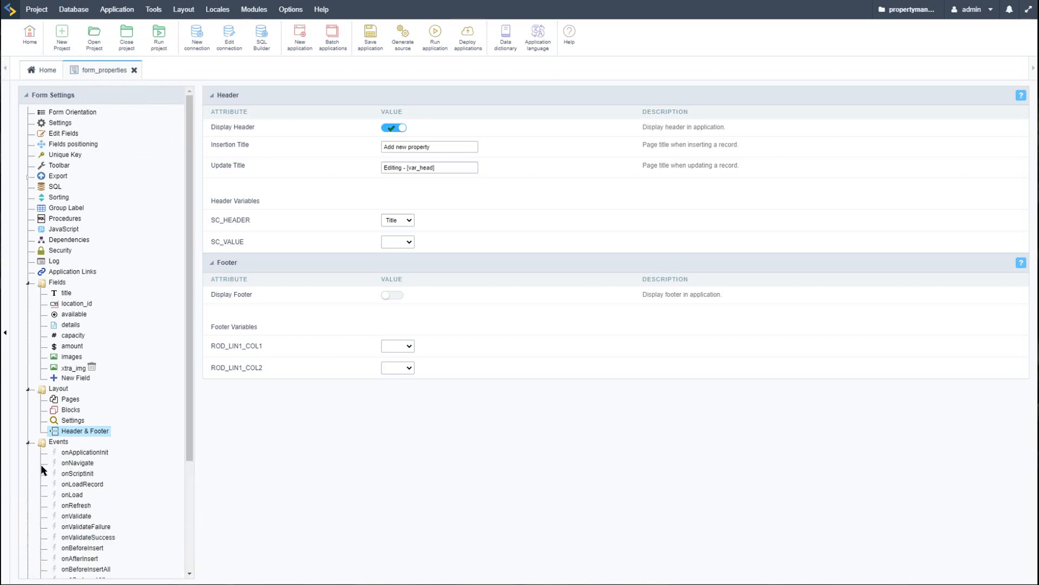
left_click(71, 495)
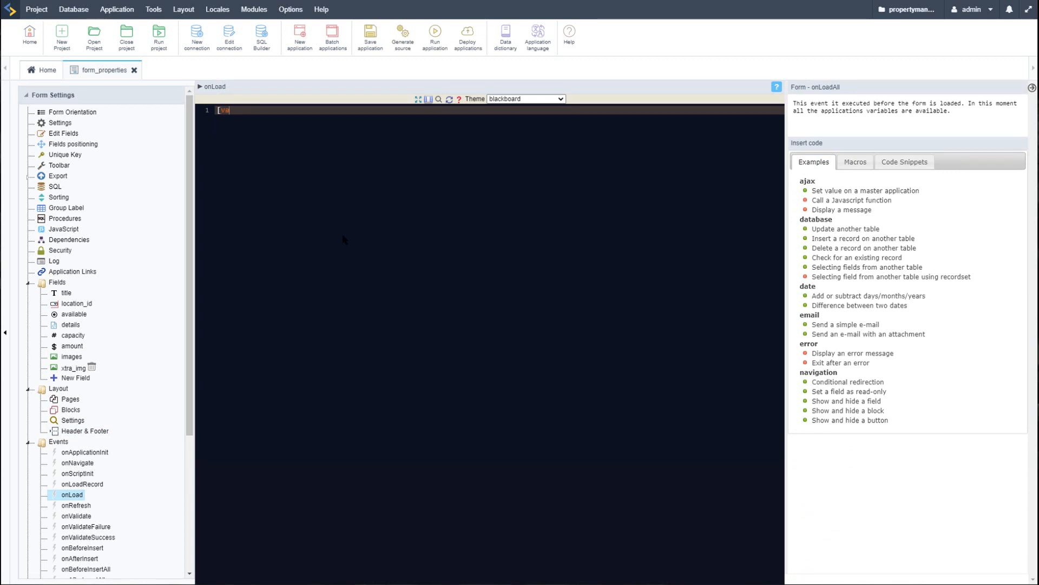
type("r_head] = ''")
key("BackSpace")
type("{}")
type(";")
type("tit")
type("le")
- Run the form to check the property title in its header, and return to the form's event list
left_click(435, 37)
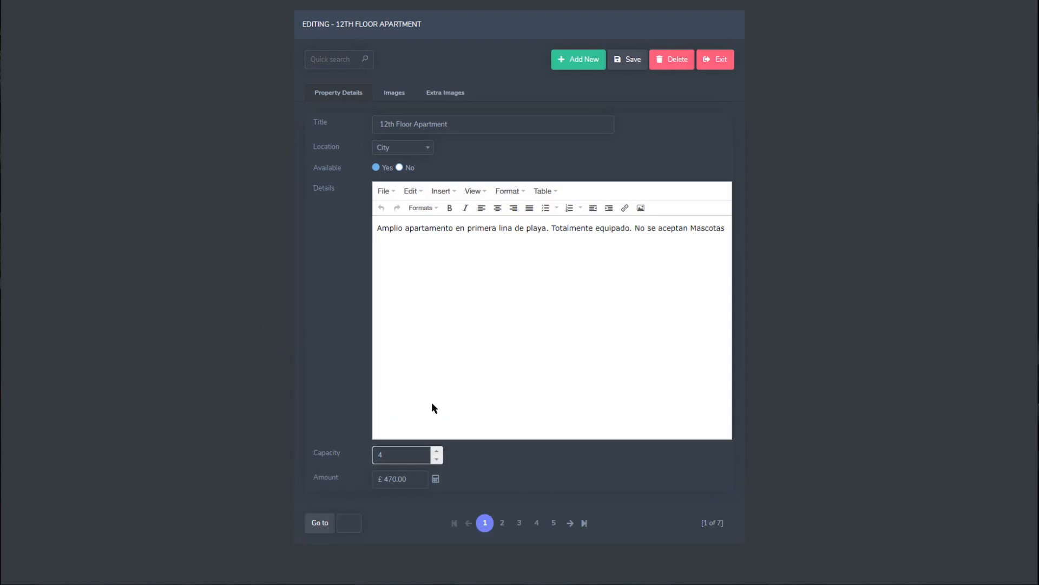
left_click_drag(337, 26, 450, 33)
left_click(449, 33)
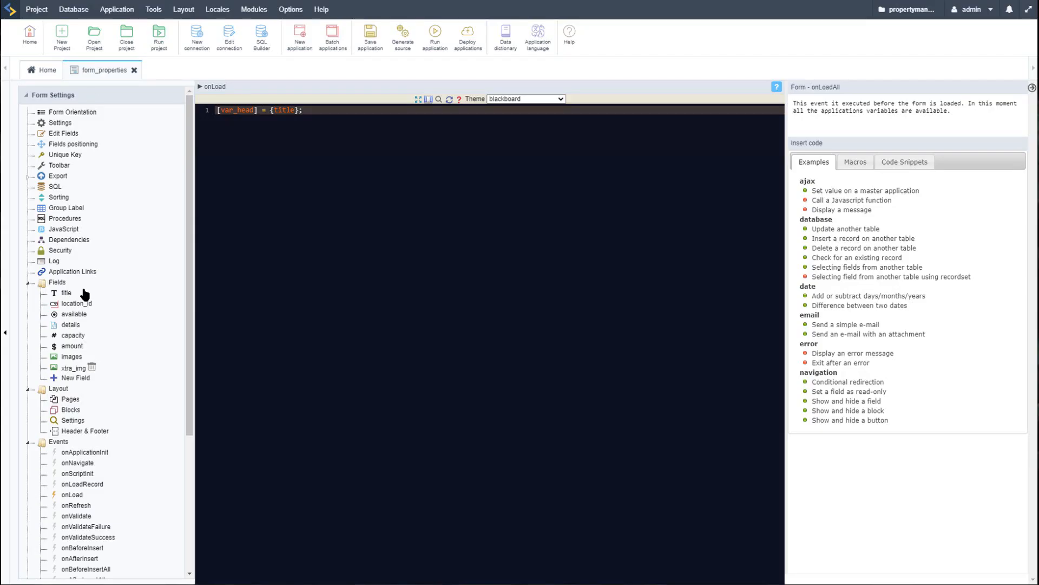
scroll(93, 422, "down", 4)
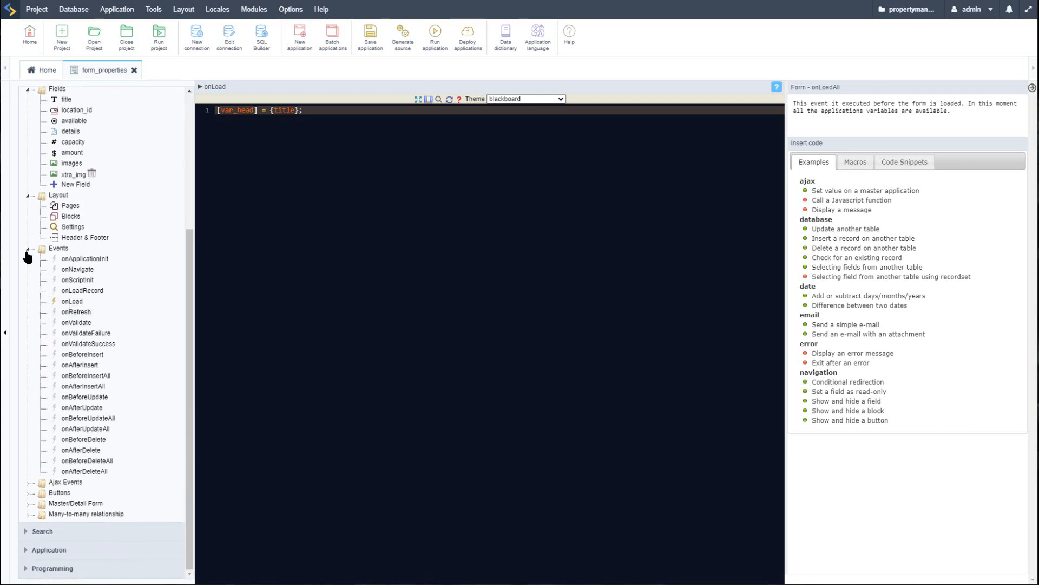
- Set the type of the form's var_head global variable to Out
left_click(28, 249)
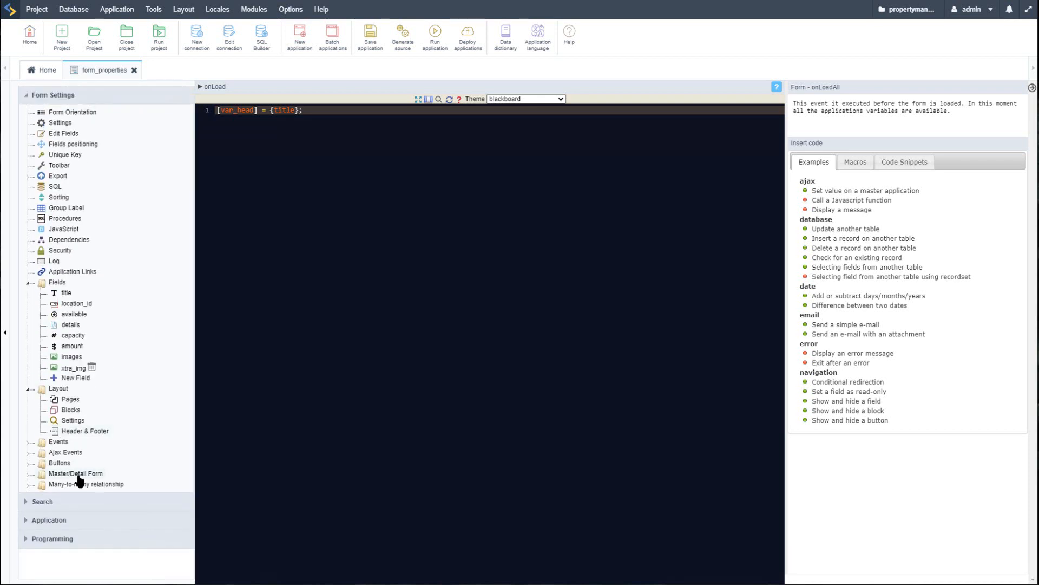
left_click(45, 522)
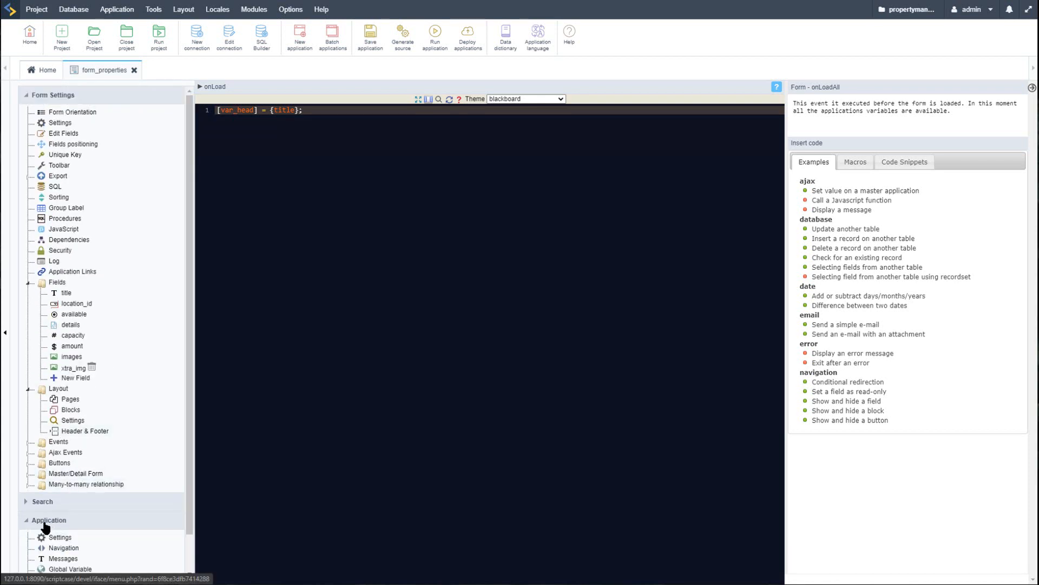
scroll(96, 504, "down", 1)
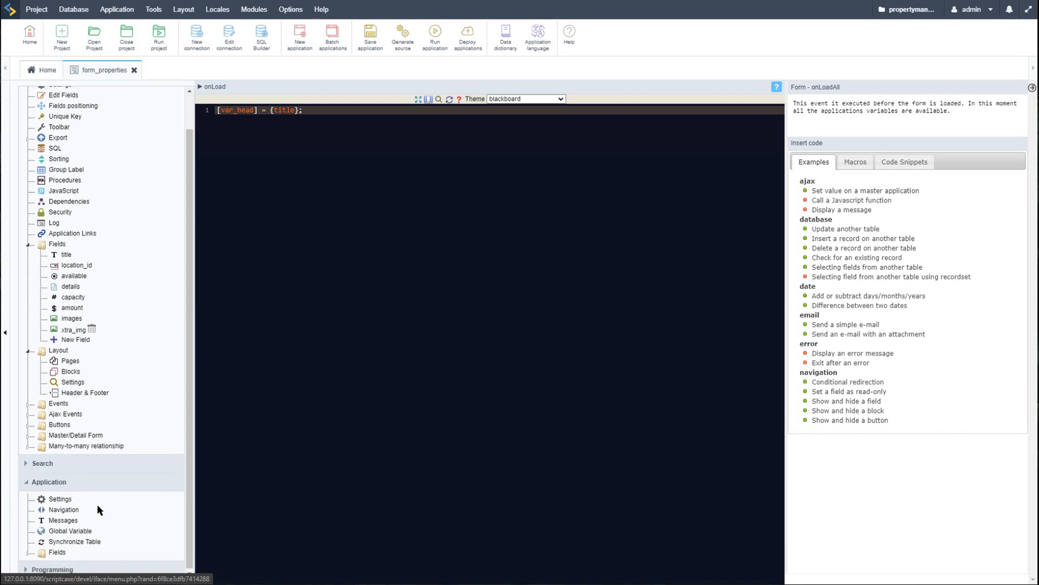
left_click(63, 530)
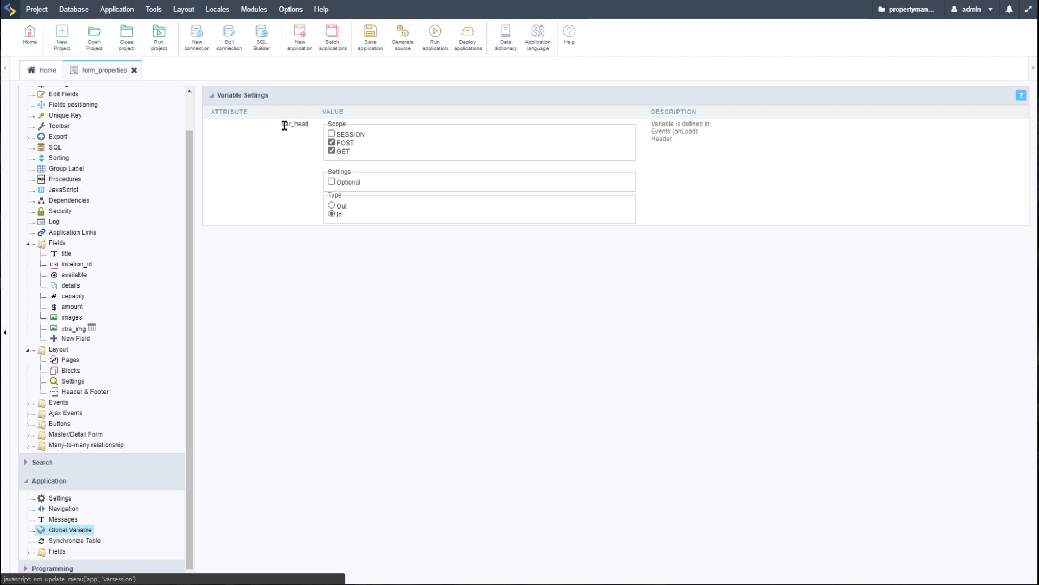
left_click(331, 205)
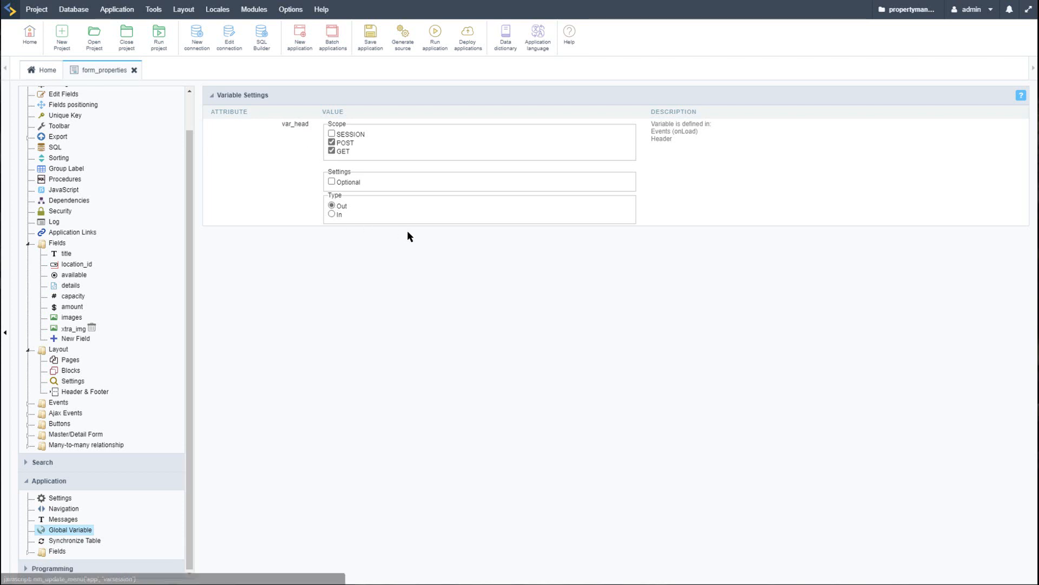
- Run the form, page through records 2 to 4, and check the header title and the image tabs
left_click(444, 52)
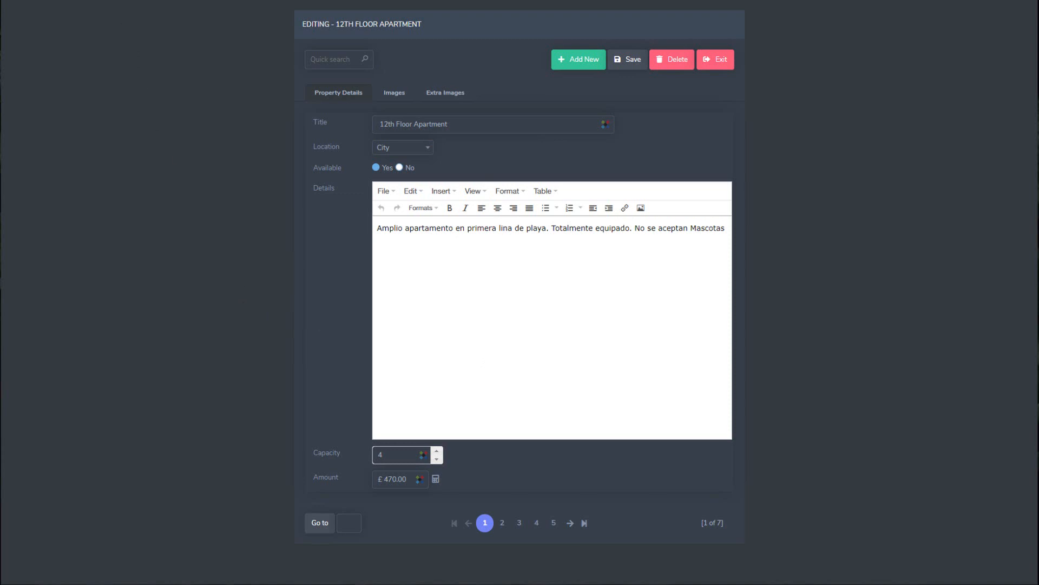
left_click(503, 526)
left_click(521, 528)
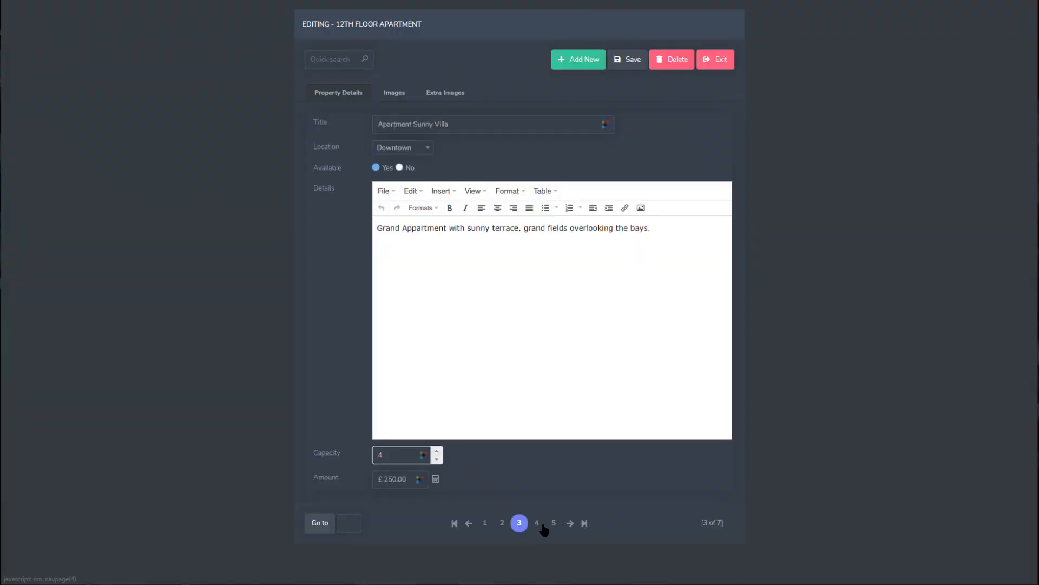
left_click(544, 529)
left_click(412, 96)
left_click(447, 96)
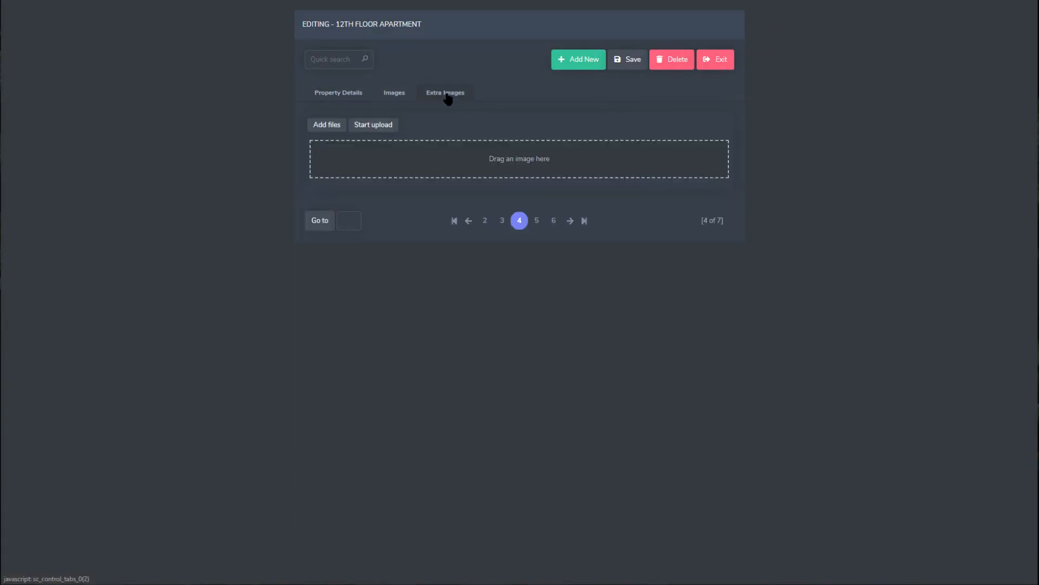
left_click(351, 94)
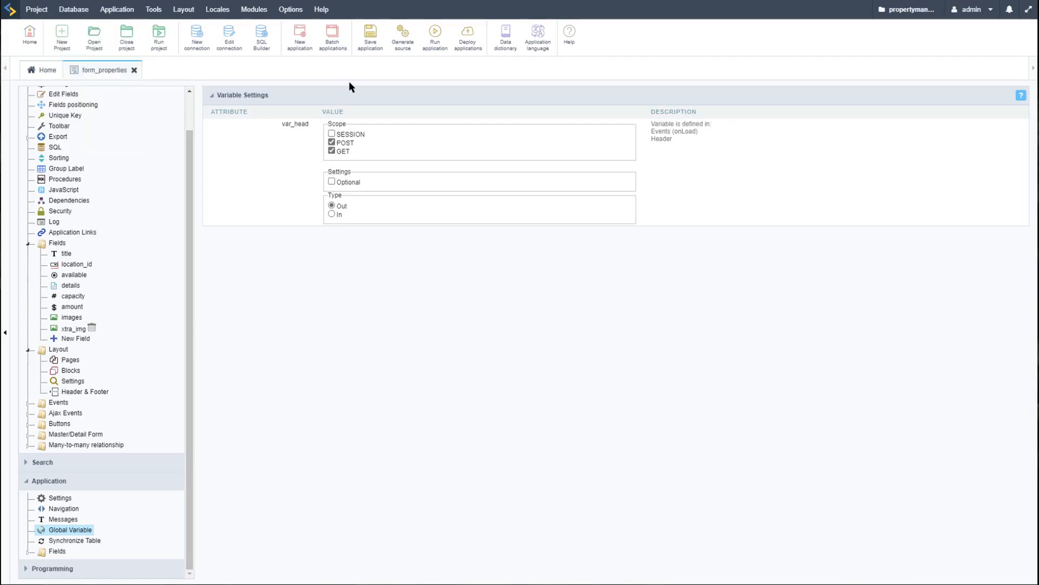
- Create a grid application from the properties table with all its fields over the conn_mysql connection, and run it
left_click(301, 53)
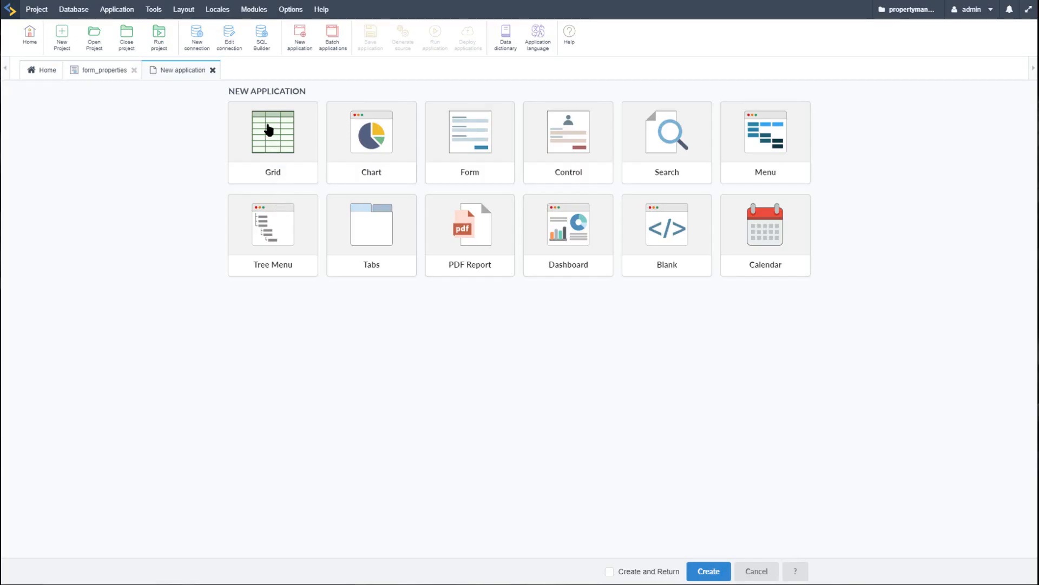
left_click(269, 130)
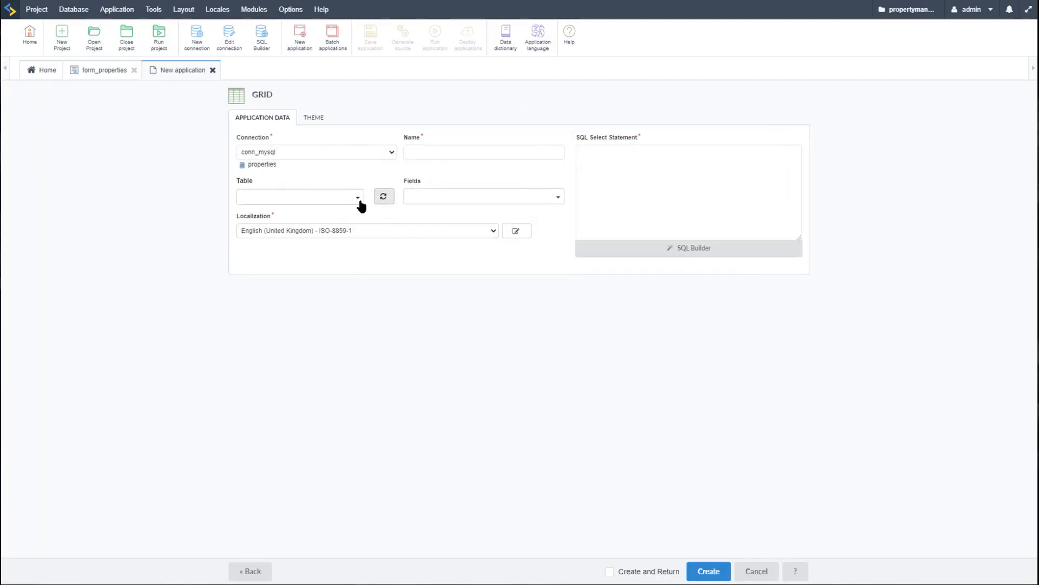
left_click(359, 199)
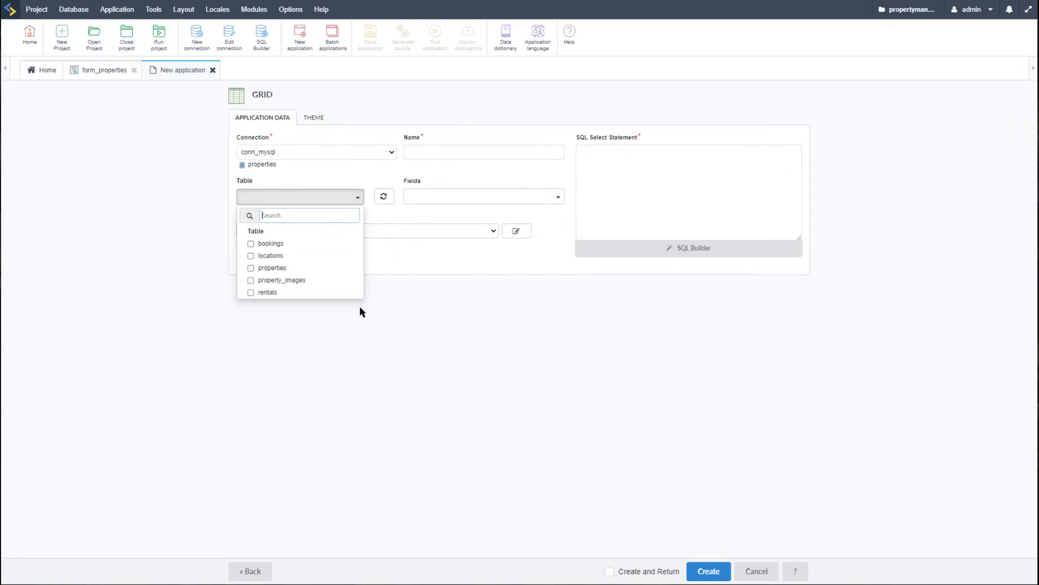
left_click(256, 271)
left_click(527, 298)
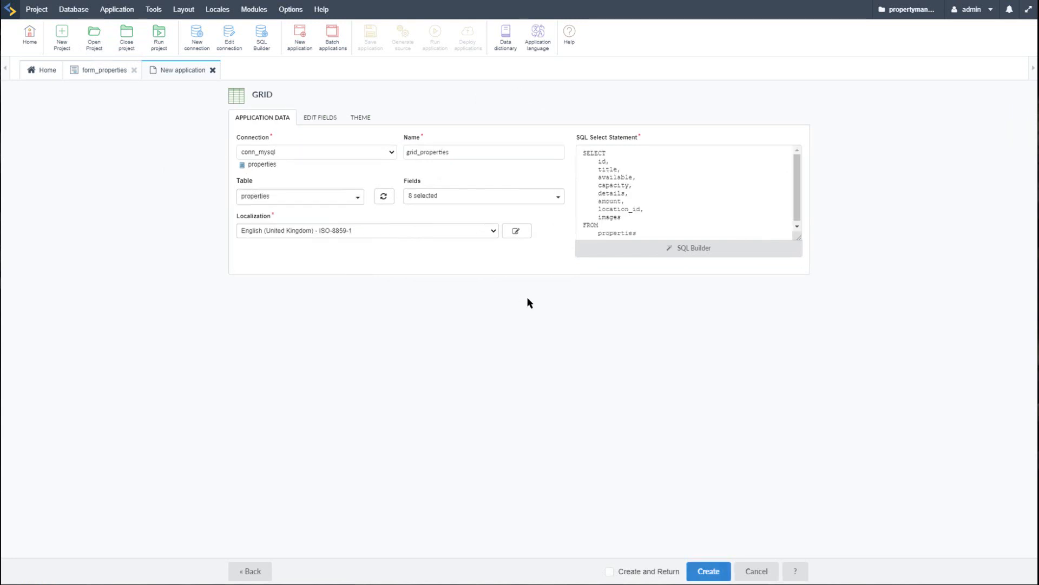
left_click(734, 179)
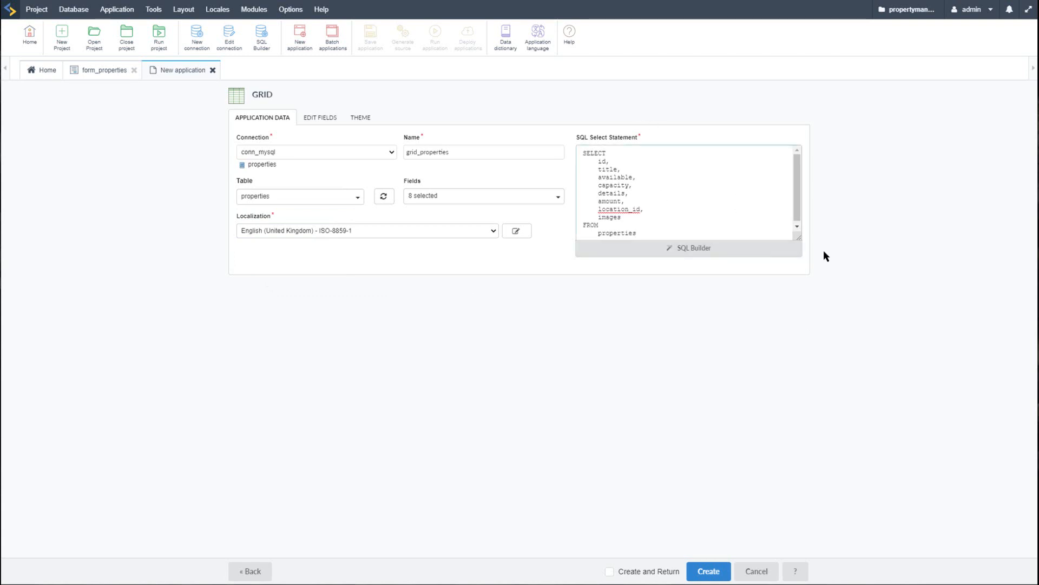
left_click_drag(800, 235, 800, 297)
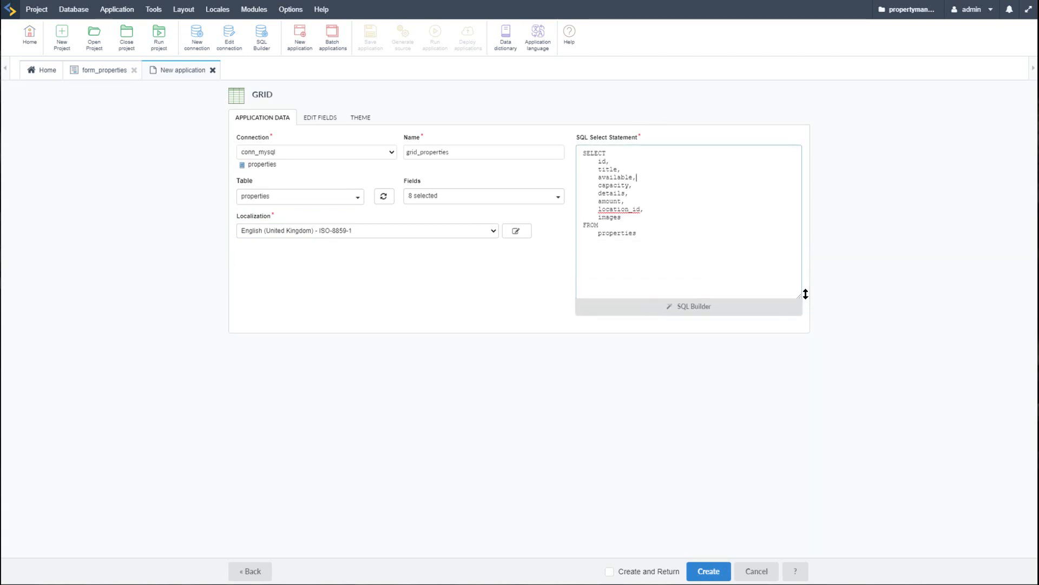
left_click(734, 262)
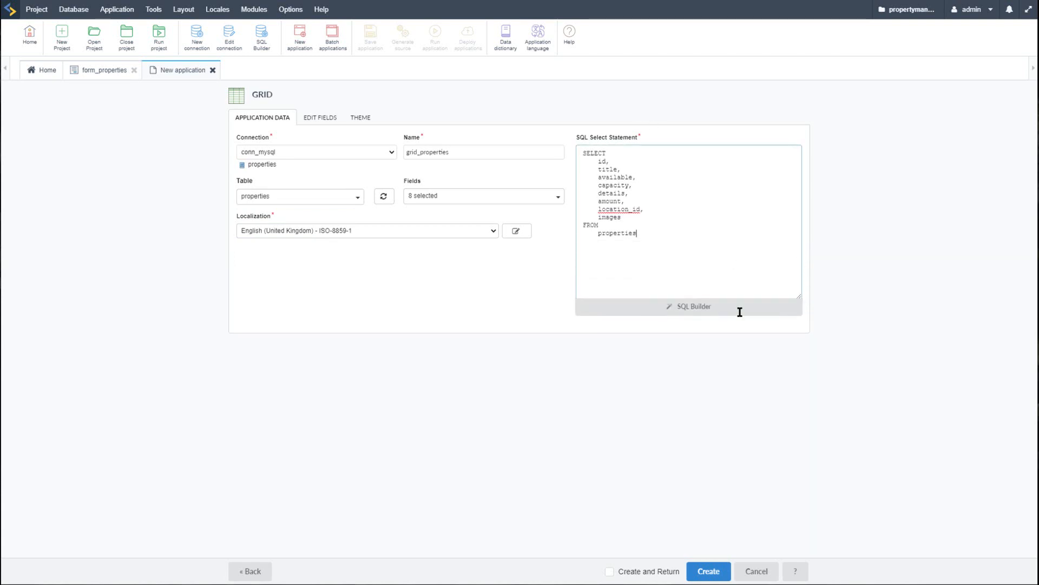
left_click(710, 572)
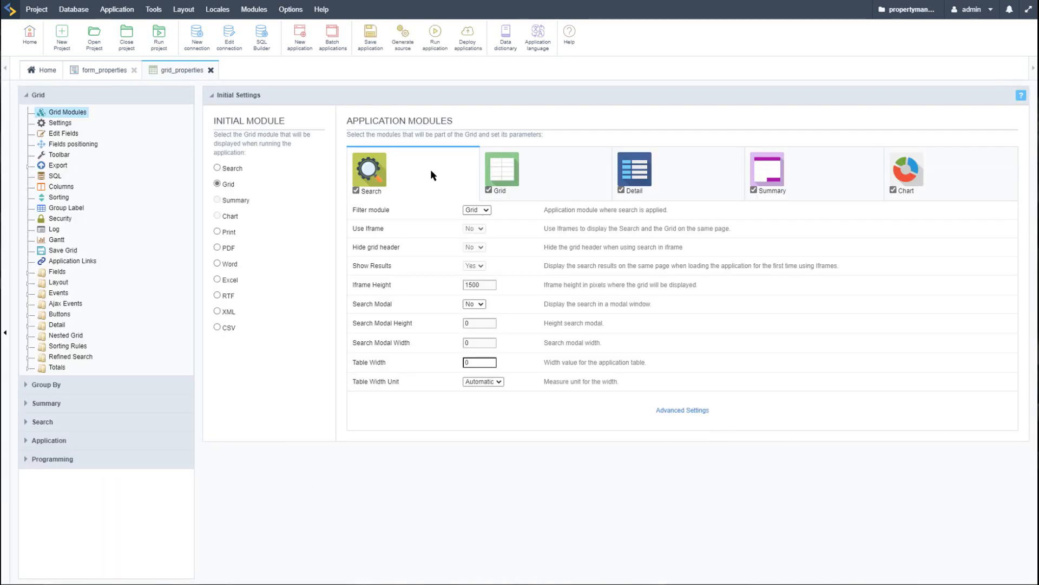
left_click(435, 34)
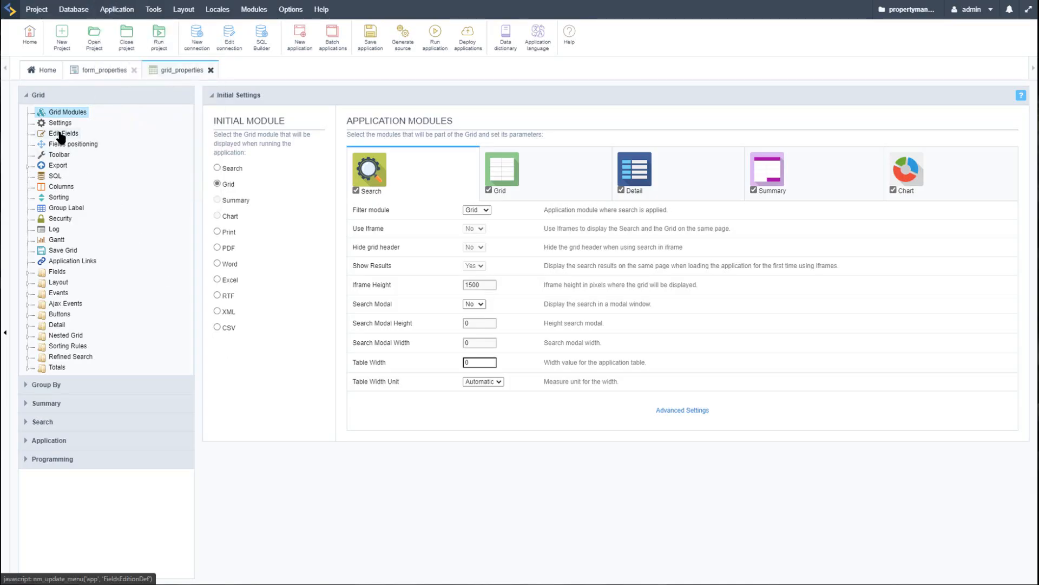
- Place images and location_id ahead of title in the grid, move id and details to the fields not shown, and run the grid
left_click(60, 133)
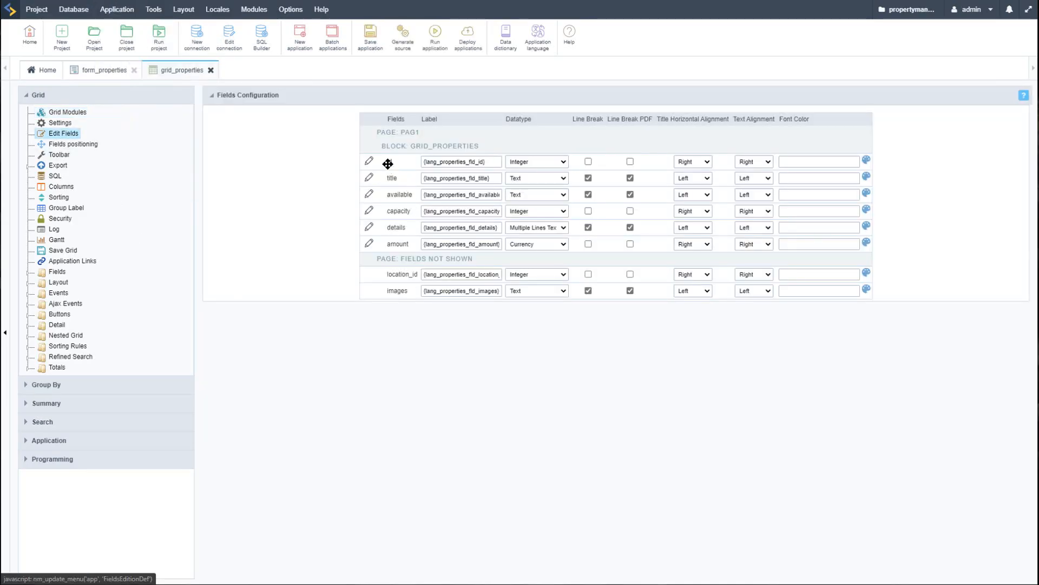
mouse_move(388, 162)
left_mouse_down()
mouse_move(400, 266)
mouse_move(379, 174)
left_mouse_up()
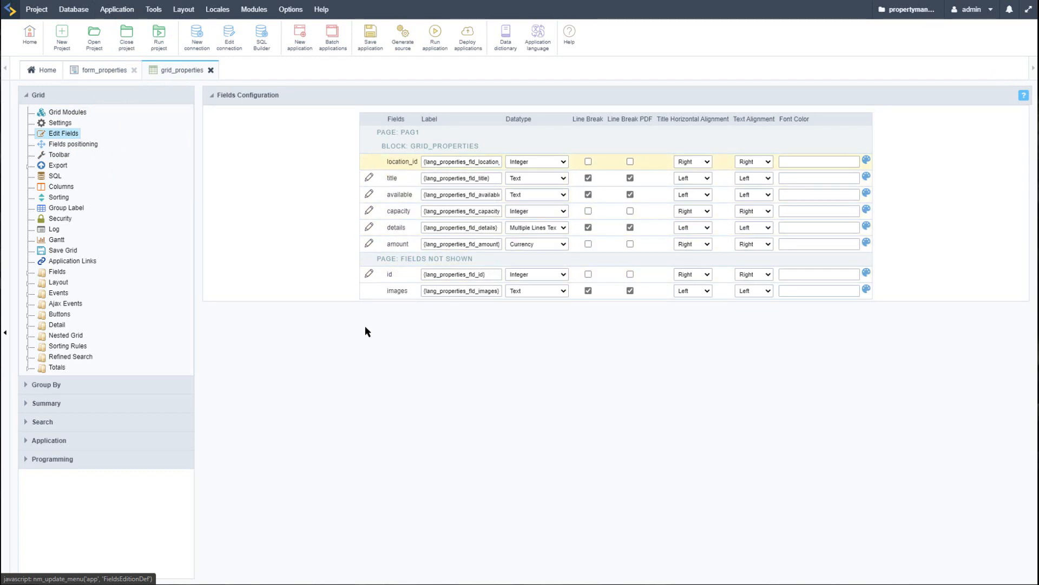
left_click_drag(377, 292, 381, 170)
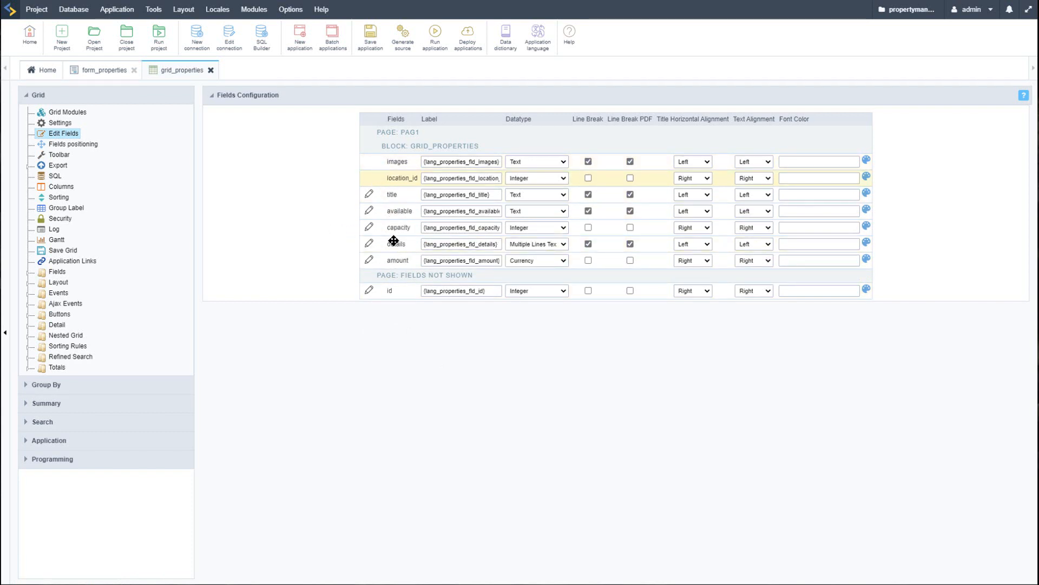
left_click_drag(394, 239, 399, 271)
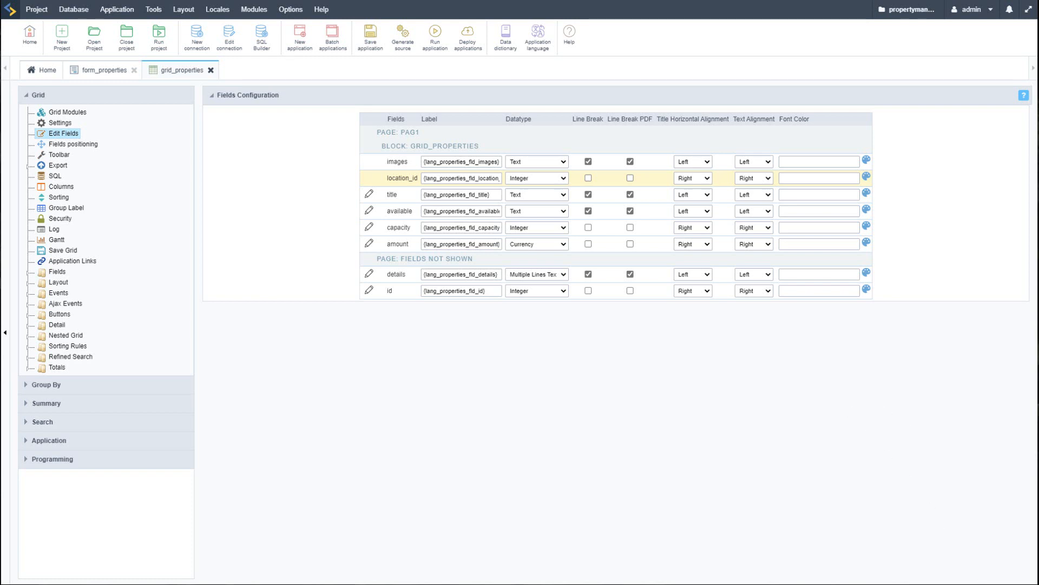
left_click(436, 41)
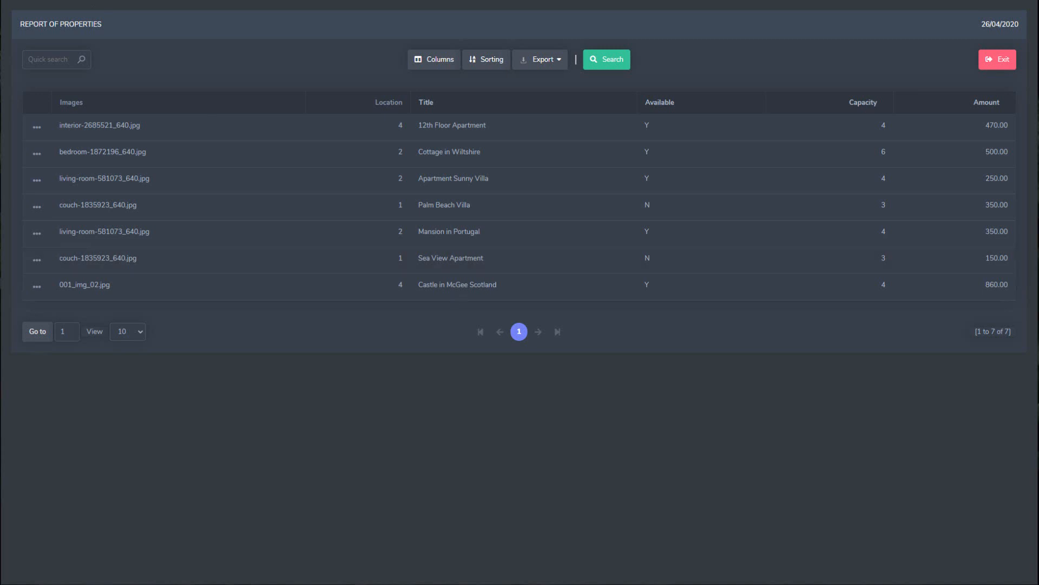
key("ctrl+w")
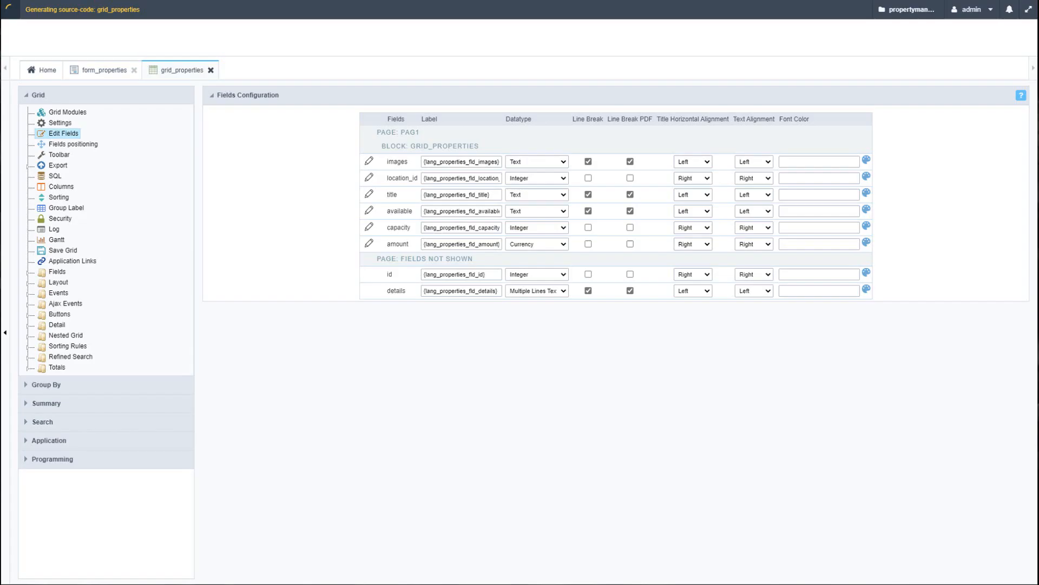
- Add one new field of type Text named view to the grid
left_click(28, 272)
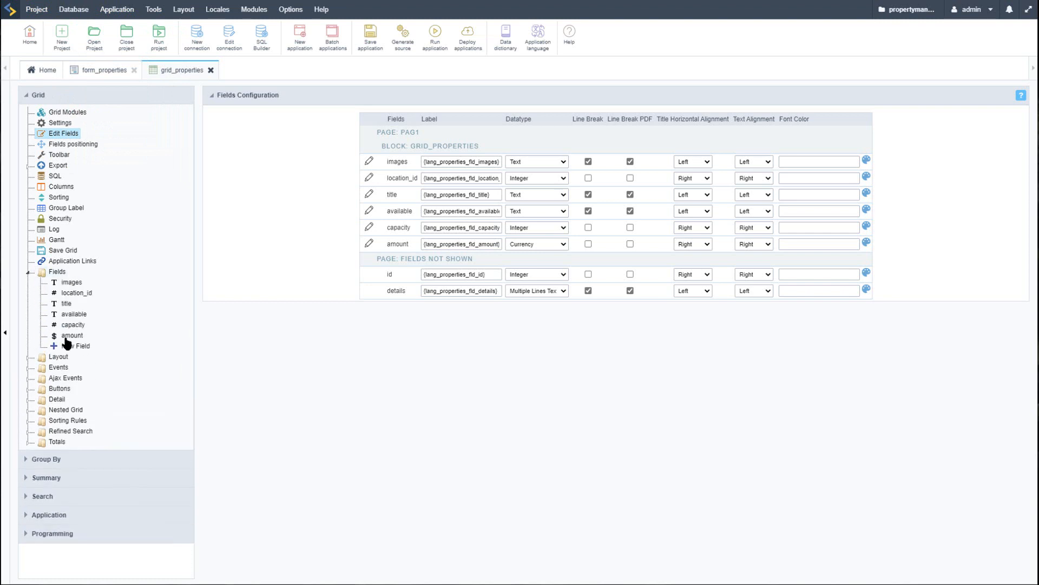
left_click(73, 346)
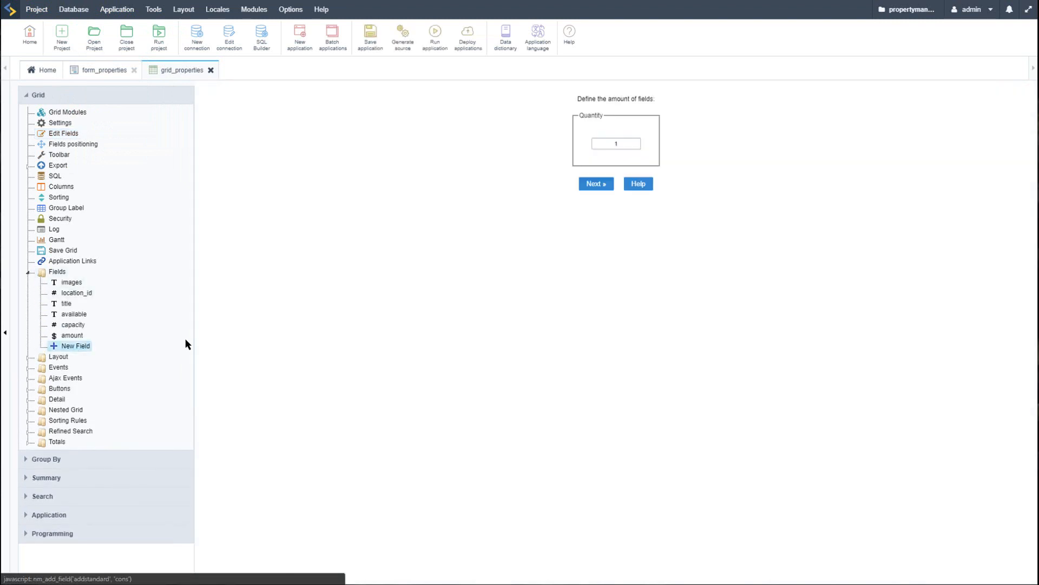
left_click(601, 184)
left_click(620, 202)
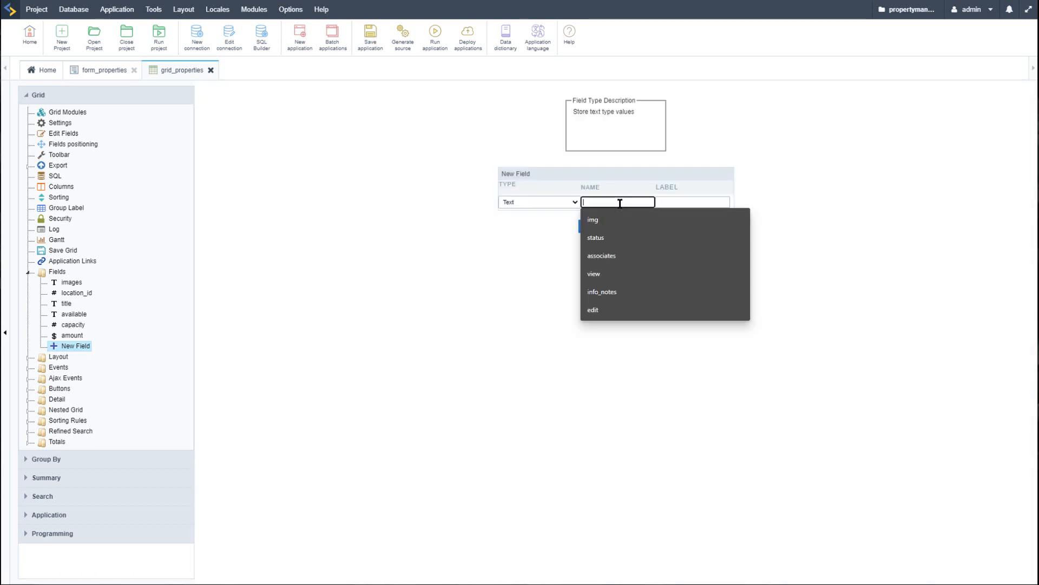
type("view")
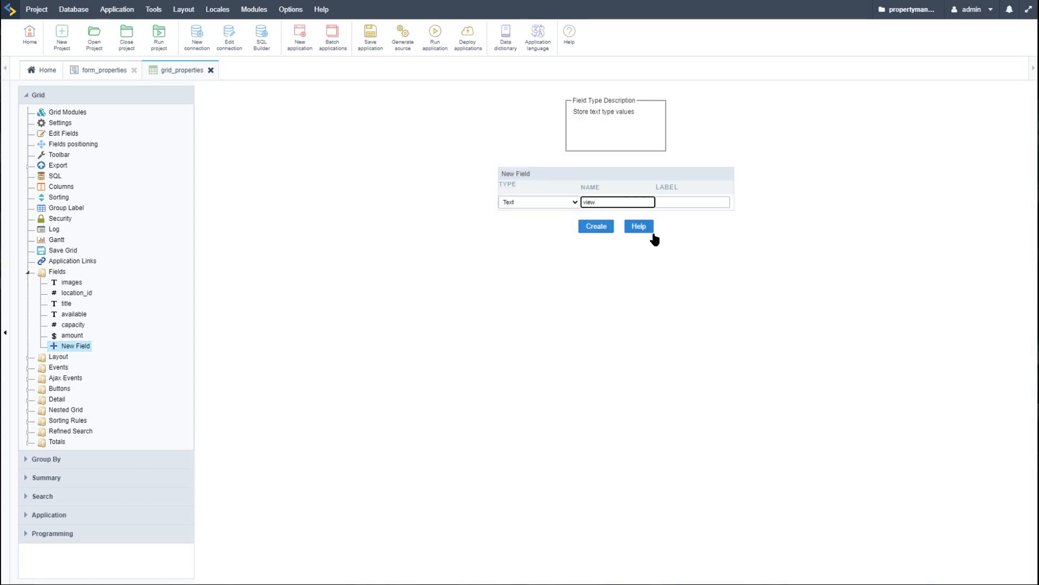
left_click(597, 227)
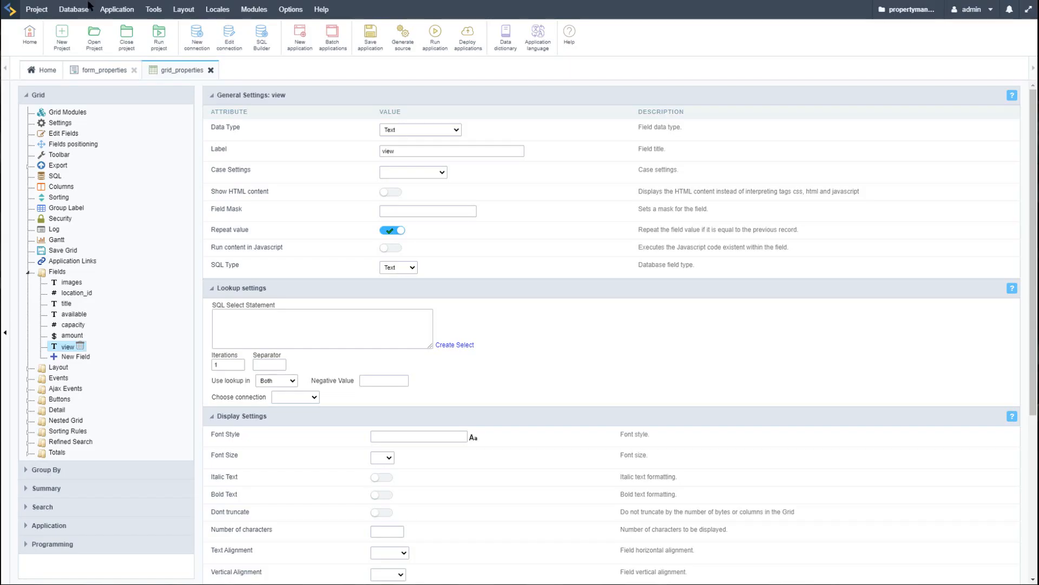
left_click(423, 130)
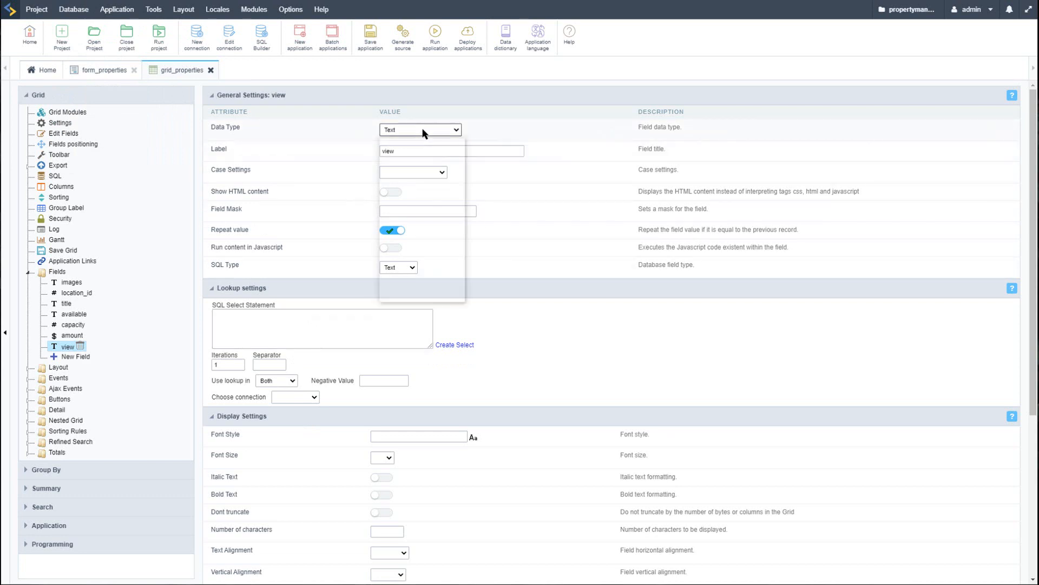
left_click(544, 163)
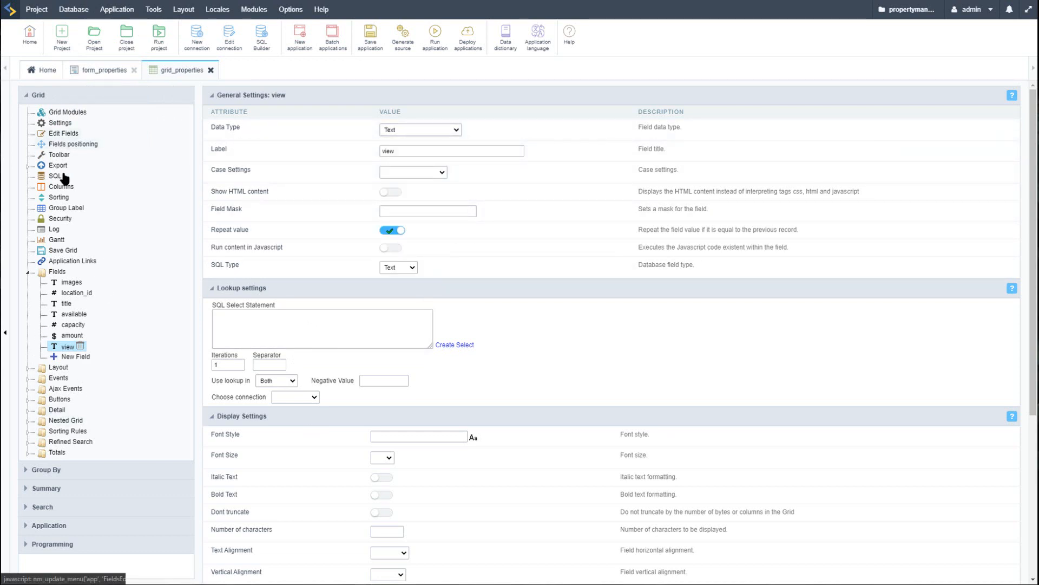
- Set the images field's data type to Image (File Name) and its subfolder to /property_{id}/
left_click(72, 284)
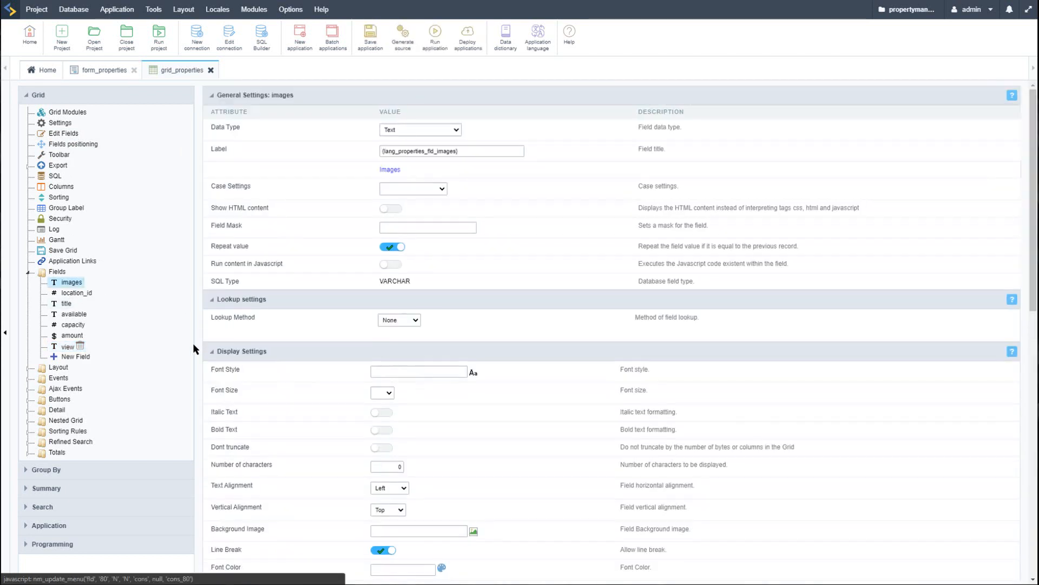
left_click(449, 130)
scroll(425, 216, "down", 3)
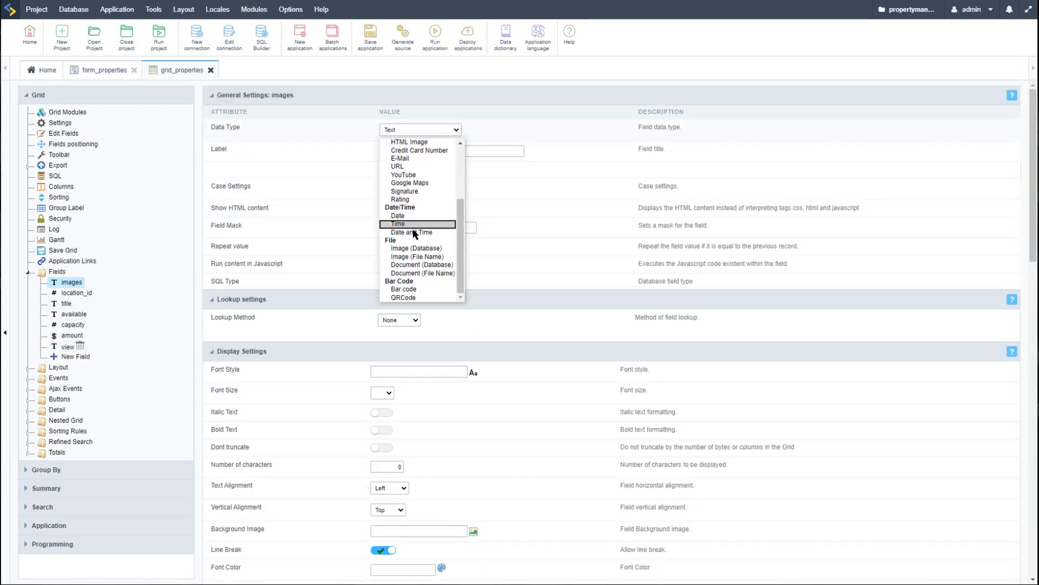
left_click(405, 261)
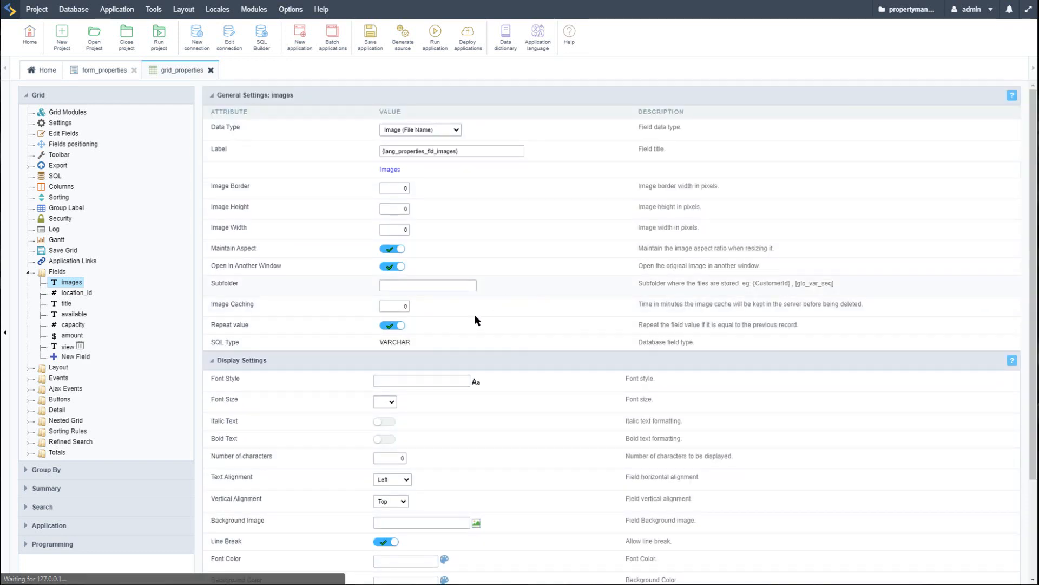
left_click(404, 282)
left_click(427, 298)
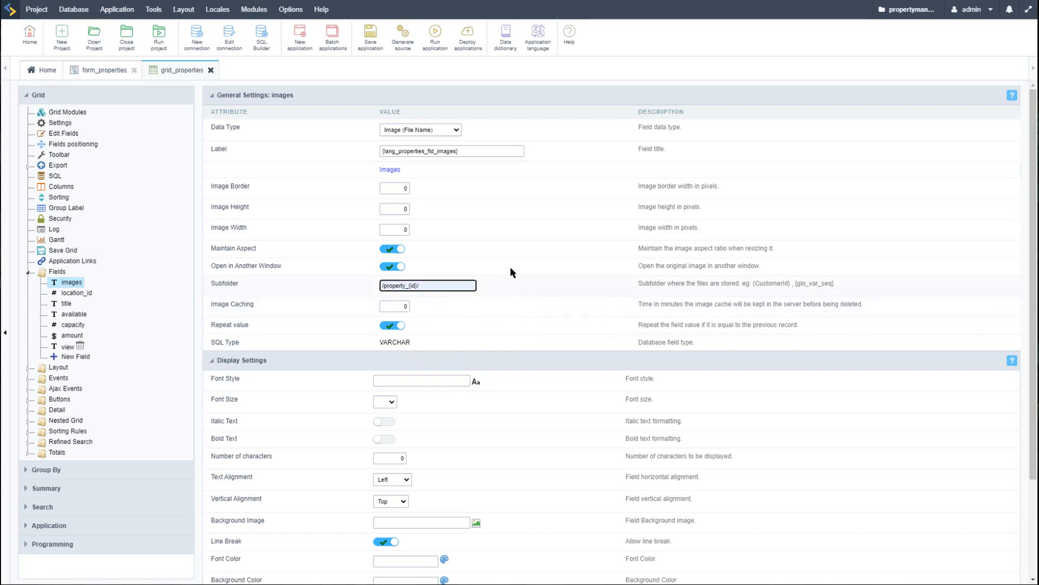
- Set the images field's height to 160 and width to 280 pixels, and run the grid
left_click(399, 210)
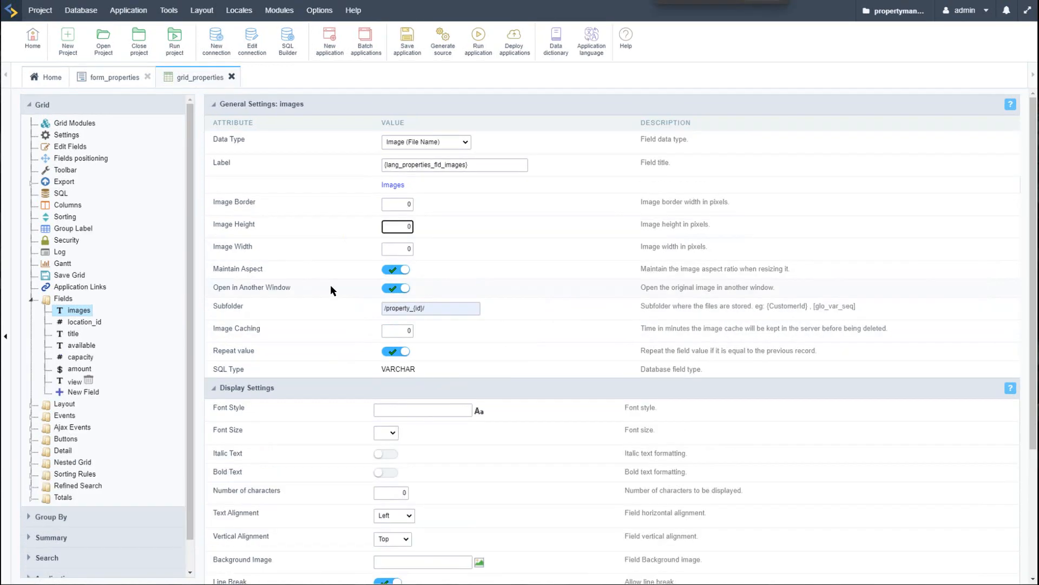
key("ctrl+plus")
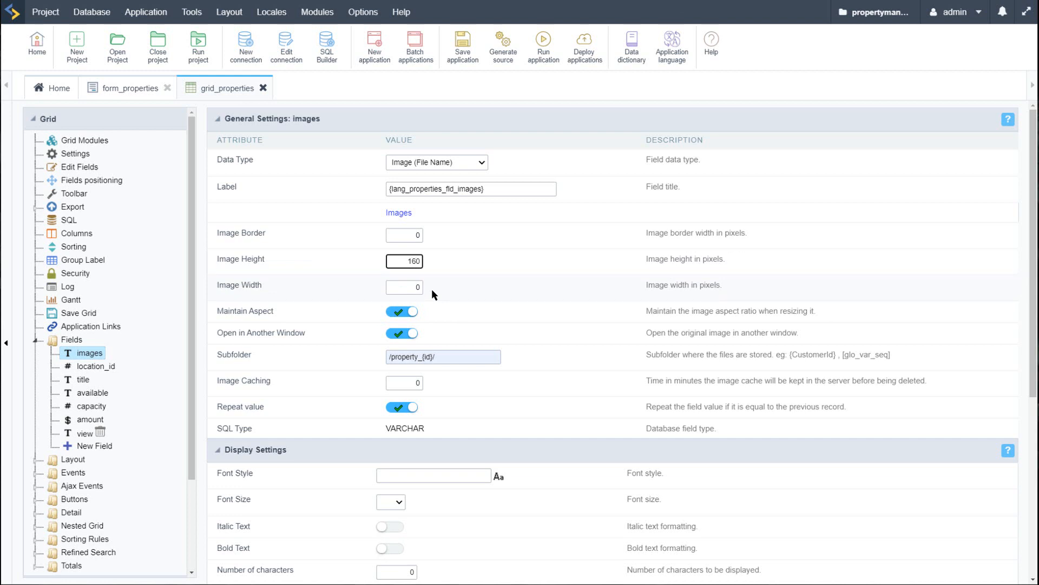
left_click(412, 285)
left_click(543, 47)
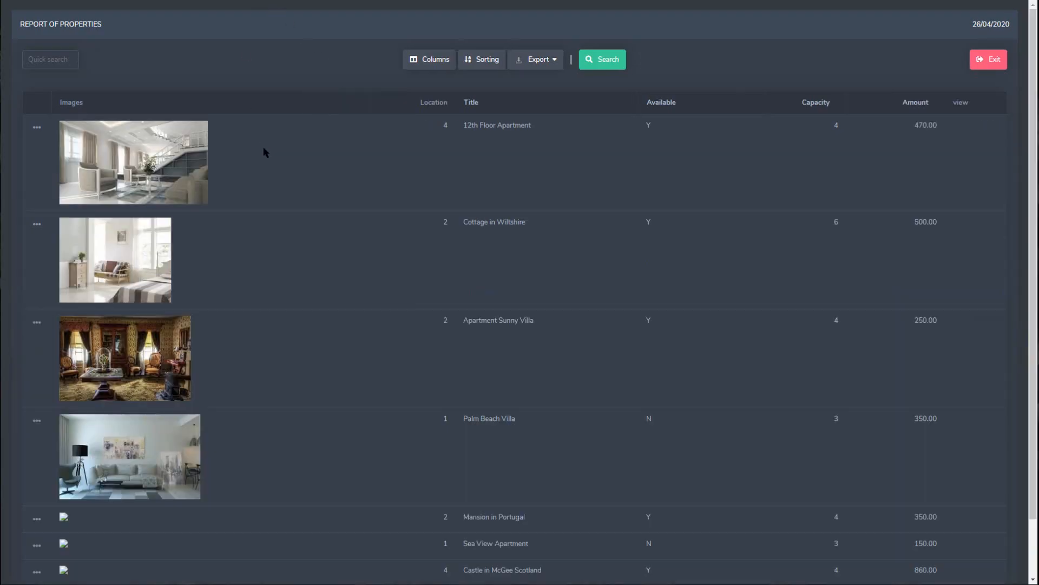
key("ctrl+minus")
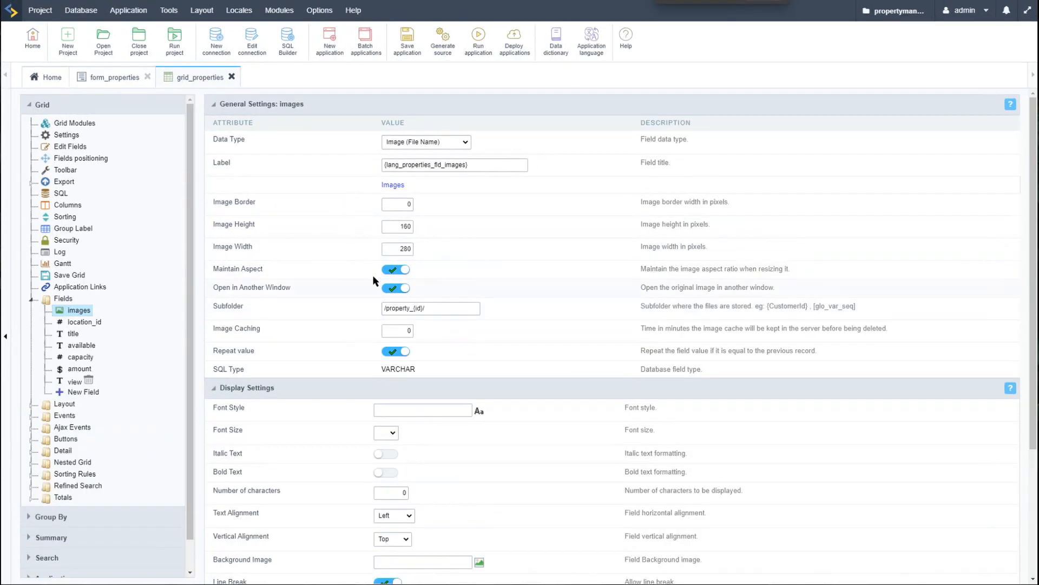
- Turn off Maintain Aspect for the images field, save, and run the grid to review its images and column values
left_click_drag(212, 269, 329, 274)
left_click(374, 278)
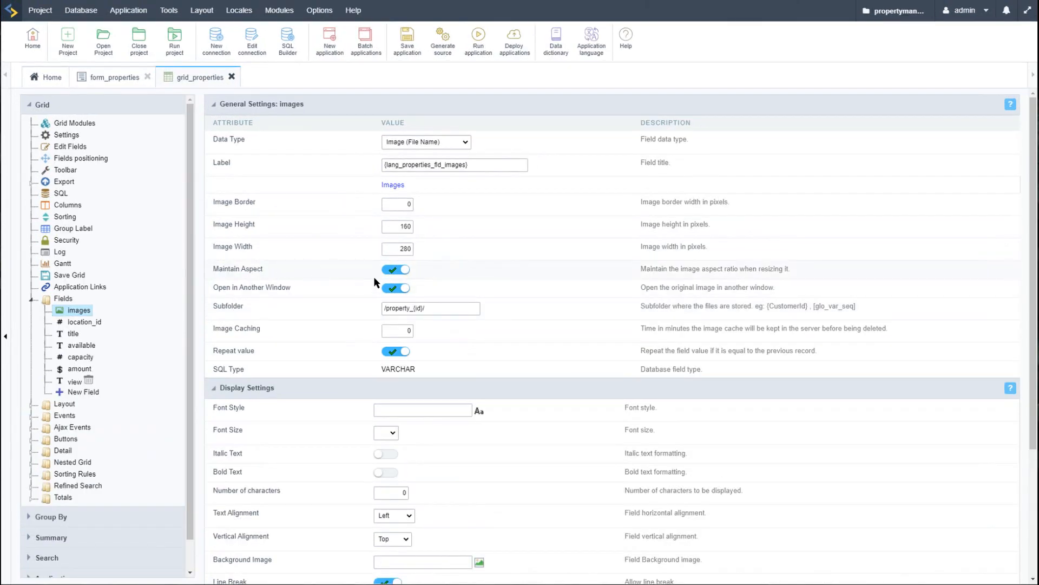
left_click(400, 270)
left_click(408, 42)
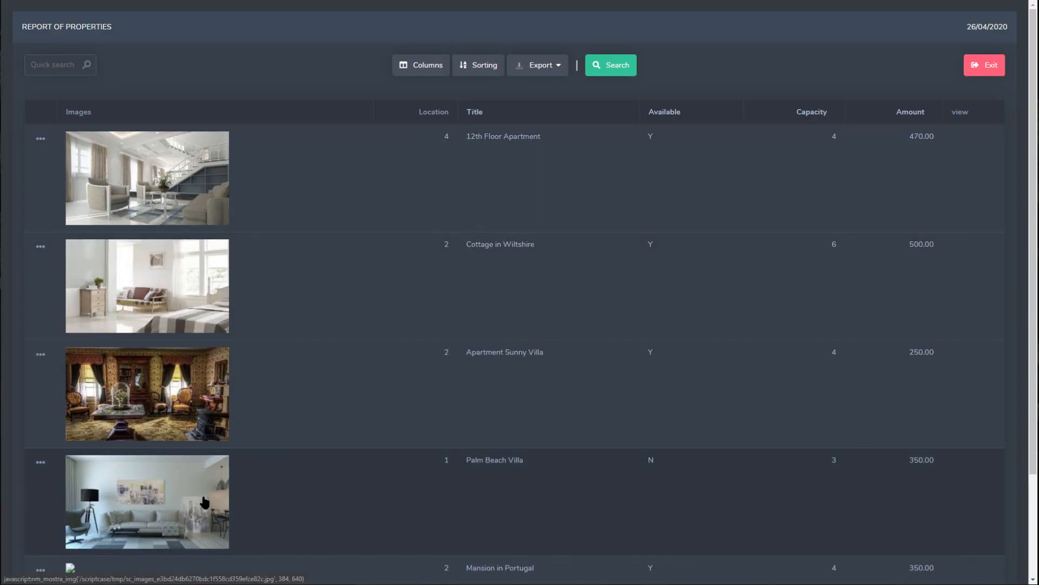
scroll(341, 403, "down", 3)
scroll(331, 416, "up", 3)
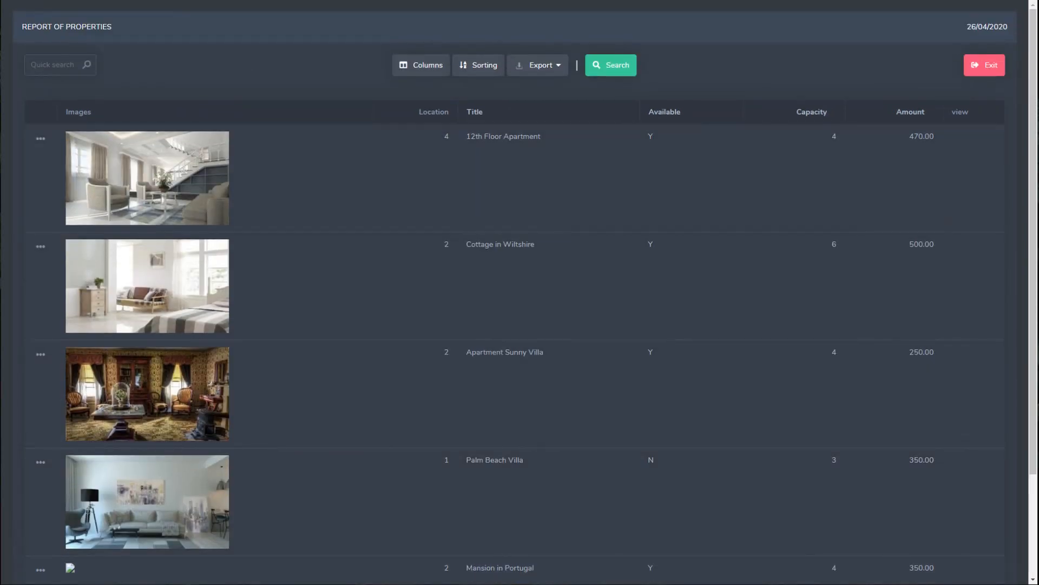
double_click(447, 137)
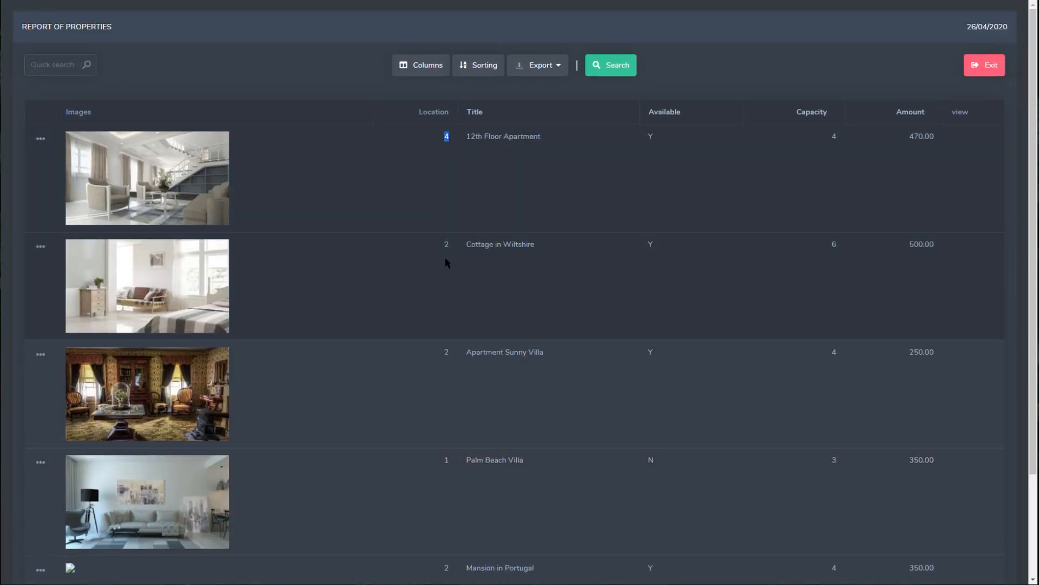
double_click(447, 245)
double_click(651, 136)
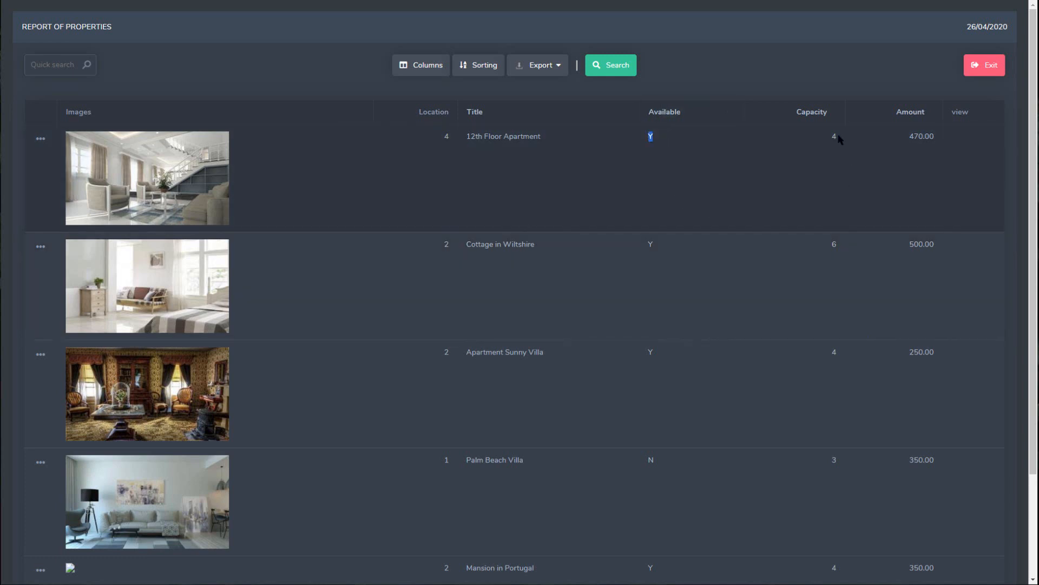
left_click(973, 151)
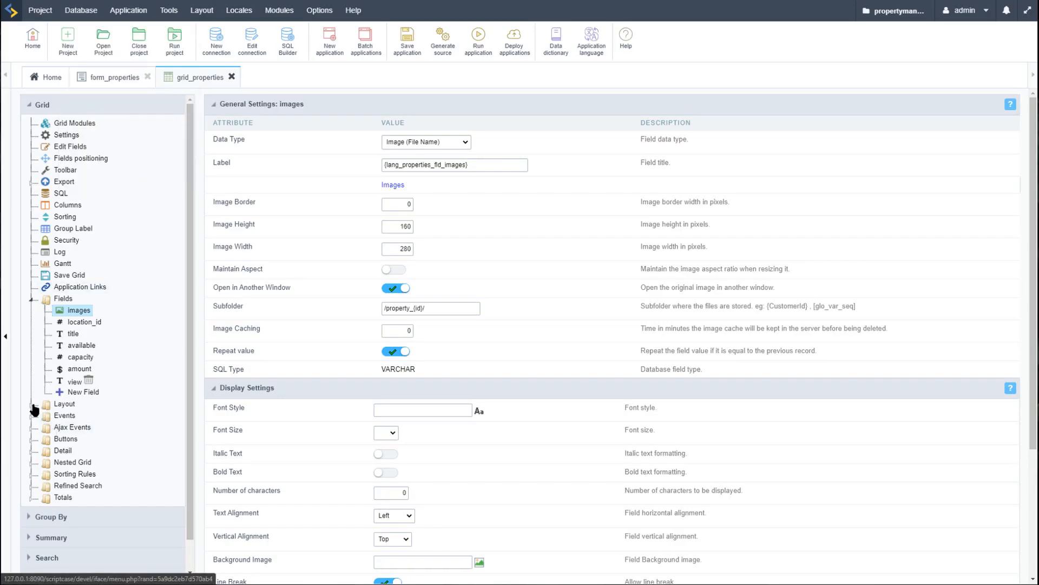
- Set the grid's header title to Properties, clear the SC_VALUE header variable, and save and run the grid
left_click(82, 439)
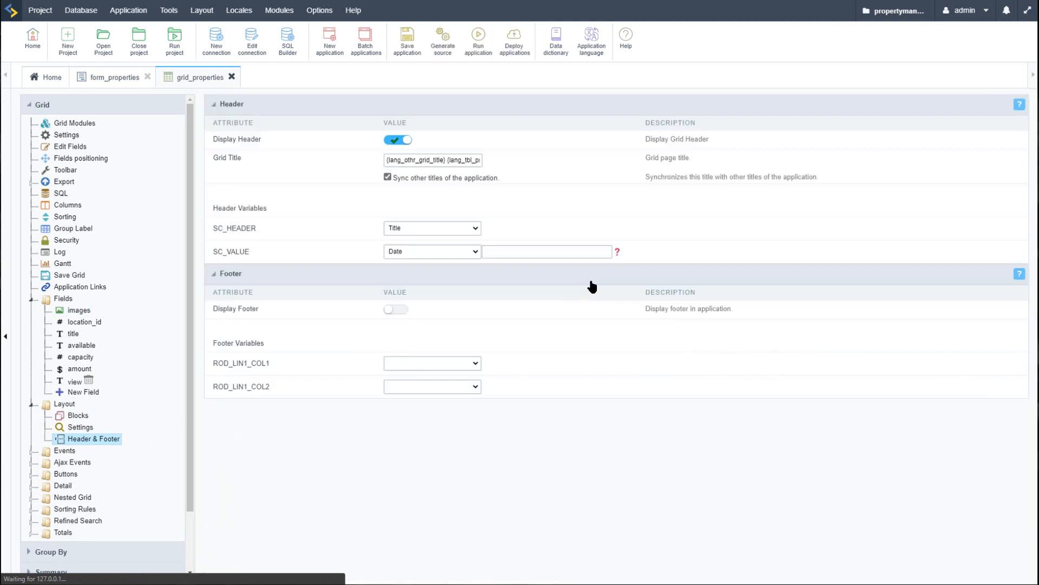
left_click(433, 251)
left_click(433, 260)
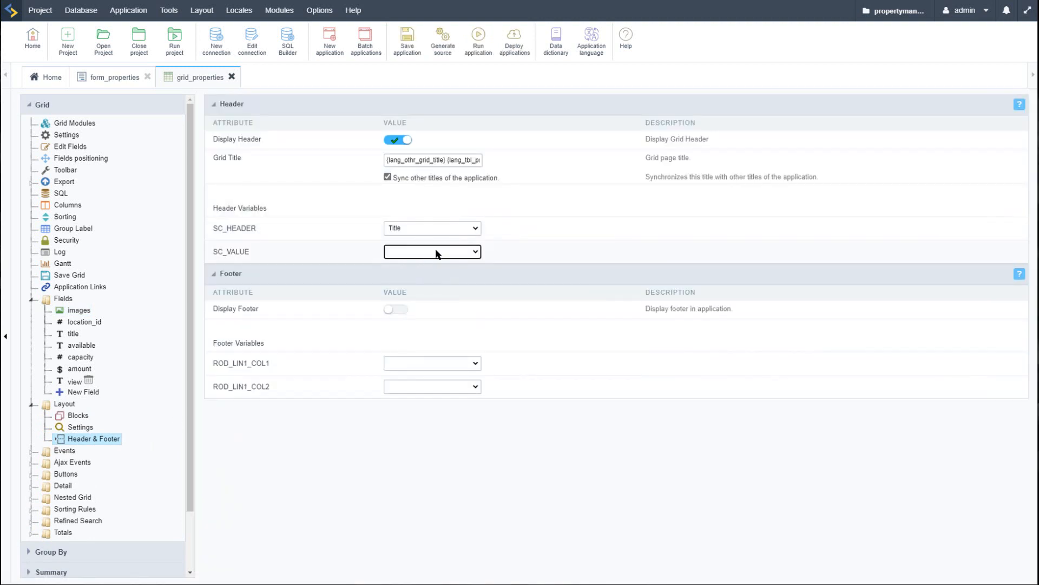
left_click(449, 157)
key("ctrl+a")
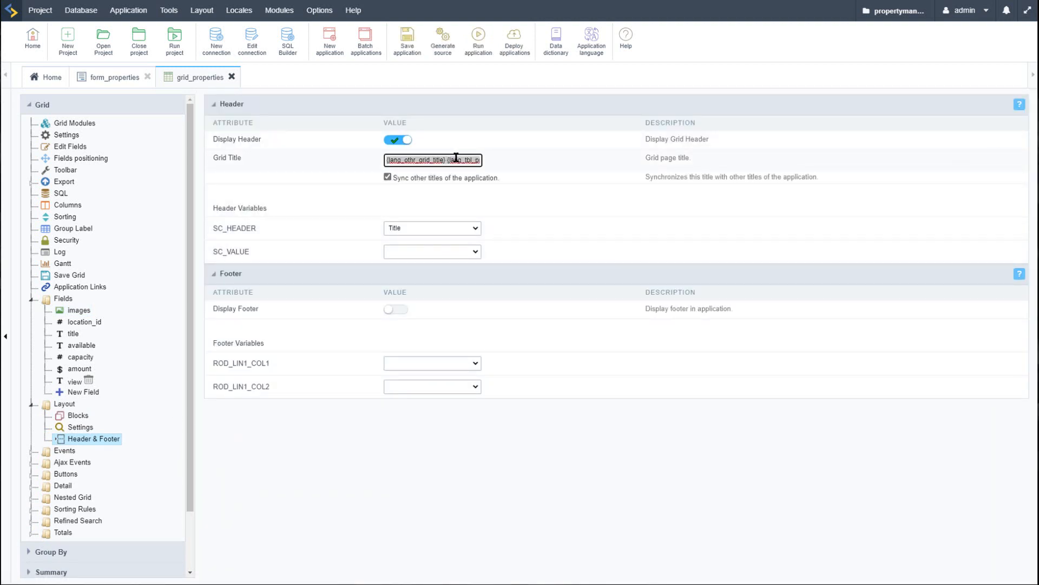
type("Properties")
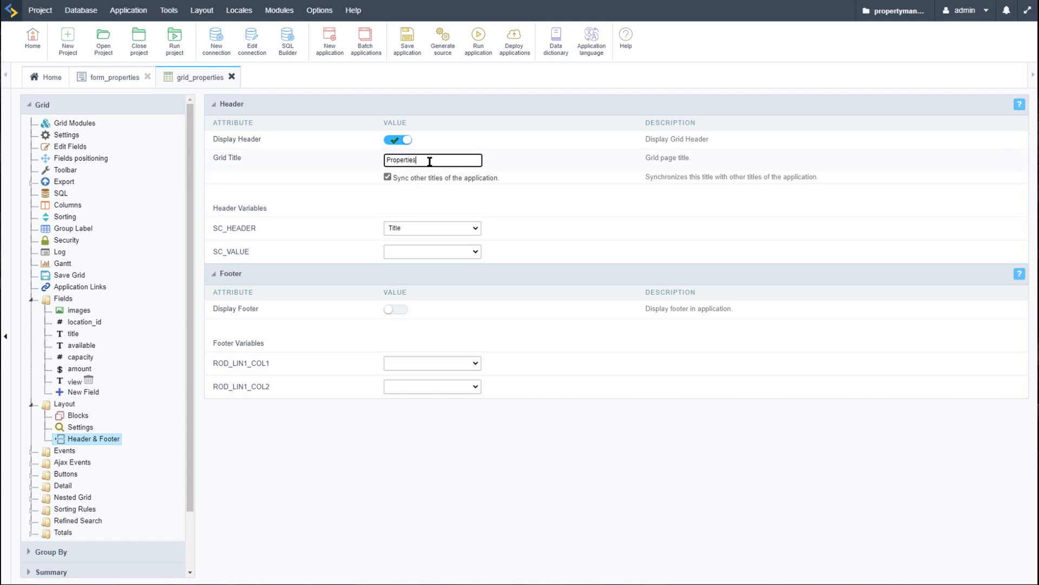
left_click(410, 45)
left_click(479, 41)
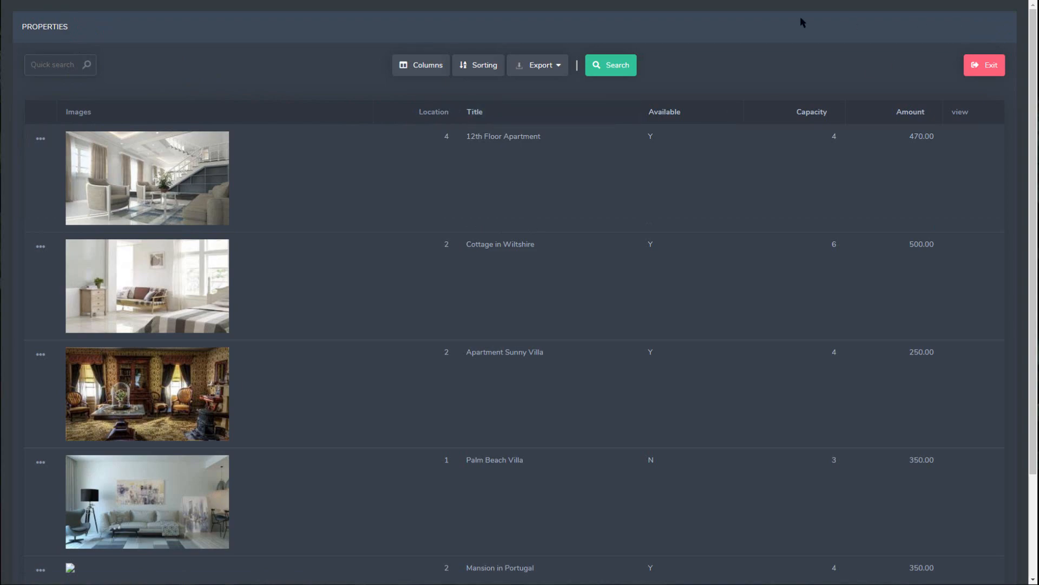
key("ctrl+w")
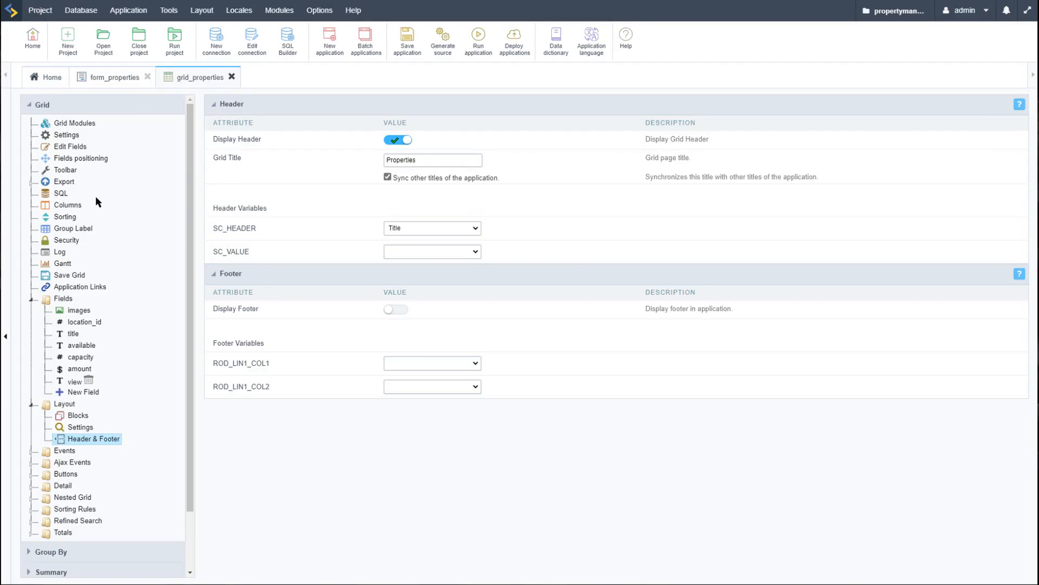
- Move the desktop top toolbar's Columns, Sorting options, Group By and export buttons from the Center section to Right
left_click(63, 172)
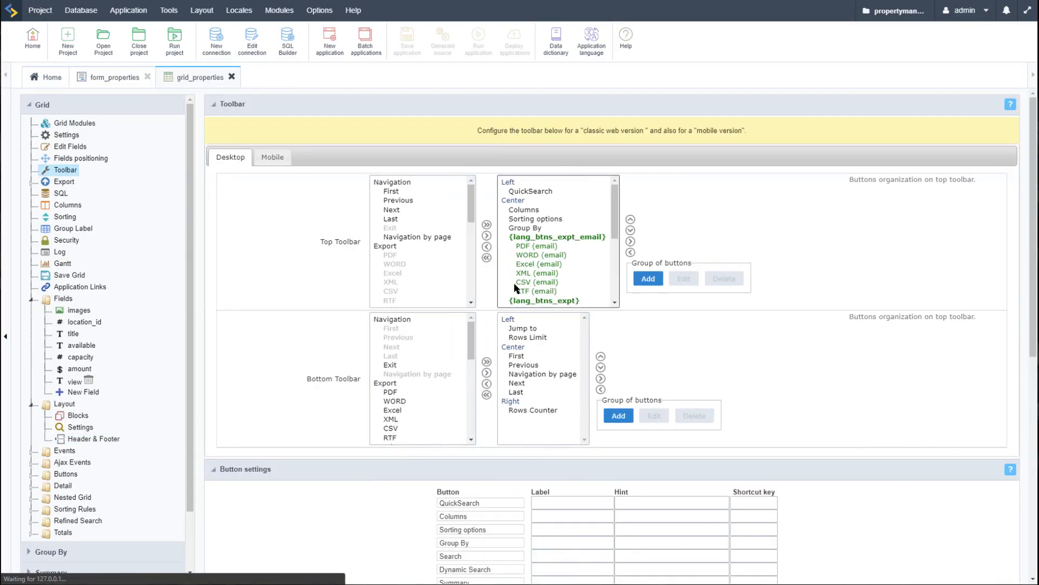
scroll(530, 232, "down", 3)
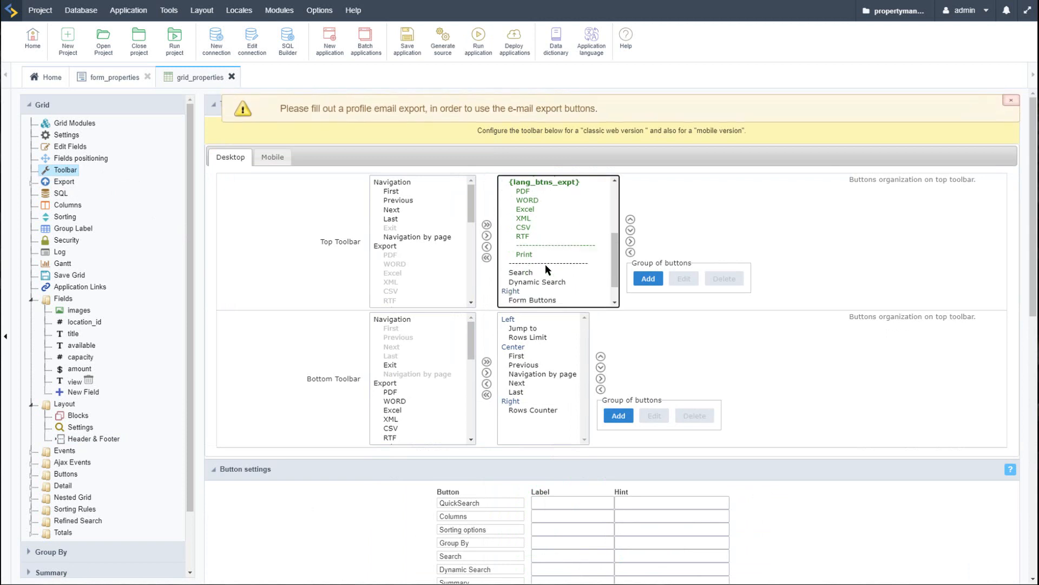
left_click(517, 266)
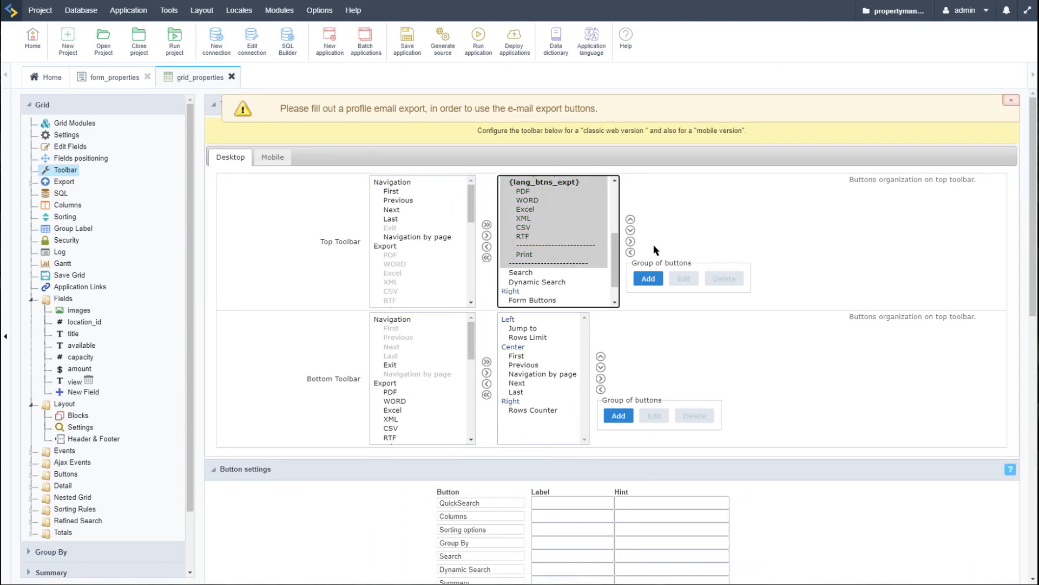
left_click(630, 230)
left_click(630, 230)
left_click(631, 230)
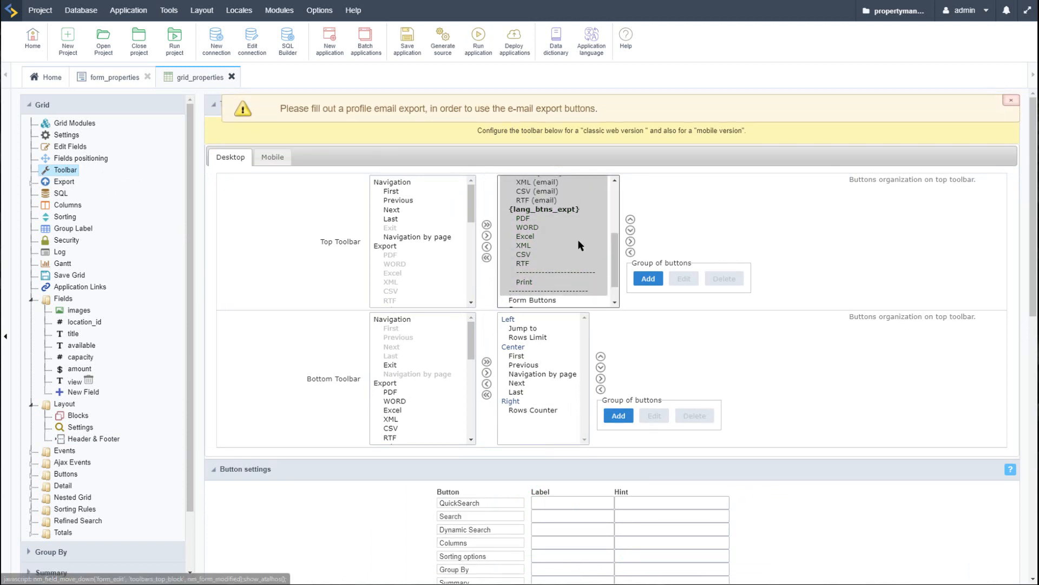
- Move Dynamic Search and Search below QuickSearch in the top toolbar's Left section, and run the grid to check the layout
scroll(577, 241, "up", 5)
left_click(521, 210)
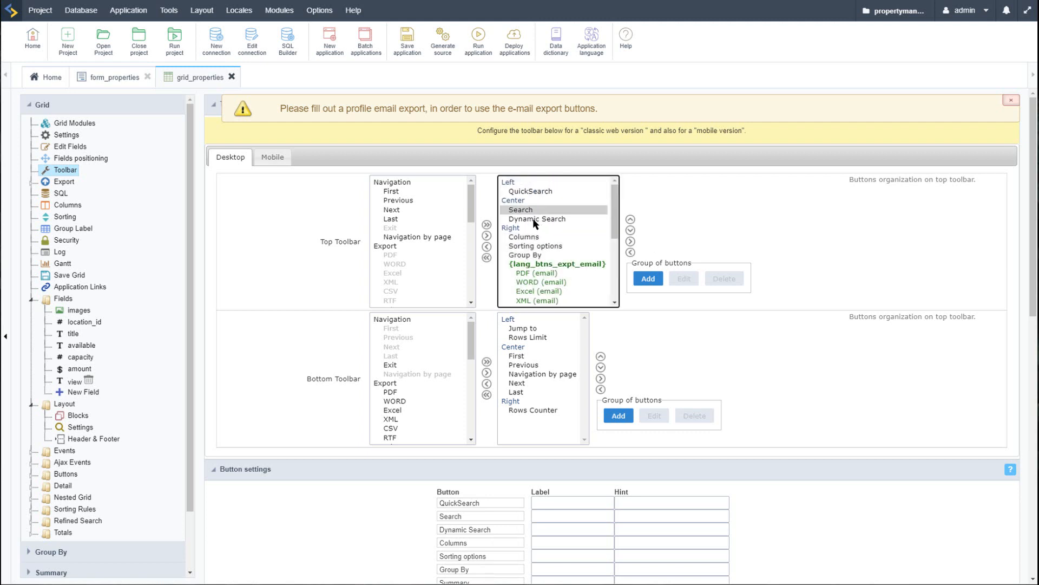
left_click(535, 219)
left_click(630, 219)
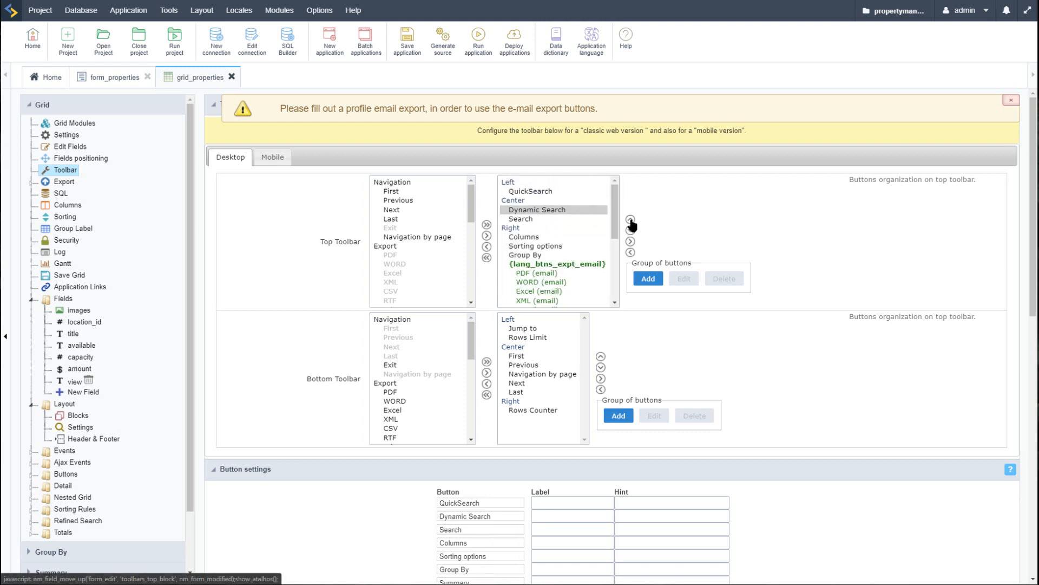
left_click(630, 219)
left_click(521, 218)
left_click(631, 220)
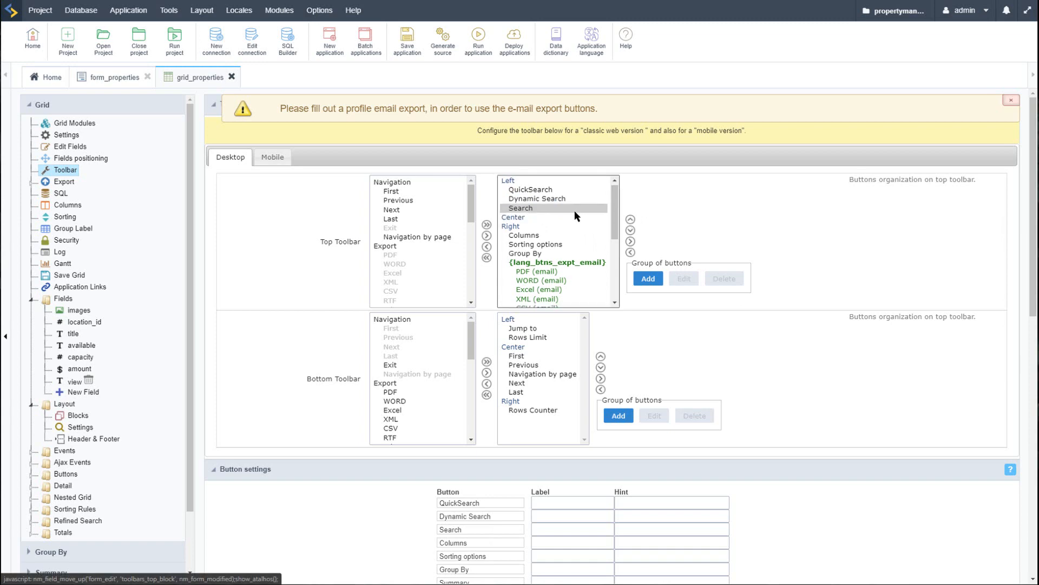
scroll(577, 222, "down", 5)
left_click(487, 57)
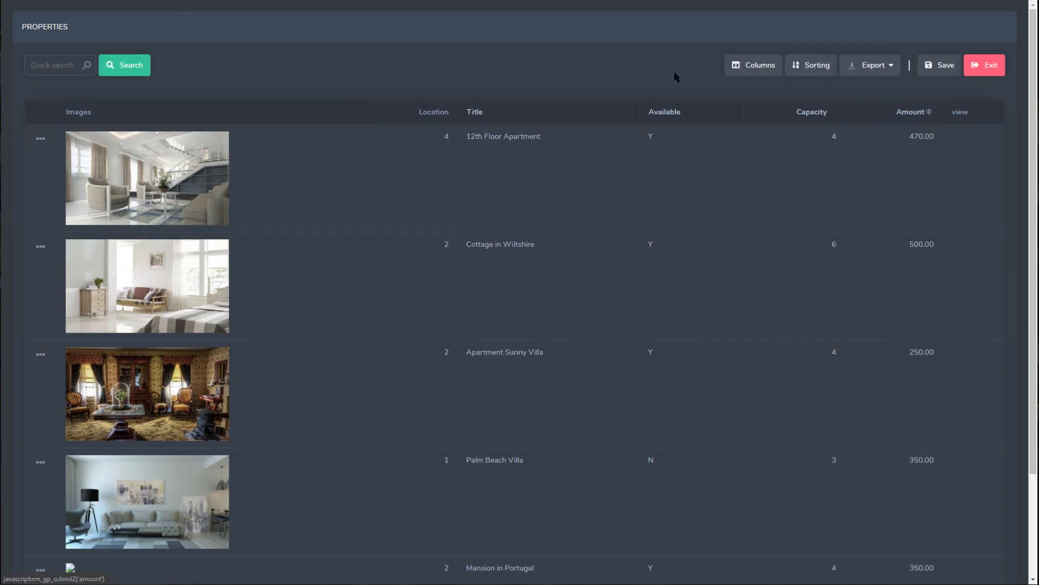
scroll(548, 296, "down", 3)
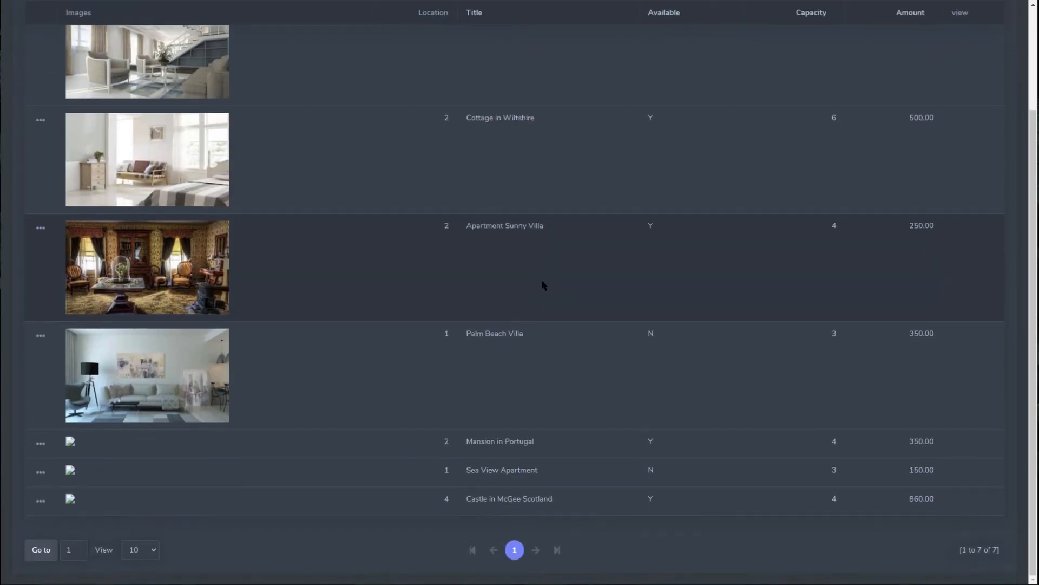
scroll(543, 283, "up", 3)
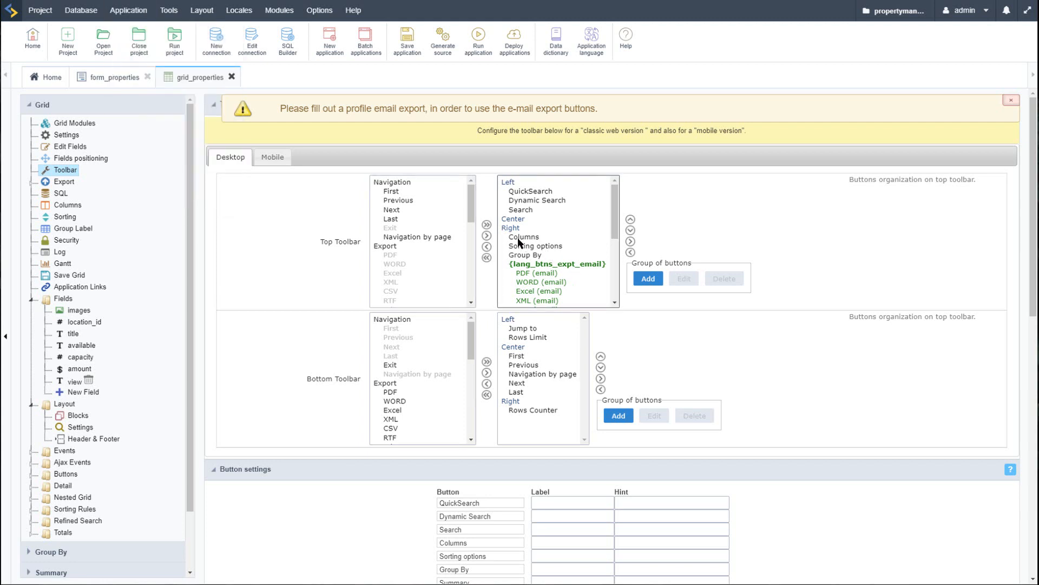
- Remove the Columns and Sorting options buttons from the desktop top toolbar
left_click(519, 238)
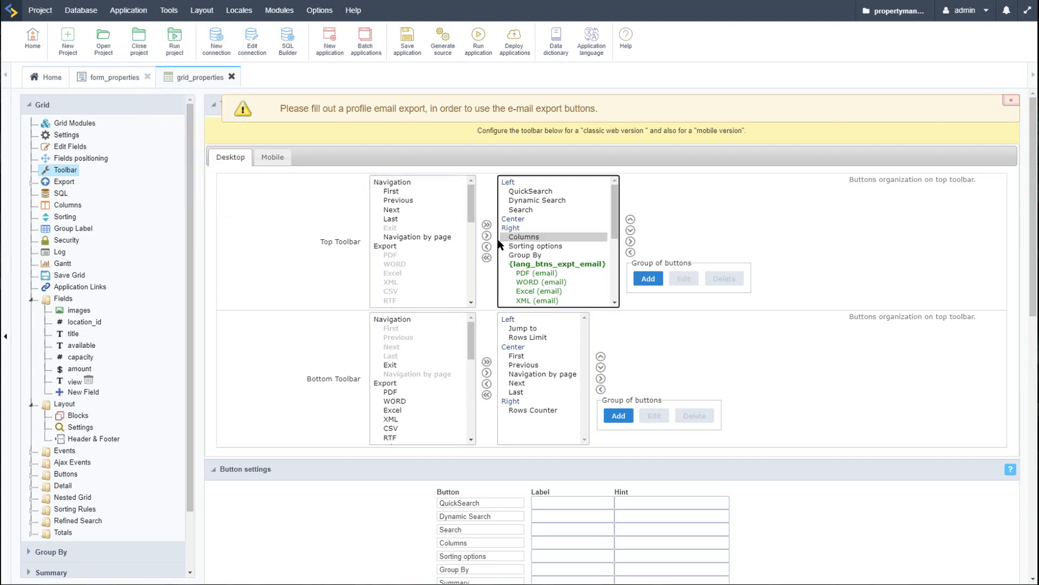
left_click(487, 246)
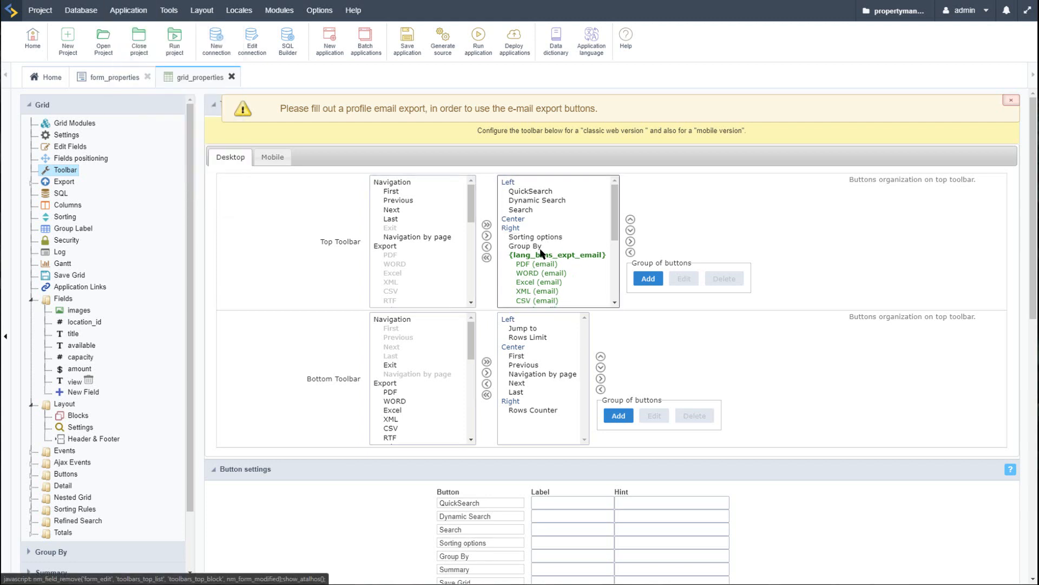
left_click(487, 248)
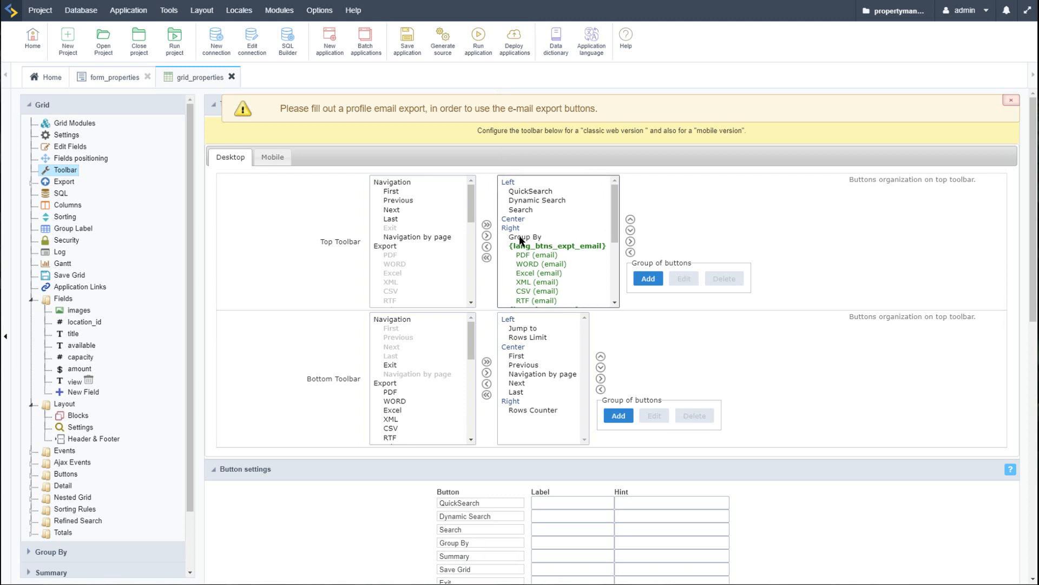
- Remove the Group By button from the desktop top toolbar and add it back under the Right section
left_click(520, 238)
left_click(487, 247)
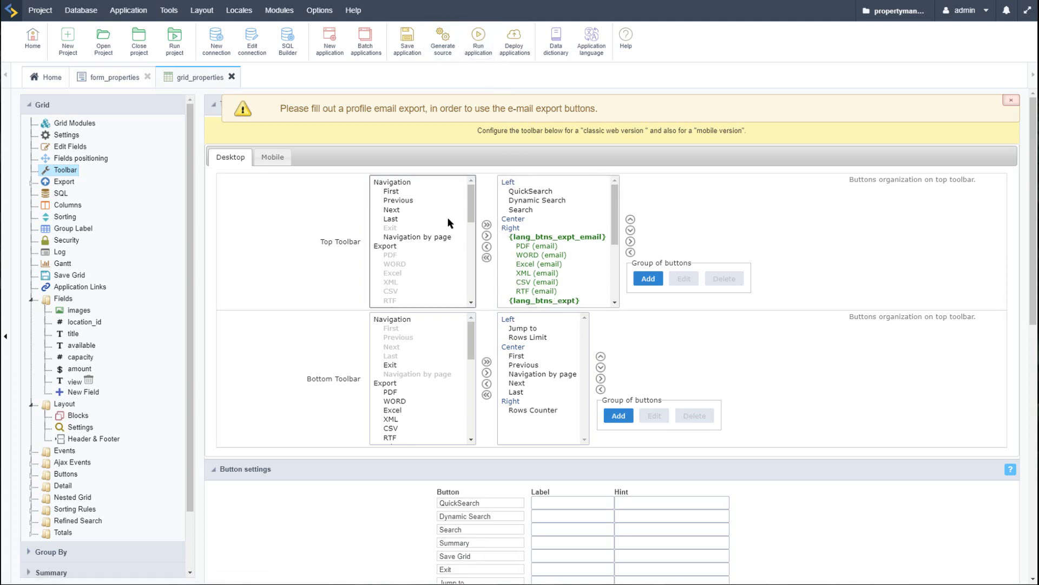
left_click(513, 231)
left_click_drag(469, 210, 475, 277)
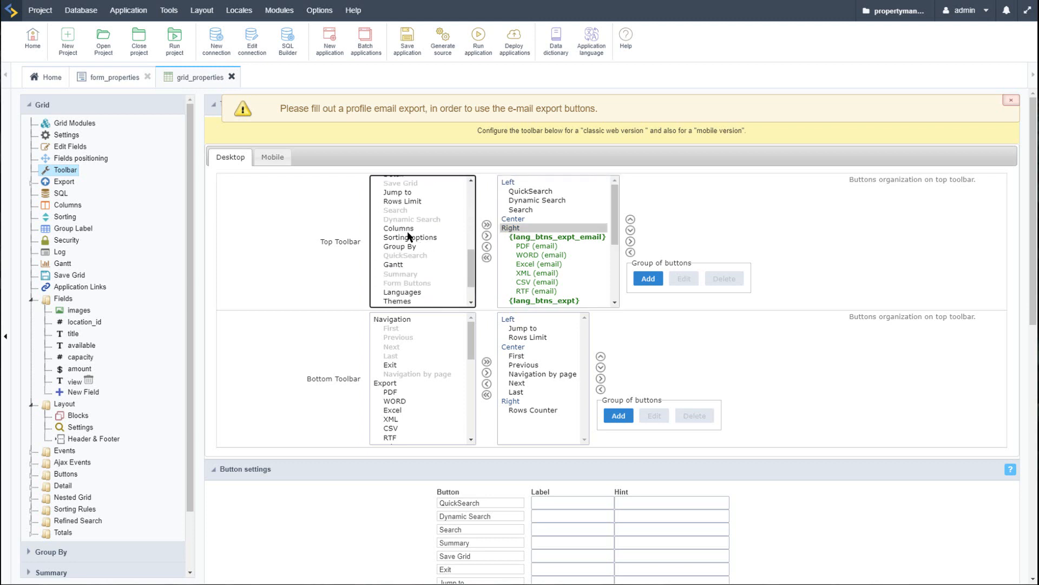
left_click(400, 246)
left_click(486, 235)
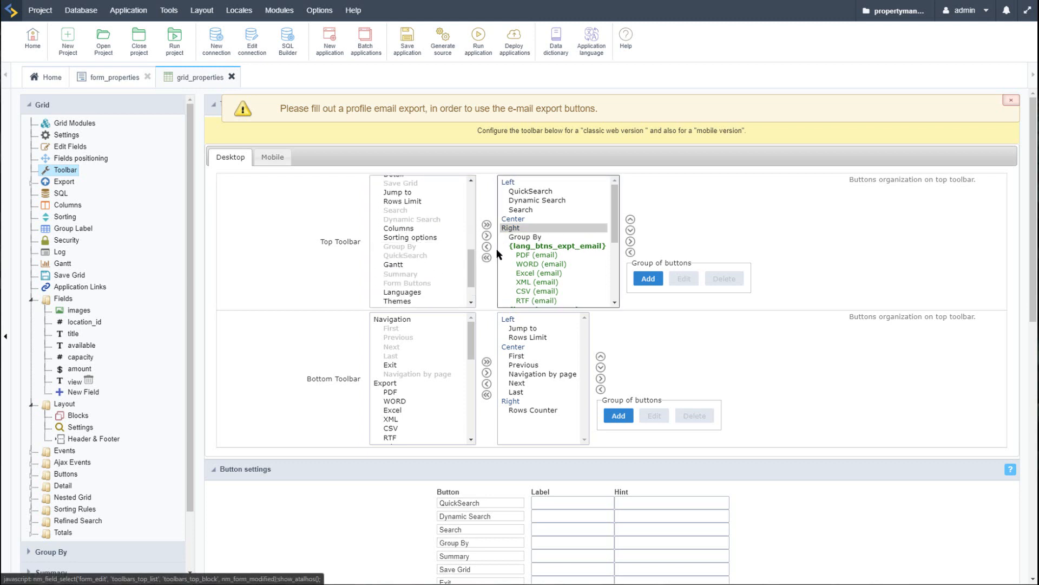
- Save and run the grid to check the updated top toolbar
left_click(423, 57)
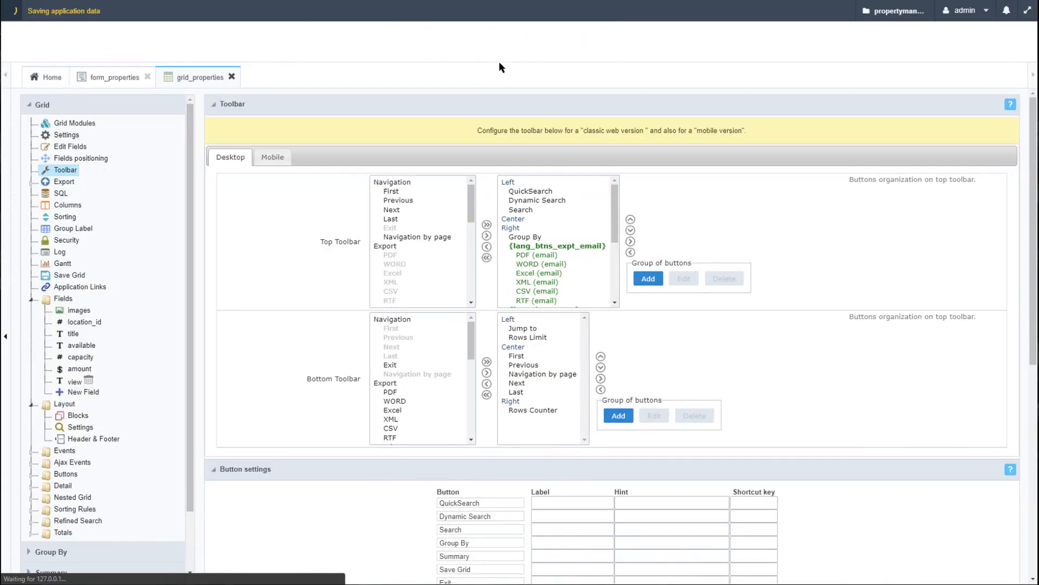
left_click(484, 36)
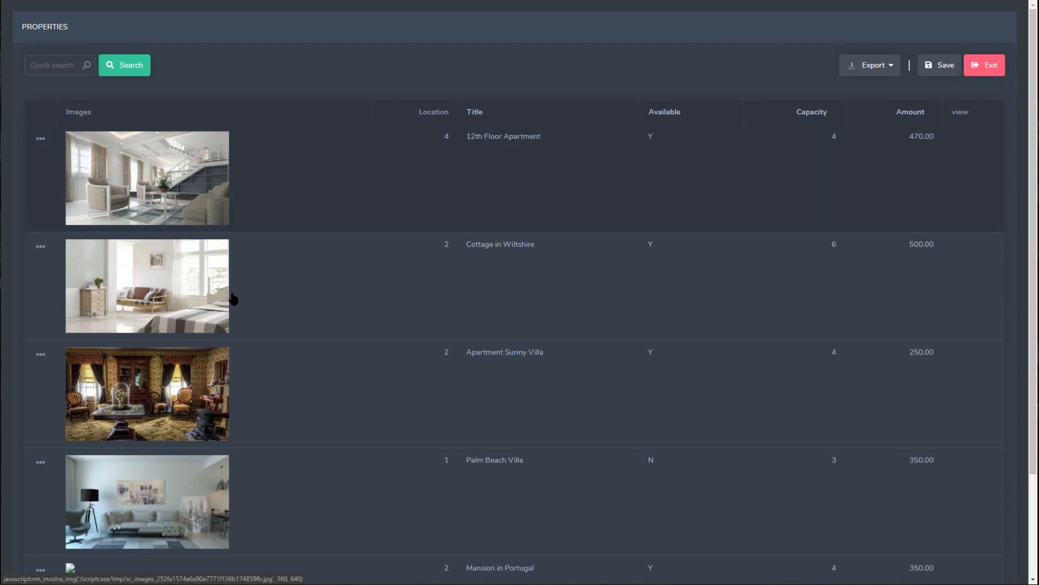
scroll(487, 260, "down", 3)
scroll(476, 325, "up", 3)
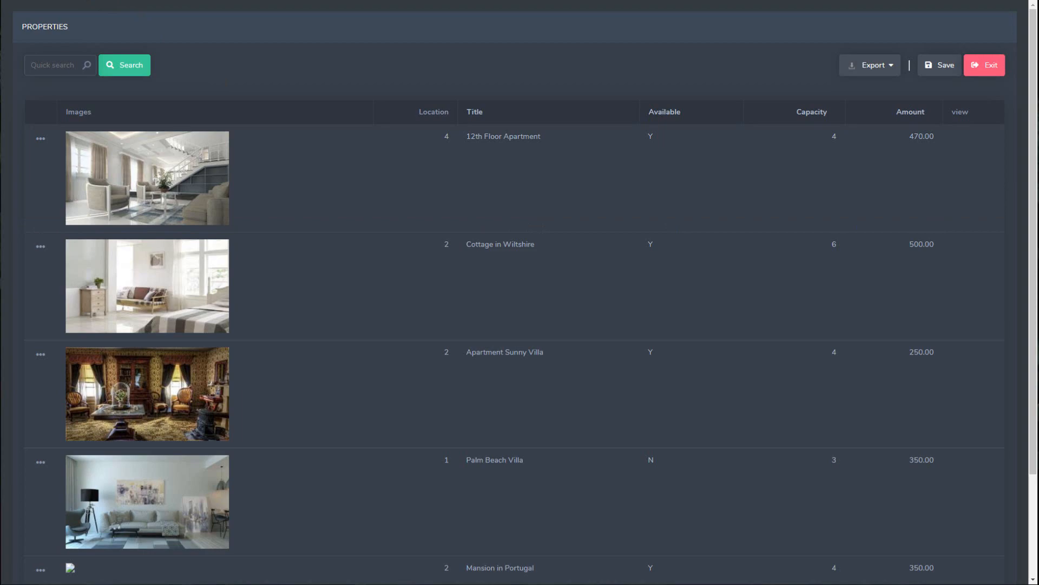
- Disable the Detail module in the grid's application modules after checking the row detail link, and run the grid
left_click(78, 0)
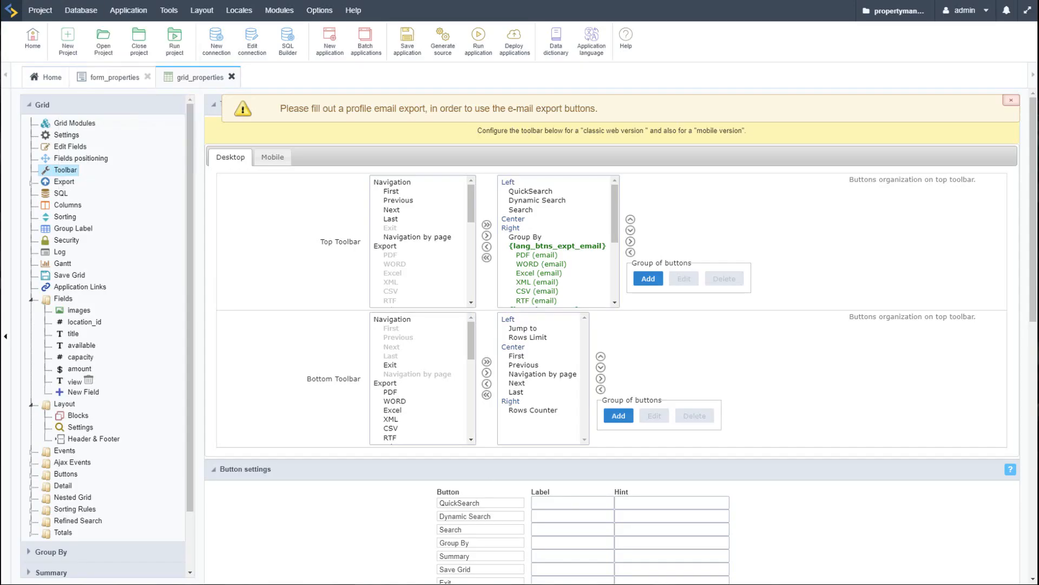
left_click(75, 124)
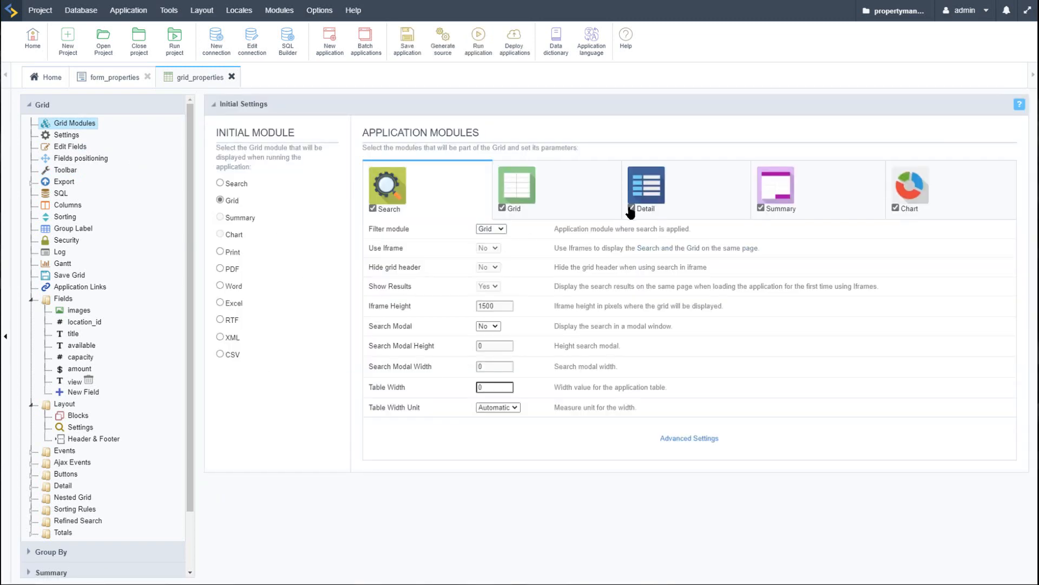
left_click(217, 1)
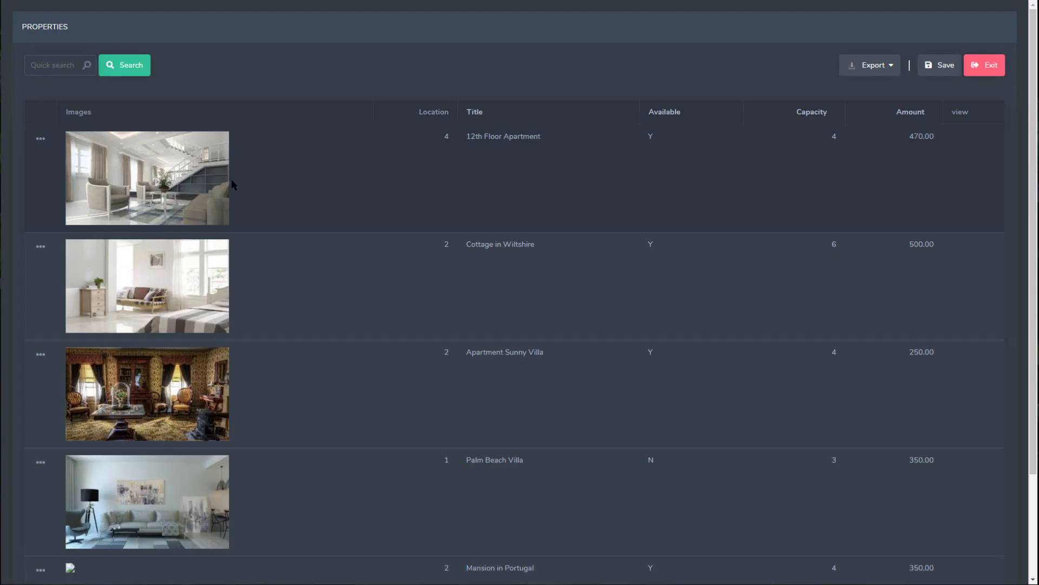
left_click(41, 140)
left_click(582, 70)
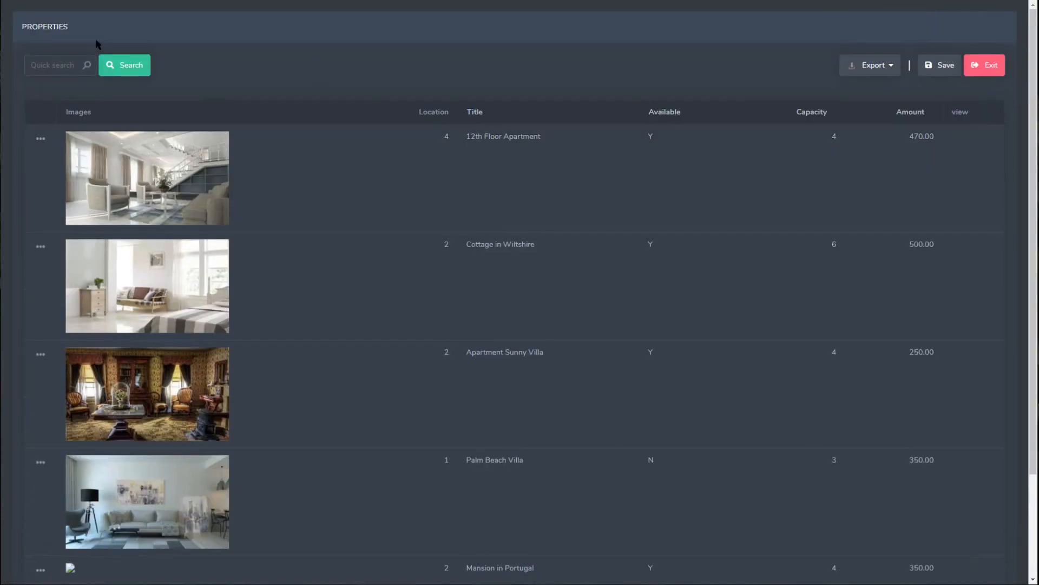
left_click(121, 1)
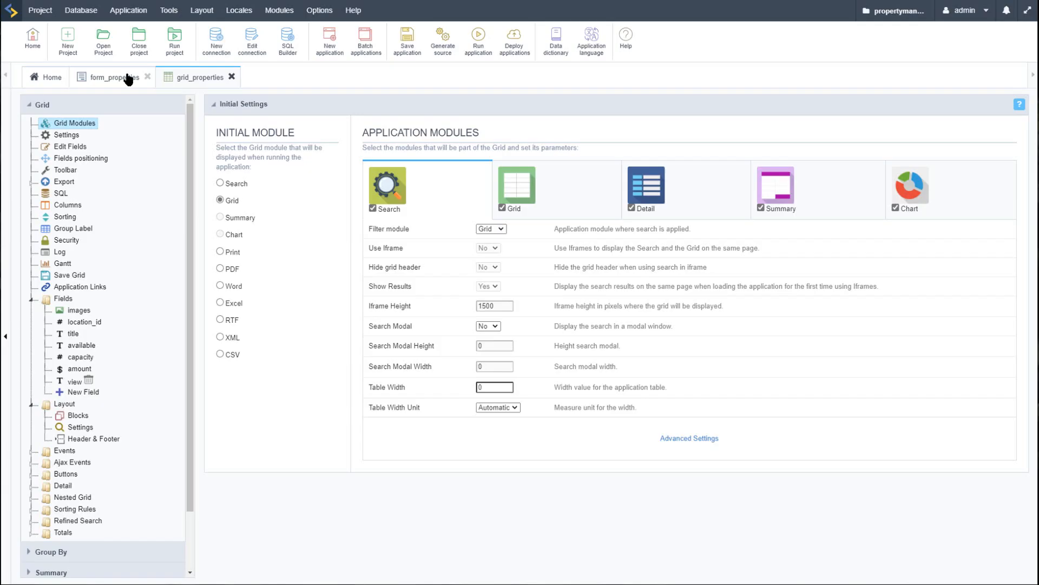
left_click(632, 208)
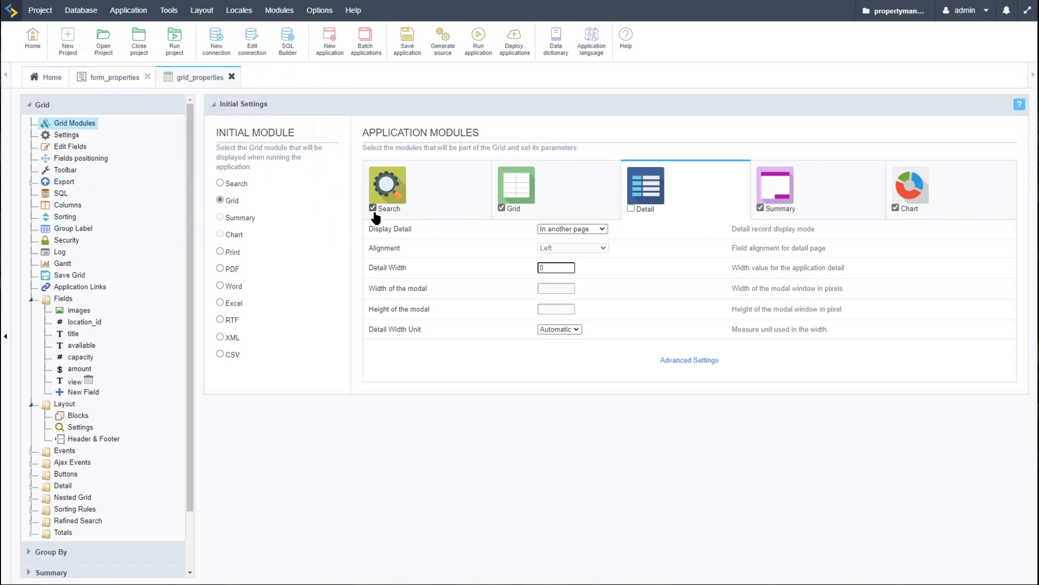
left_click(478, 38)
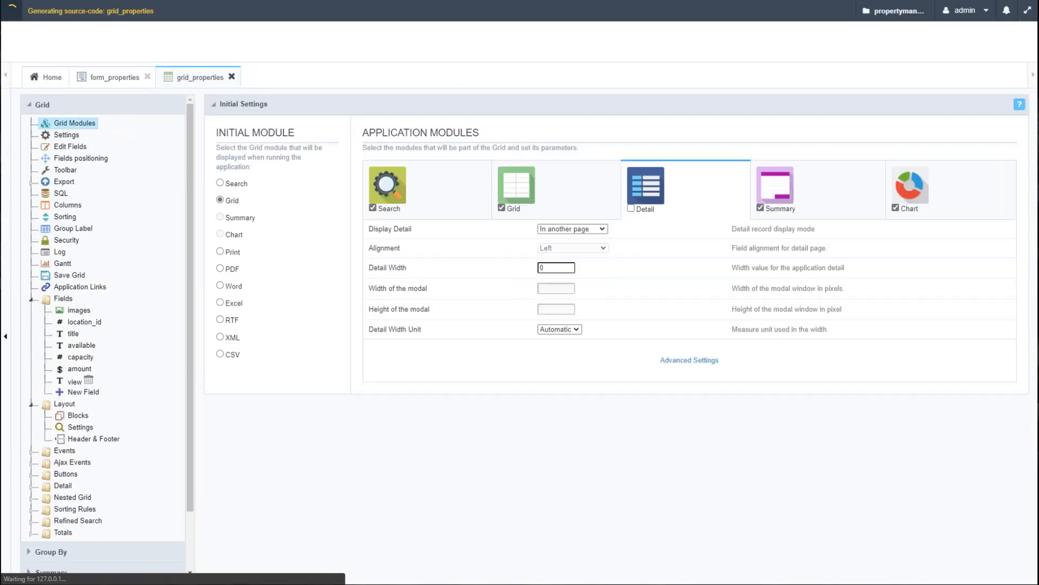
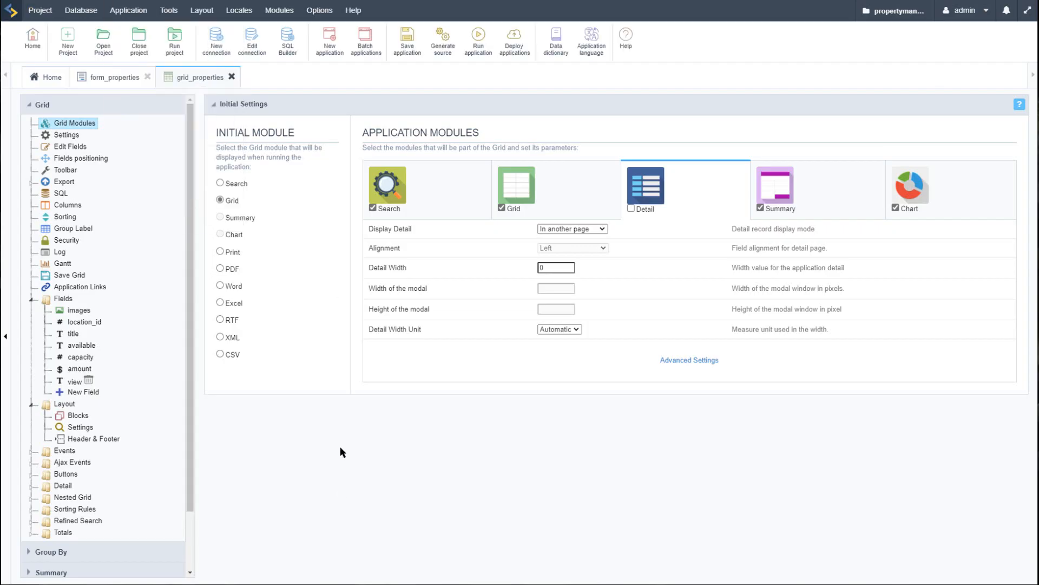
- Insert the project code snippet grid_properties_ONRecord into the grid's onRecord event
left_click(32, 451)
scroll(158, 416, "down", 5)
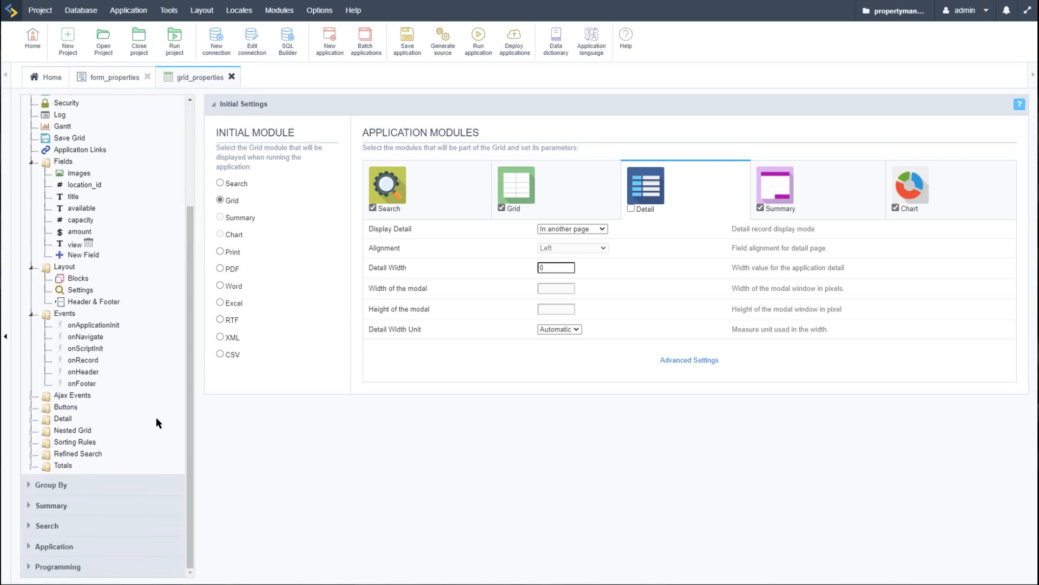
left_click(83, 361)
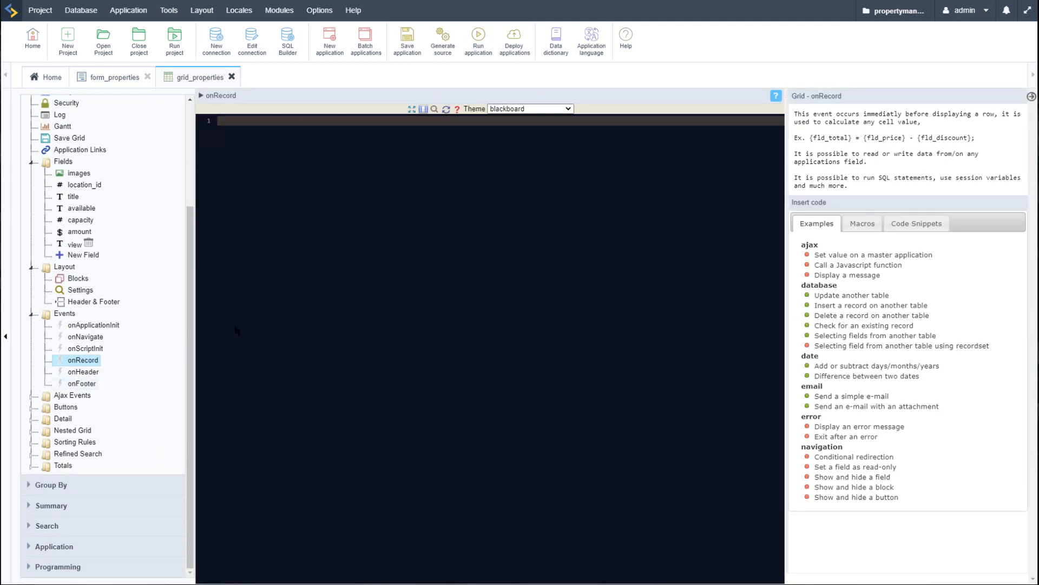
left_click(916, 224)
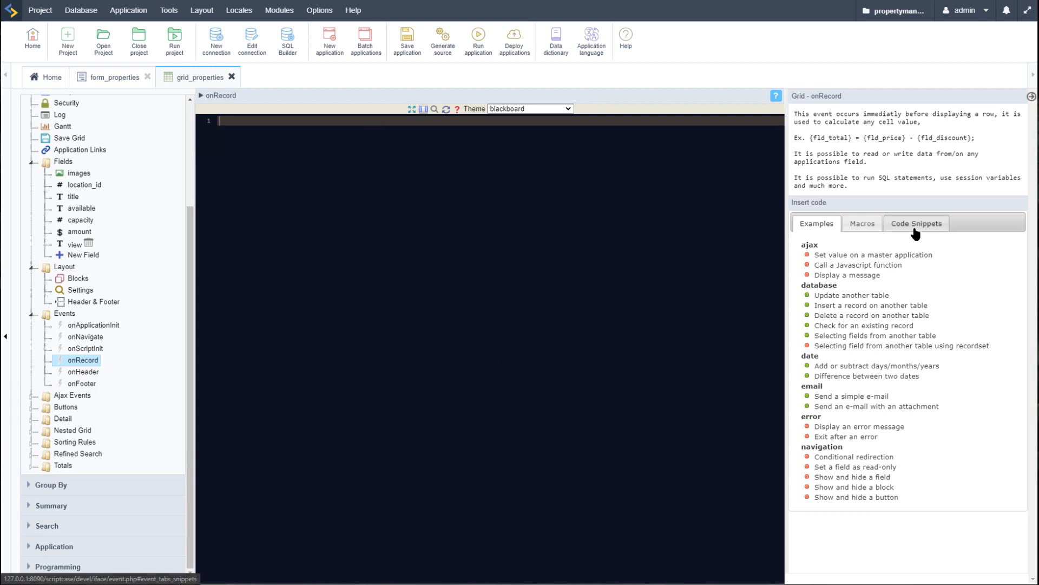
scroll(929, 401, "down", 1)
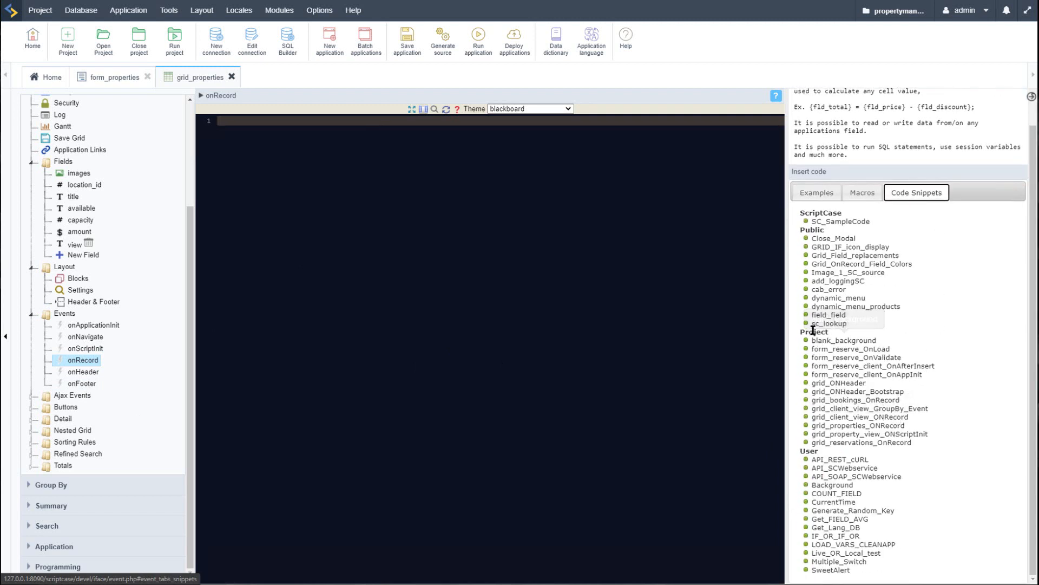
left_click(503, 389)
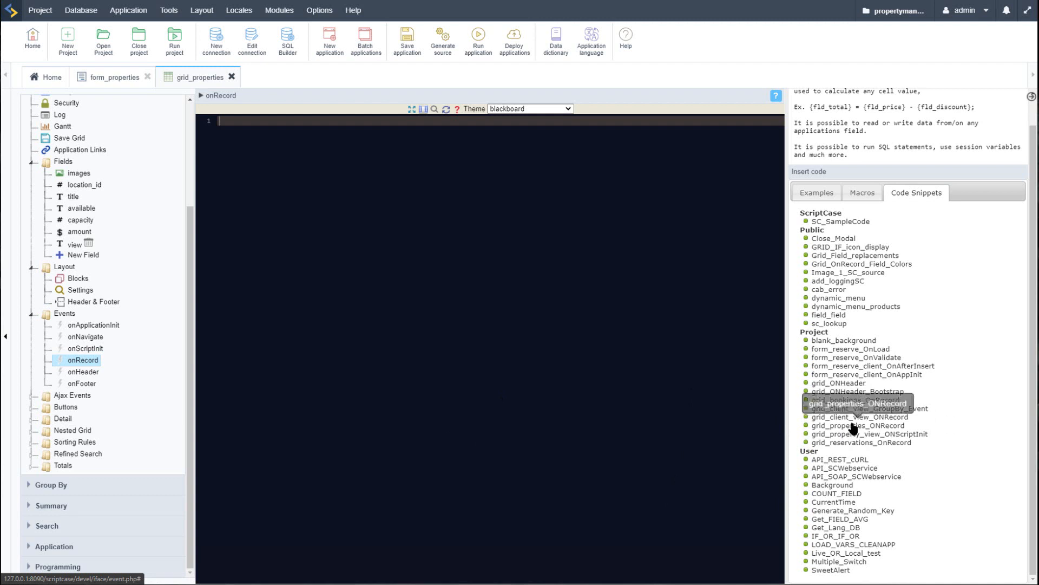
left_click(834, 427)
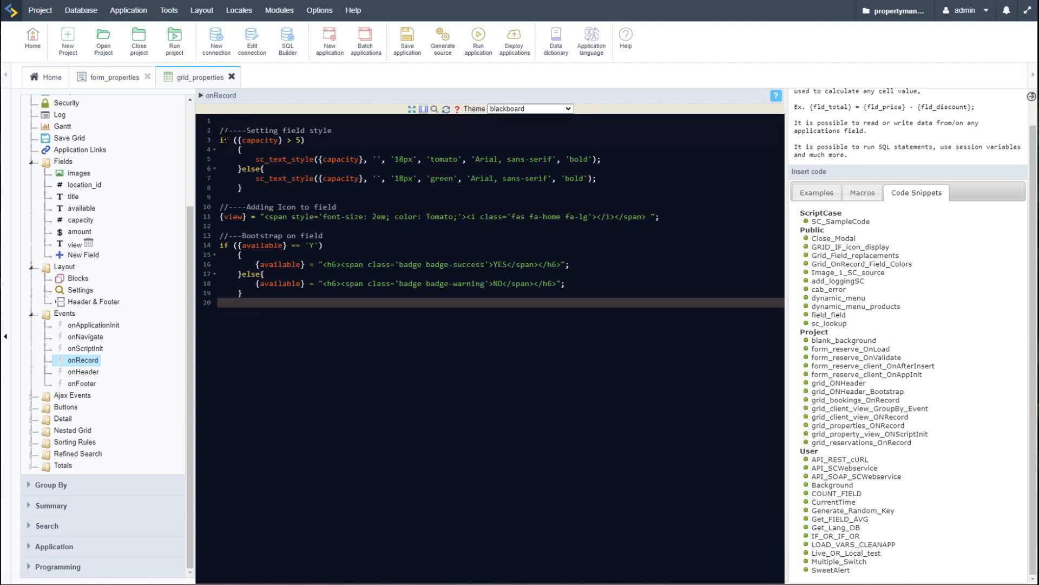
- Review the onRecord code that styles the capacity field, adds the view icon and sets the available badges
left_click_drag(258, 189, 230, 147)
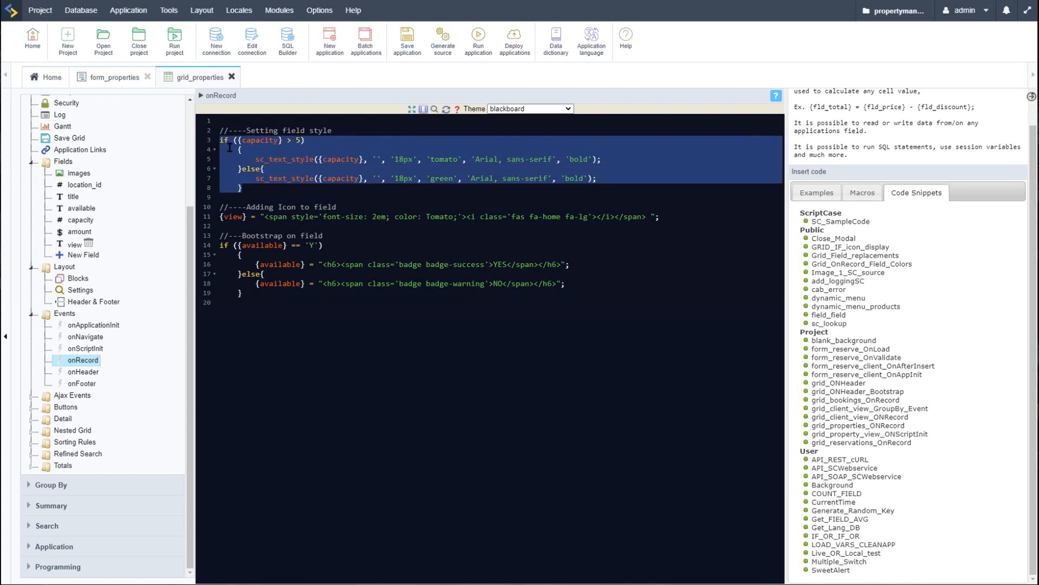
left_click(242, 141)
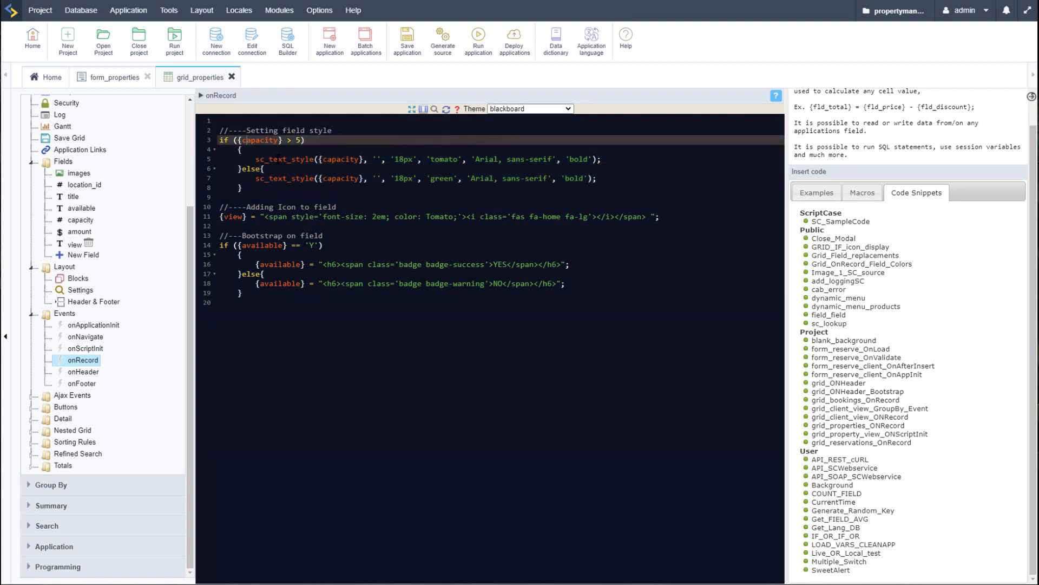
double_click(290, 140)
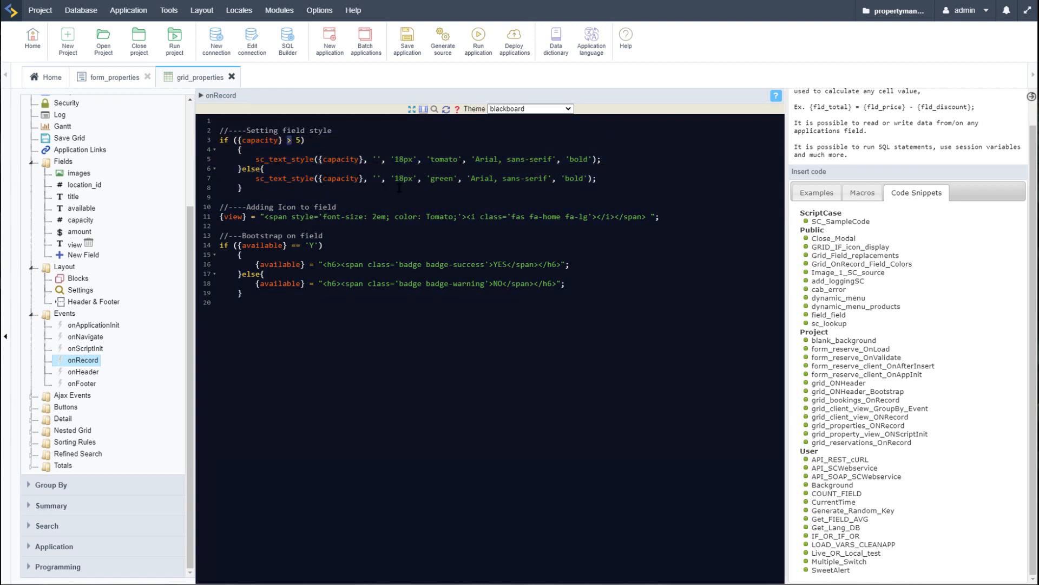
double_click(337, 158)
left_click(239, 218)
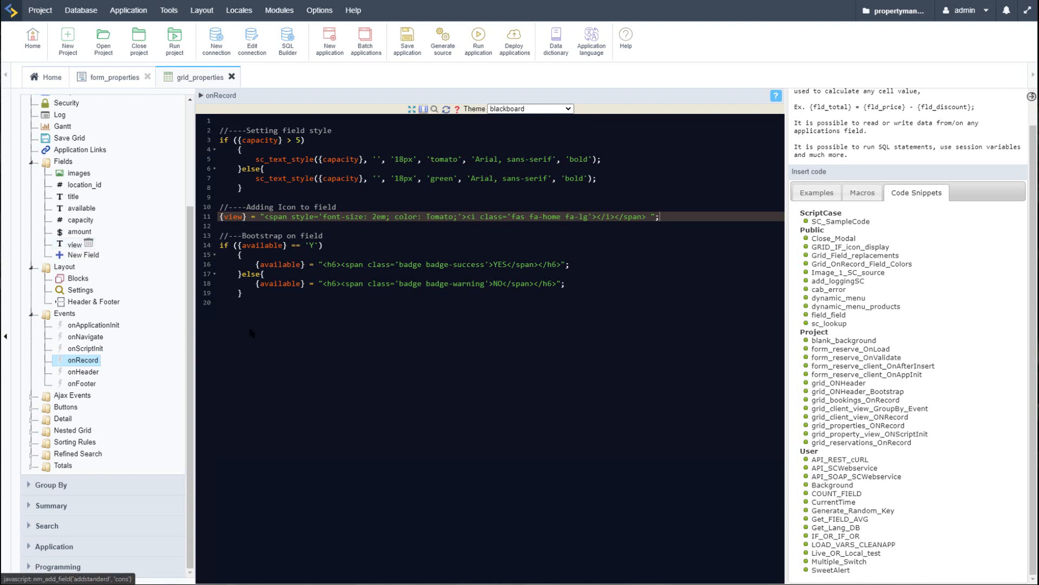
left_click(256, 246)
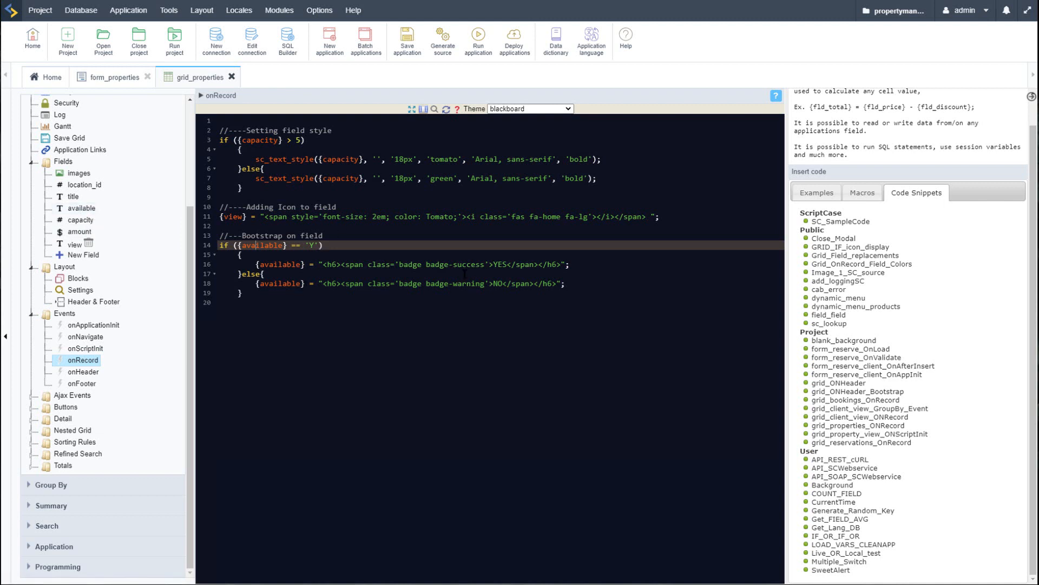
double_click(310, 245)
left_click(503, 265)
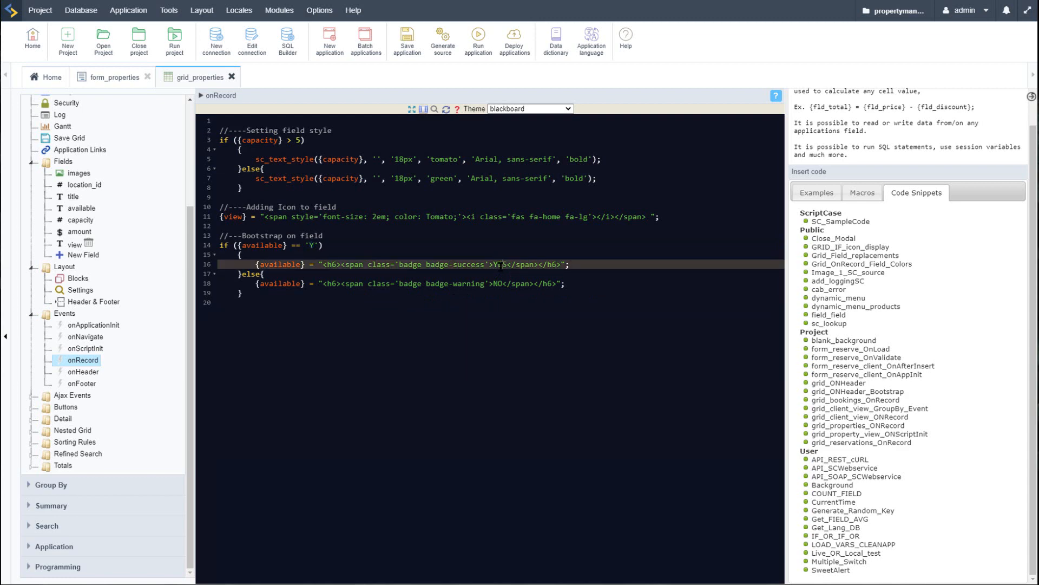
left_click_drag(561, 264, 327, 264)
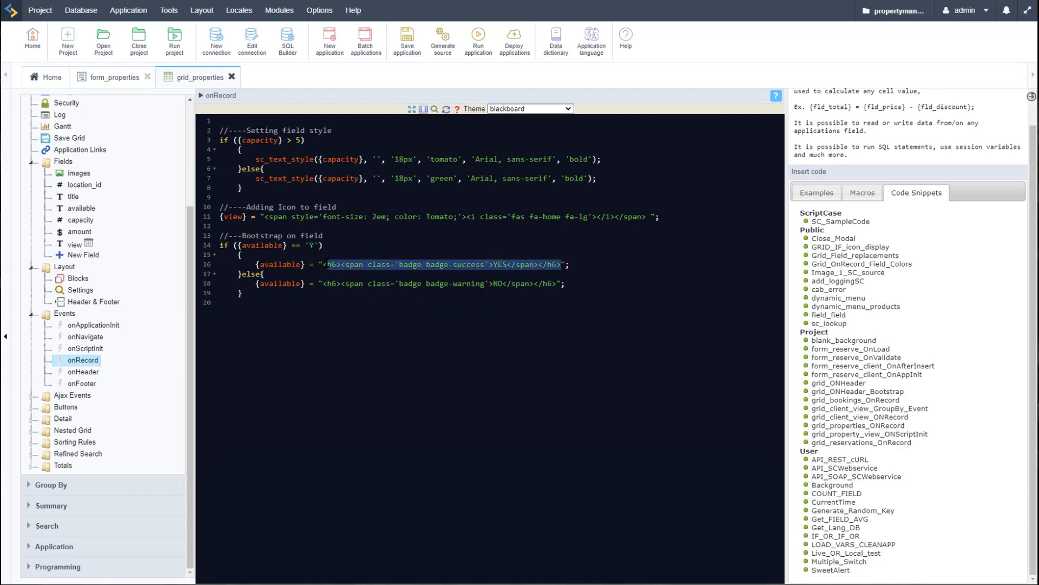
- Run the grid with the onRecord code, and insert the project snippet grid_ONHeader_Bootstrap into the onHeader event
left_click(481, 56)
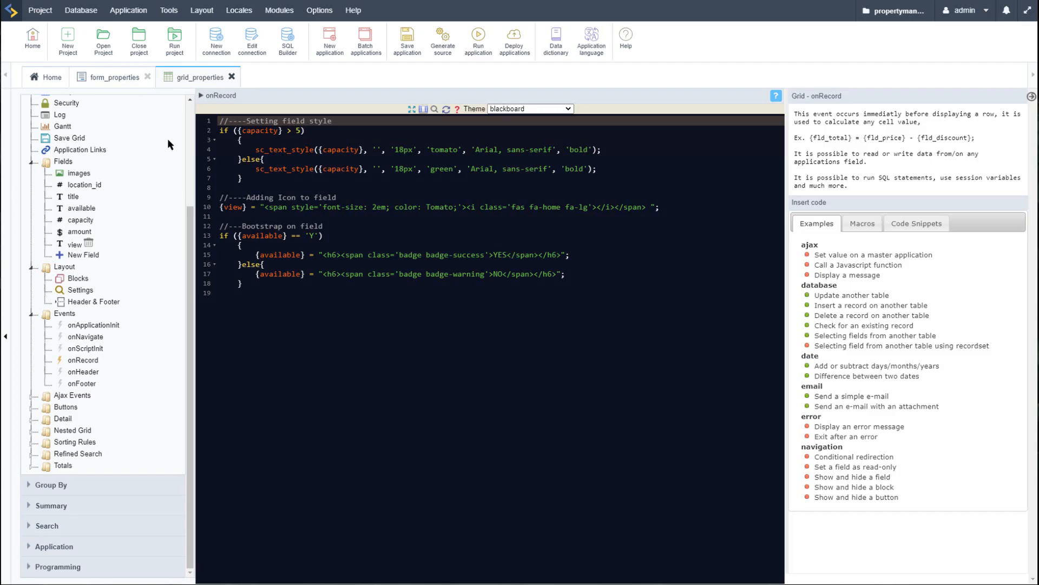
left_click(306, 378)
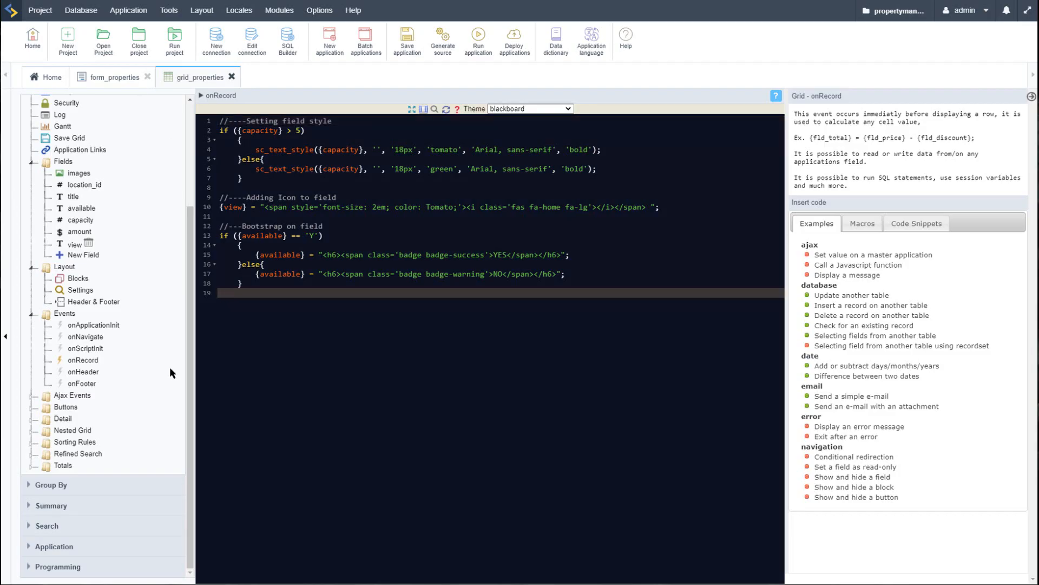
left_click(84, 373)
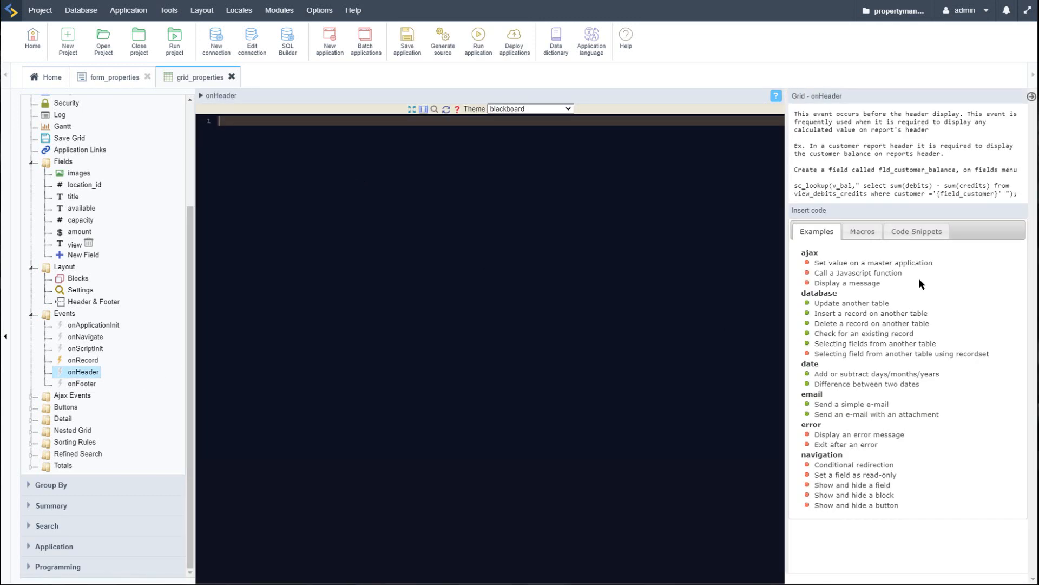
left_click(918, 232)
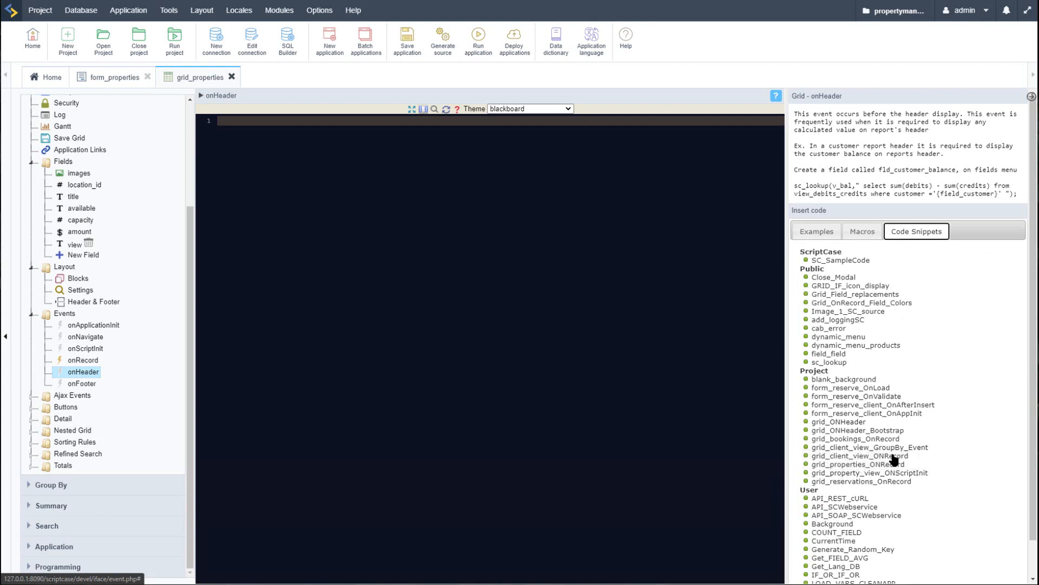
left_click(823, 432)
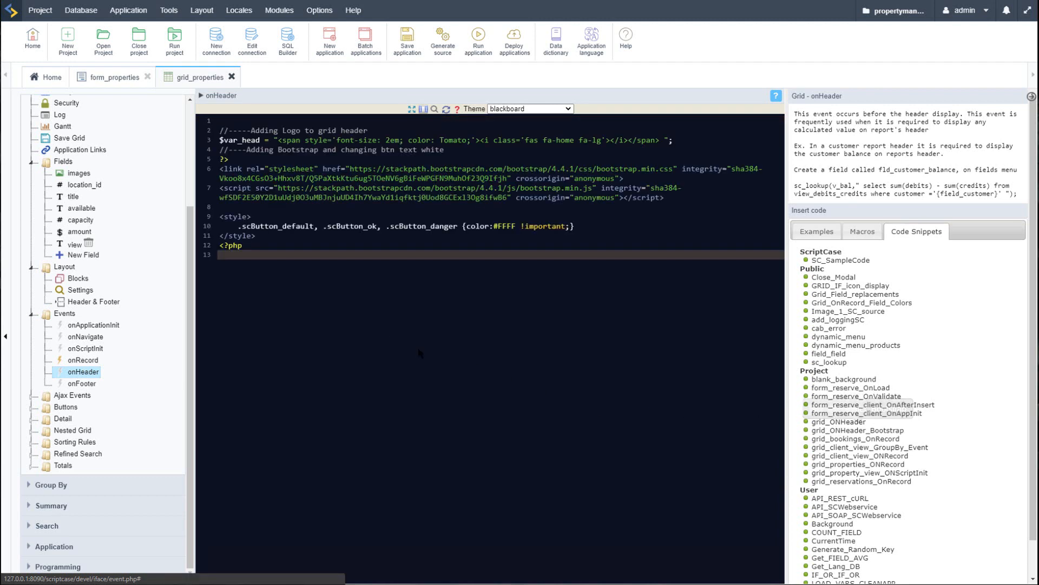
- Remove the blank first line above the logo comment in the onHeader code
left_click(227, 120)
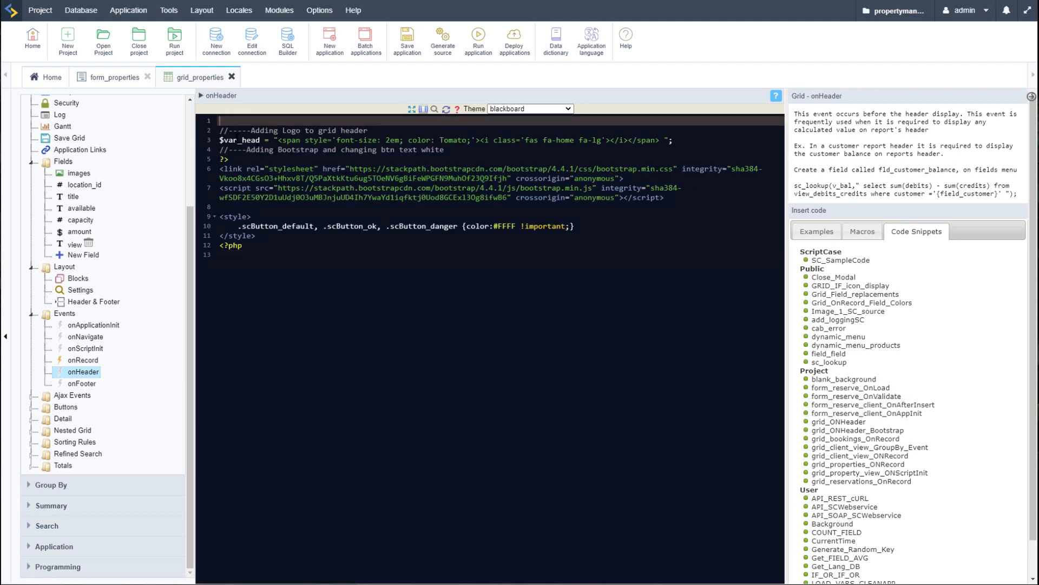
left_click(233, 131)
left_click_drag(687, 140, 212, 126)
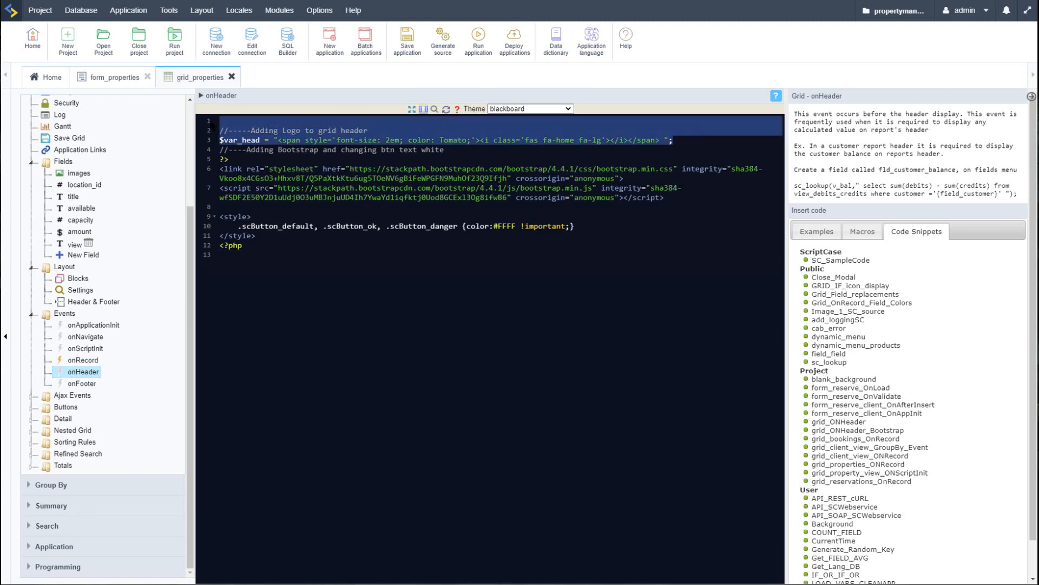
left_click(237, 122)
key("Delete")
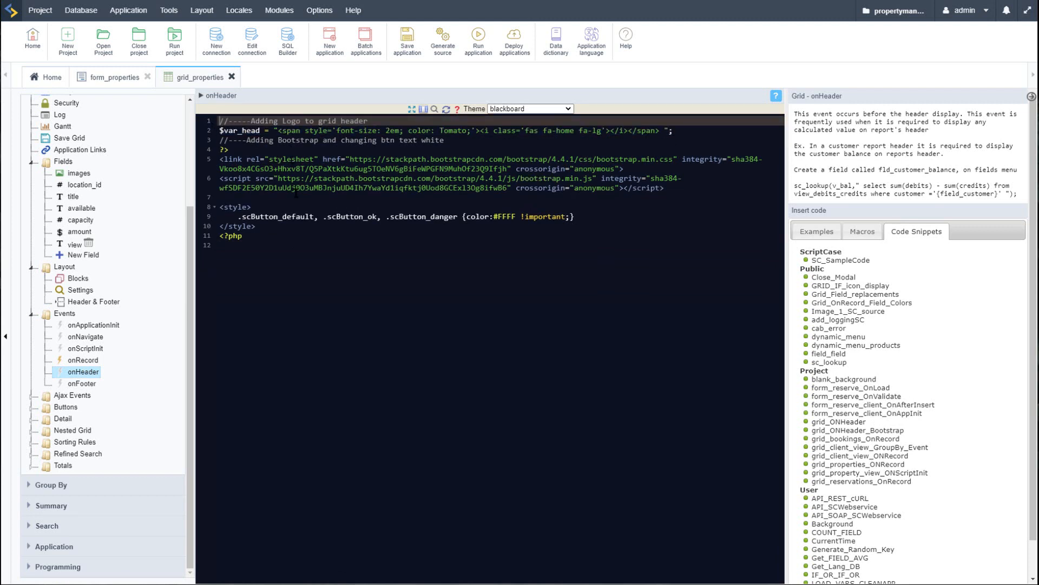
left_click(324, 243)
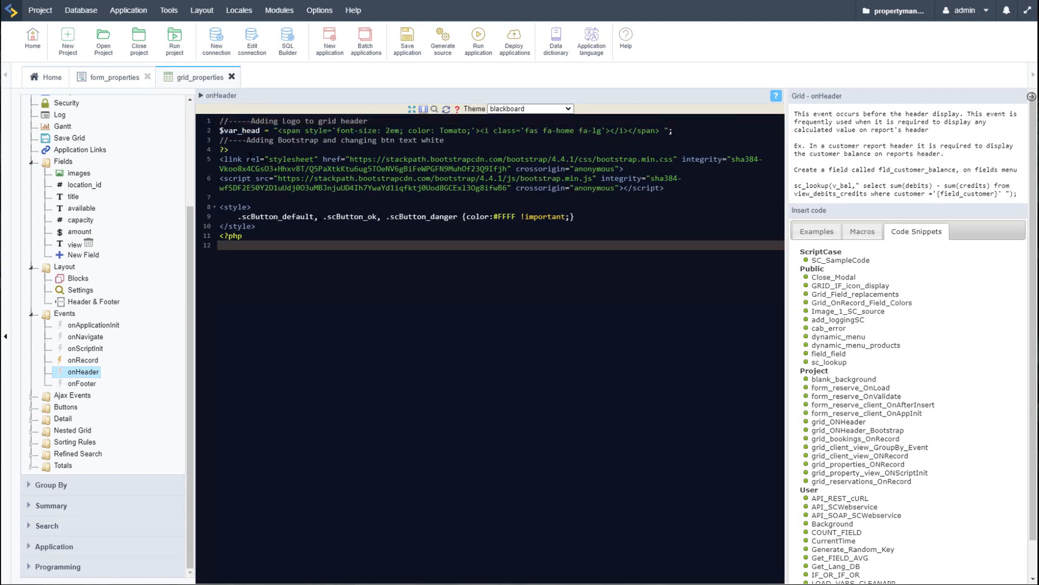
- Review the Bootstrap CSS and JS links, remove the blank line above the style block and add one before the PHP opening tag
left_click_drag(220, 159, 689, 191)
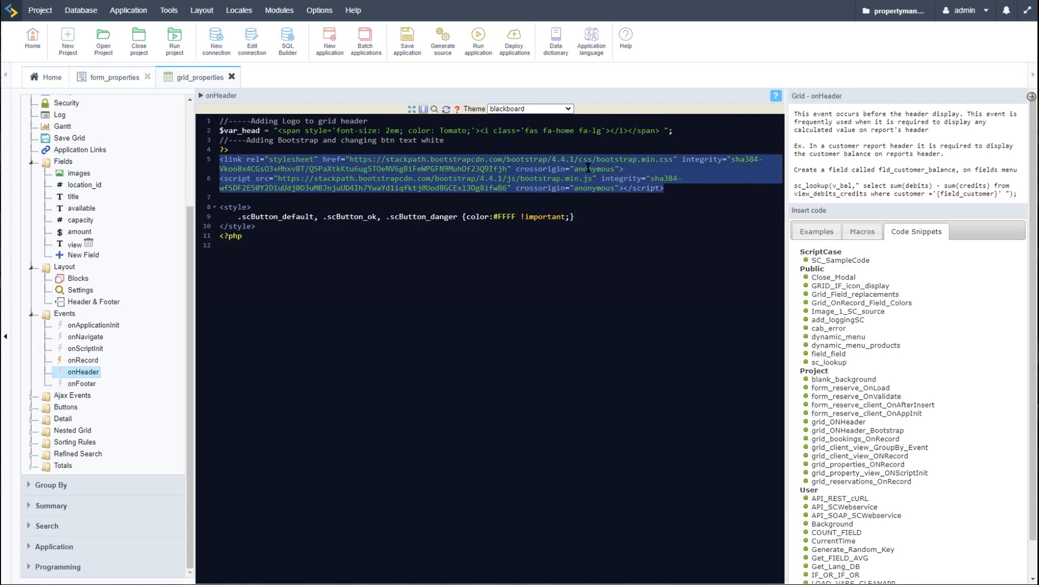
left_click(670, 199)
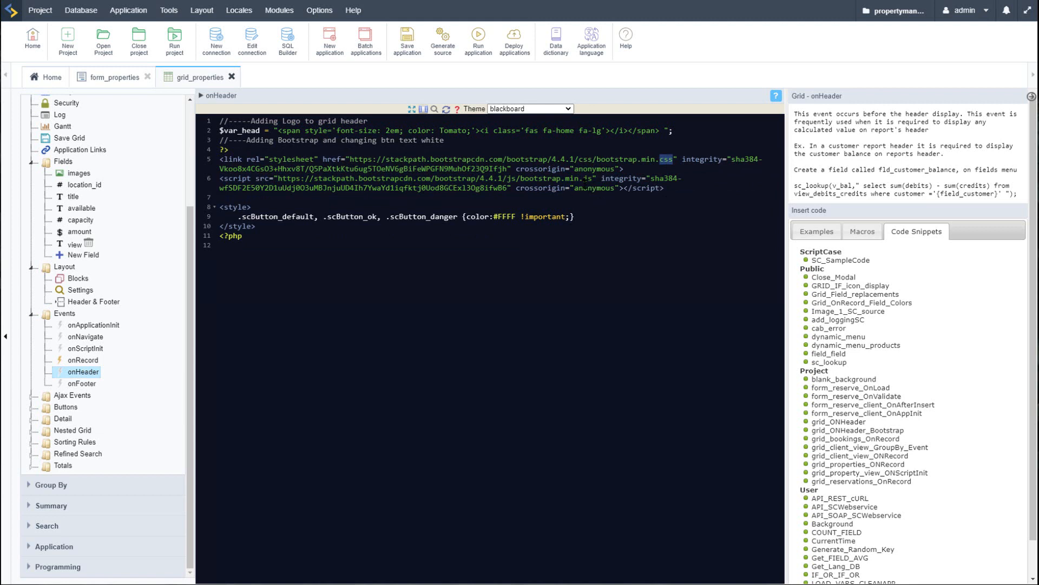
double_click(587, 179)
left_click(235, 196)
key("BackSpace")
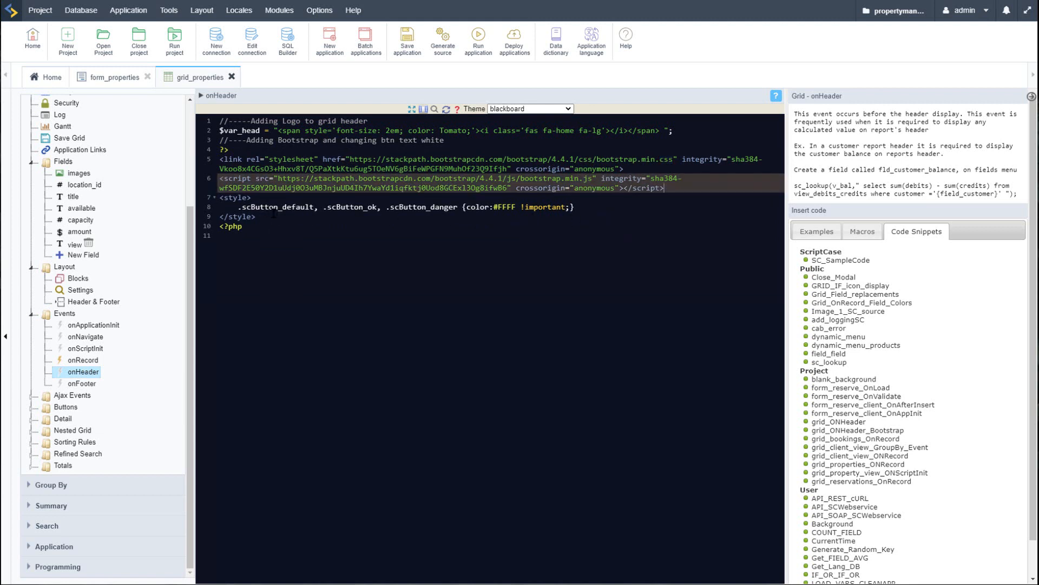
left_click(266, 228)
left_click(262, 218)
key("Return")
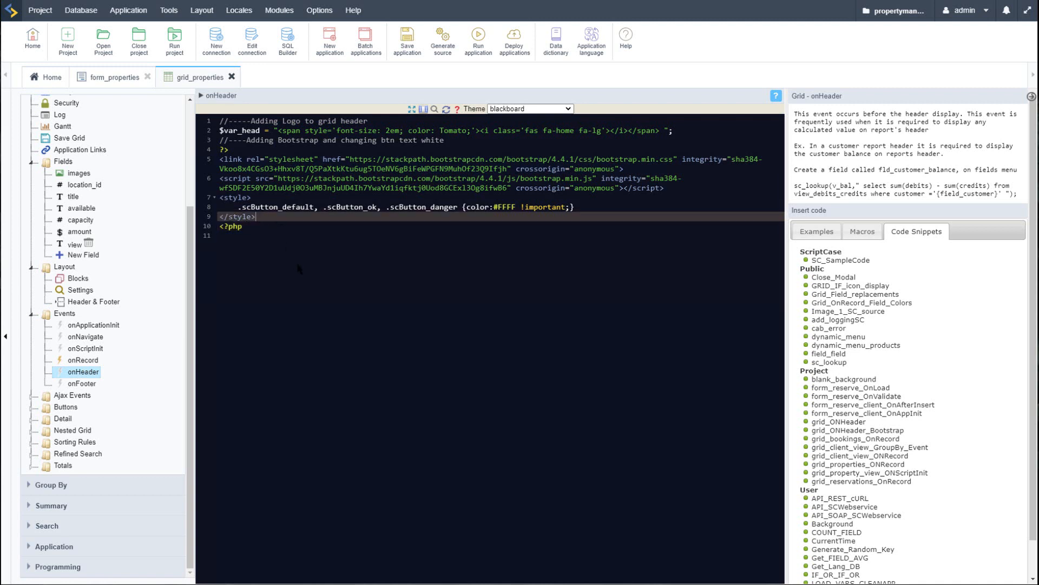
left_click(449, 140)
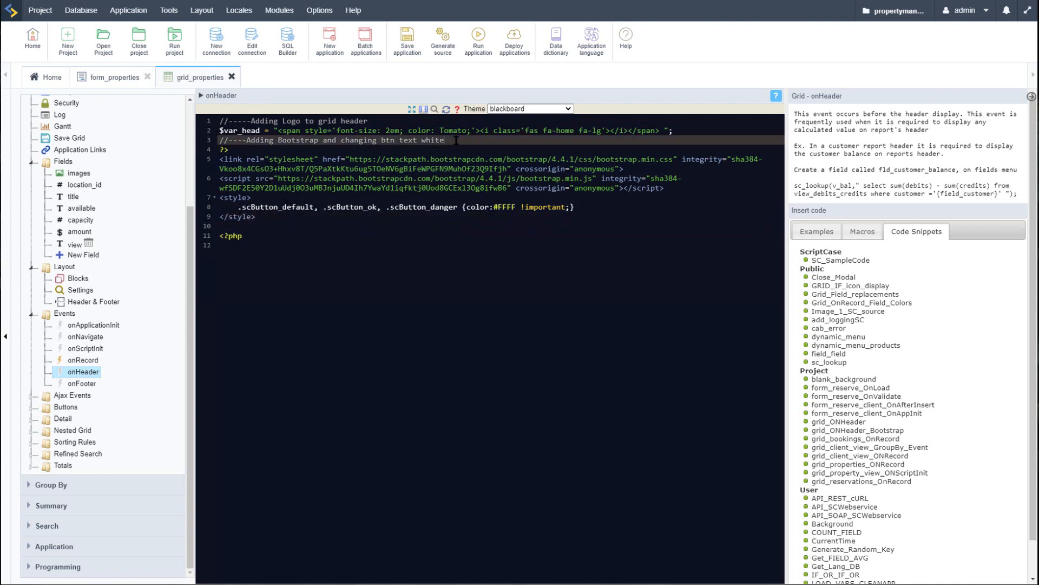
- Add a blank line above the PHP closing tag and cut the scButton style block out of the onHeader code
key("Return")
left_click(271, 247)
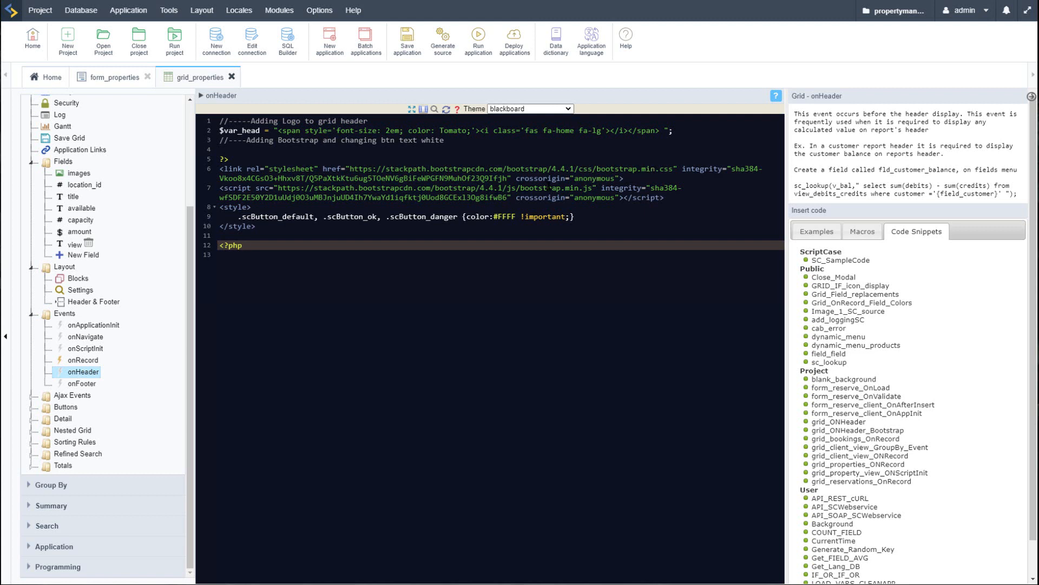
left_click(548, 188)
left_click_drag(262, 228, 210, 215)
key("ctrl+c")
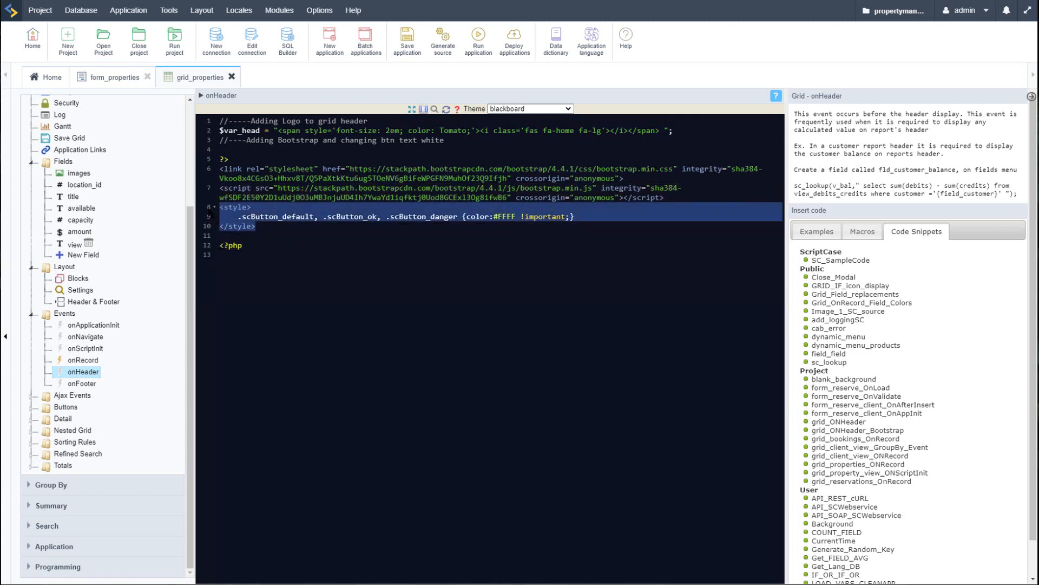
double_click(262, 218)
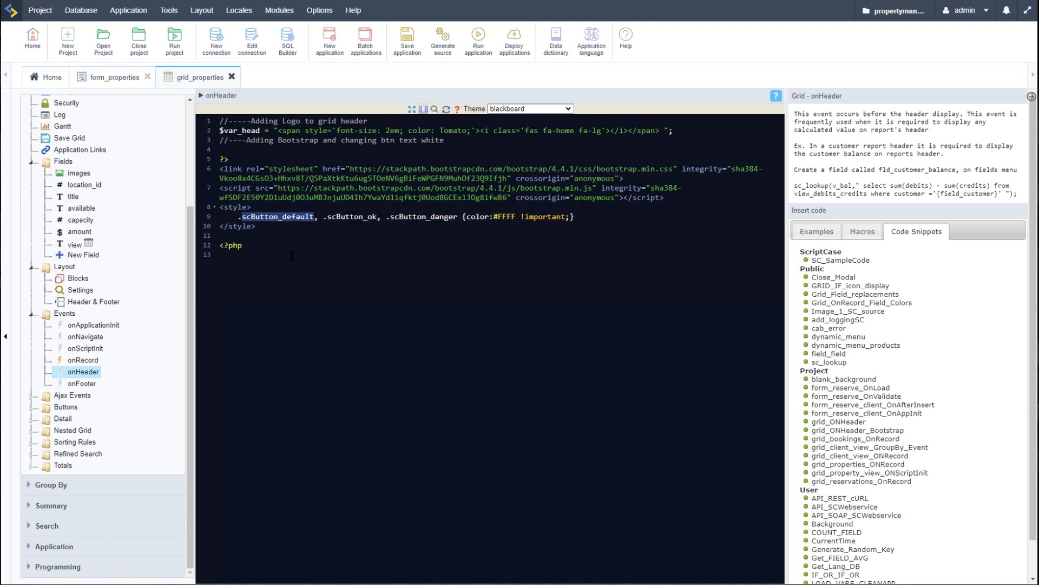
left_click_drag(271, 233, 212, 211)
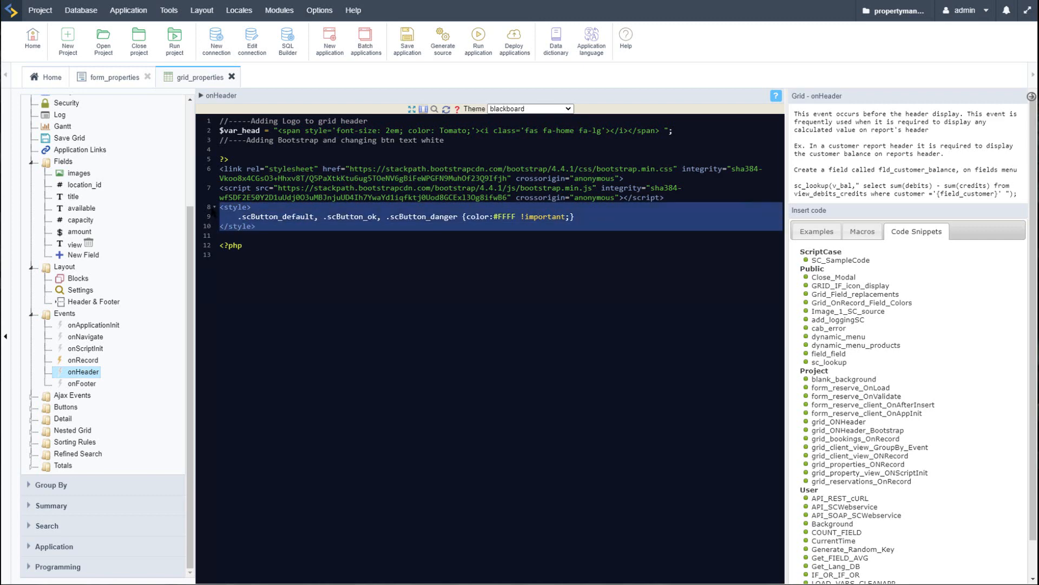
right_click(245, 217)
left_click(302, 255)
- Run the grid without the style block, check the button text, and enlarge and close the 12th Floor Apartment image
left_click(479, 38)
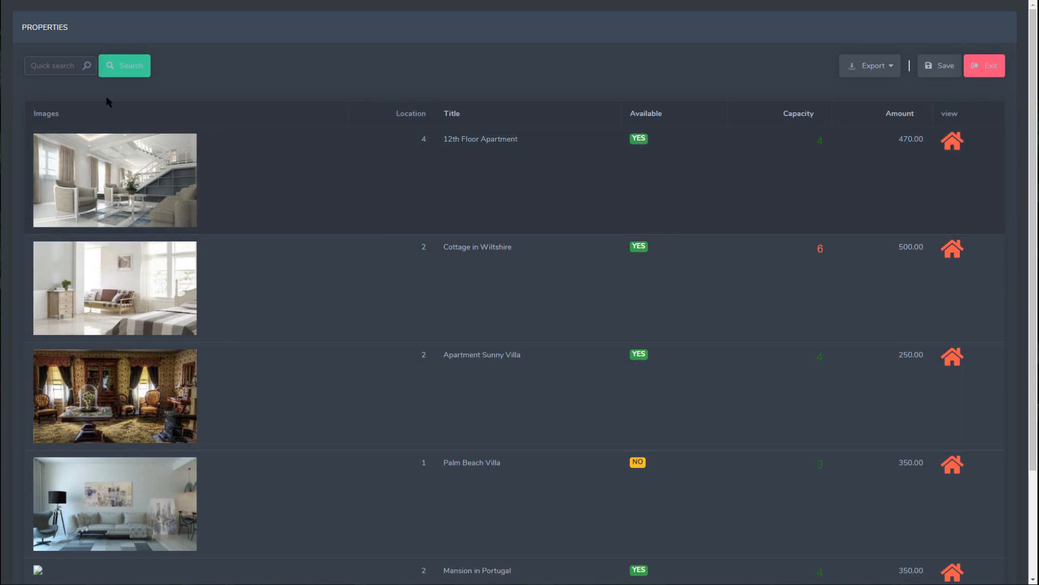
left_click(113, 179)
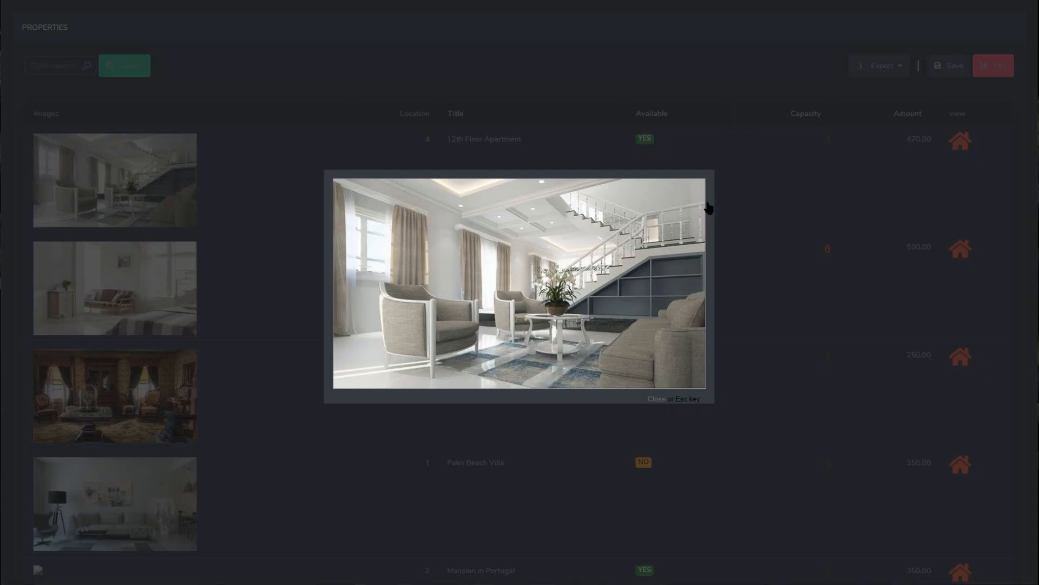
left_click(473, 449)
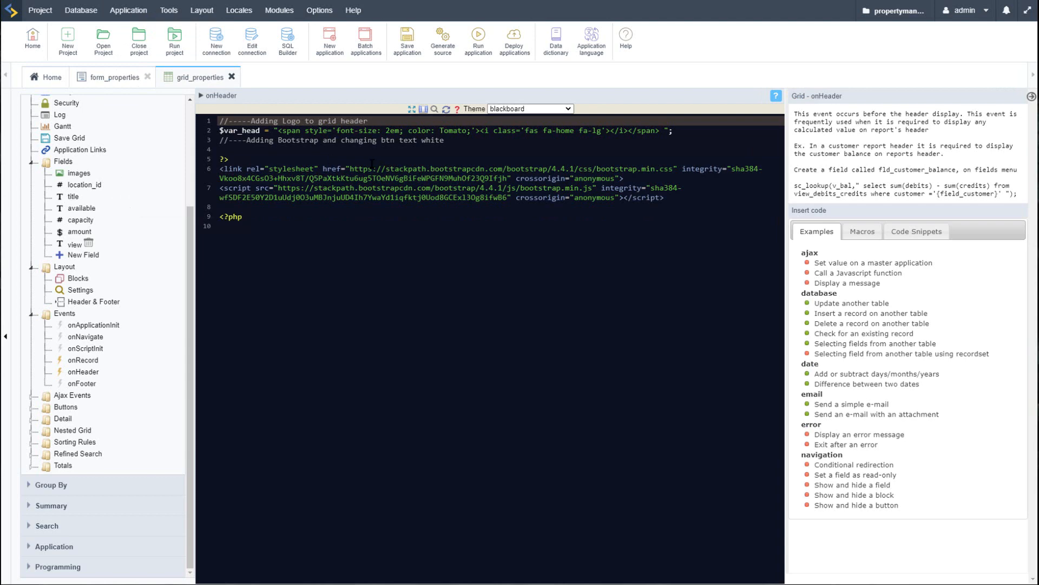
- Compare the onHeader Bootstrap links with the jQuery and Popper script lines on Bootstrap's v4.4 Introduction page
left_click(372, 163)
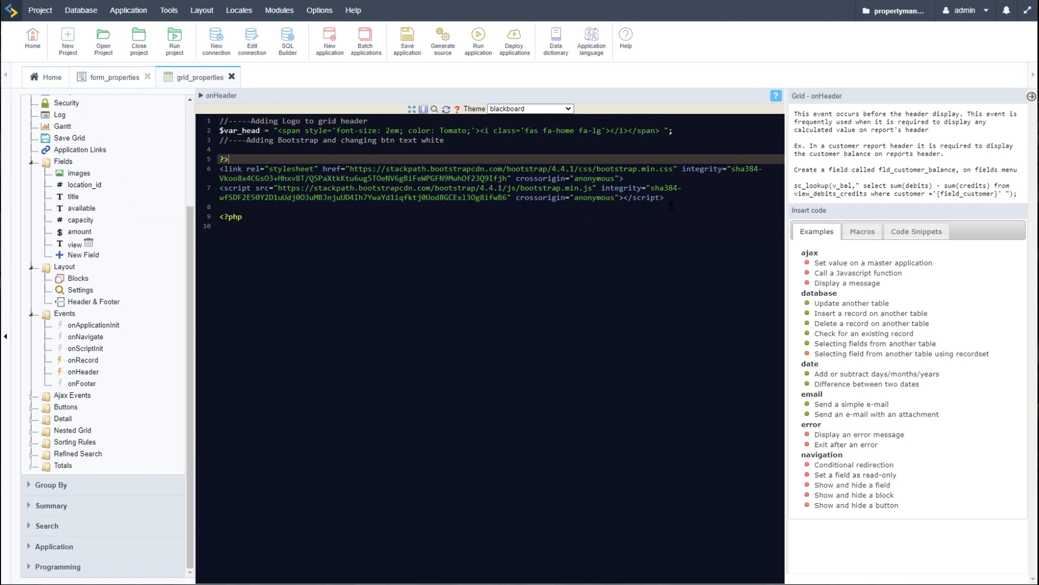
left_click(668, 198)
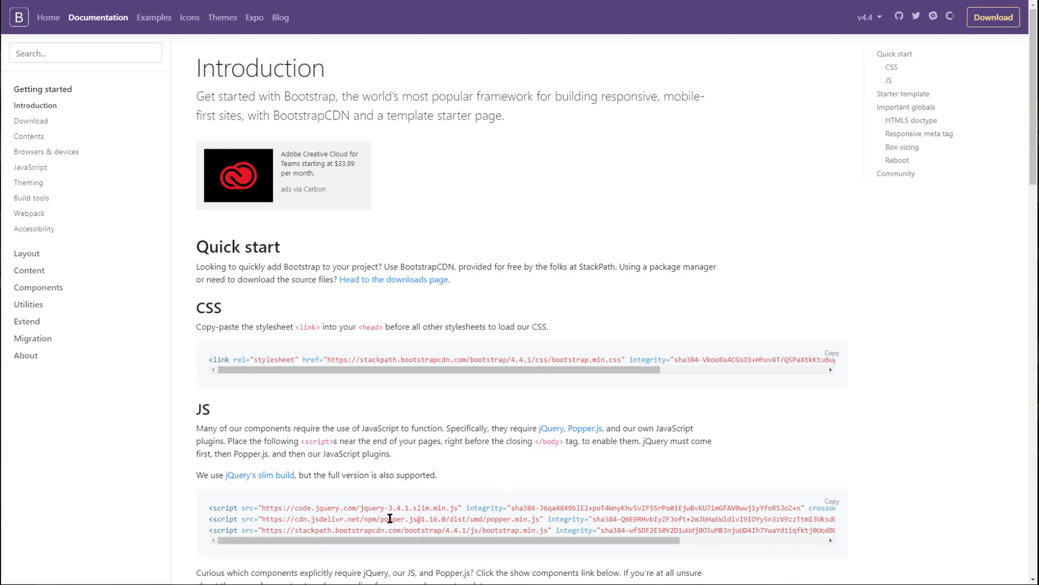
left_click_drag(328, 509, 483, 519)
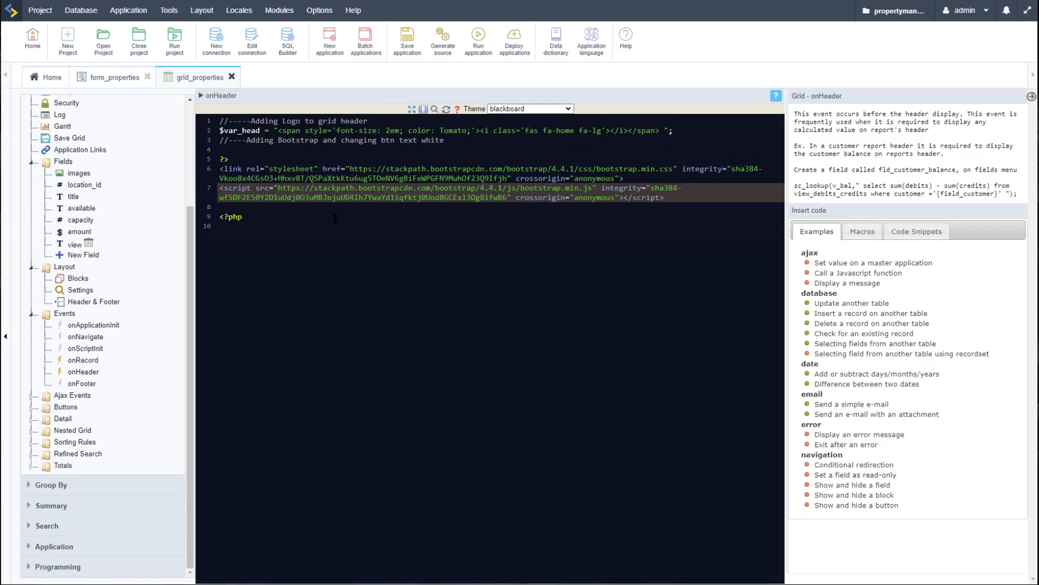
- Paste the scButton style block back below the Bootstrap script link, with a blank line above it
left_click(335, 219)
key("Up")
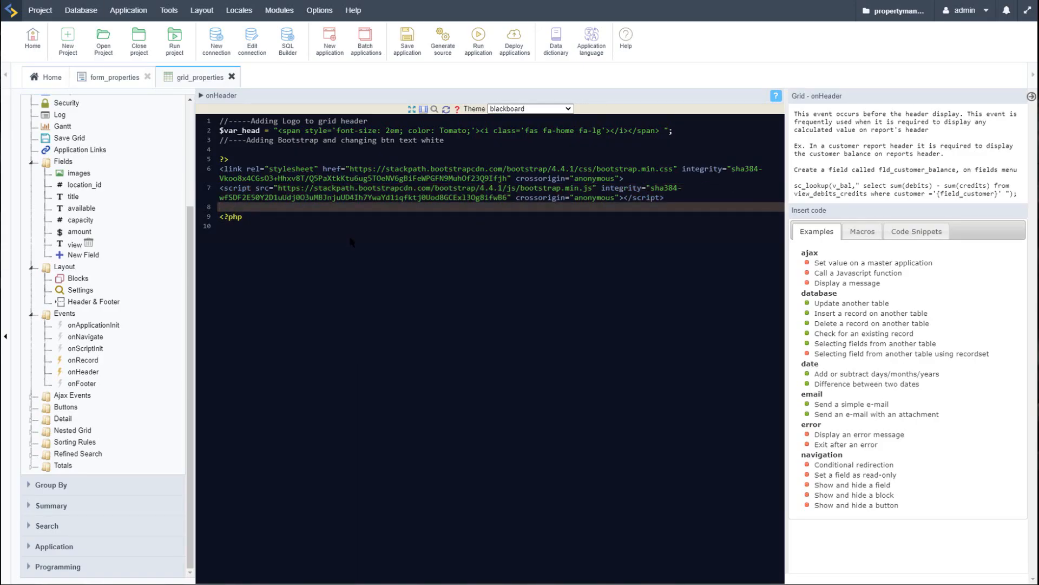
key("BackSpace")
key("Return")
key("Return")
key("ctrl+v")
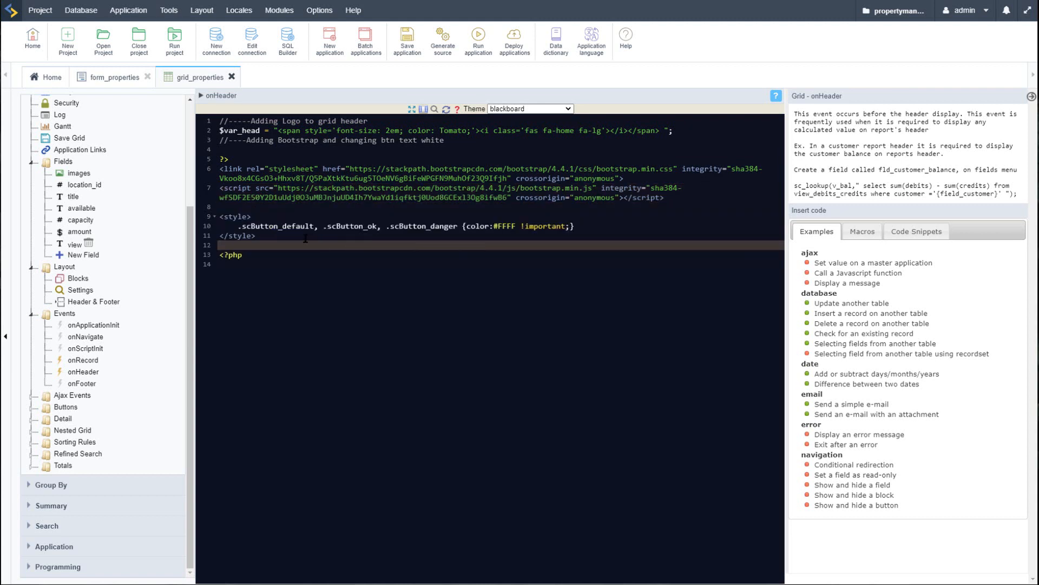
- Run the grid with the button text colour style in place and check the buttons and all property rows
left_click(414, 238)
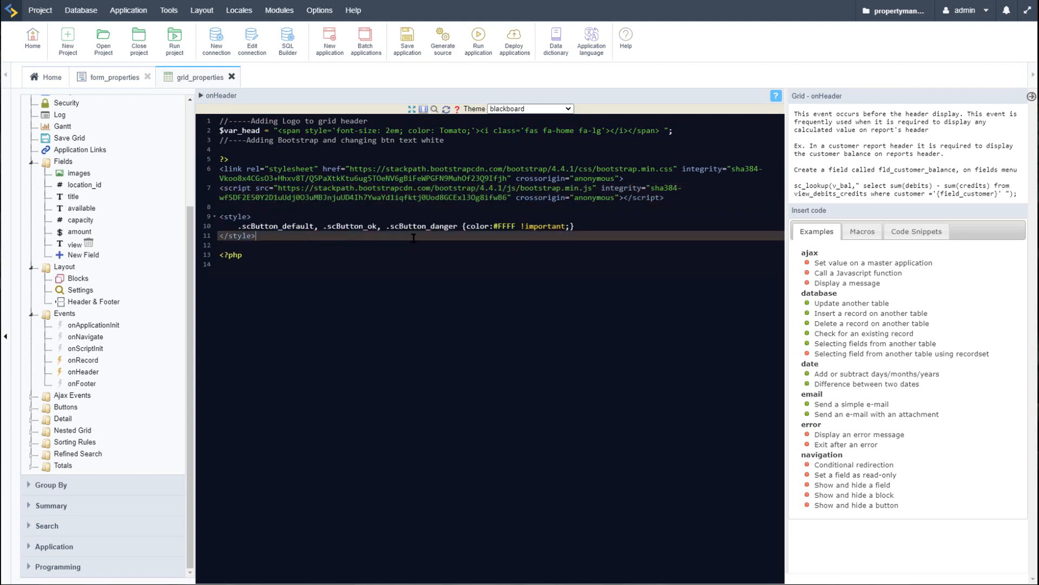
double_click(506, 227)
left_click(477, 41)
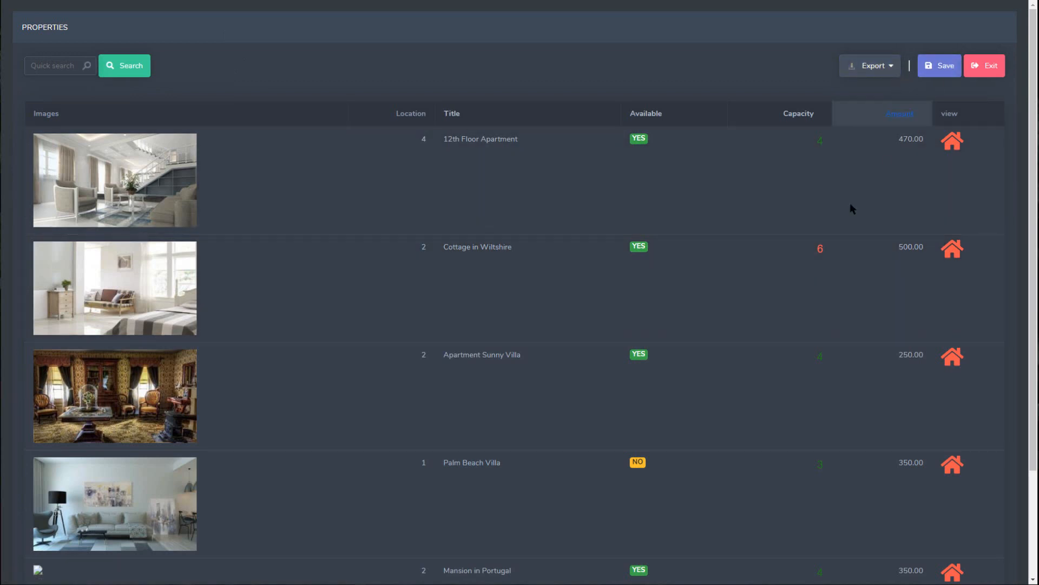
scroll(726, 342, "down", 3)
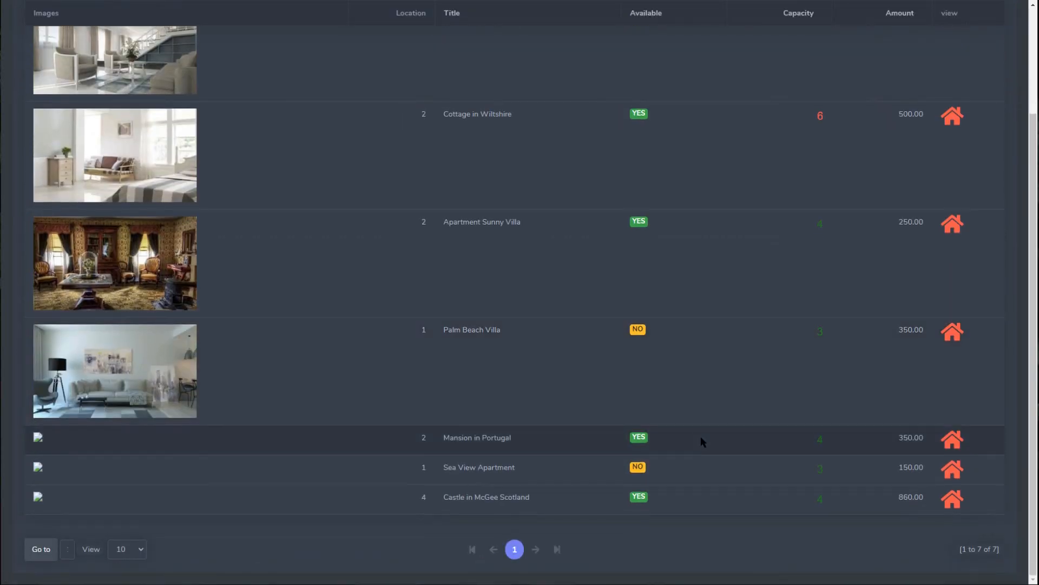
scroll(453, 334, "up", 3)
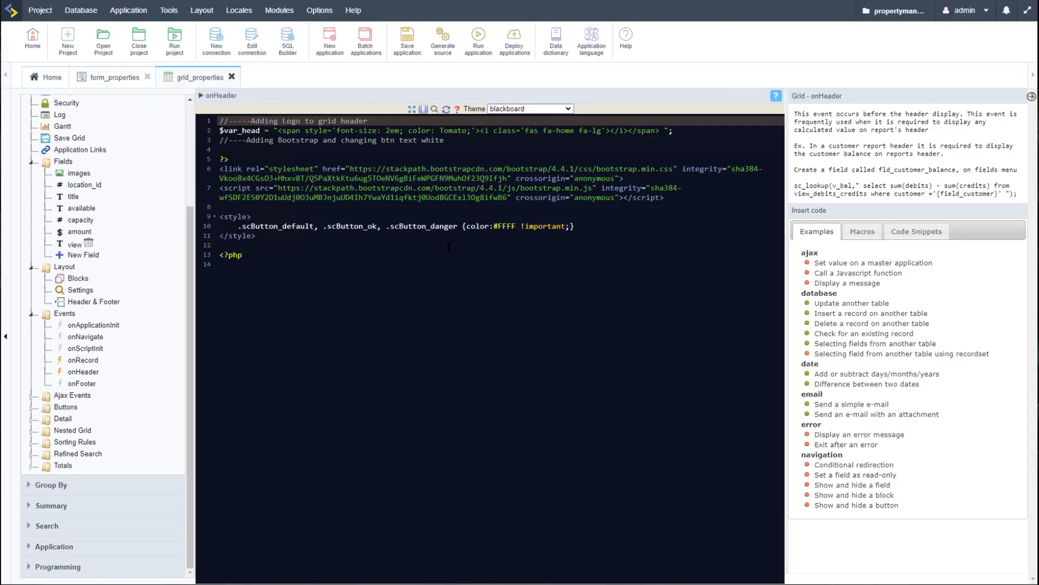
- Remove the blank lines above the style block, the PHP closing tag and the PHP opening tag, and save the application
left_click(233, 245)
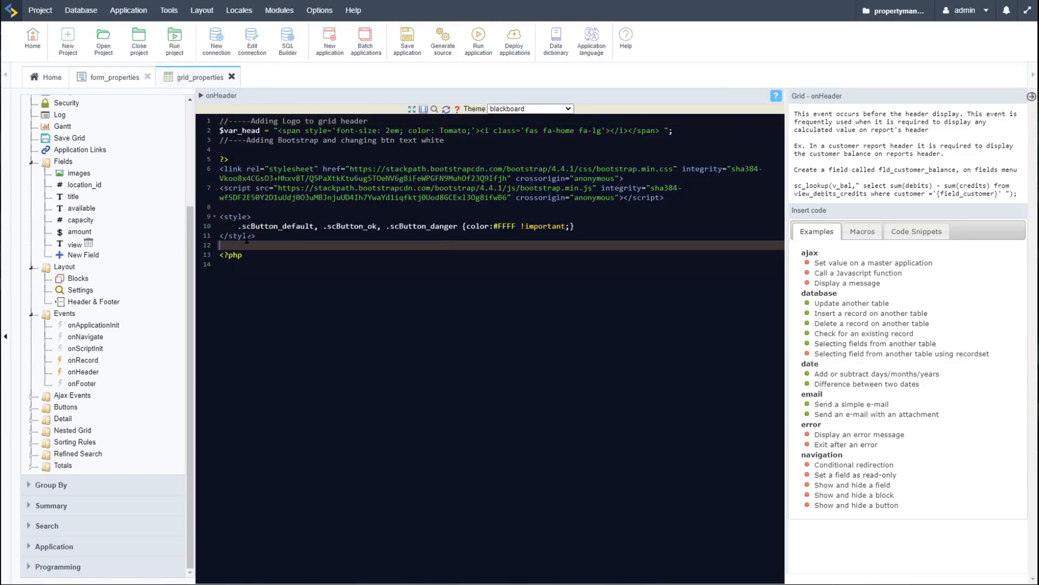
left_click(233, 208)
key("BackSpace")
left_click(465, 150)
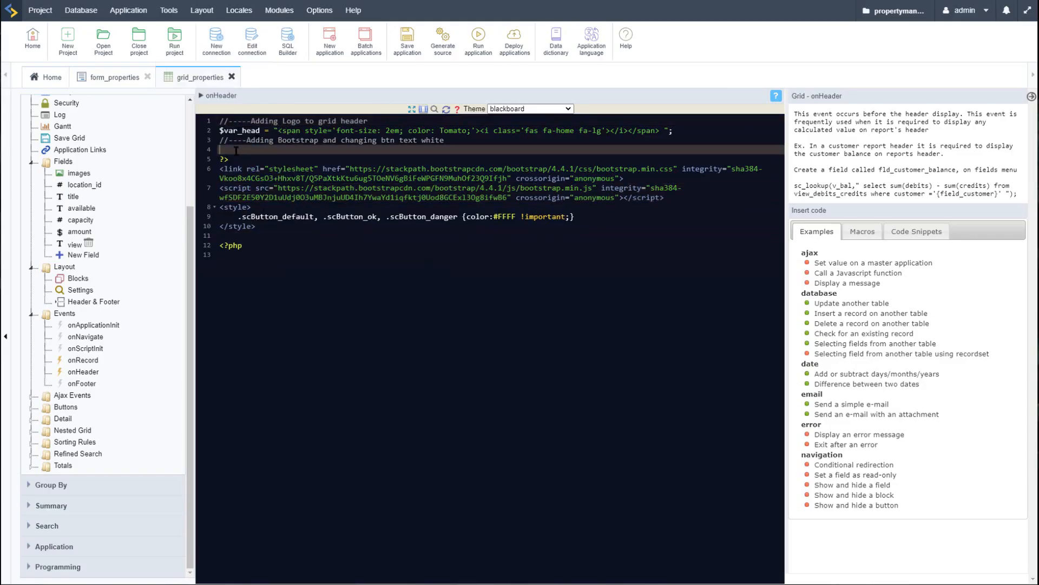
key("BackSpace")
left_click(238, 235)
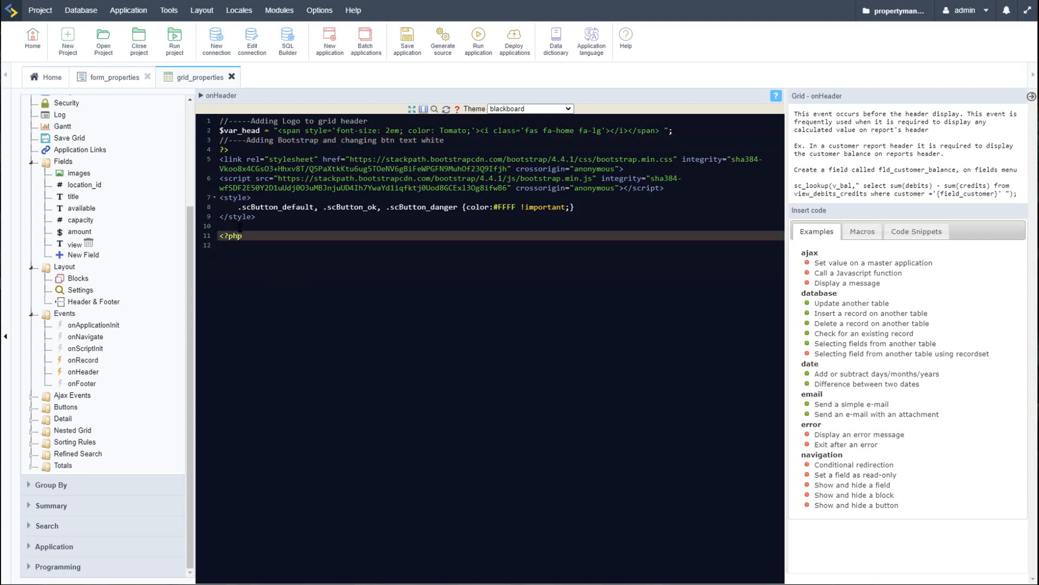
left_click(239, 227)
key("BackSpace")
left_click(119, 12)
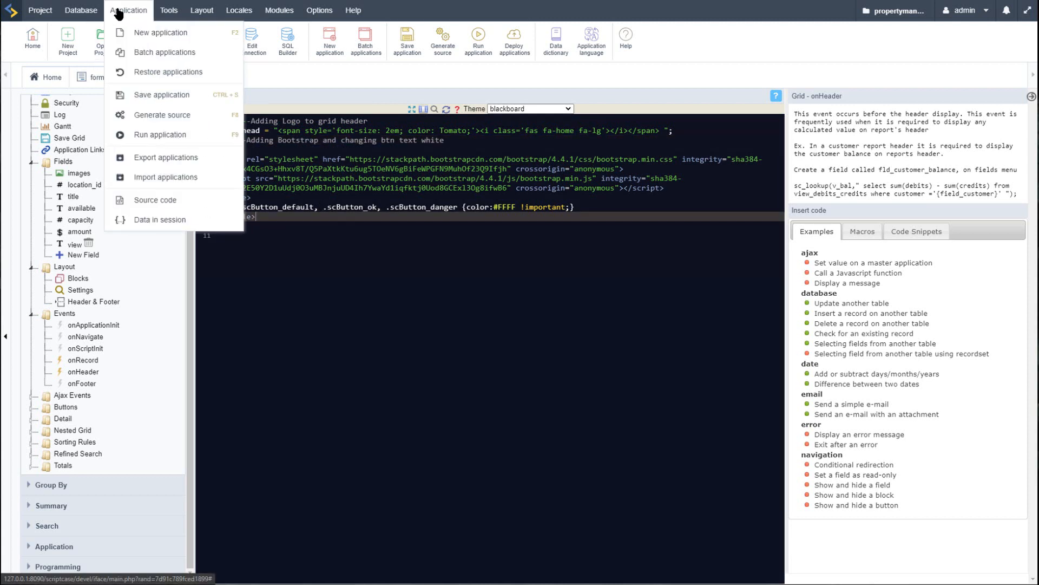
left_click(303, 235)
left_click(408, 39)
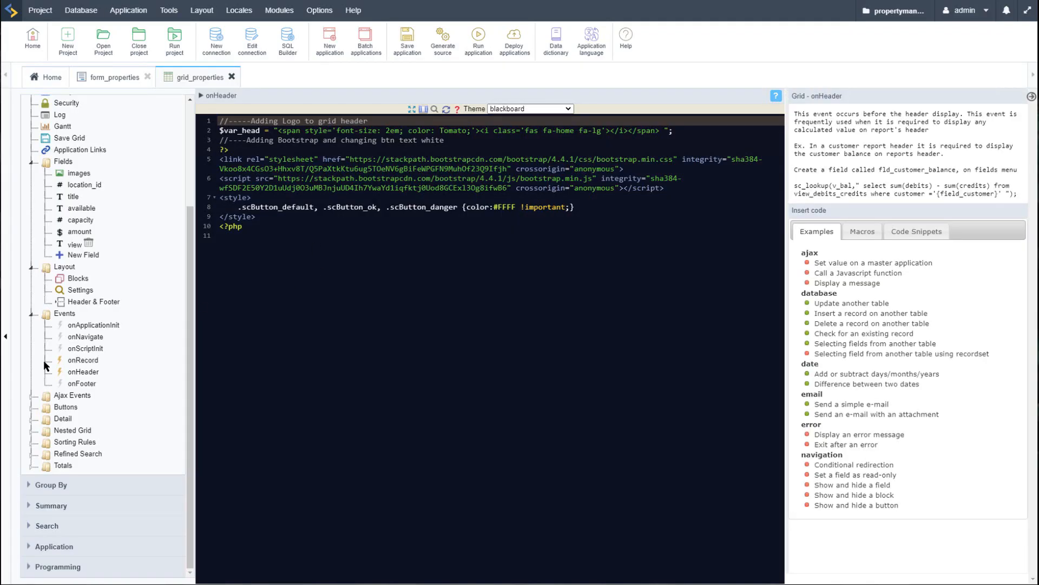
- Give the location_id field an automatic lookup on the locations table, with id as key and name as the shown field
left_click(80, 187)
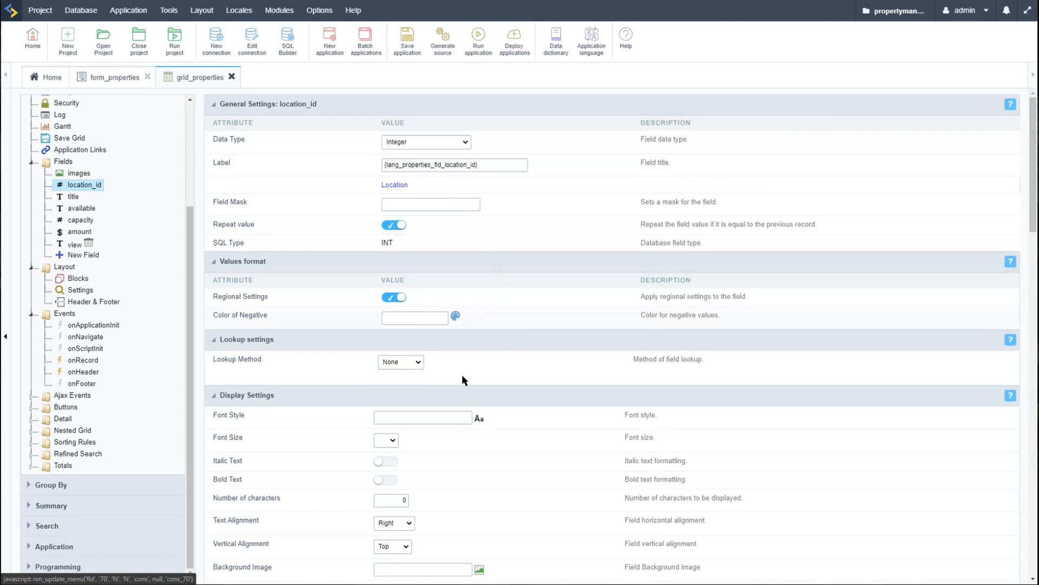
left_click(413, 361)
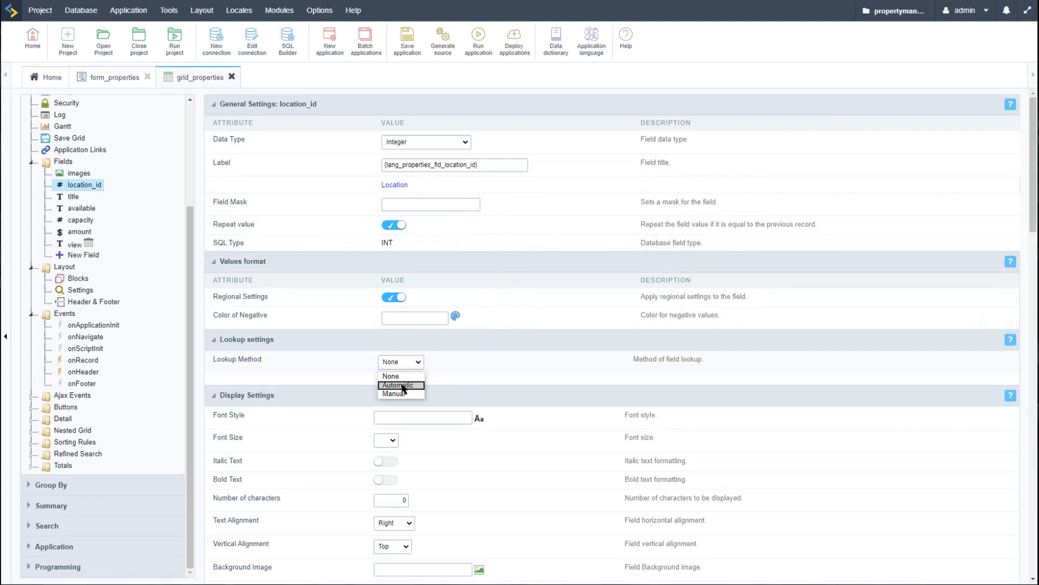
left_click(409, 385)
left_click(501, 425)
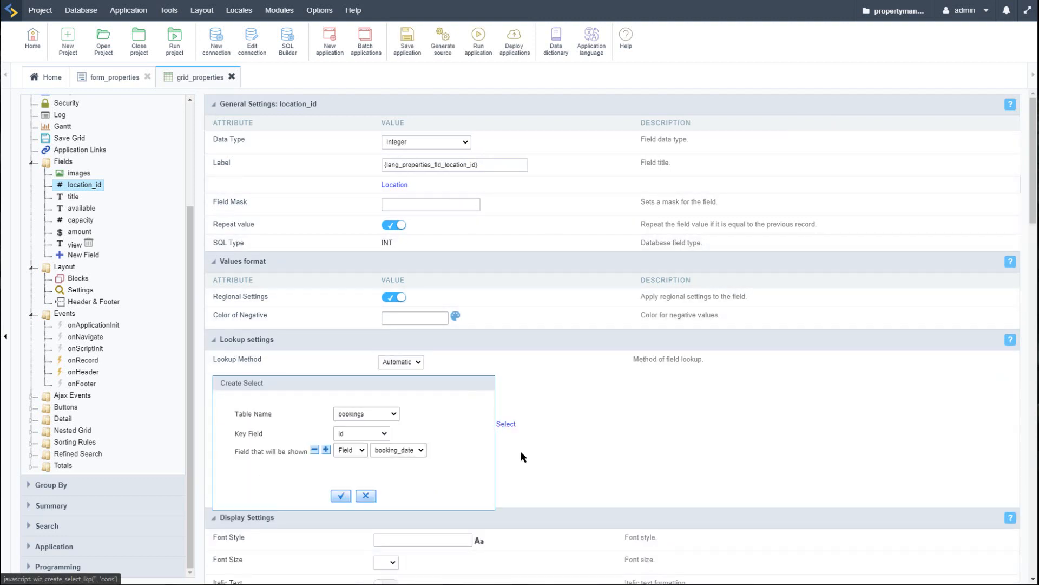
left_click(366, 414)
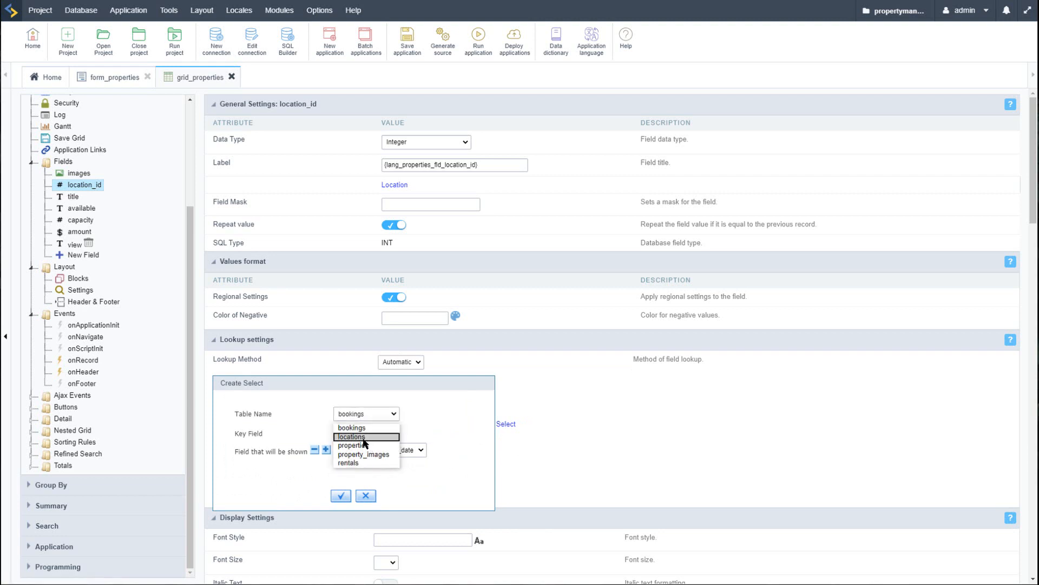
left_click(366, 433)
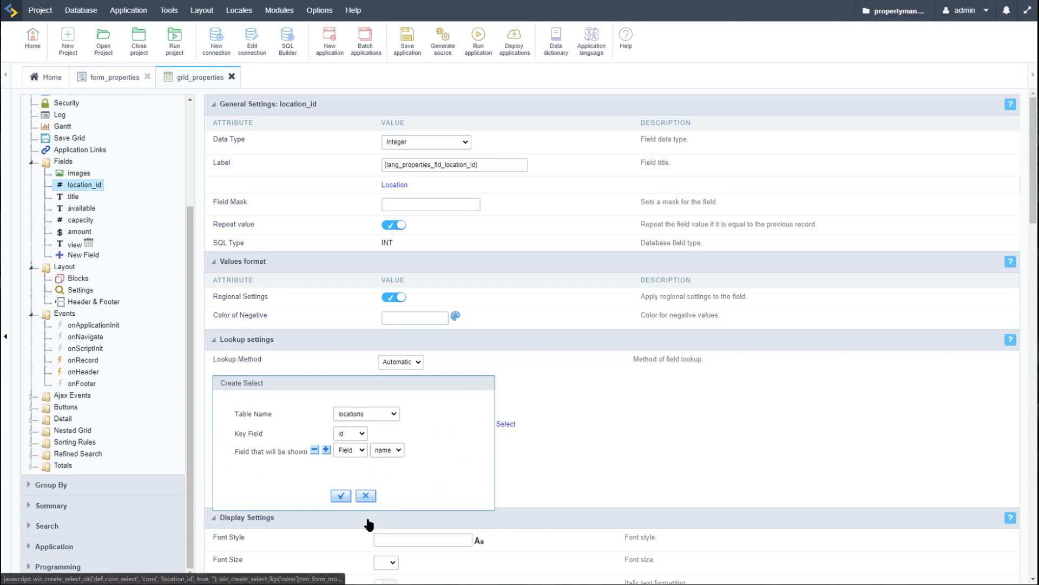
left_click(340, 496)
- Set the location_id lookup's connection to conn_mysql and run the grid
left_click(320, 497)
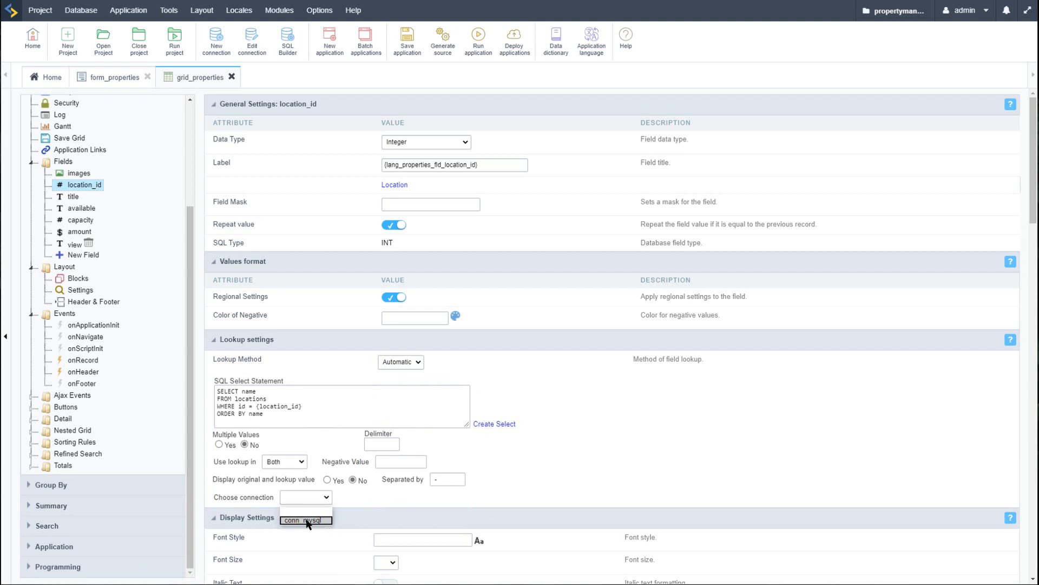
left_click(317, 523)
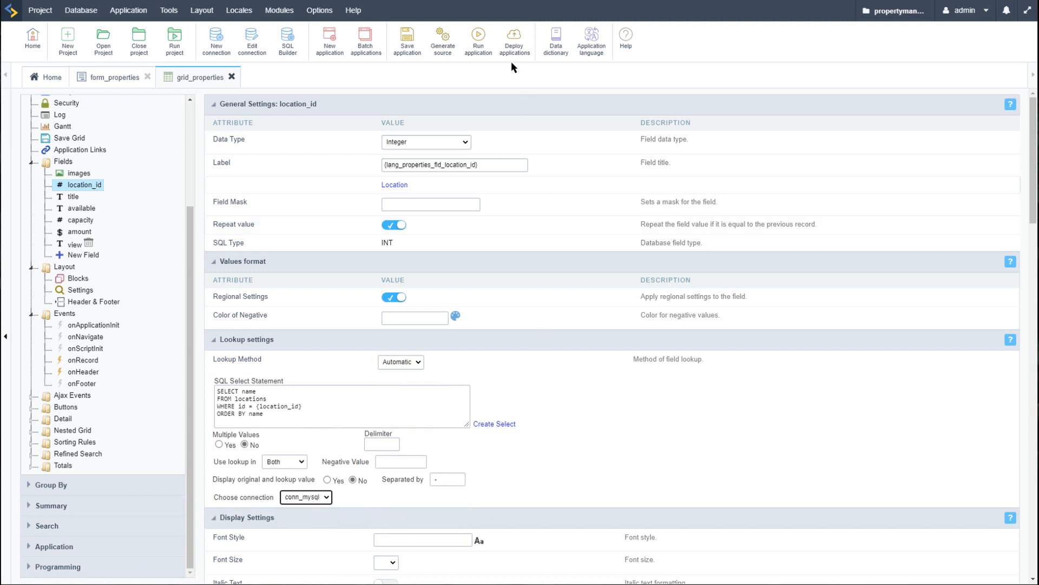
left_click(479, 39)
- Copy the $var_head variable name from the onHeader code and review the logo's Tomato colour and fa-home fa-lg icon classes
left_click(86, 374)
double_click(247, 131)
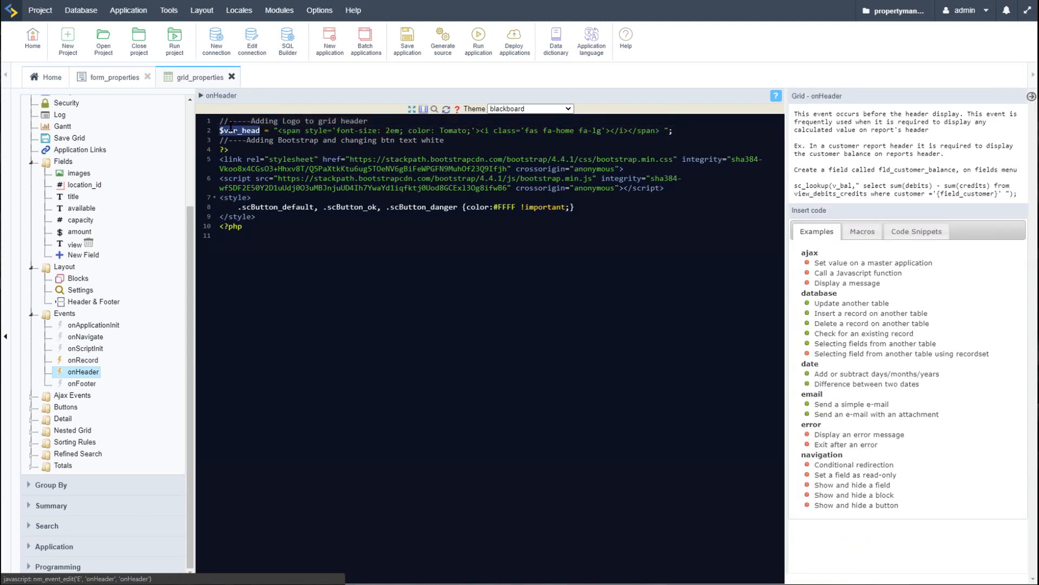
right_click(243, 131)
left_click(269, 180)
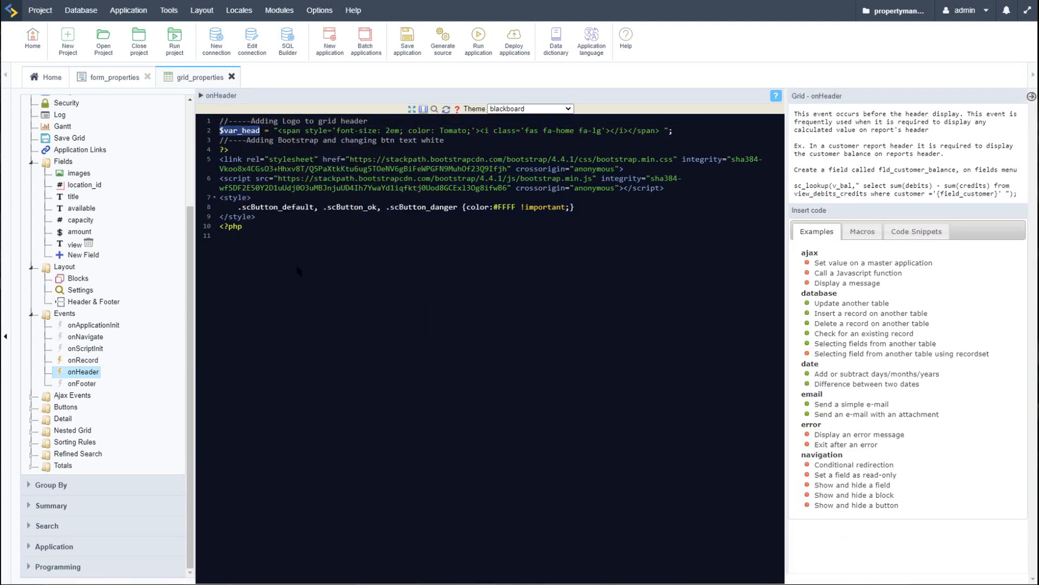
left_click(355, 260)
double_click(541, 130)
double_click(459, 131)
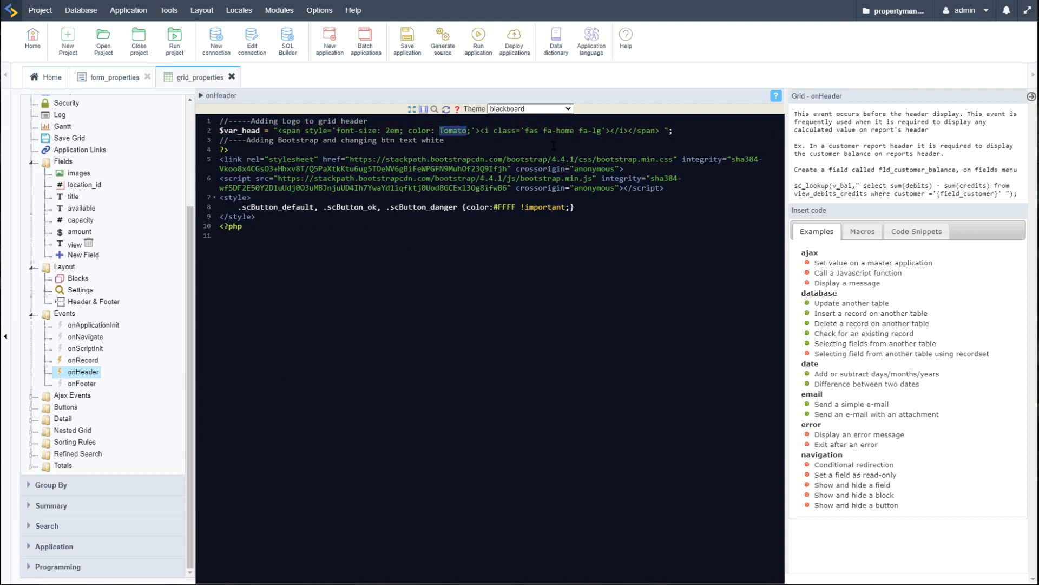
double_click(562, 130)
left_click(594, 130)
double_click(596, 130)
- Insert $var_head before Properties in the header's grid title, and run the grid to check the logo and location names
left_click(85, 302)
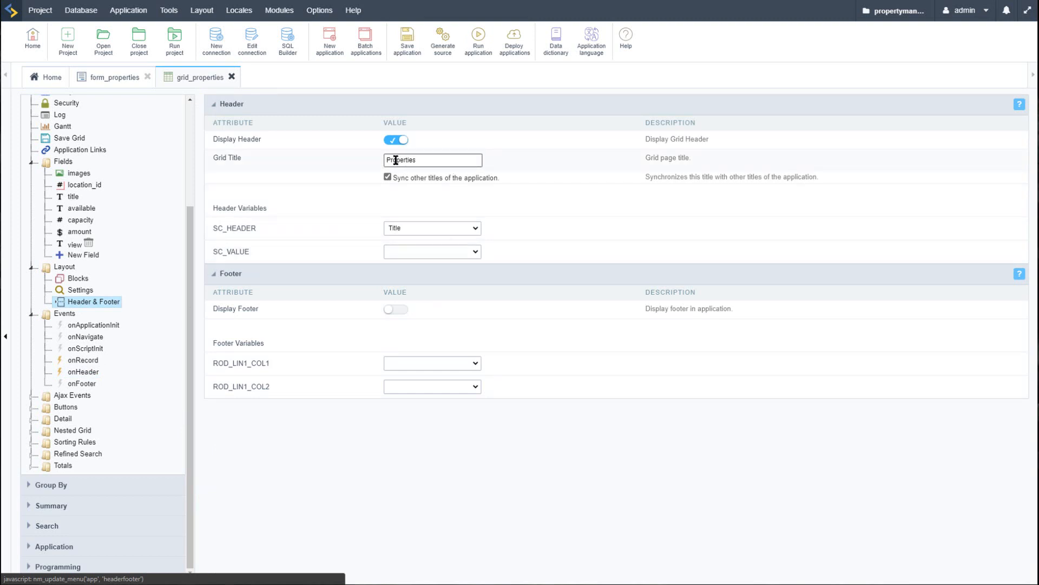
left_click(396, 161)
key("ctrl+v")
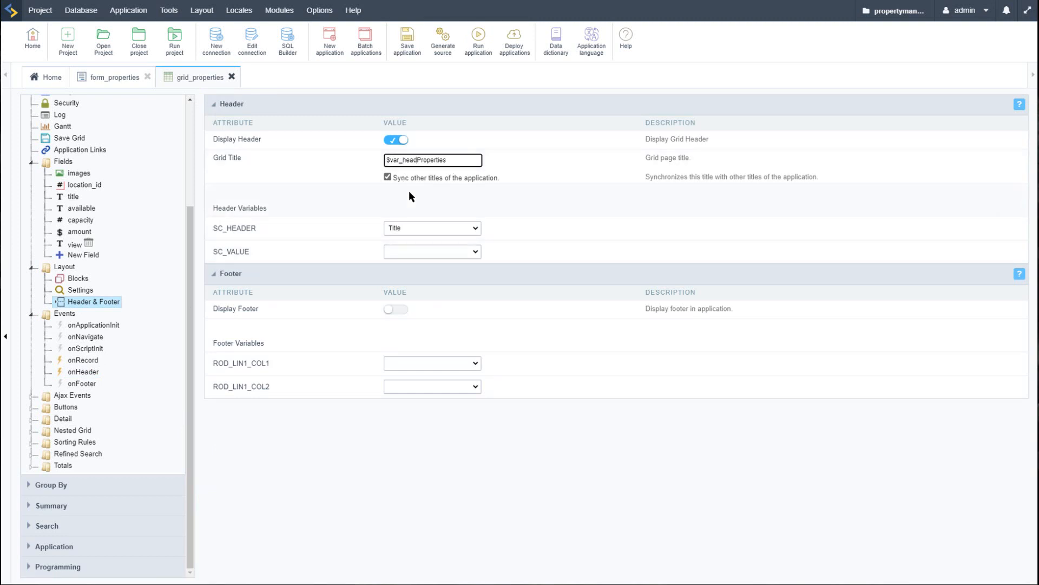
left_click(472, 39)
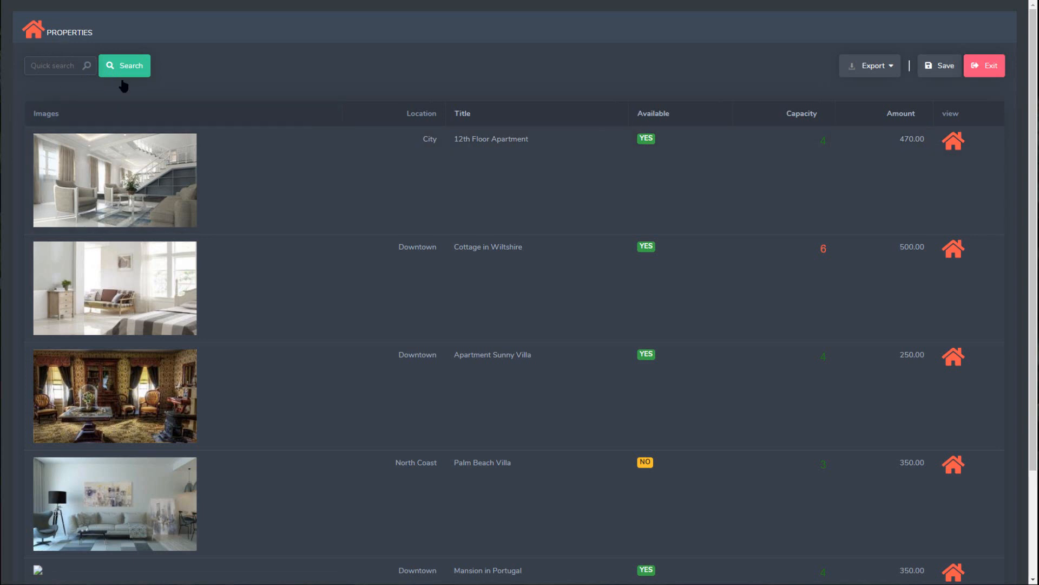
scroll(440, 334, "down", 2)
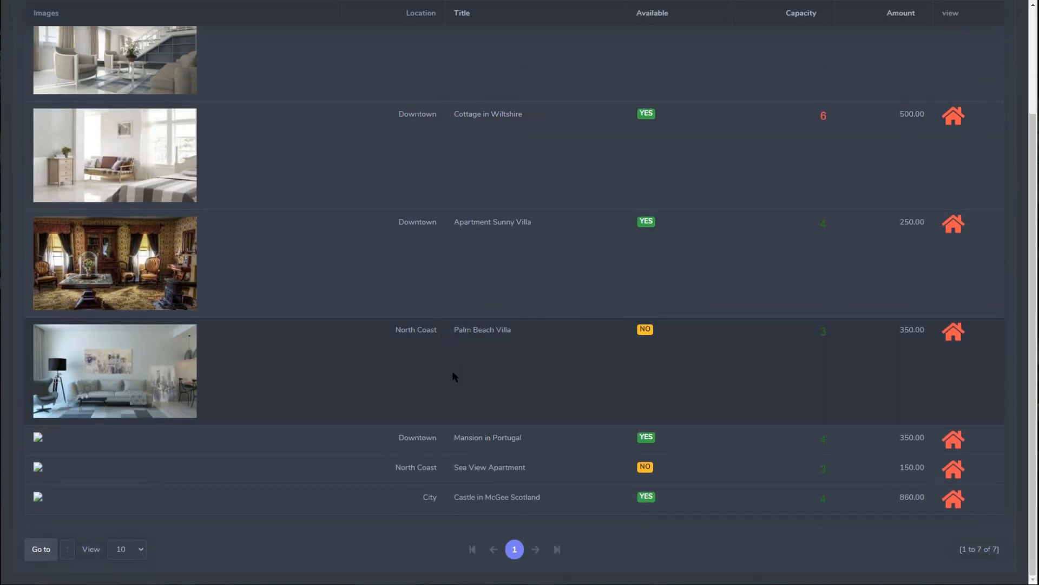
- Start a new grid application on the conn_mysql connection, based on the properties table
scroll(452, 370, "up", 2)
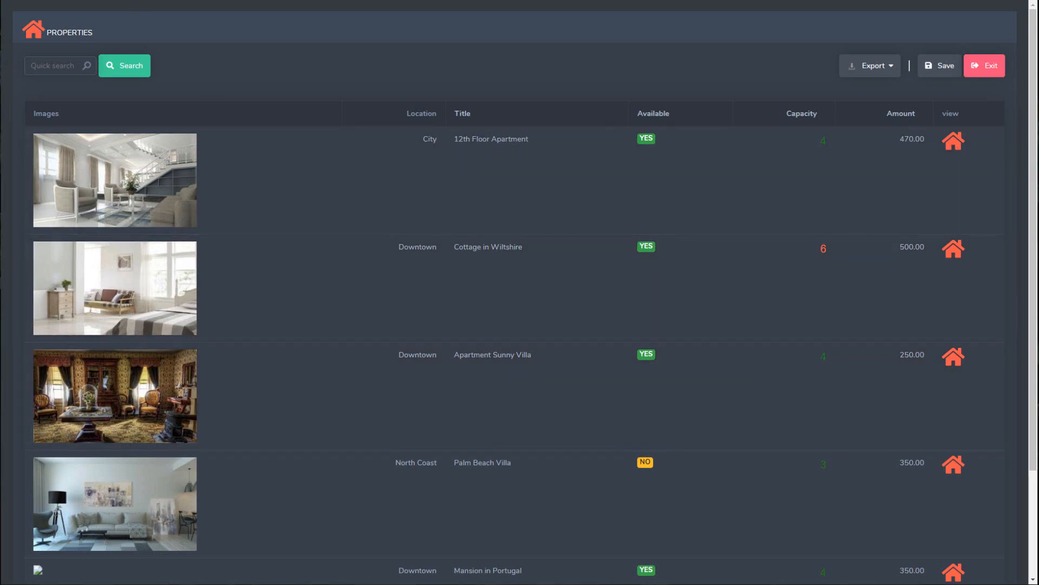
left_click(86, 1)
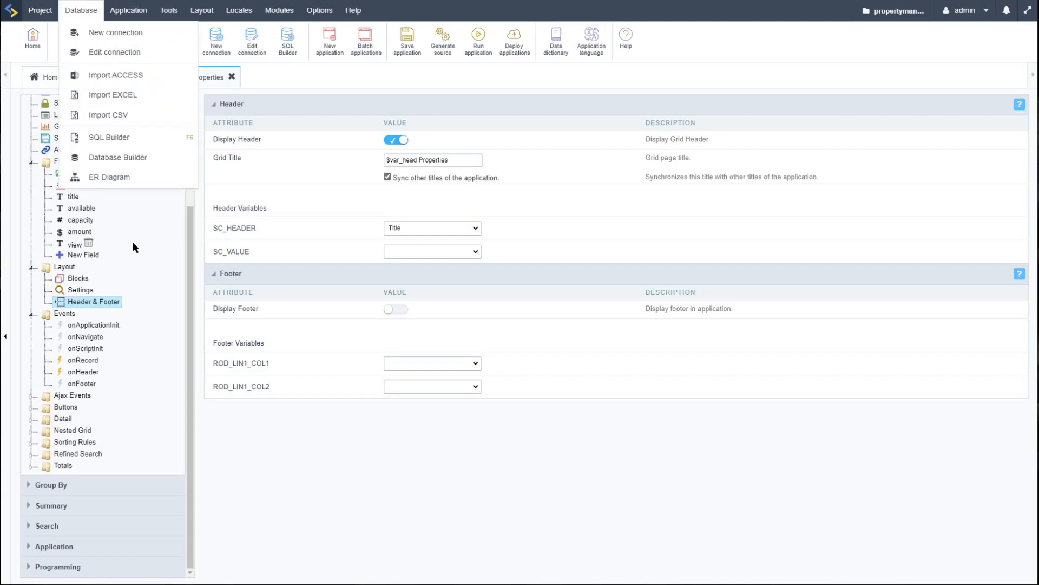
left_click(329, 48)
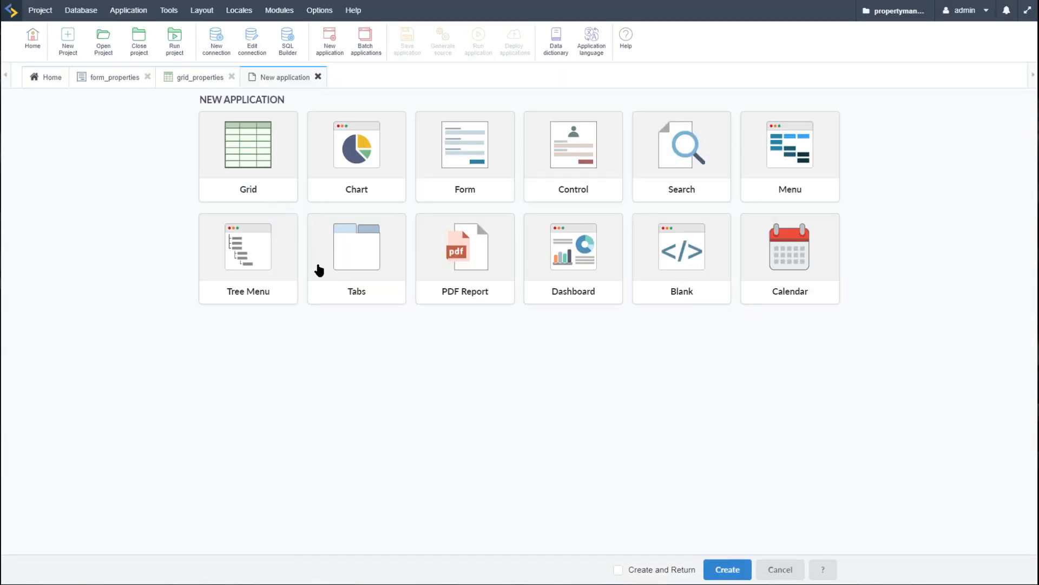
left_click(255, 151)
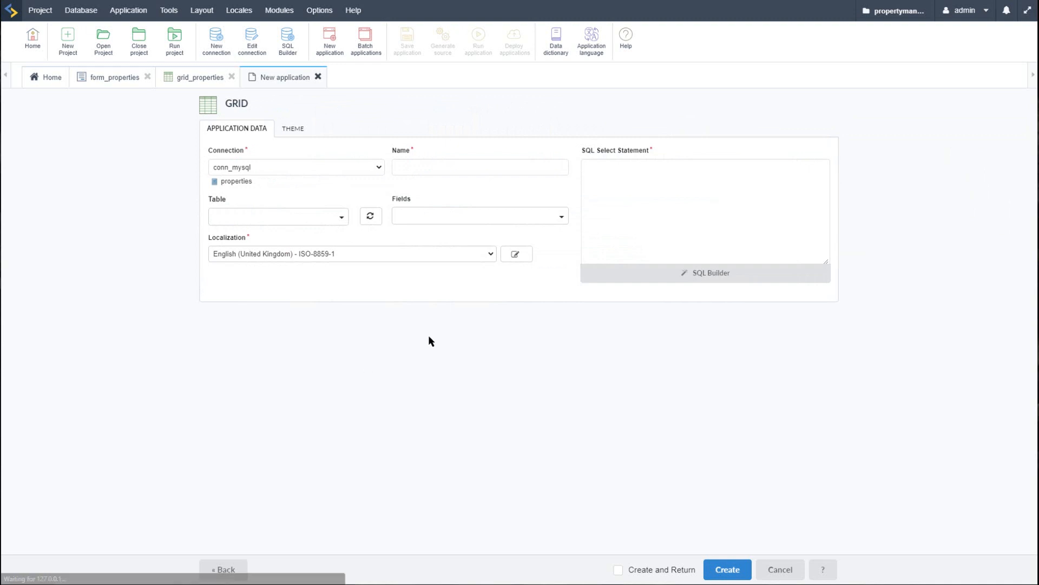
left_click(342, 222)
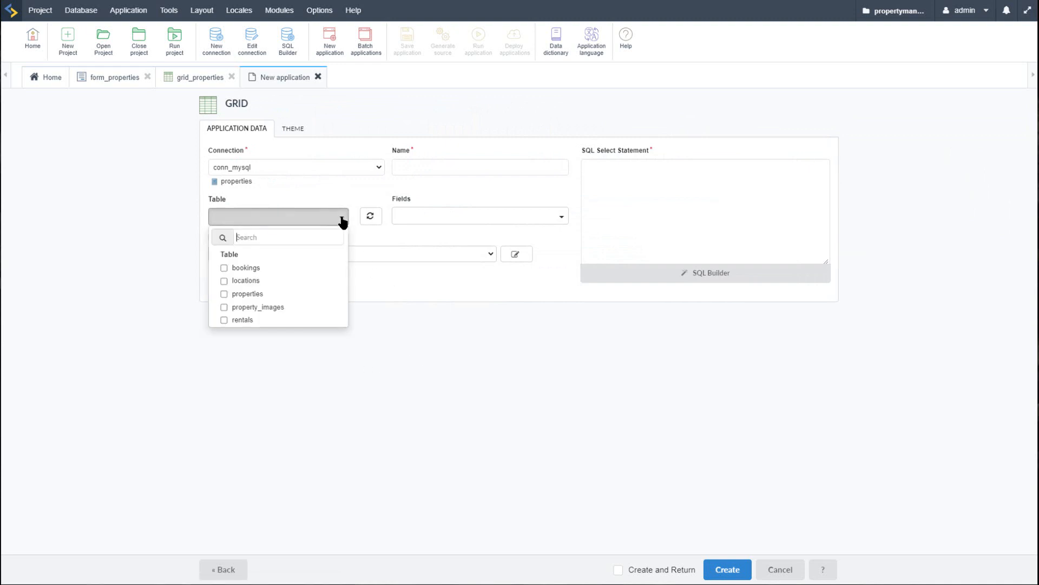
left_click(226, 293)
left_click(526, 359)
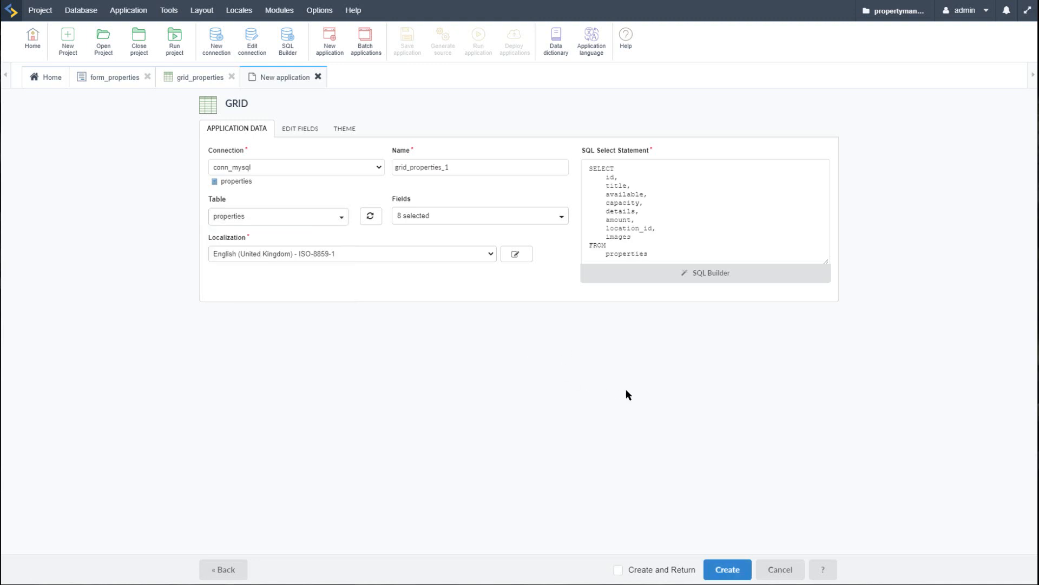
- Name the new grid application grid_properties_view and create it
left_click(659, 233)
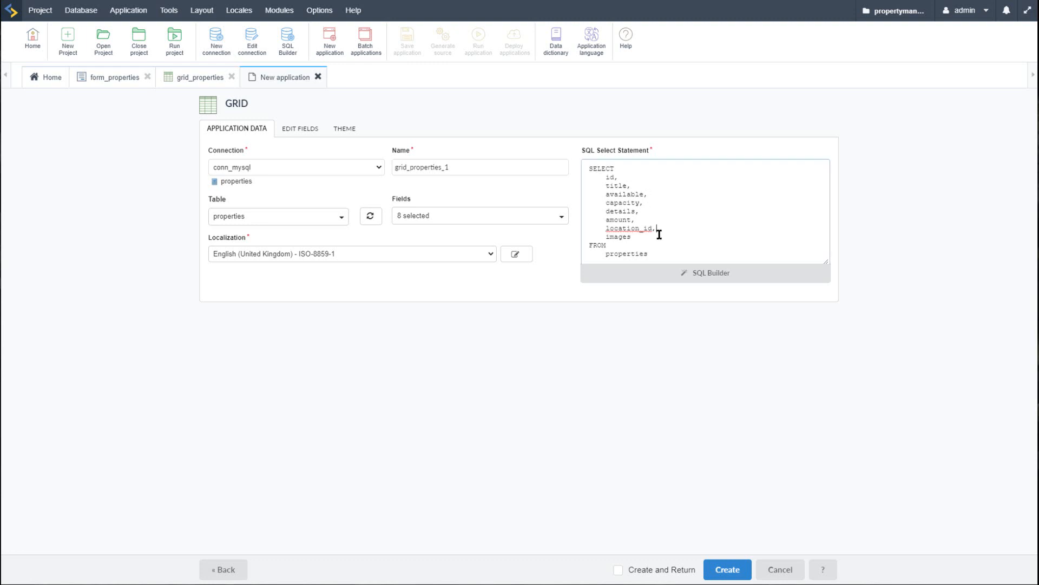
left_click(460, 168)
key("BackSpace")
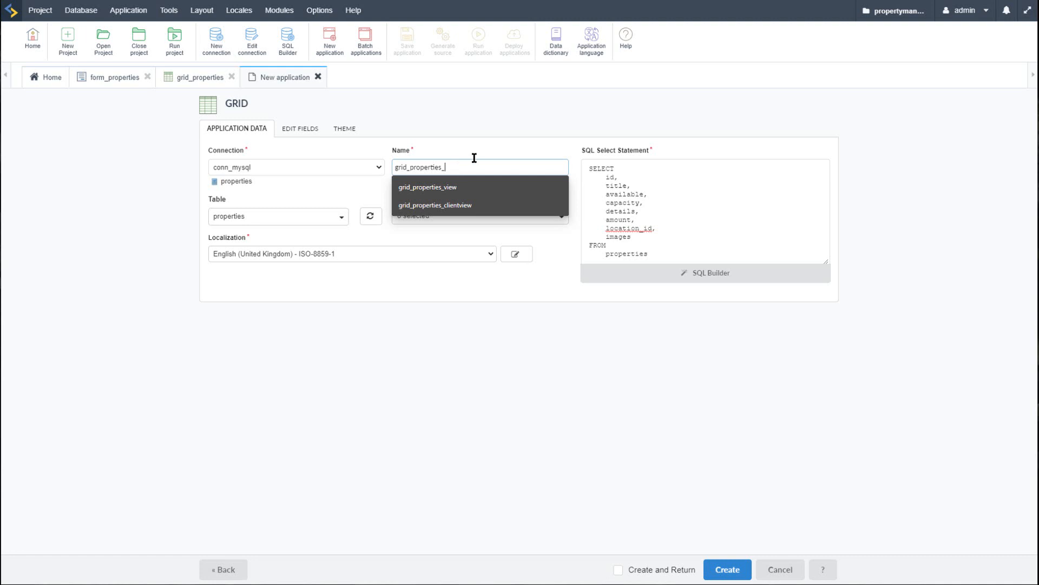
key("Down")
key("Return")
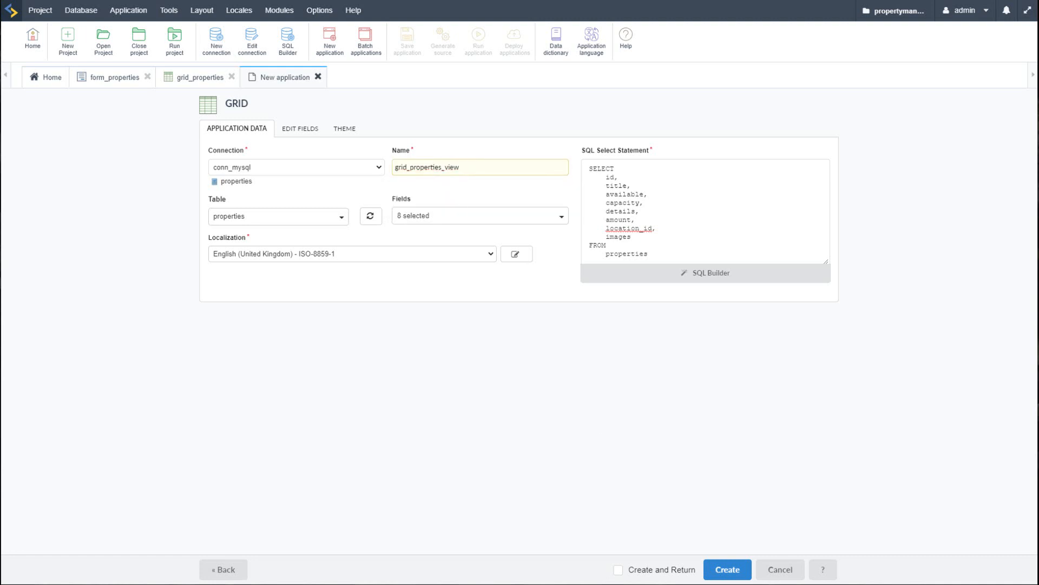
left_click(727, 570)
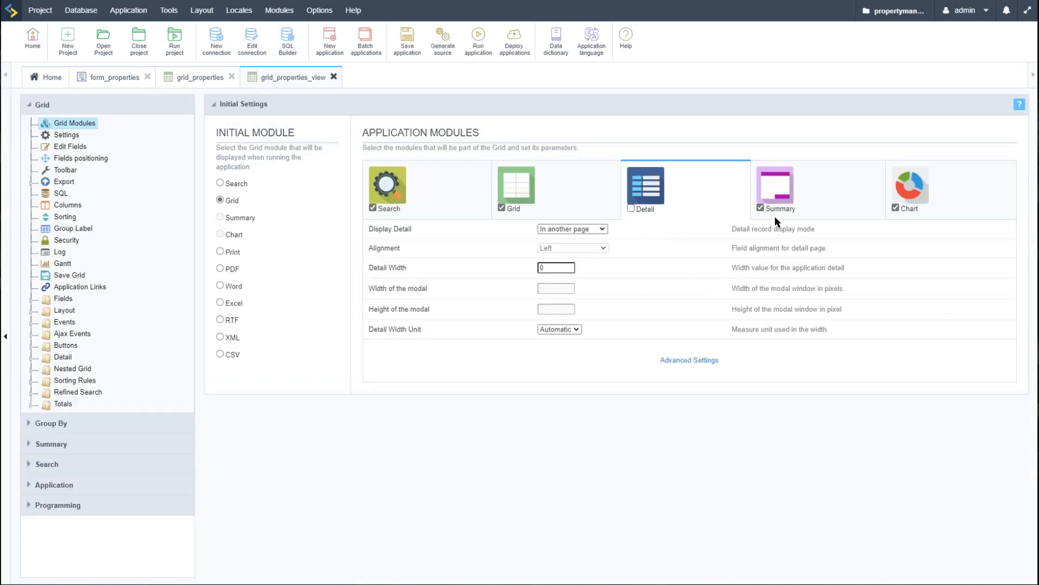
- Disable the Summary, Chart and Search modules, keeping the search filter module set to Grid
left_click(760, 208)
left_click(895, 208)
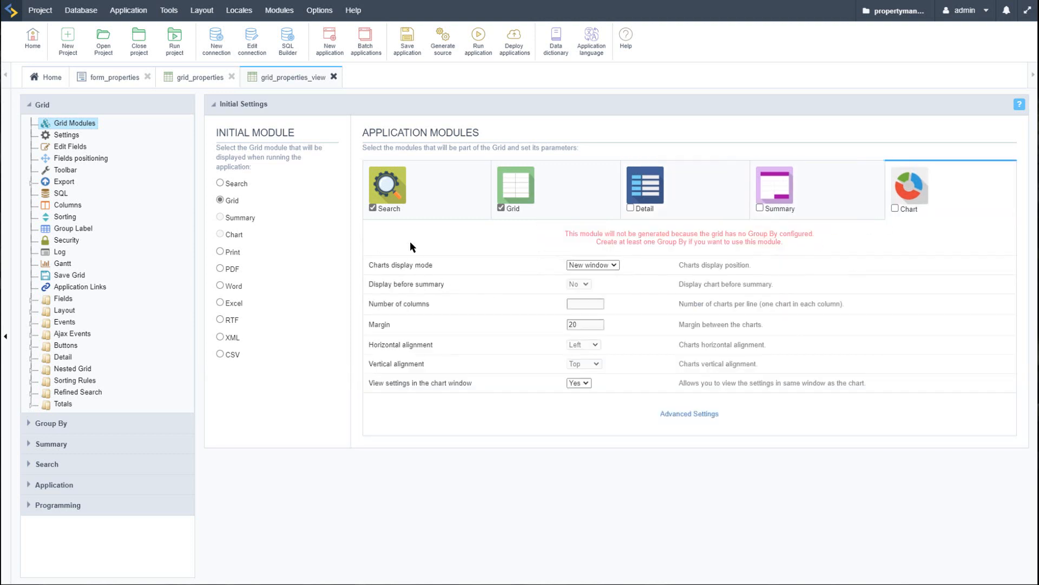
left_click(373, 207)
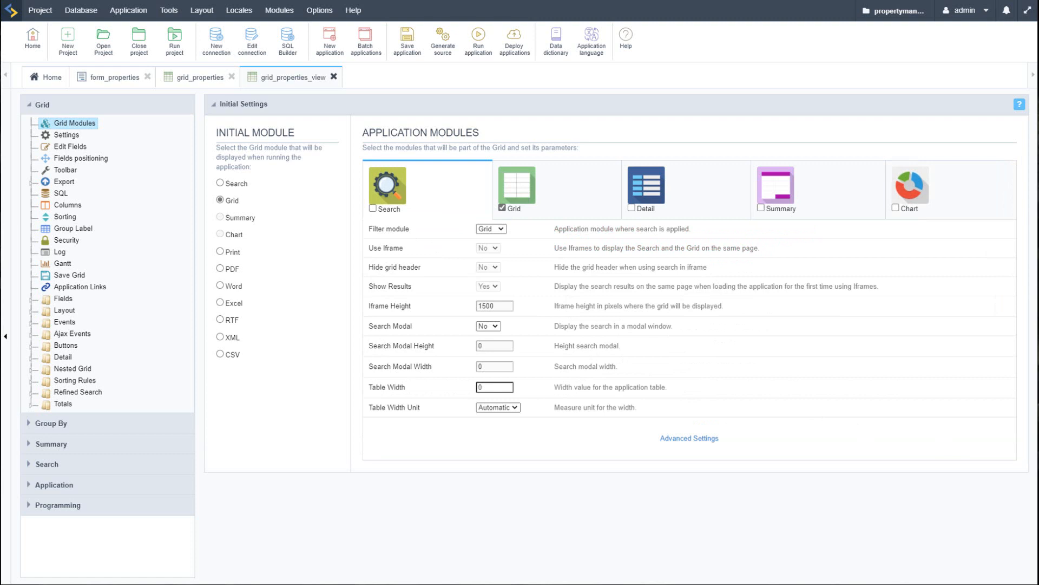
left_click(506, 229)
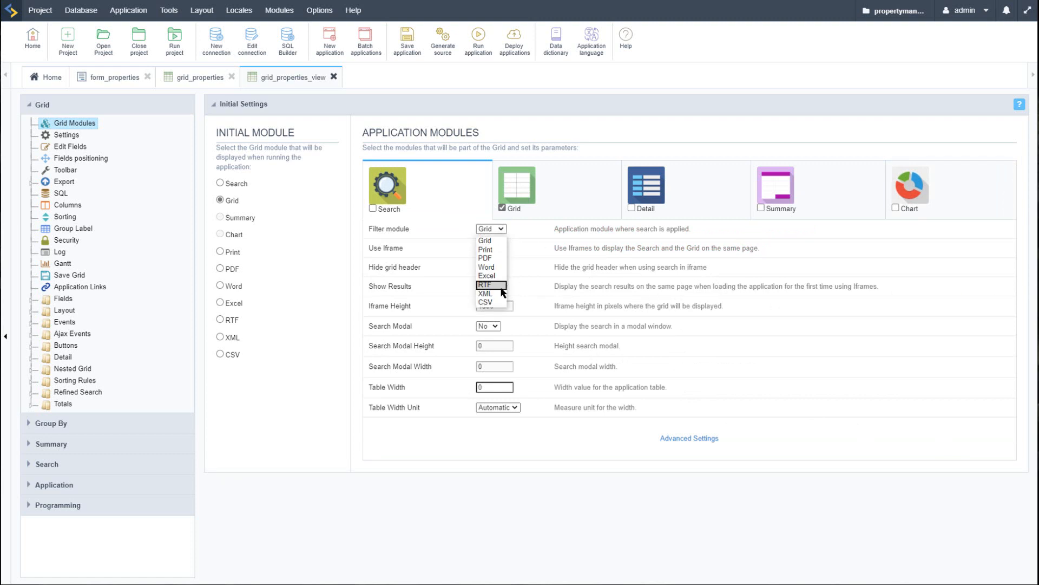
left_click(525, 238)
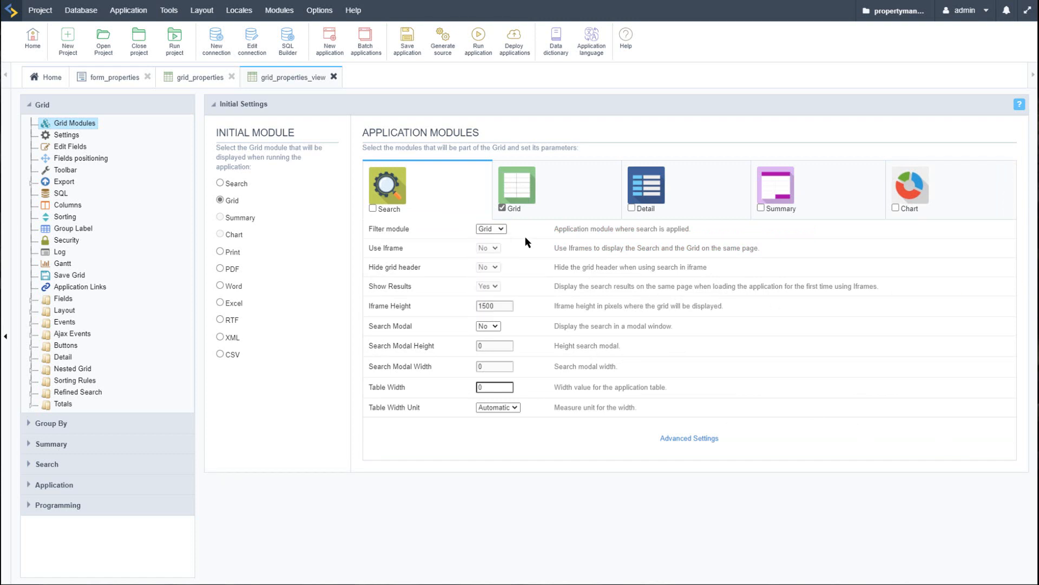
- Set the grid module's orientation to Slide, its table width to 0 and the width unit to Automatic
left_click(518, 205)
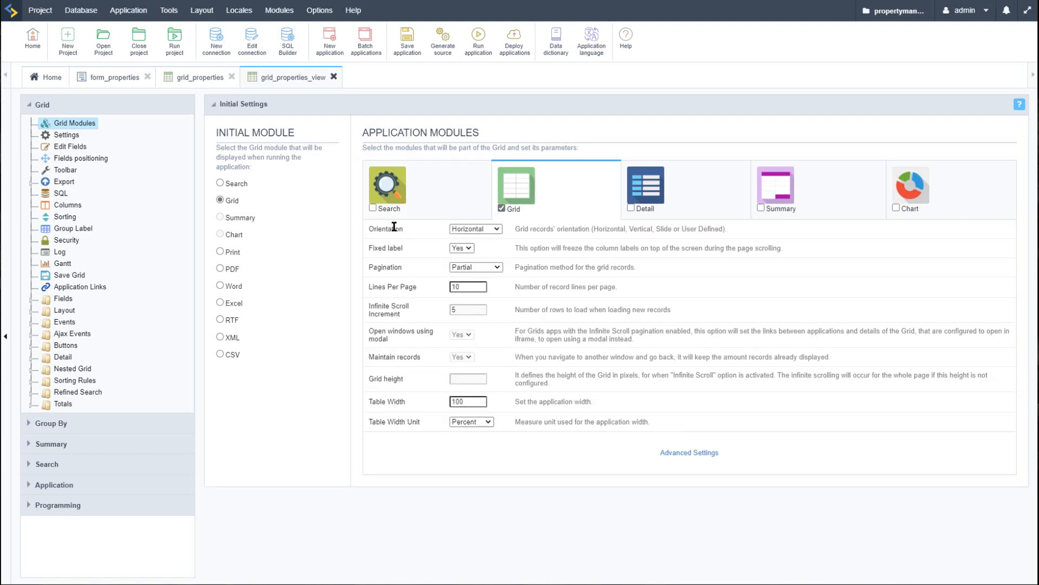
left_click(498, 234)
left_click(484, 255)
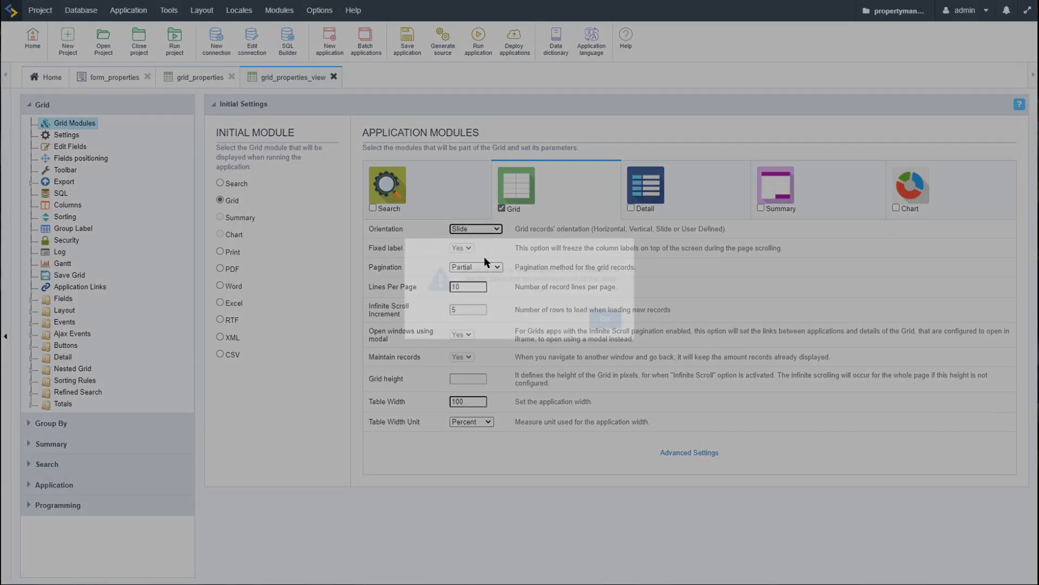
left_click(614, 327)
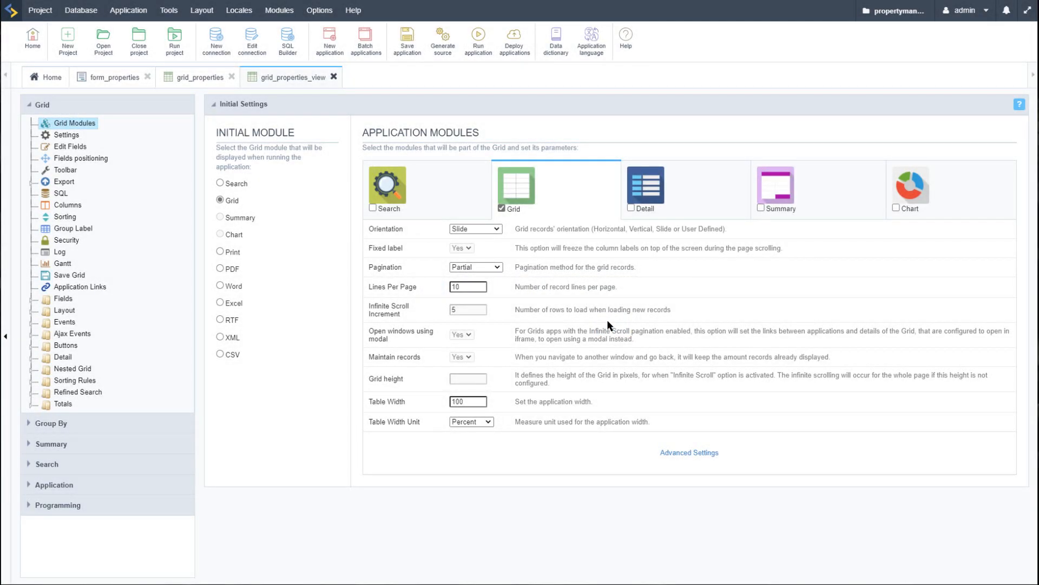
left_click(484, 401)
type("0")
left_click(470, 422)
left_click(466, 448)
- Run grid_properties_view and review all property records in the slide layout
left_click(478, 36)
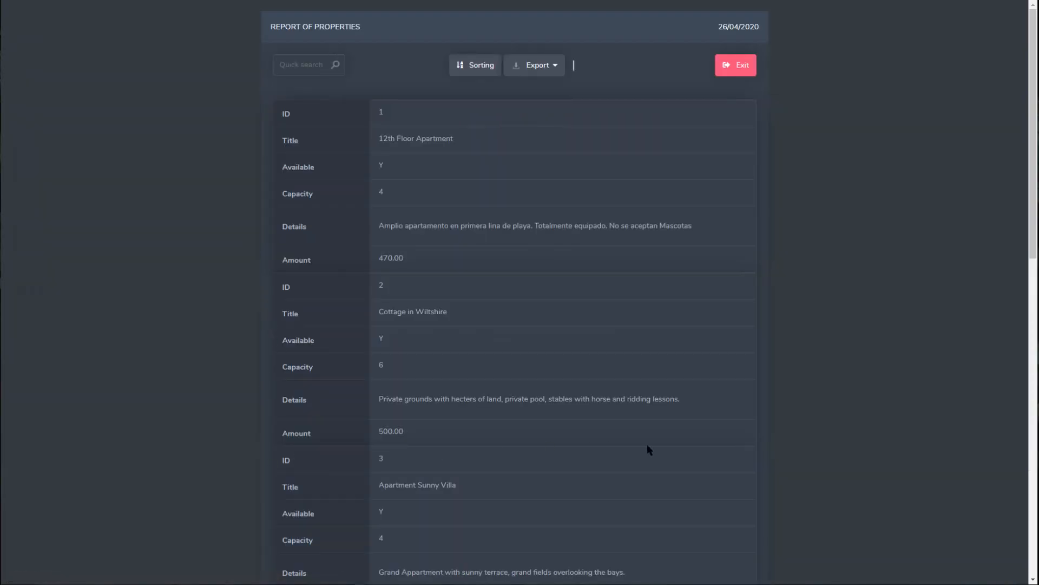
scroll(392, 238, "down", 14)
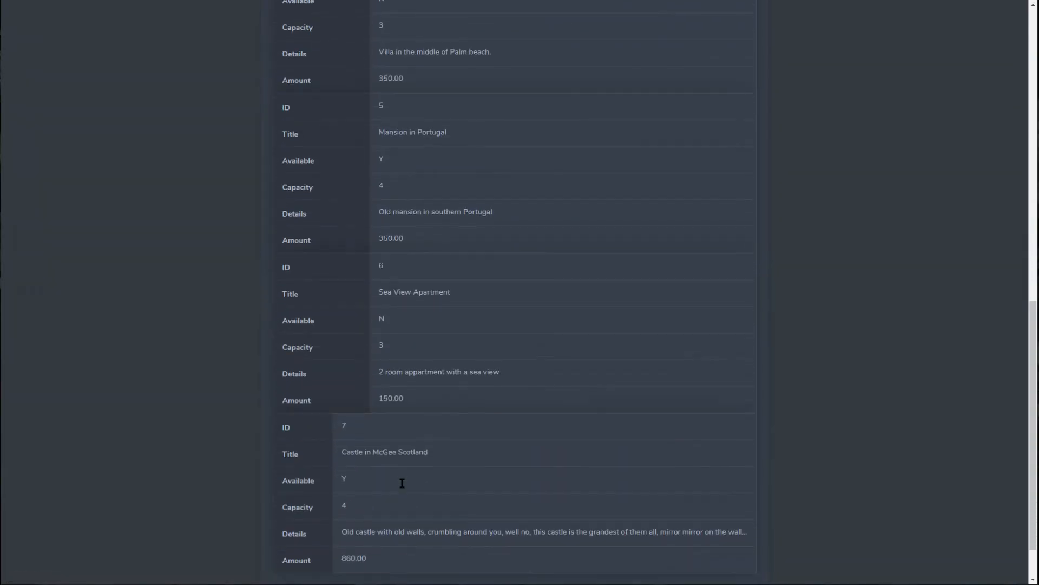
scroll(403, 487, "up", 14)
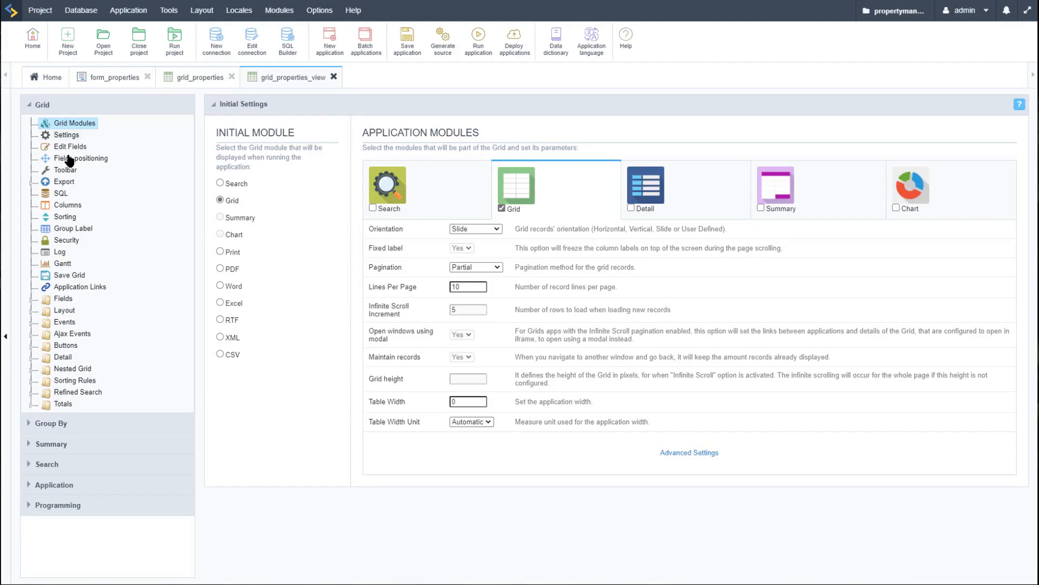
- Show images, title and location_id as the first fields, move id to the fields not shown, and run the grid
left_click(70, 147)
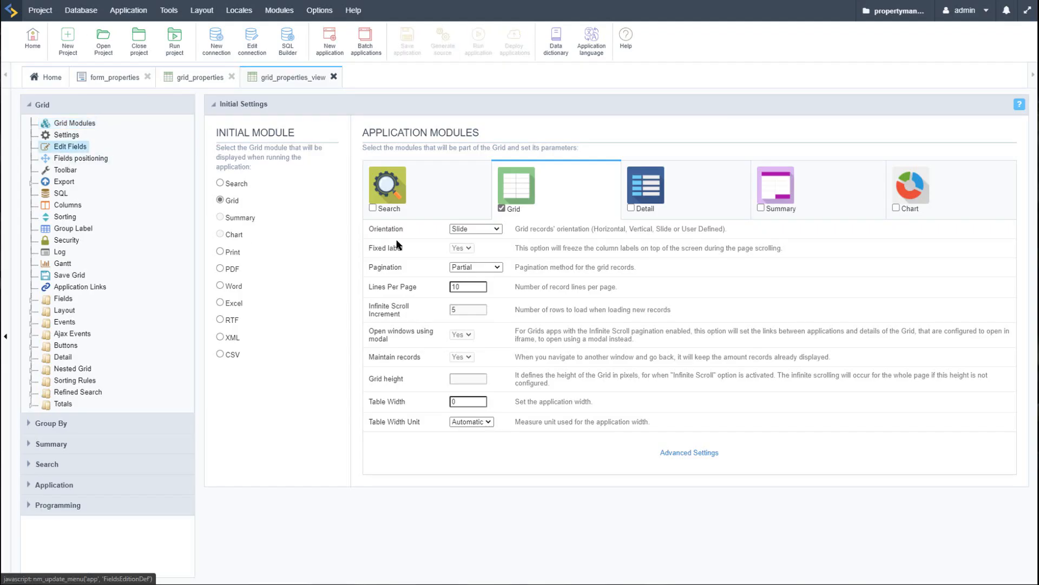
left_click_drag(375, 320, 373, 179)
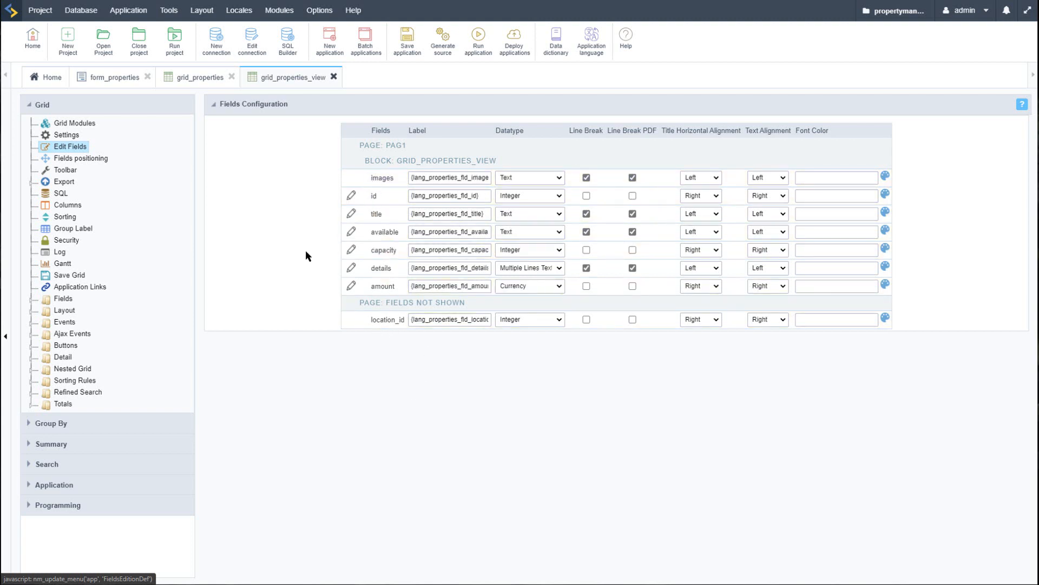
left_click_drag(378, 320, 379, 198)
left_click_drag(378, 252, 376, 320)
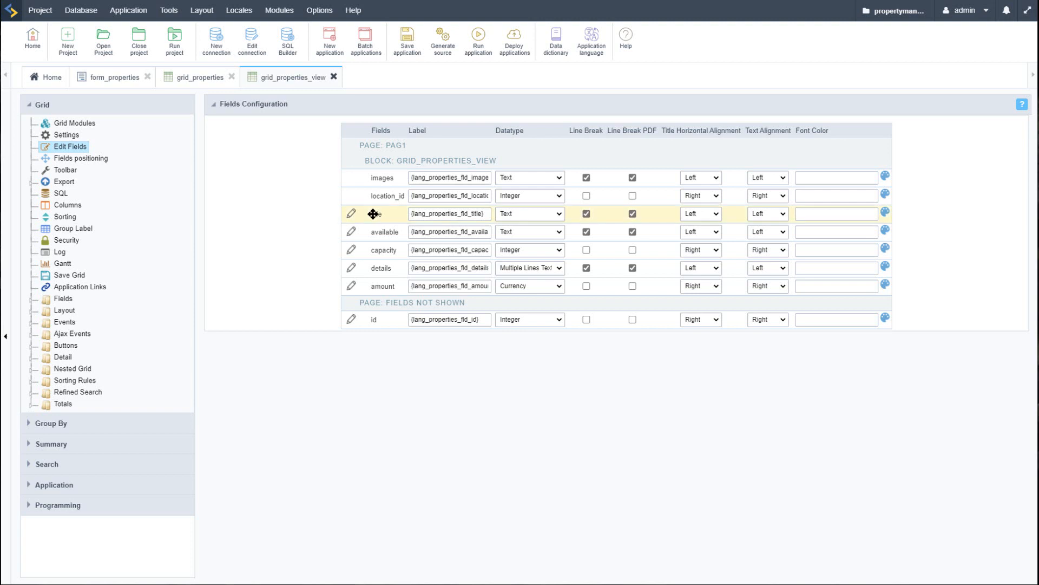
left_click_drag(373, 210, 363, 190)
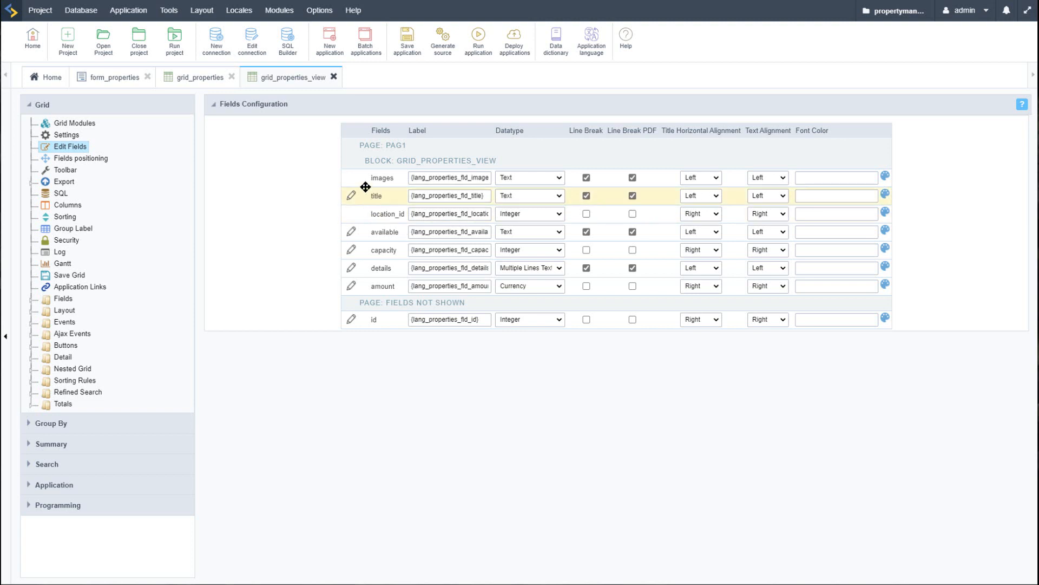
left_click(479, 41)
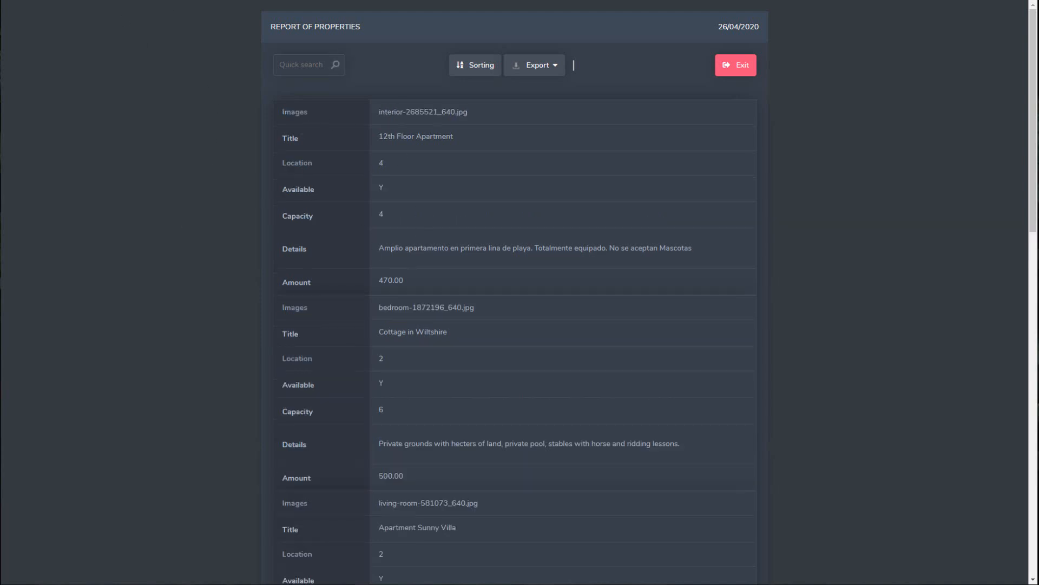
key("ctrl+w")
- Change the images field's data type to Image (File Name) and set its subfolder to /property_{id}/
left_click(31, 299)
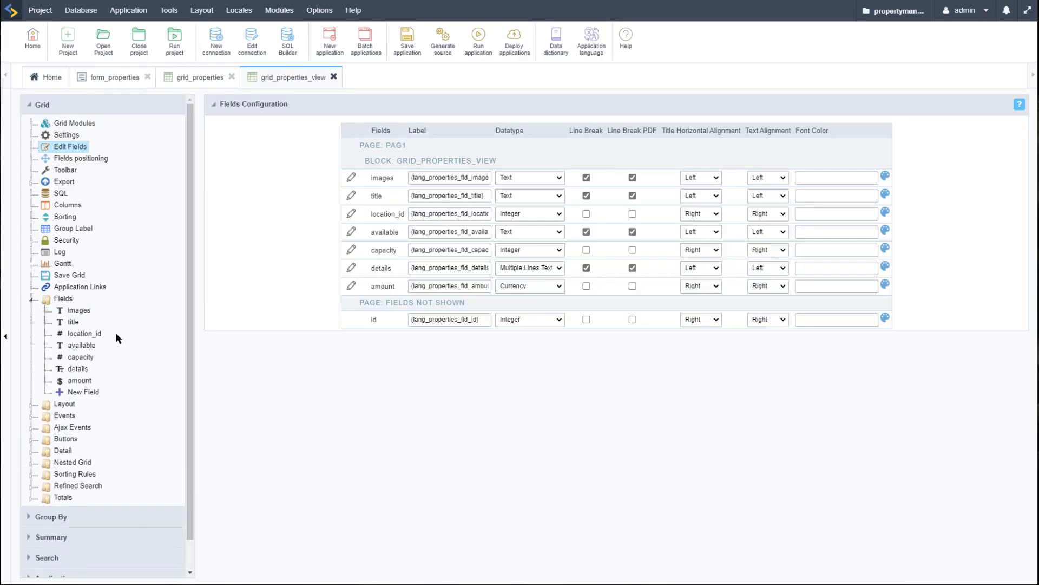
left_click(79, 310)
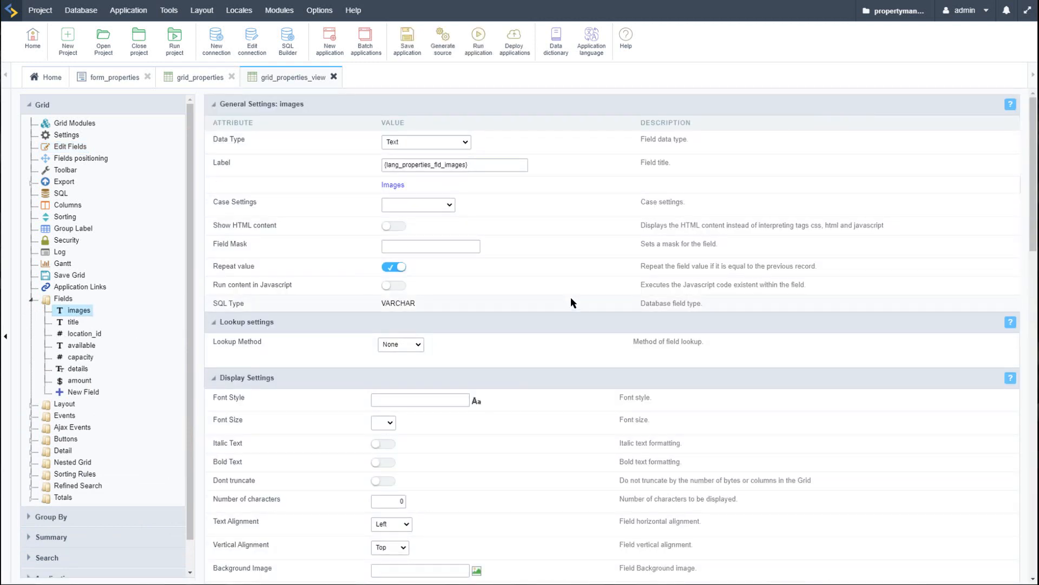
left_click(433, 142)
scroll(432, 238, "down", 3)
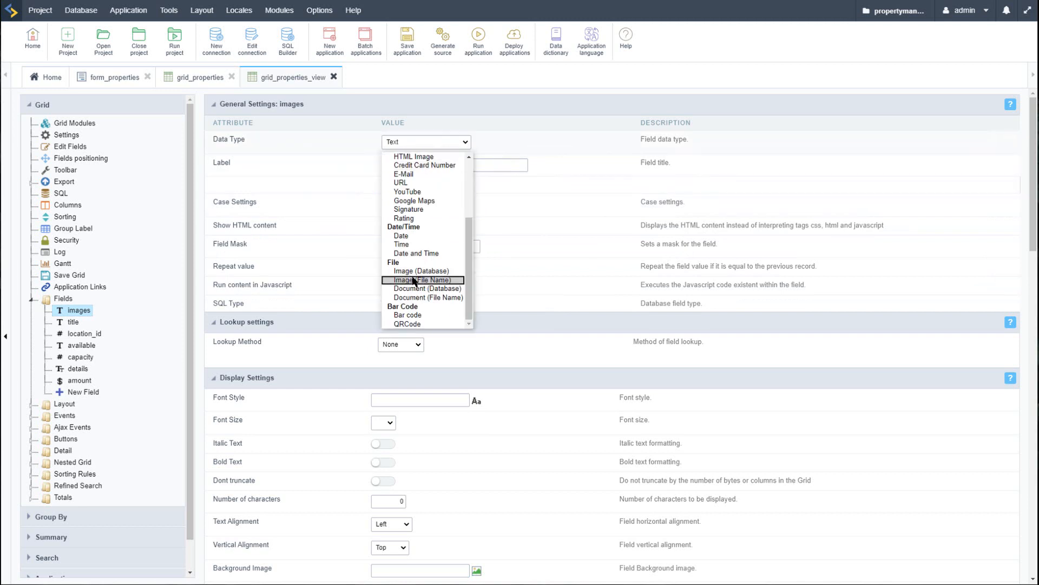
left_click(428, 280)
left_click(409, 312)
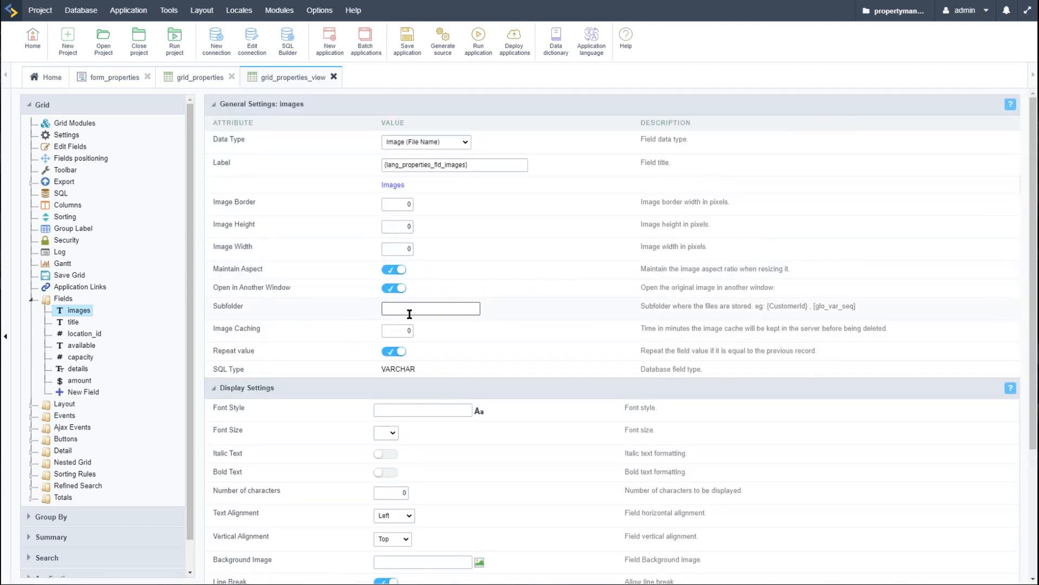
left_click(401, 308)
left_click(417, 328)
left_click(524, 306)
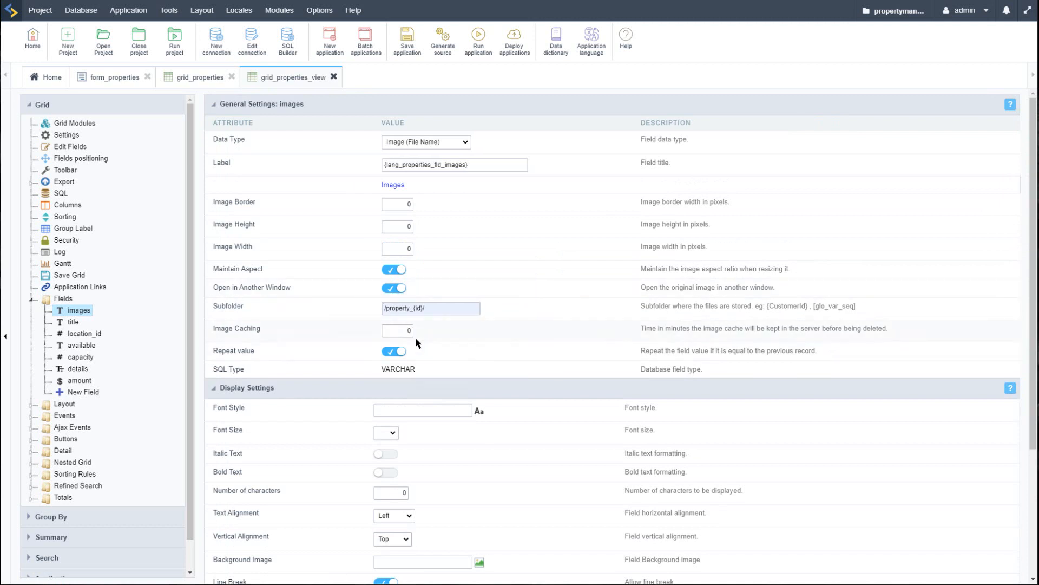
- Set the images field's height to 160 and width to 280 pixels, and run the grid
left_click(400, 224)
type("160")
key("Delete")
left_click(410, 249)
left_click(478, 36)
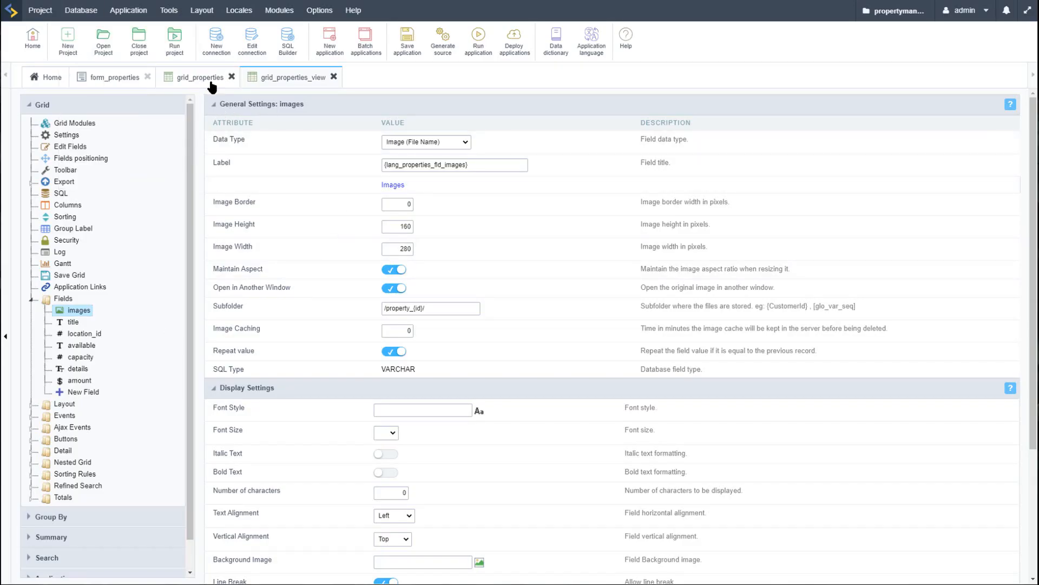
- Create a new grid application named grid_property_images from the property_images table, selecting id, property_id and file
left_click(327, 39)
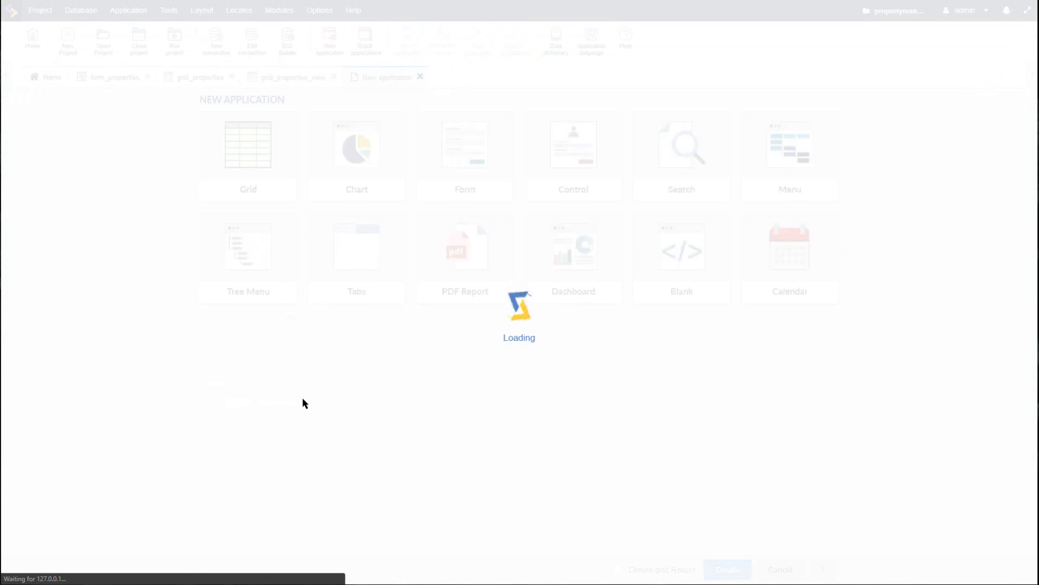
left_click(247, 157)
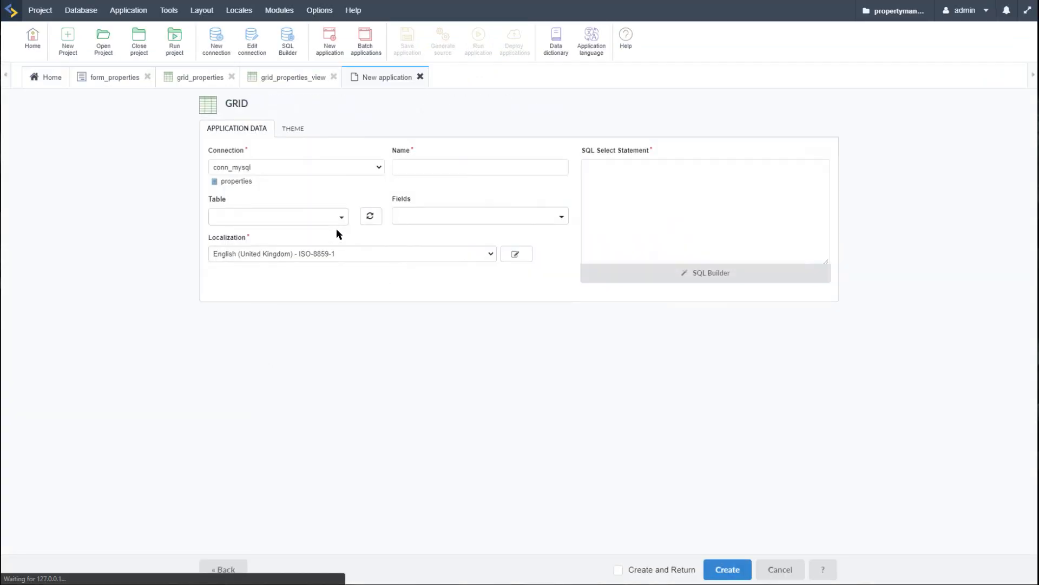
left_click(342, 217)
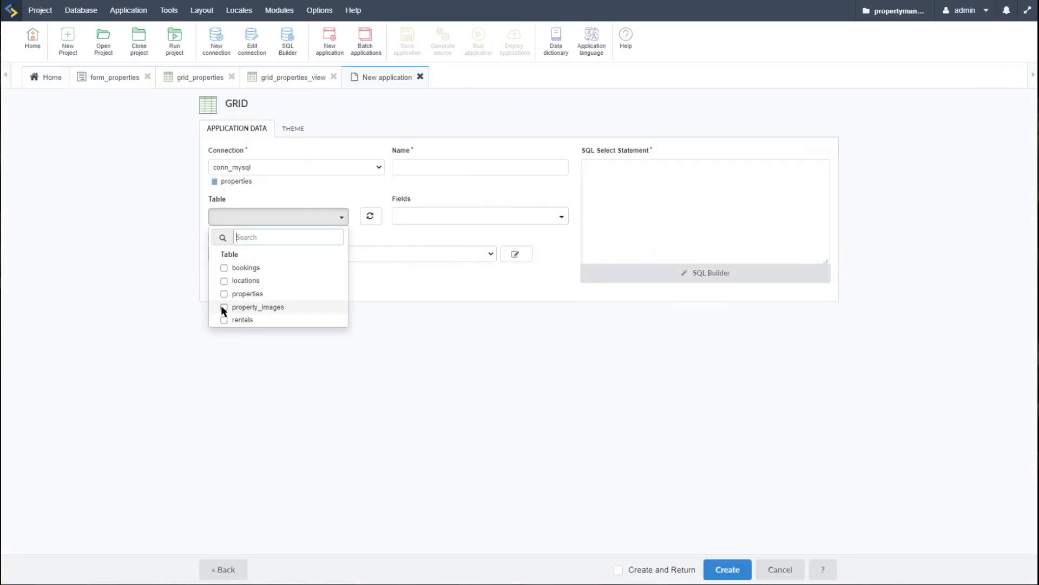
left_click(223, 307)
left_click(515, 335)
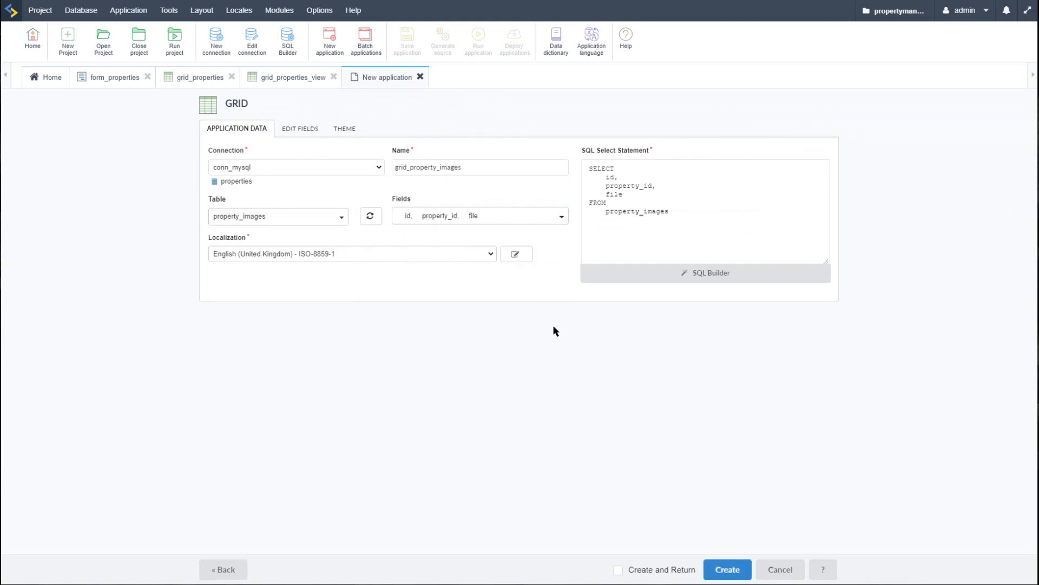
left_click(691, 212)
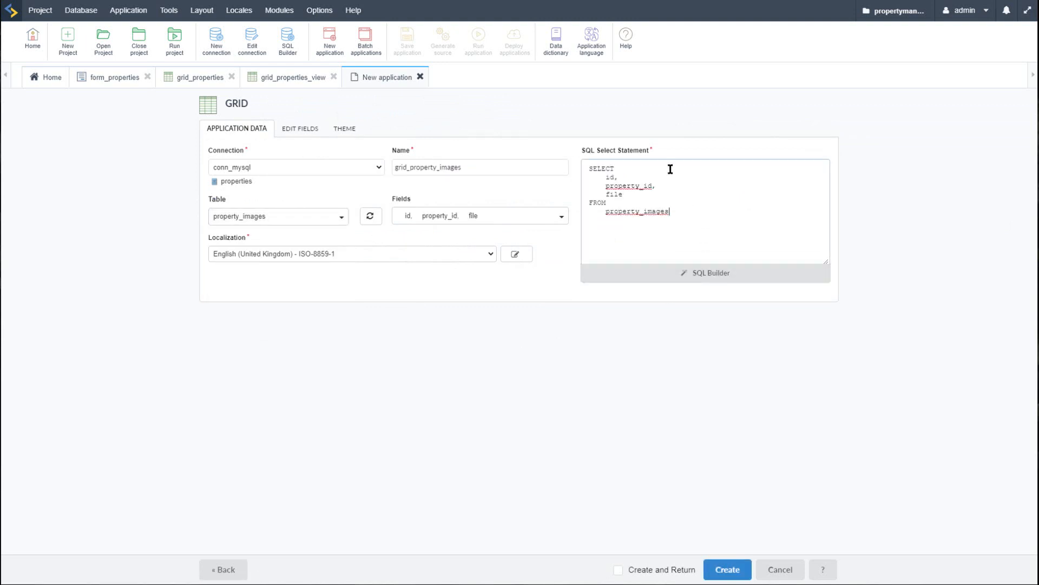
left_click(731, 572)
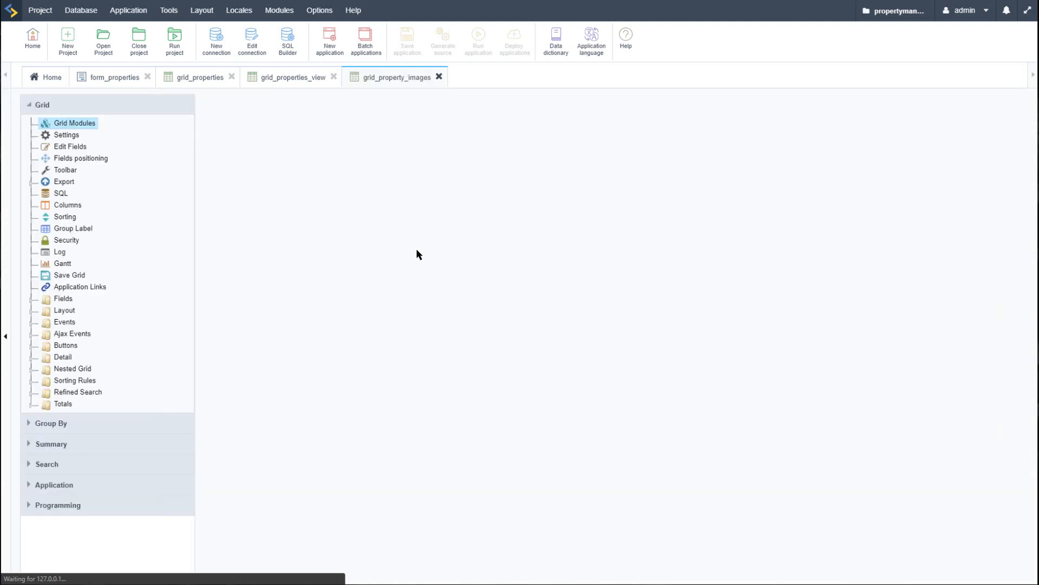
- Add the condition WHERE id = '[var_property_id]' to the grid's SQL select statement
left_click(61, 195)
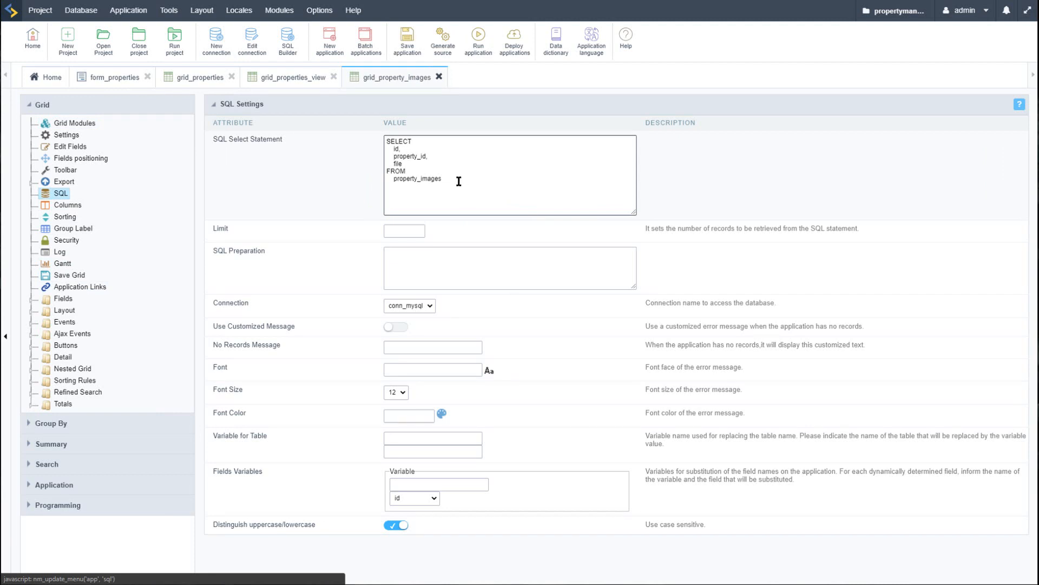
left_click(458, 181)
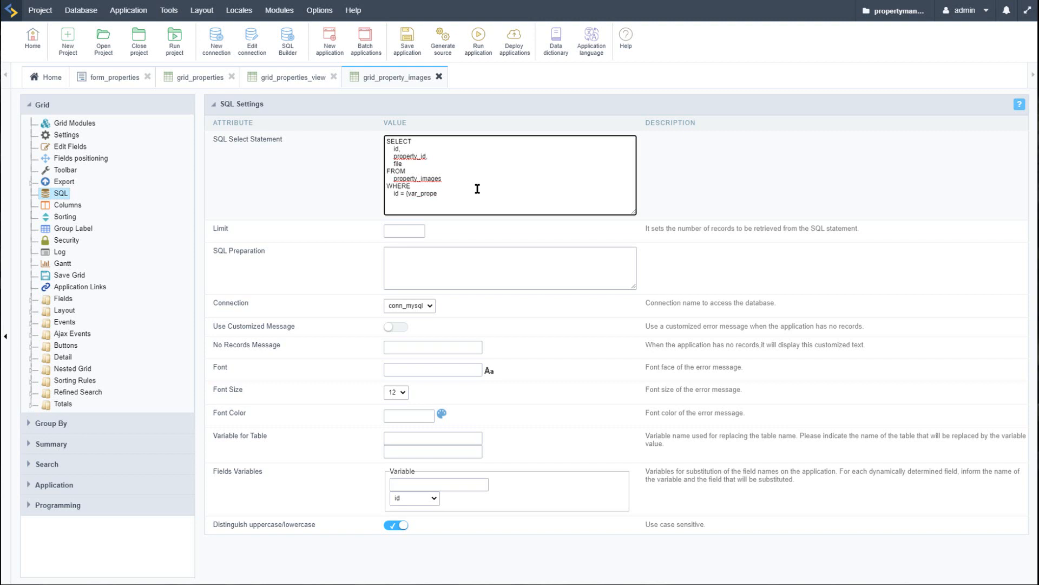
type("ty_id")
left_click(477, 54)
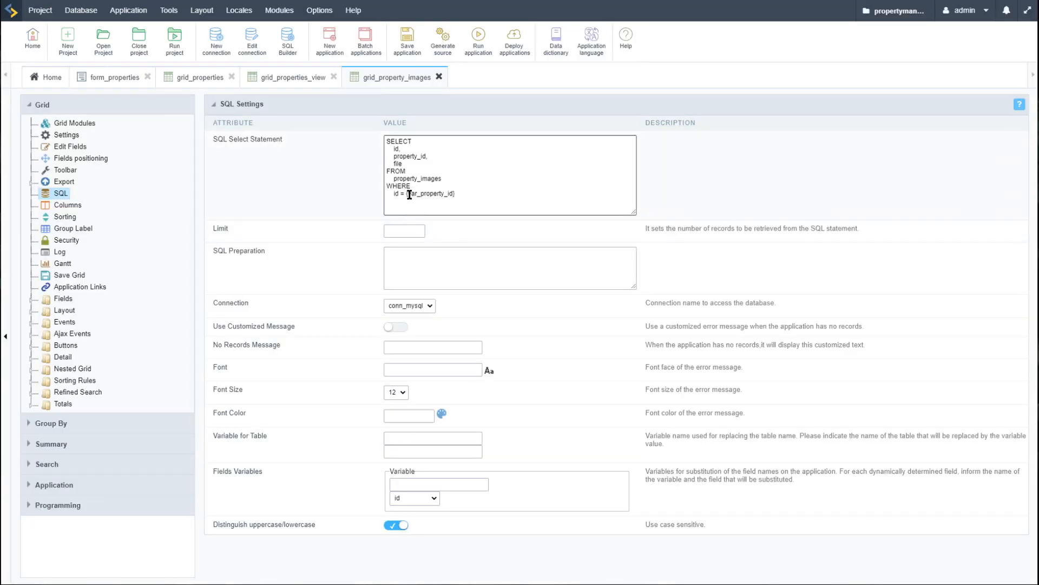
left_click(410, 194)
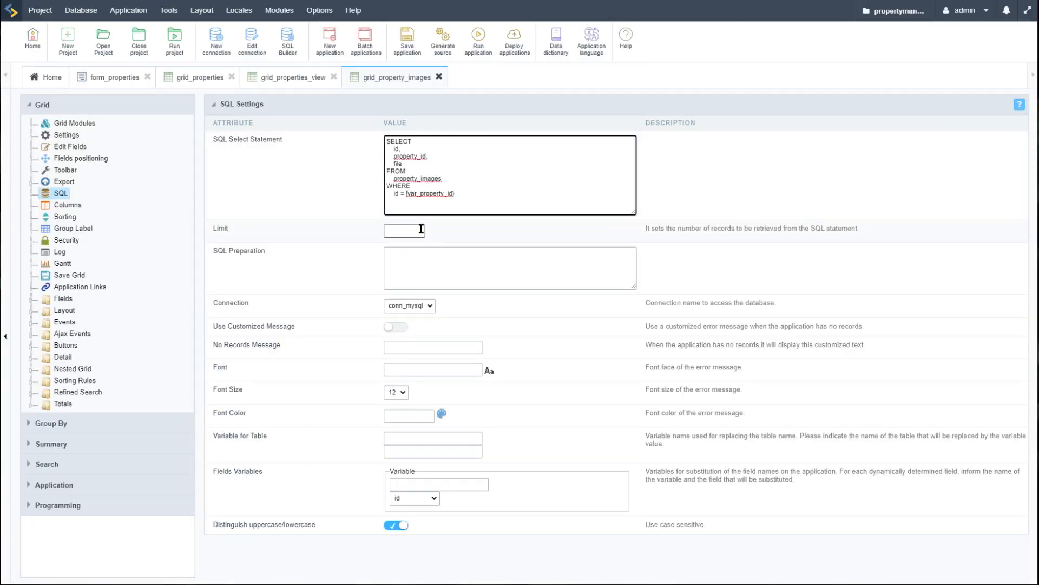
key("BackSpace")
type("}'")
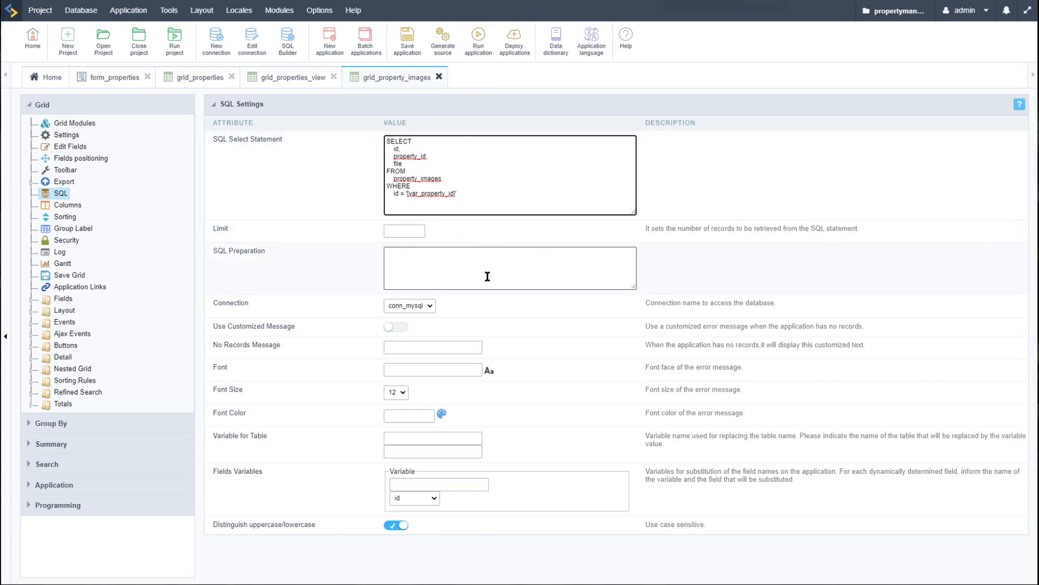
key("ctrl+plus")
key("ctrl+plus")
key("ctrl+plus")
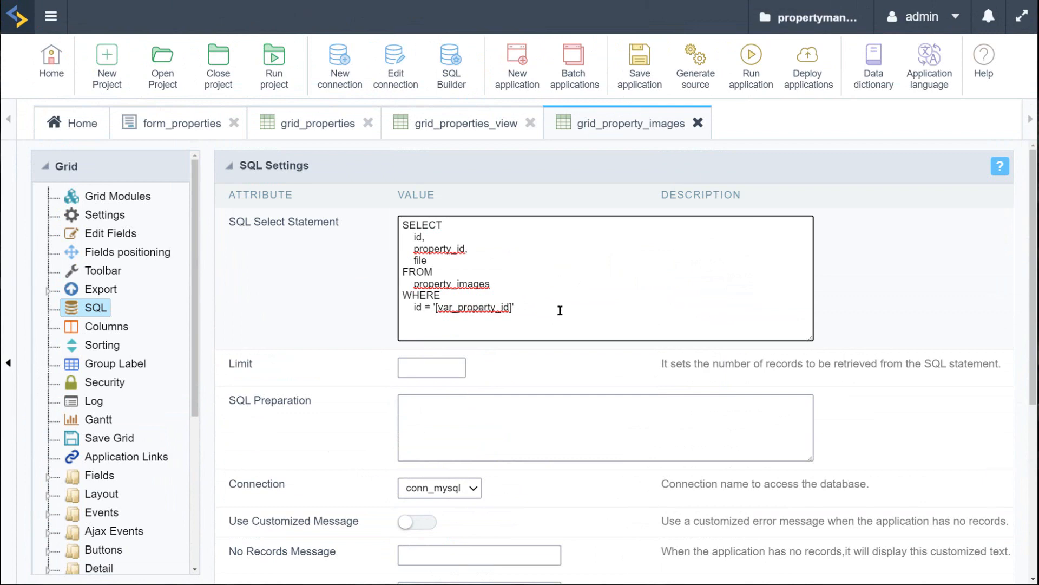
left_click_drag(418, 307, 492, 305)
left_click(560, 320)
- Run grid_property_images with var_property_id set to 1 and return to the SQL settings
left_click(752, 62)
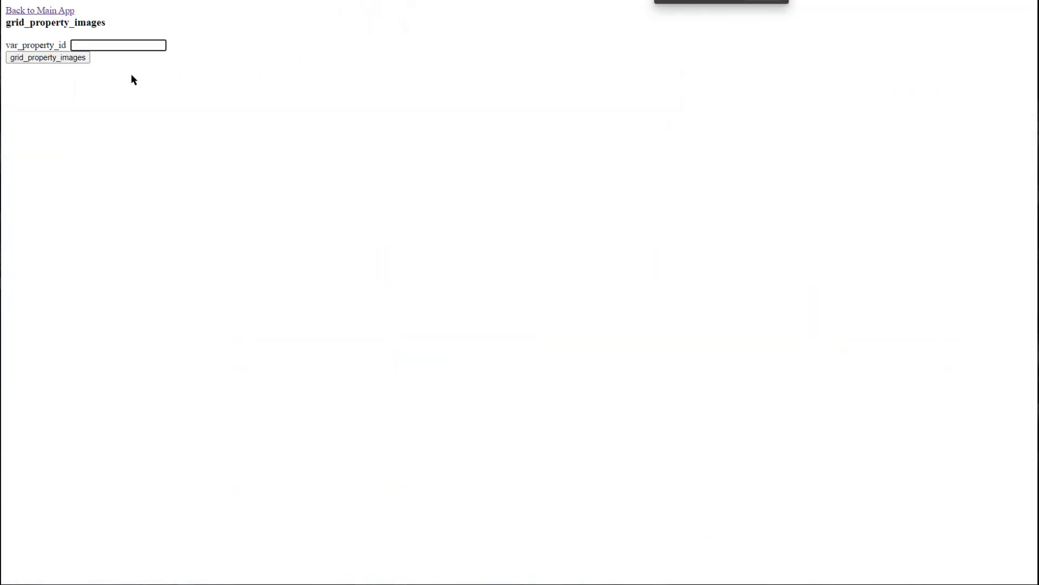
left_click(98, 47)
left_click(88, 45)
left_click(88, 45)
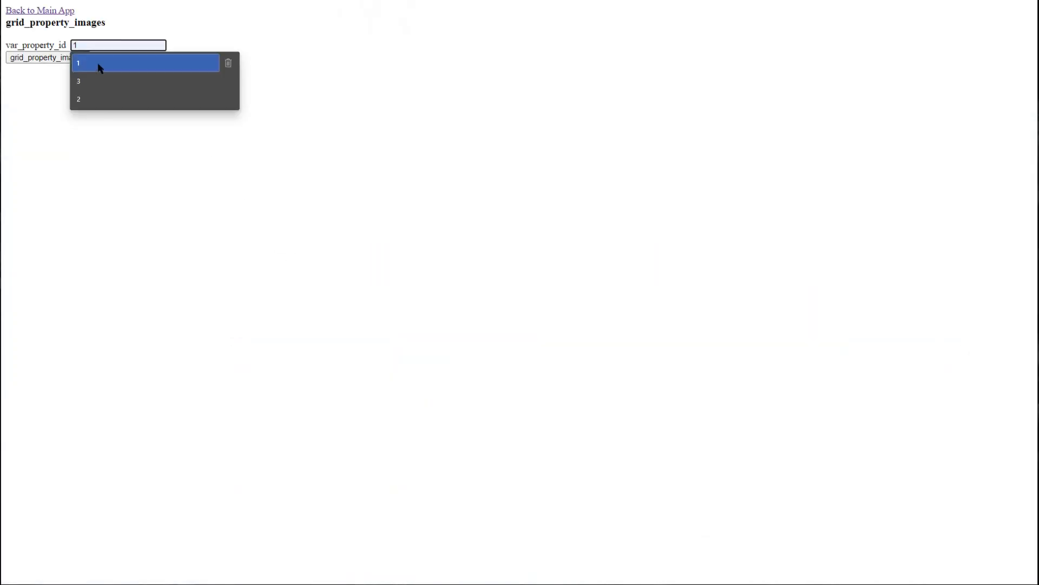
left_click(97, 66)
left_click(33, 60)
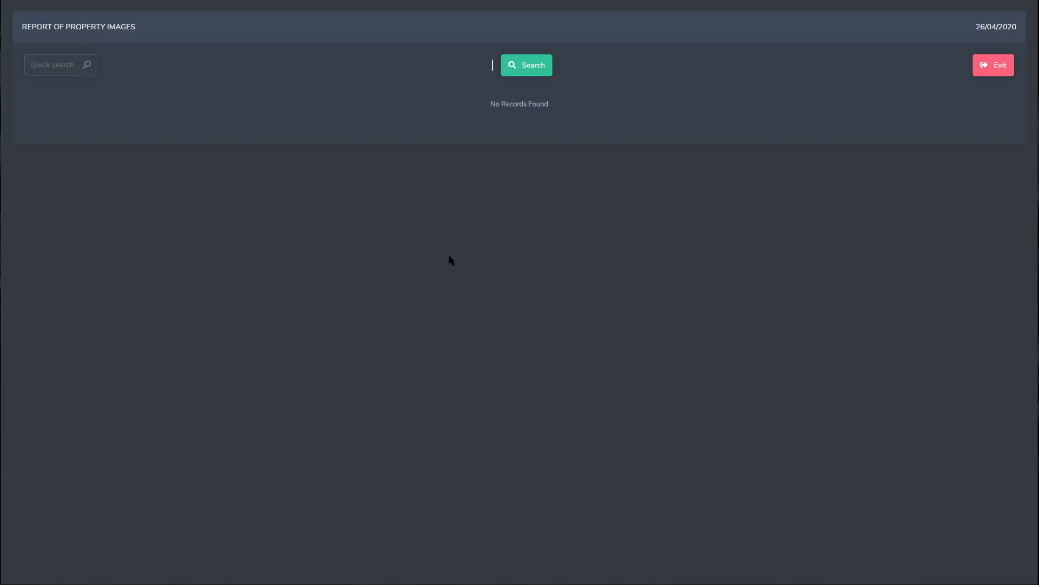
left_click(720, 1)
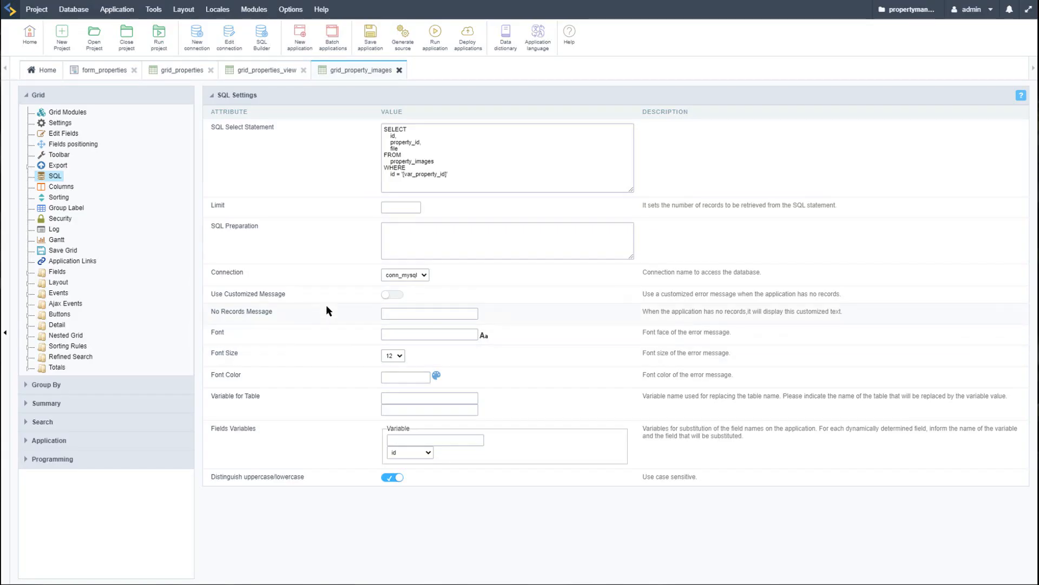
- Change the WHERE condition in the SQL select statement to property_id = '[var_property_id]'
left_click(515, 190)
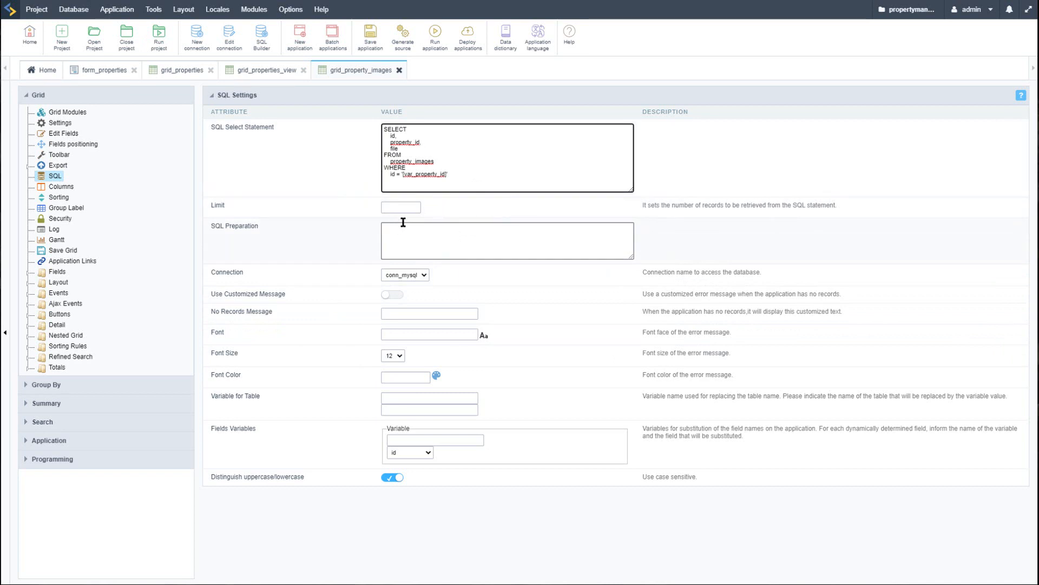
double_click(418, 174)
left_click(419, 178)
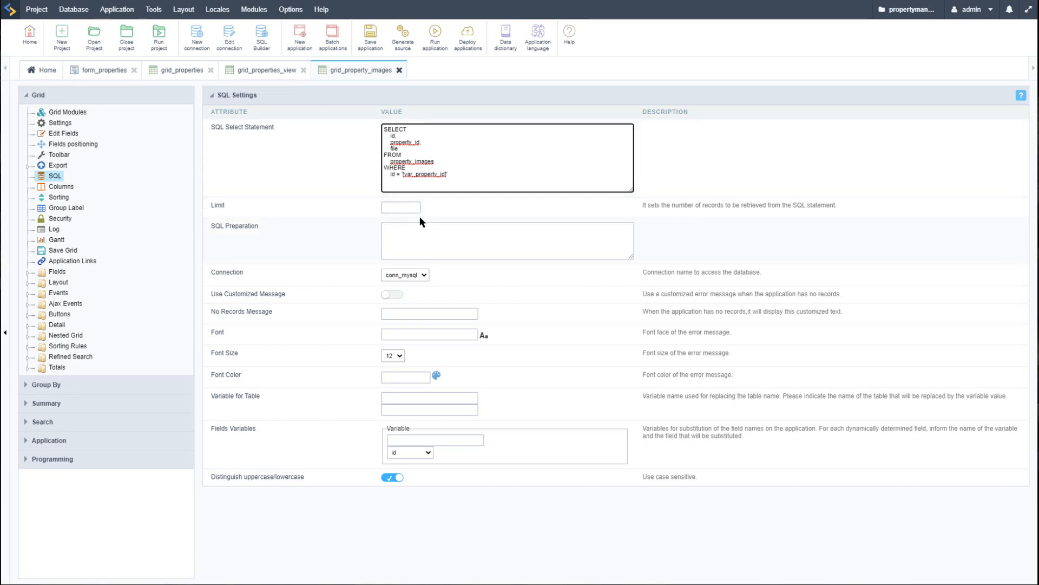
type("property_")
- Run the grid with the corrected condition, using 1 for var_property_id, and check the listed images
left_click(437, 39)
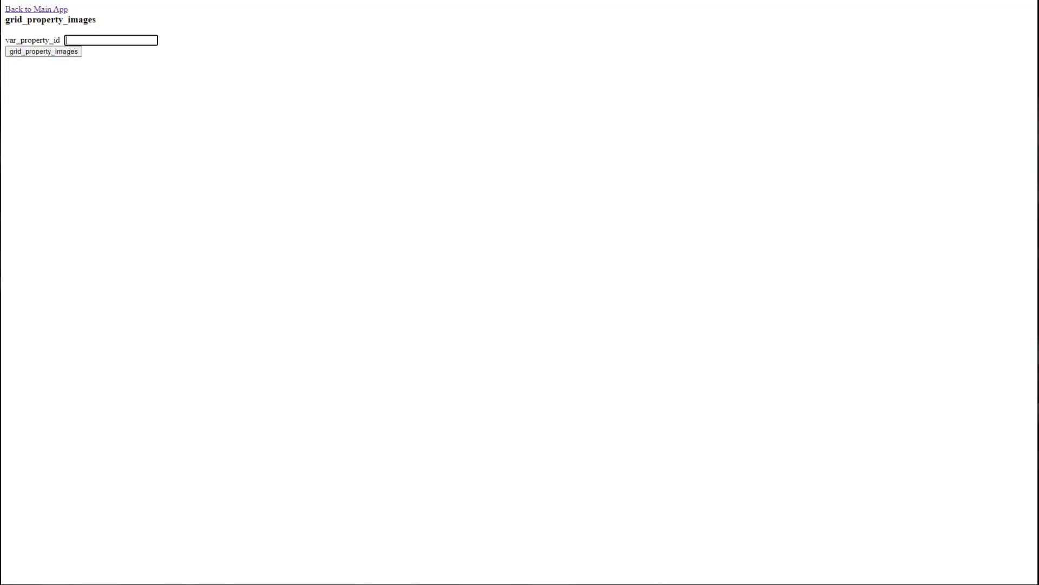
left_click(89, 41)
left_click(90, 56)
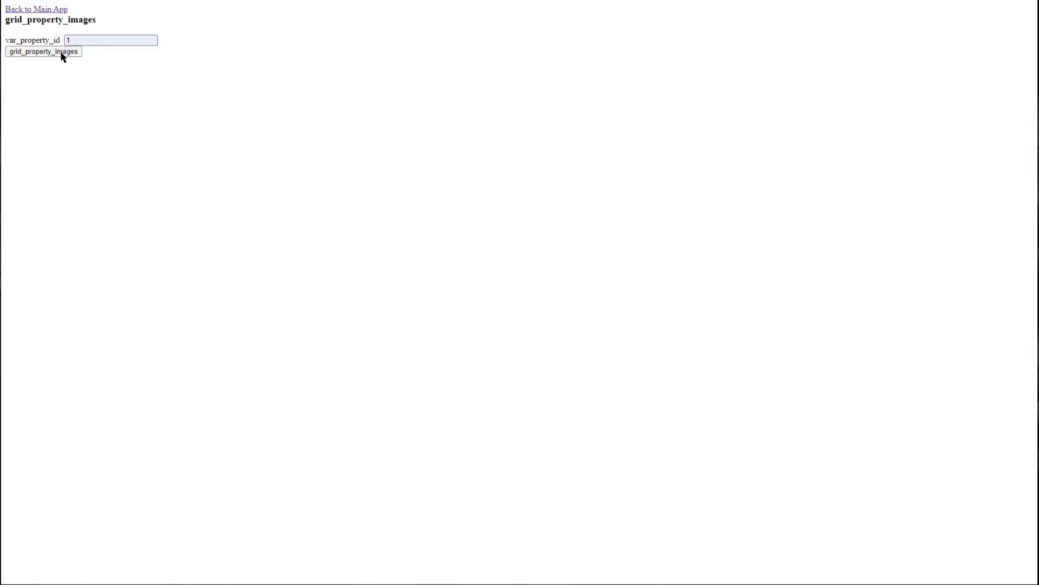
left_click(60, 51)
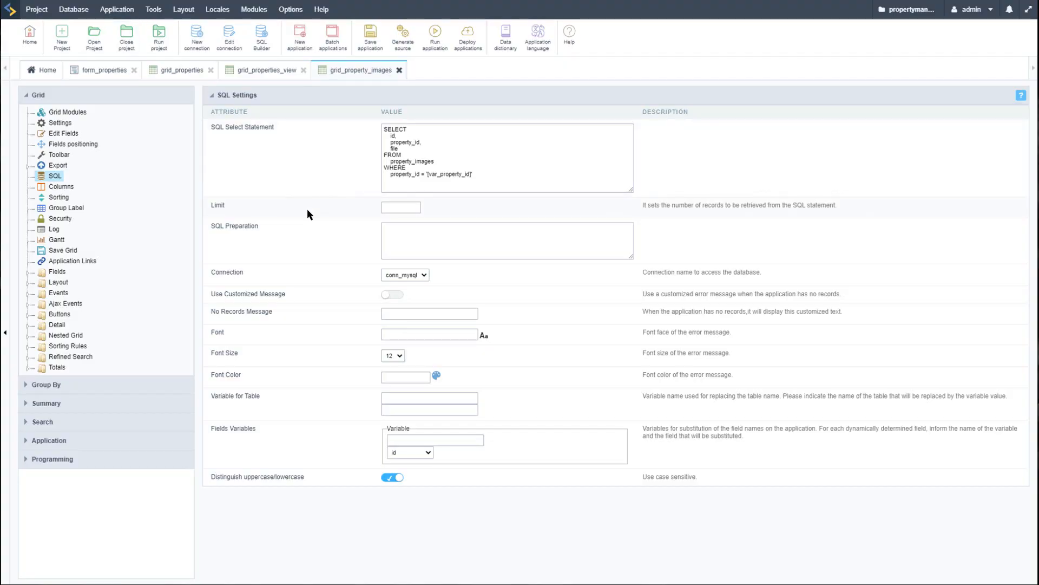
- Disable the Search, Detail, Summary and Chart modules of grid_property_images, leaving only the Grid module
left_click(60, 123)
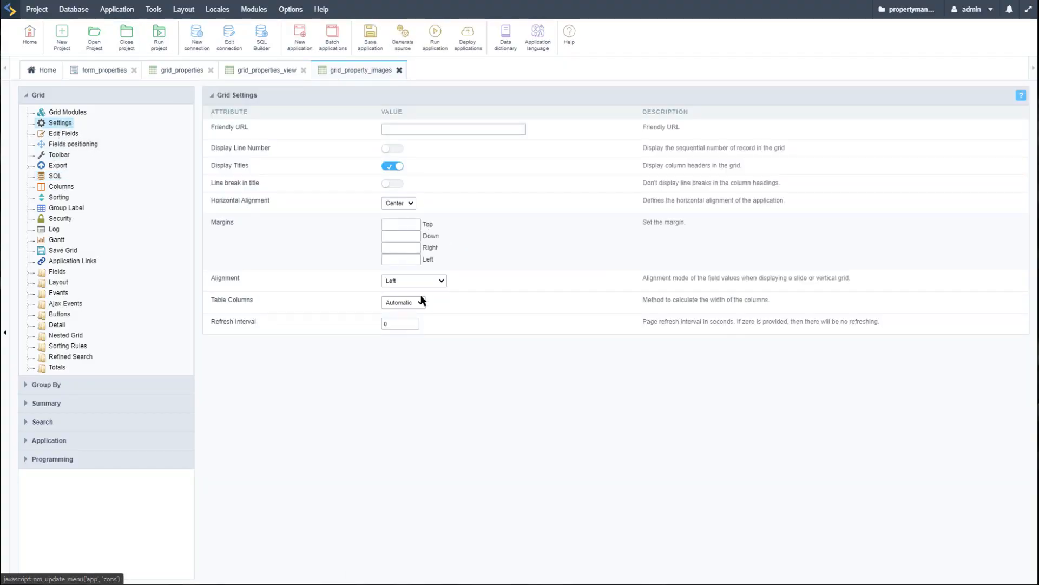
left_click(76, 112)
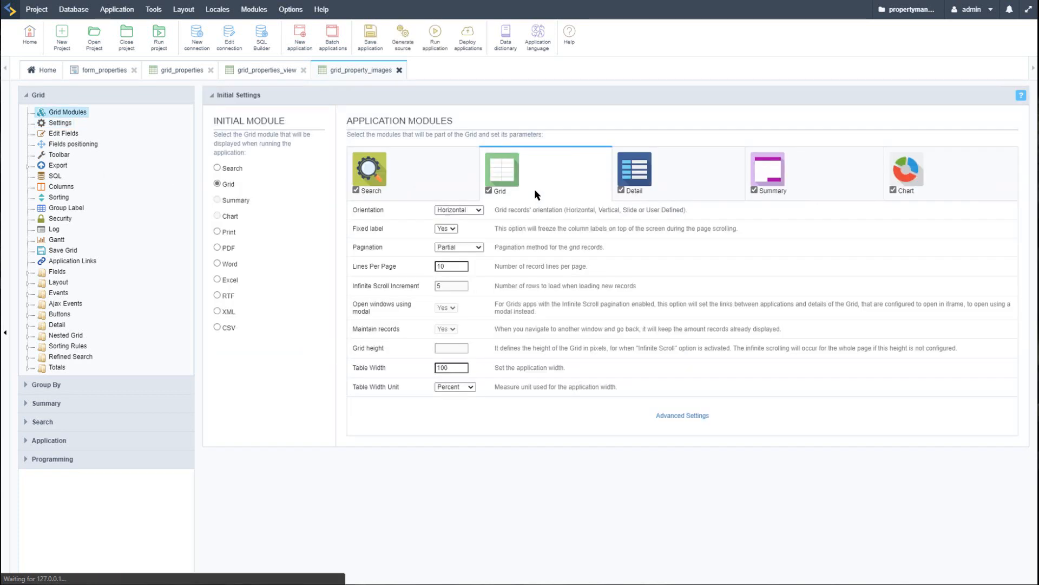
left_click(356, 190)
left_click(628, 192)
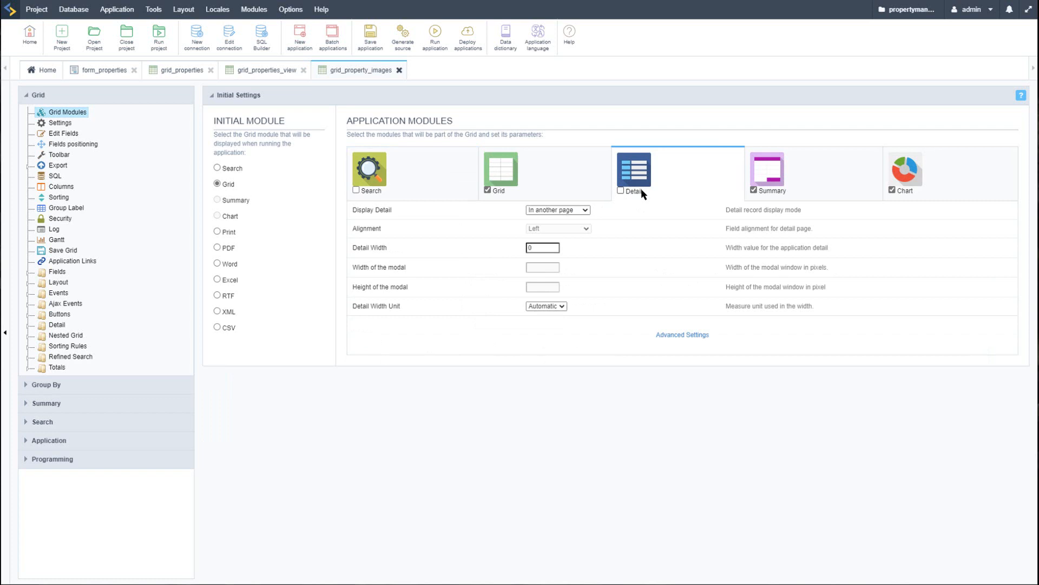
left_click(753, 191)
left_click(892, 191)
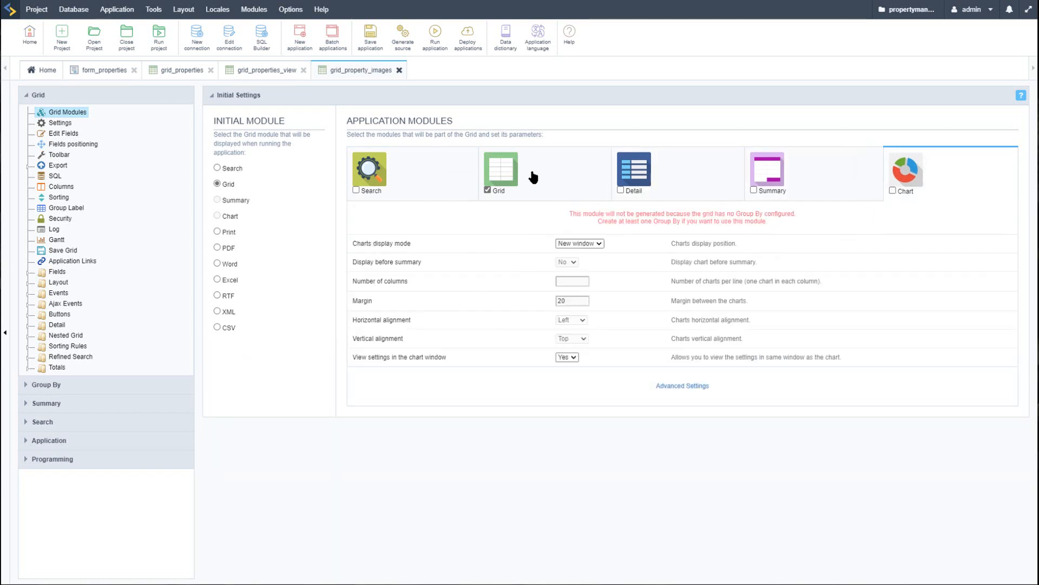
- Set the Grid module's orientation to Slide and acknowledge the table width recommendation
left_click(537, 189)
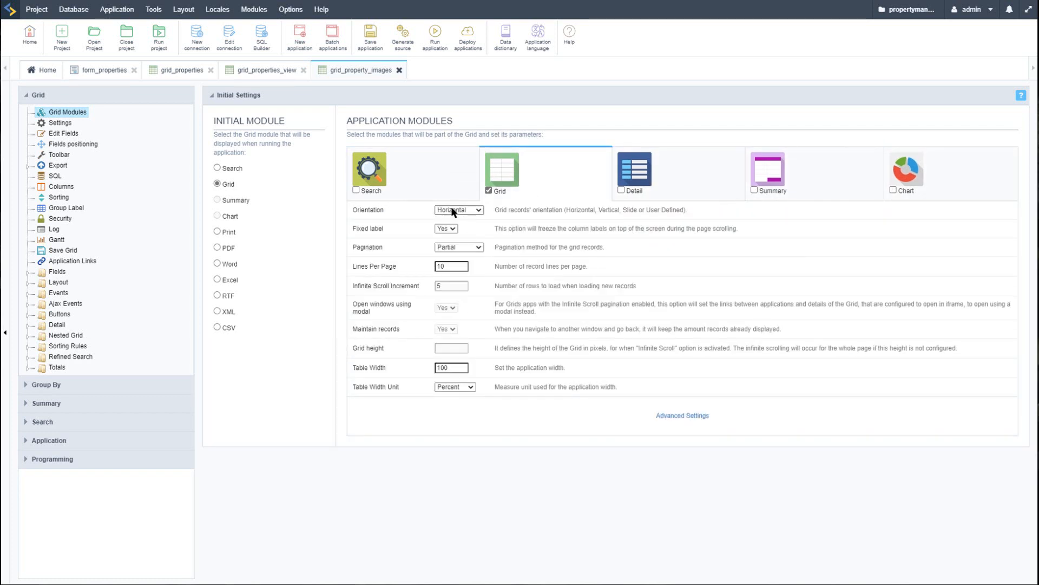
left_click(466, 211)
left_click(469, 237)
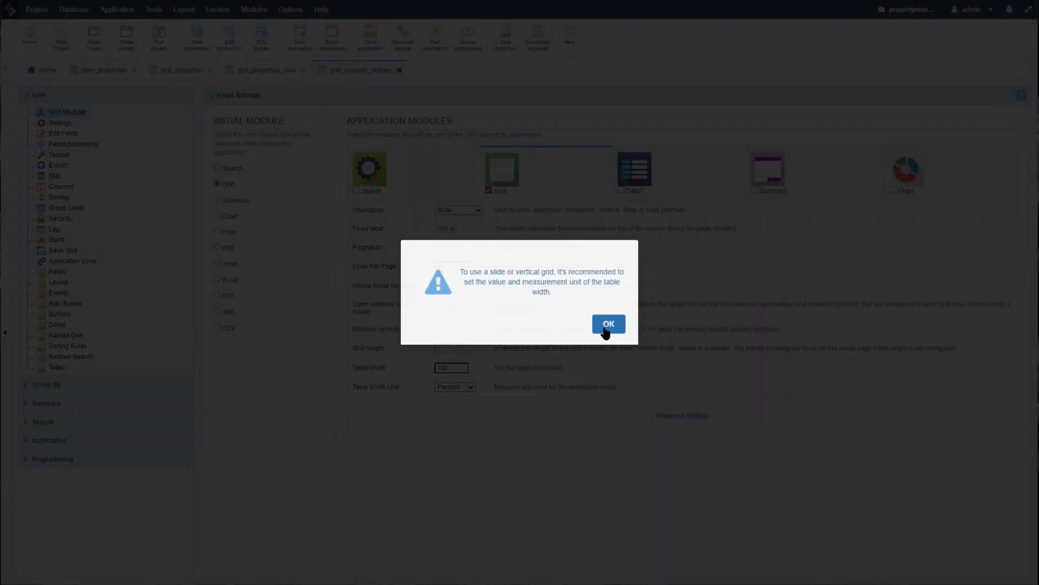
left_click(602, 323)
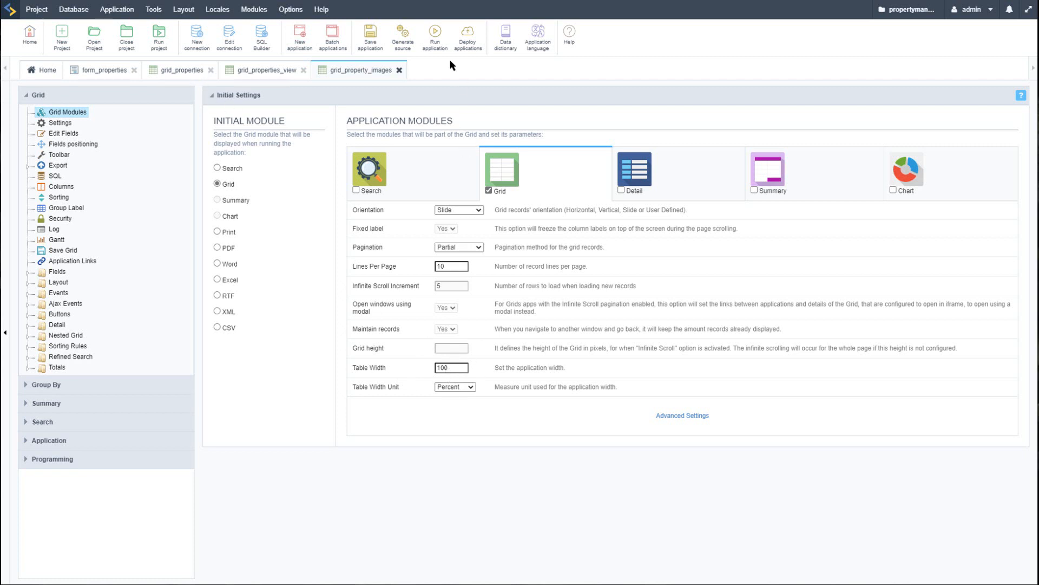
- Run the property images grid in slide orientation with var_property_id set to 1
left_click(443, 39)
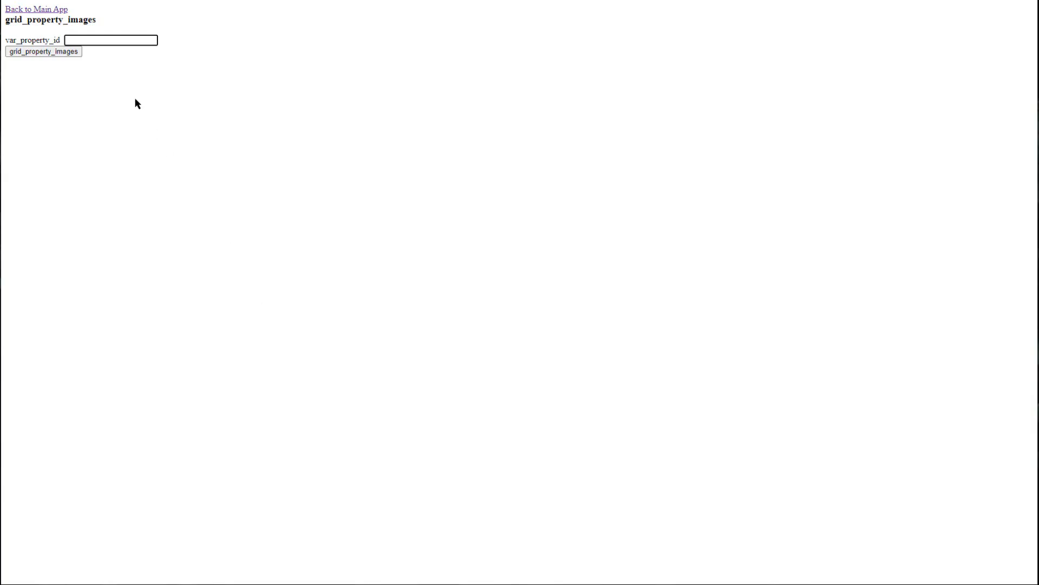
left_click(68, 37)
left_click(98, 53)
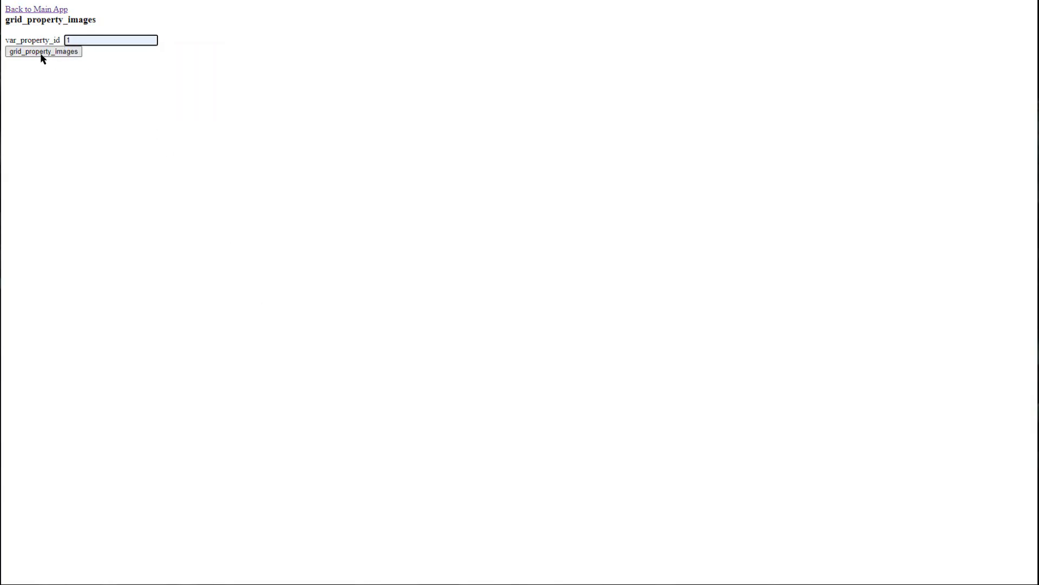
left_click(43, 52)
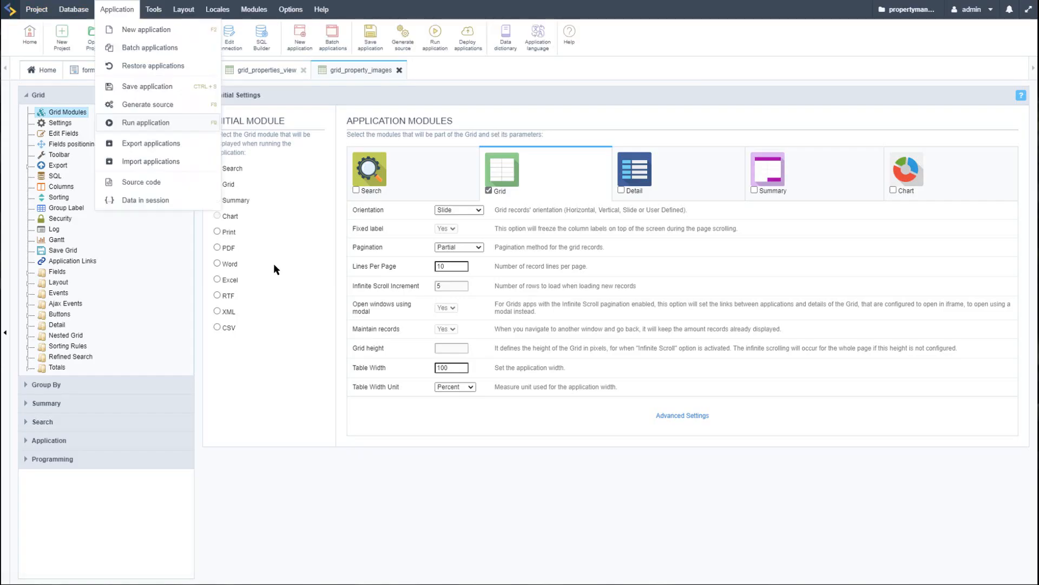
- Move the property_id and id fields to the fields not shown, keeping only file displayed
left_click(64, 133)
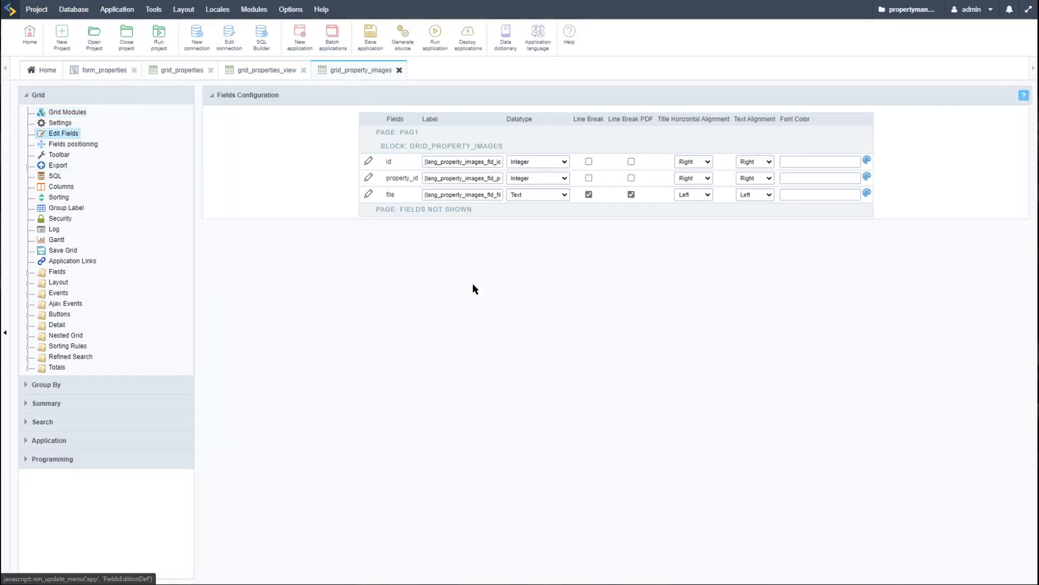
left_click_drag(400, 184, 399, 209)
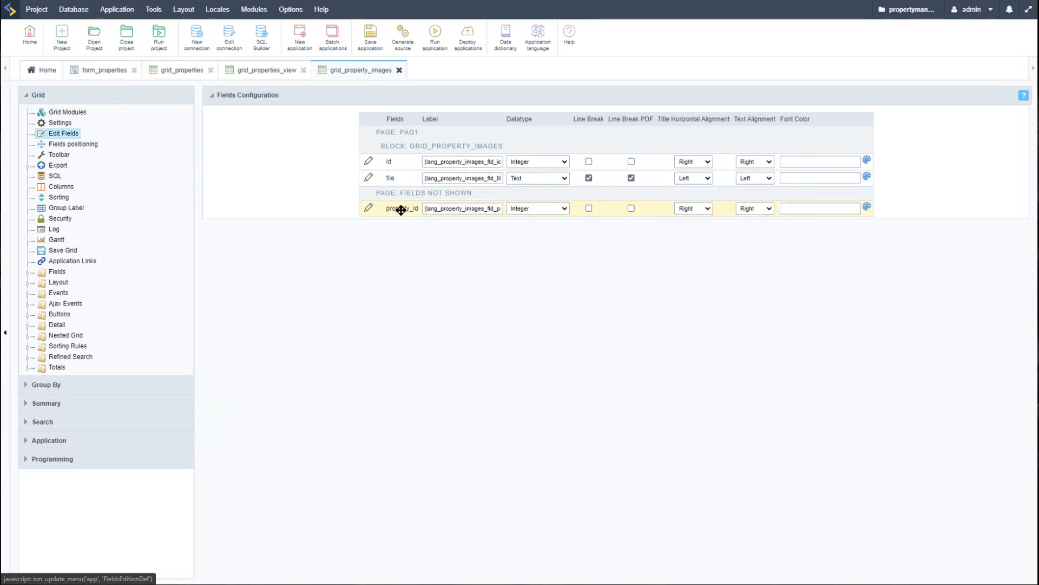
left_click_drag(390, 161, 398, 193)
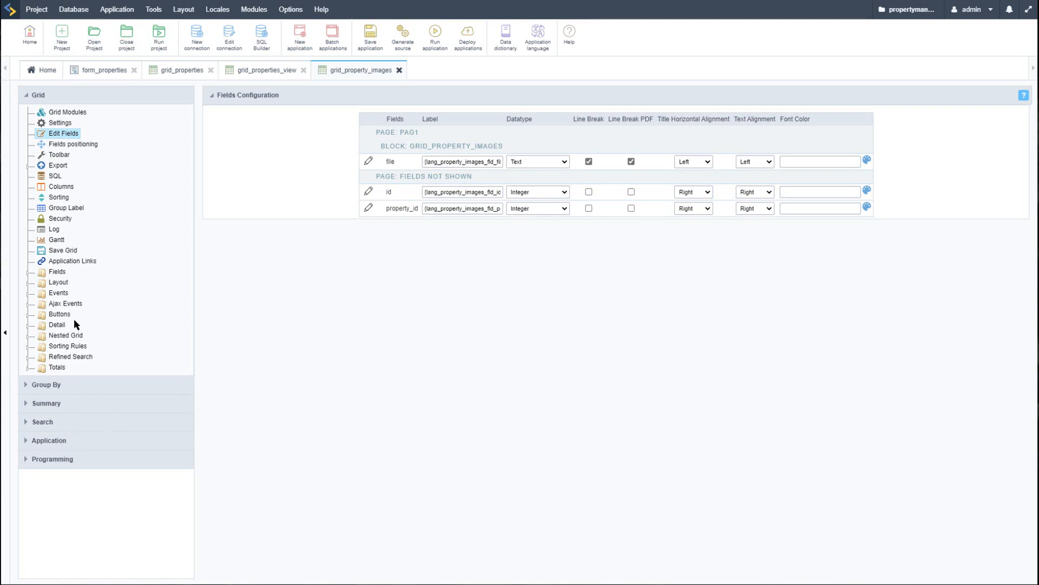
- Turn off the label display for the grid_property_images block in the layout's block settings
left_click(28, 283)
left_click(64, 293)
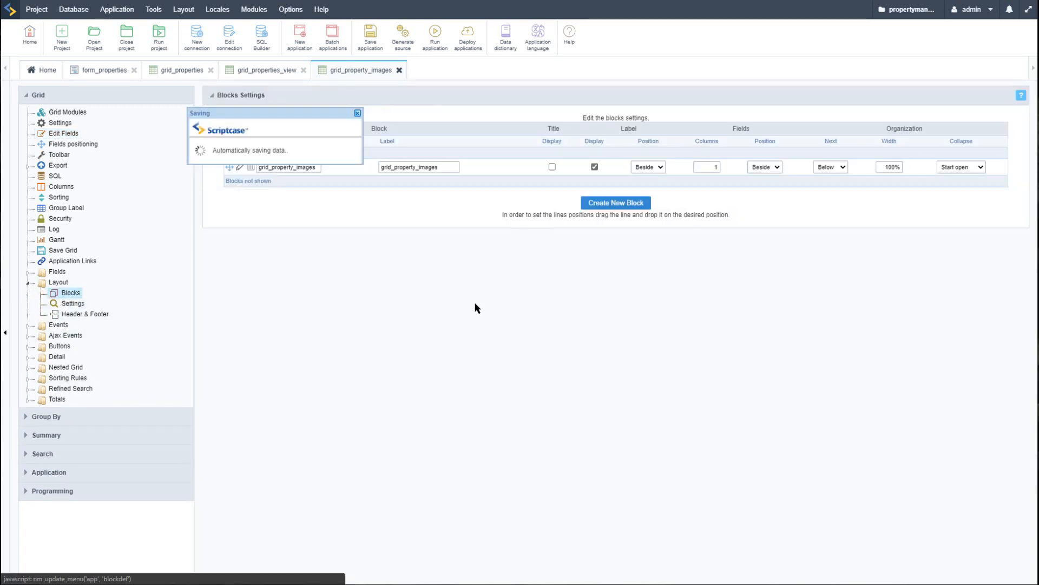
left_click(648, 167)
left_click(594, 166)
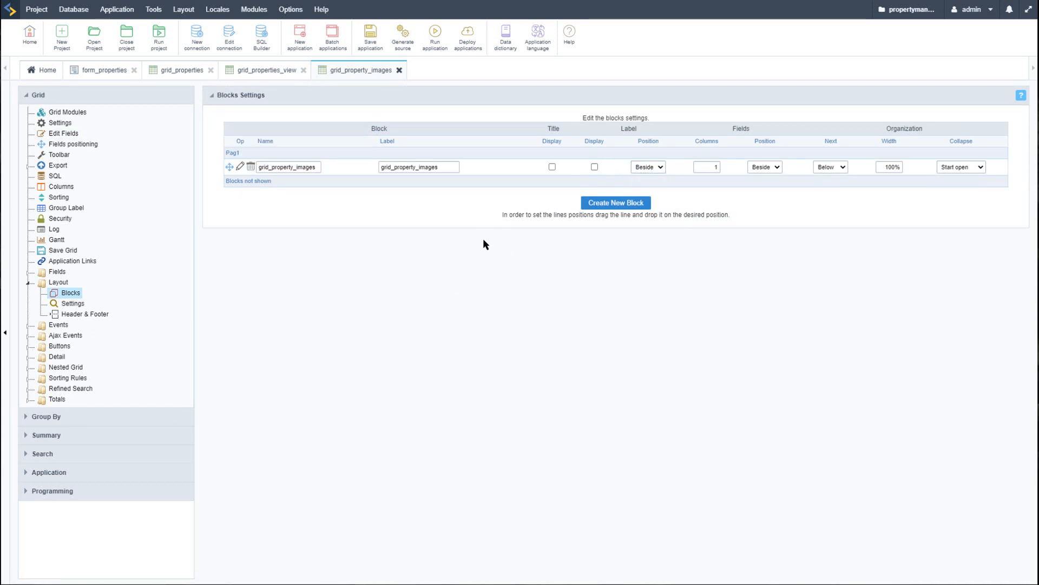
- Run the property images grid with var_property_id set to 1 to check the rows without field labels
left_click(439, 34)
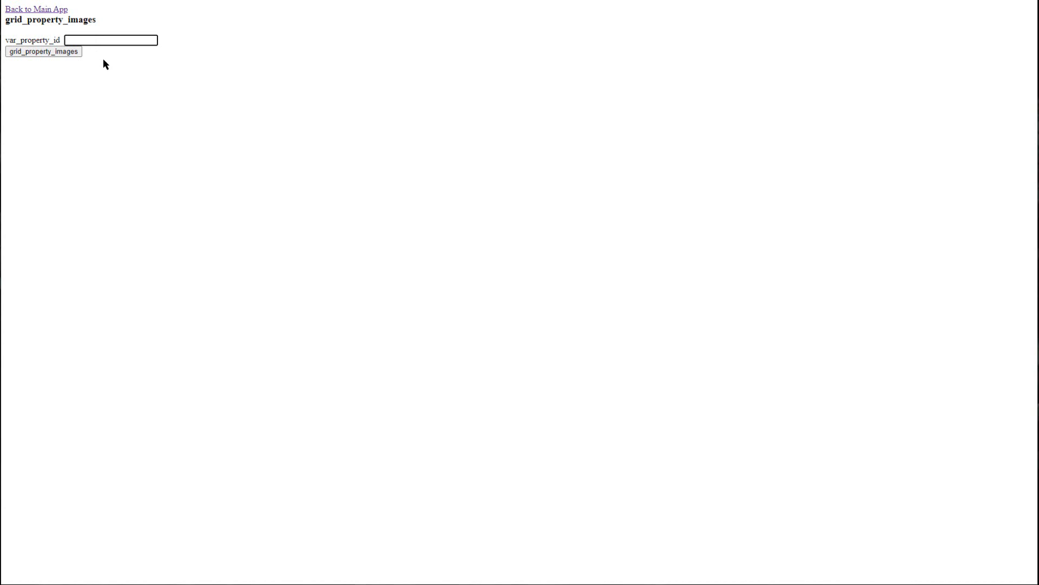
left_click(105, 40)
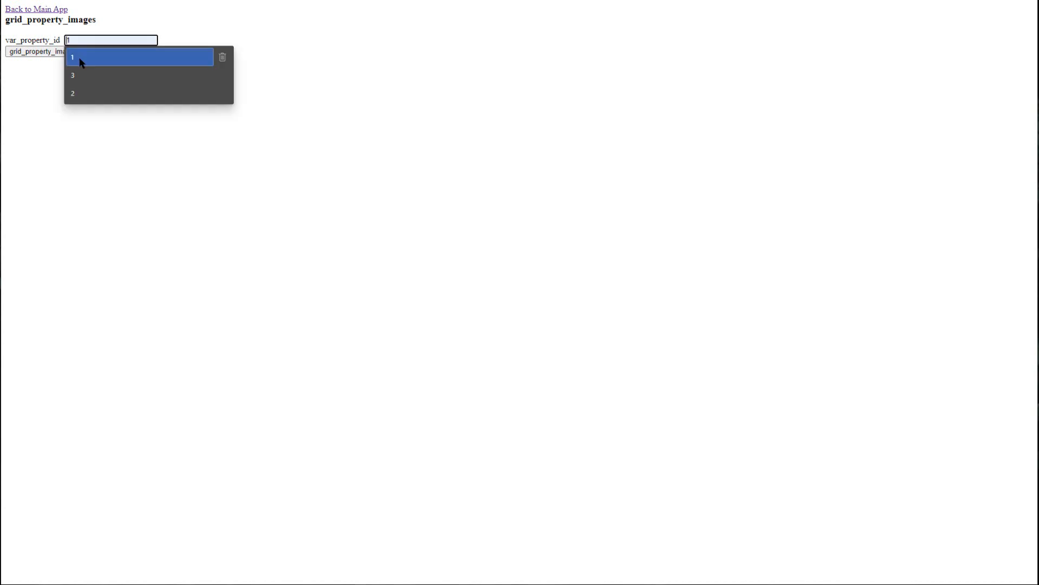
left_click(80, 59)
left_click(33, 52)
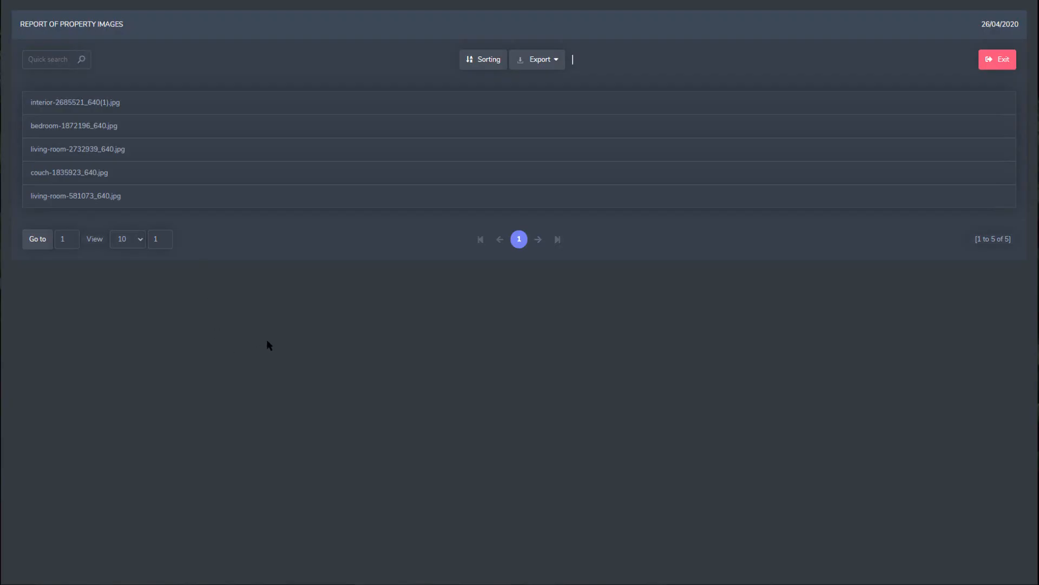
left_click(89, 1)
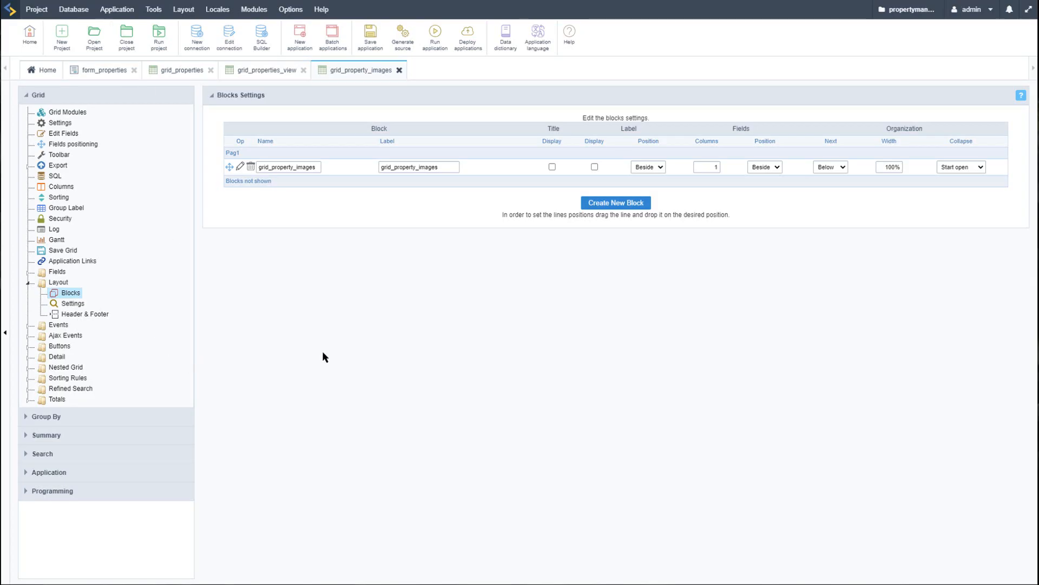
- Change the data type of the file field to Image (File Name)
left_click(29, 273)
left_click(65, 283)
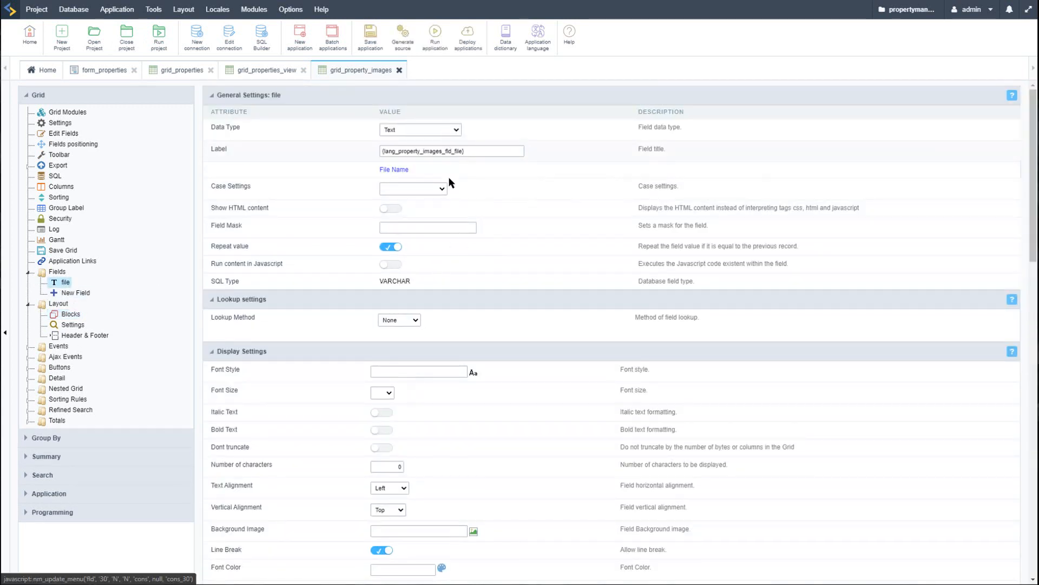
left_click(455, 130)
scroll(423, 249, "down", 5)
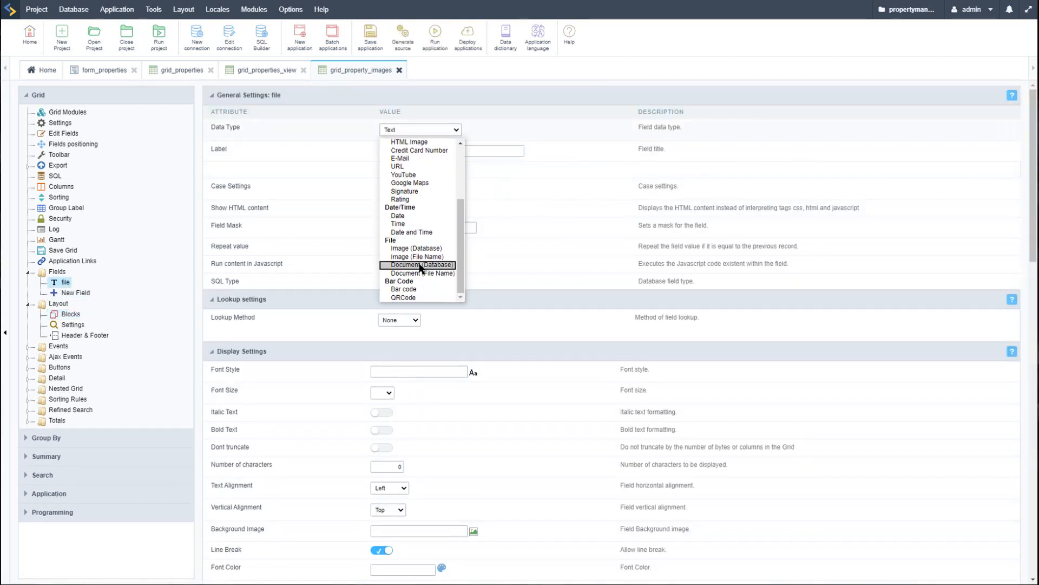
left_click(416, 257)
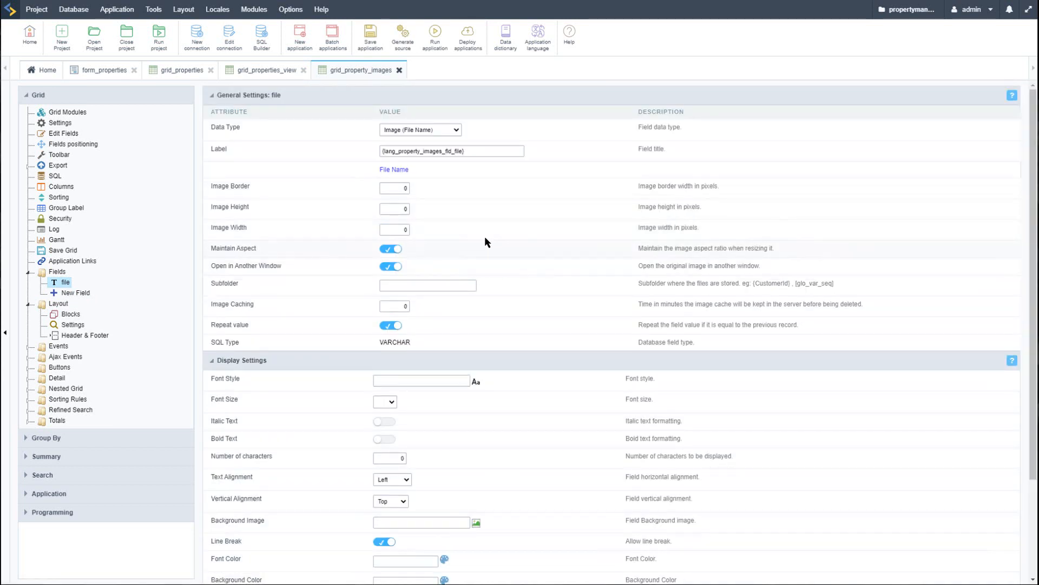
- Set the file field's image height to 260, image width to 380 and subfolder to /property_{id}/
left_click(400, 211)
type("16")
left_click(392, 228)
left_click_drag(405, 209, 392, 209)
left_click_drag(403, 229, 394, 229)
type("38")
left_click(433, 288)
type("/property_{id}/")
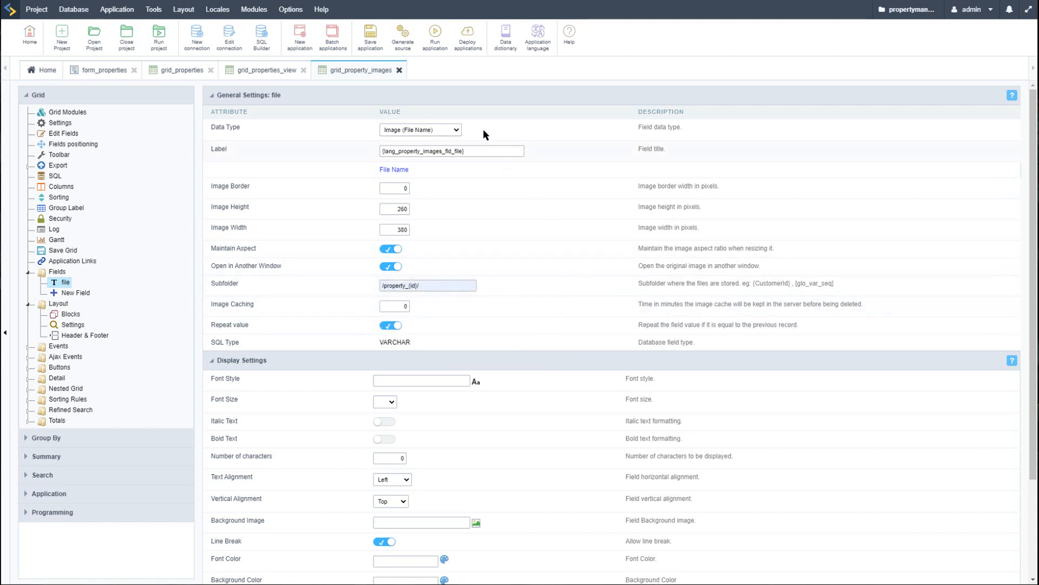
- Run the grid with var_property_id 1 to check how the images load from the /property_{id}/ subfolder
left_click(435, 39)
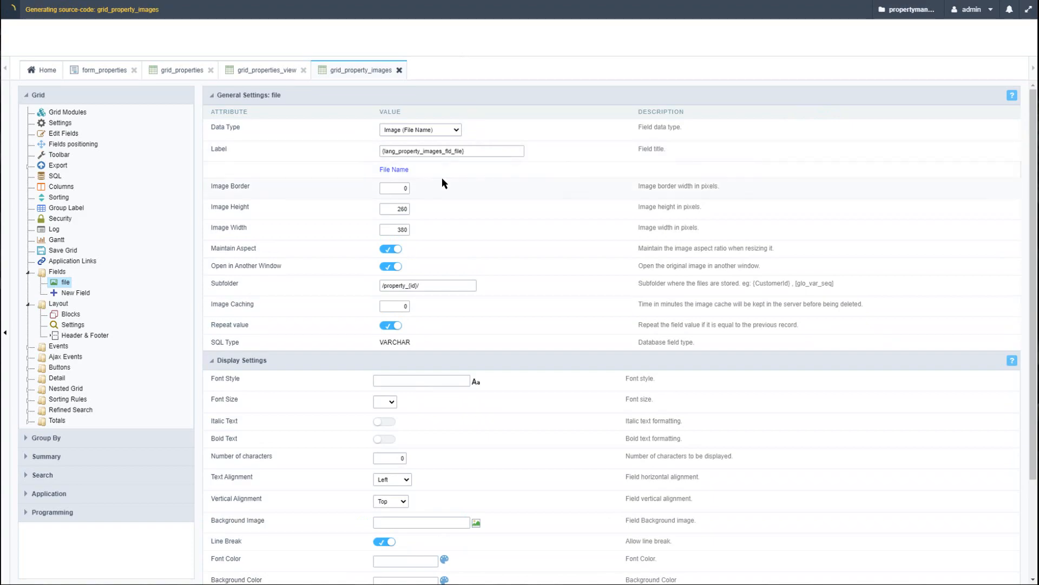
left_click(85, 41)
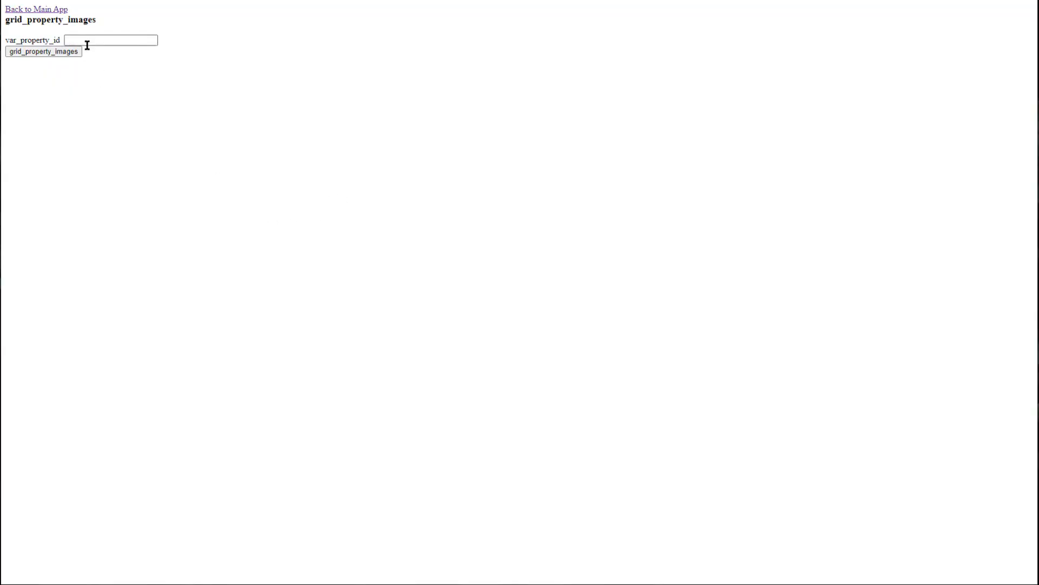
left_click(79, 53)
key("Return")
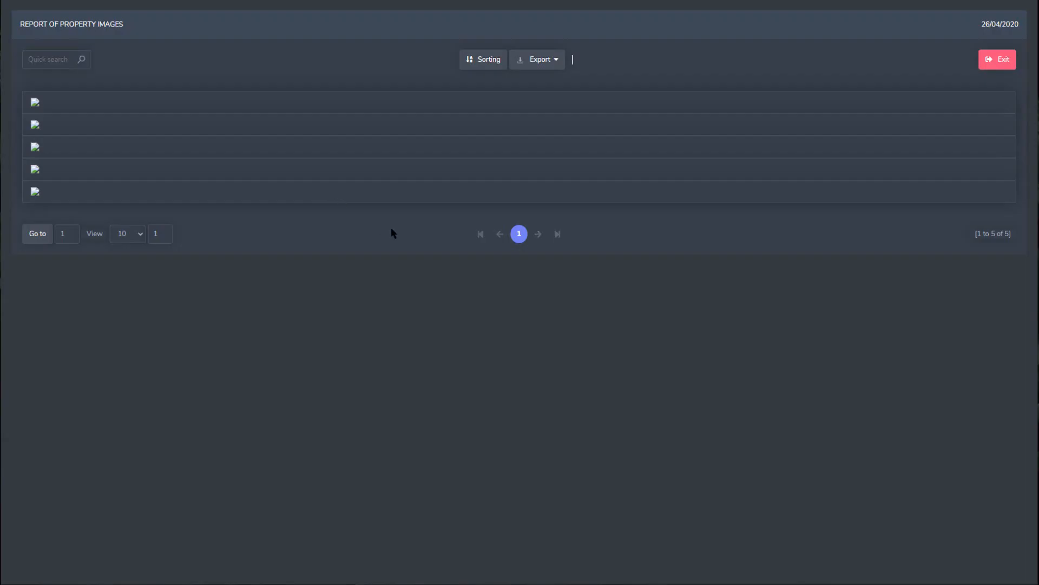
left_click(158, 2)
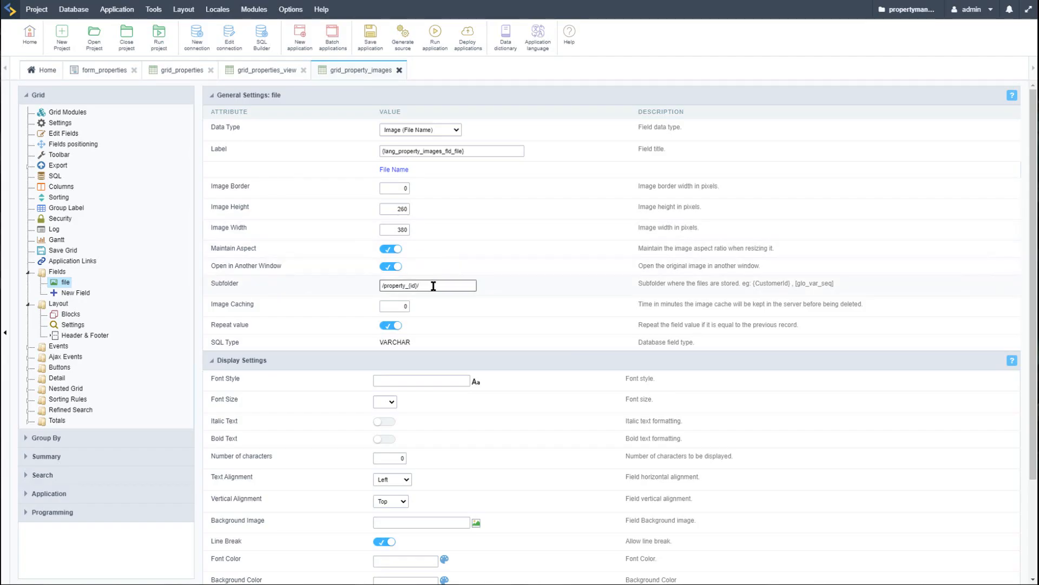
- Clear the file field's subfolder path and rerun the grid with var_property_id 1 to review the images
left_click_drag(434, 285, 363, 279)
left_click(436, 35)
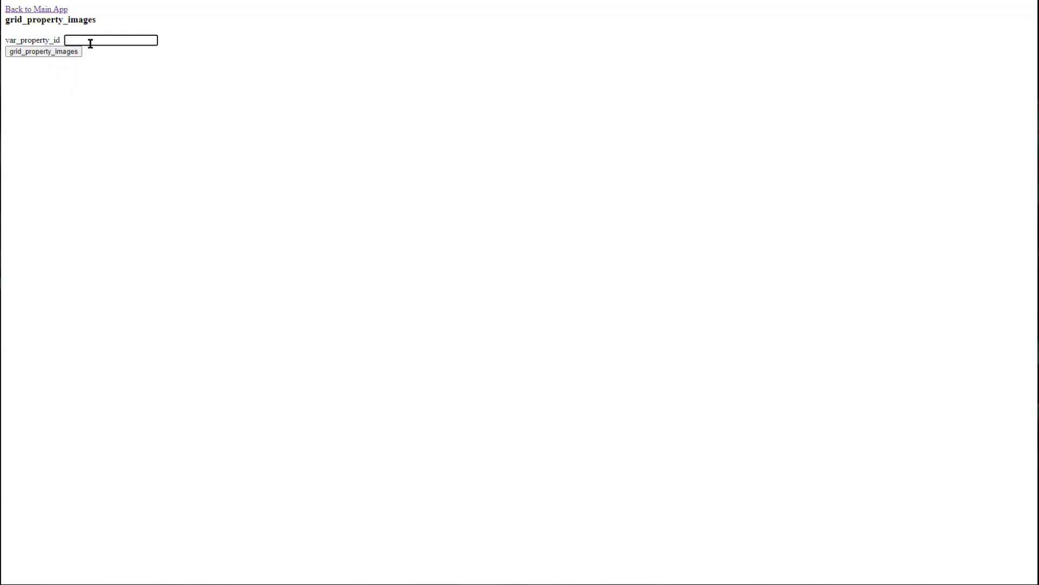
left_click(91, 40)
left_click(96, 54)
left_click(59, 53)
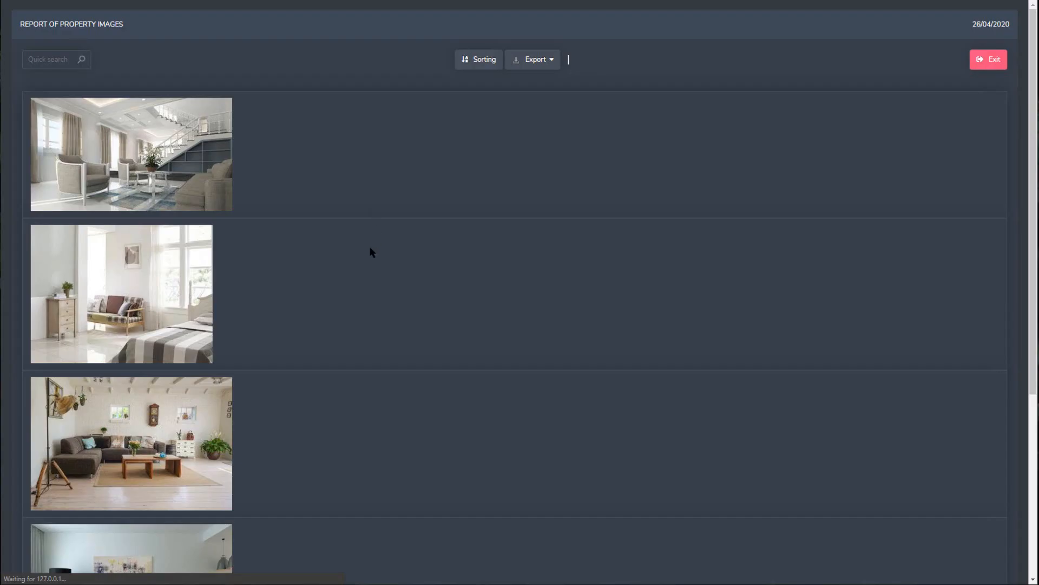
scroll(476, 290, "down", 5)
scroll(450, 279, "up", 5)
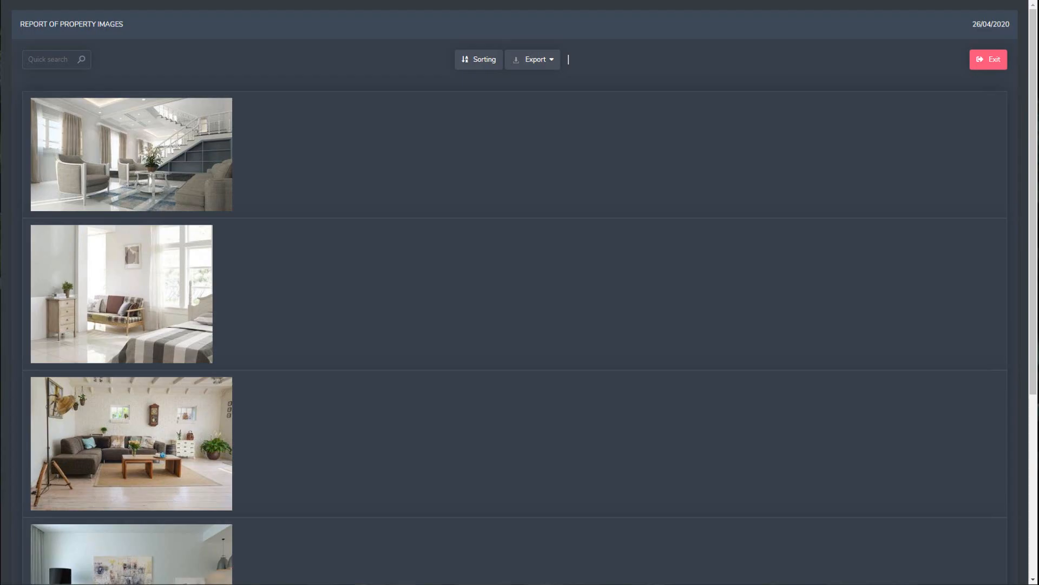
scroll(401, 452, "down", 5)
scroll(401, 452, "up", 5)
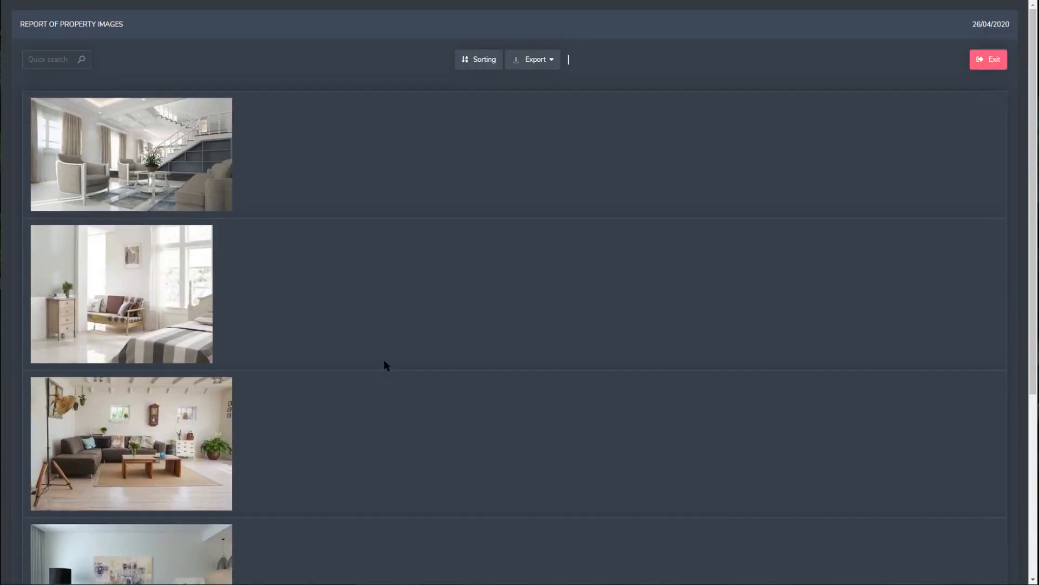